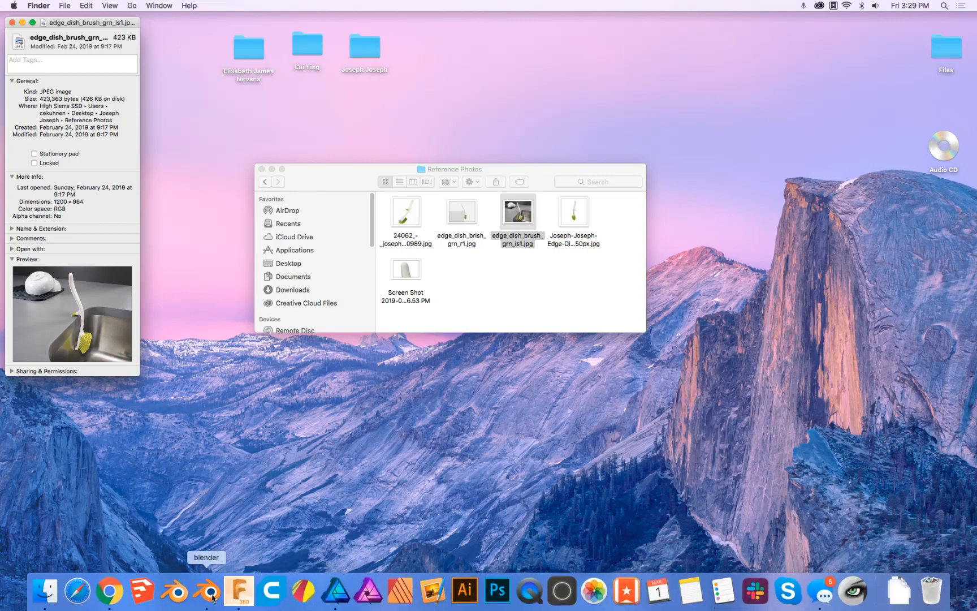
# Step: Switch to Blender and set the output resolution to 1000 px in X and 964 px in Y
pyautogui.click(214, 598)
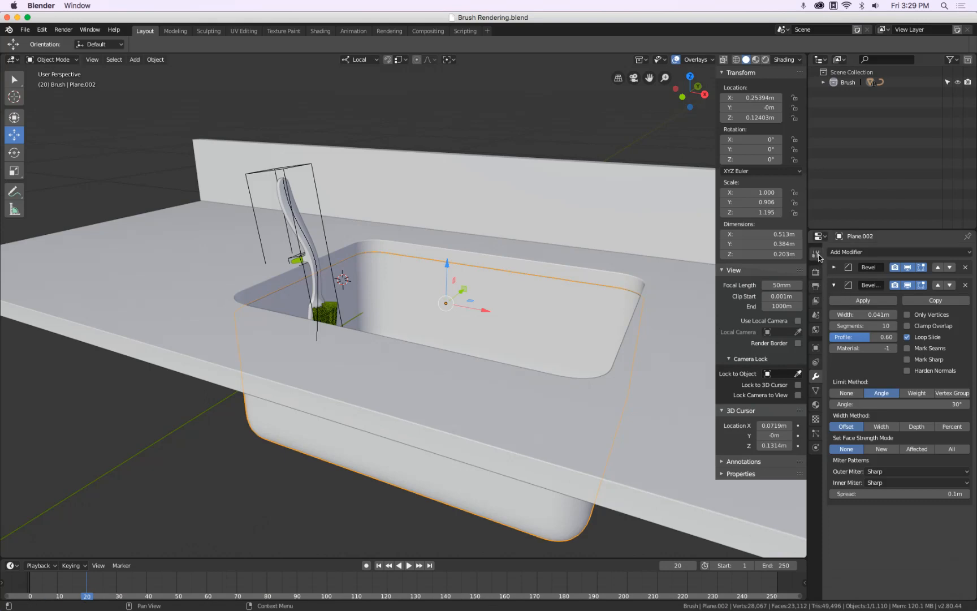
pyautogui.click(816, 272)
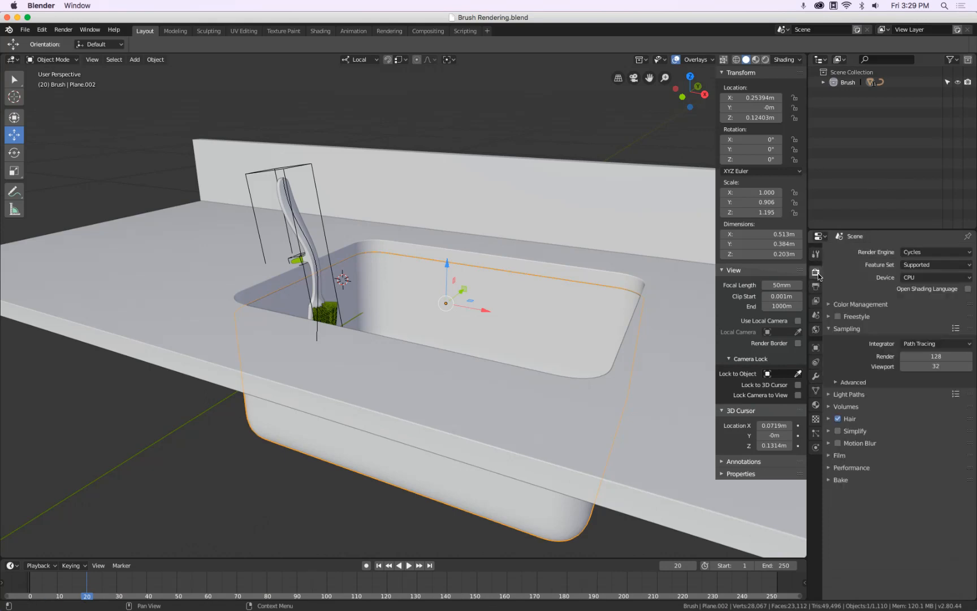
pyautogui.click(816, 286)
pyautogui.click(922, 264)
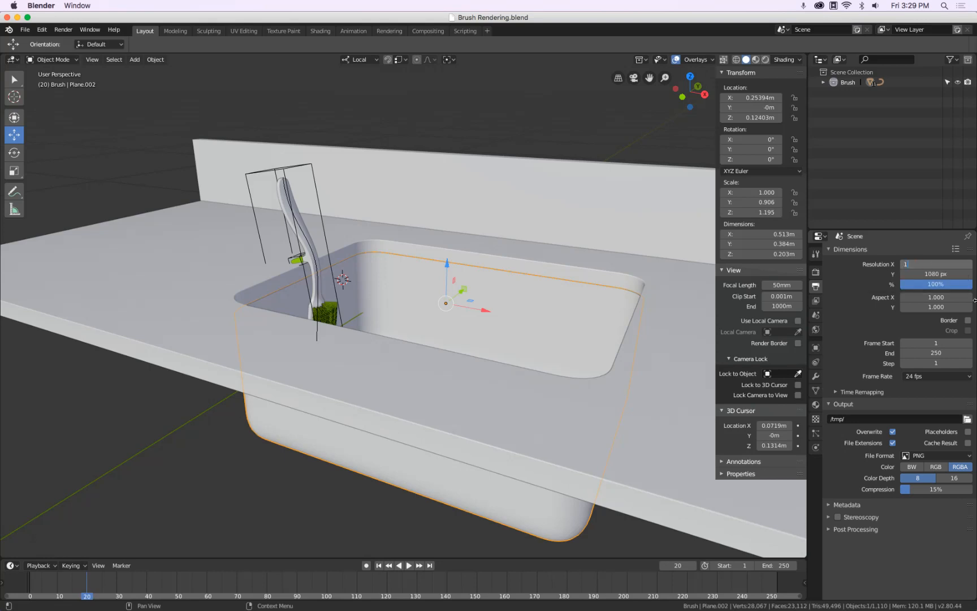
pyautogui.press('Return')
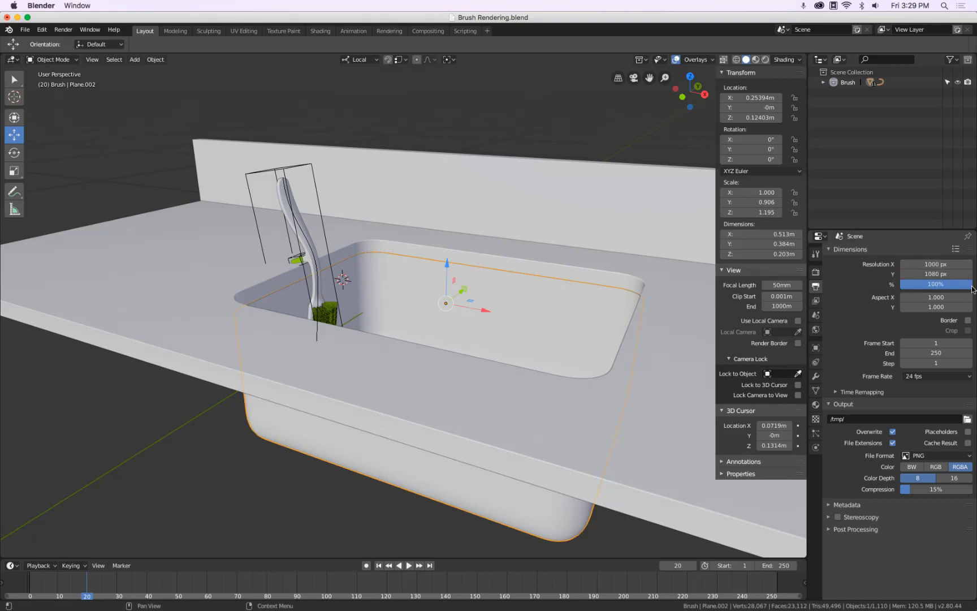
pyautogui.click(935, 274)
pyautogui.moveTo(217, 18)
pyautogui.mouseDown()
pyautogui.moveTo(309, 23)
pyautogui.moveTo(215, 13)
pyautogui.mouseUp()
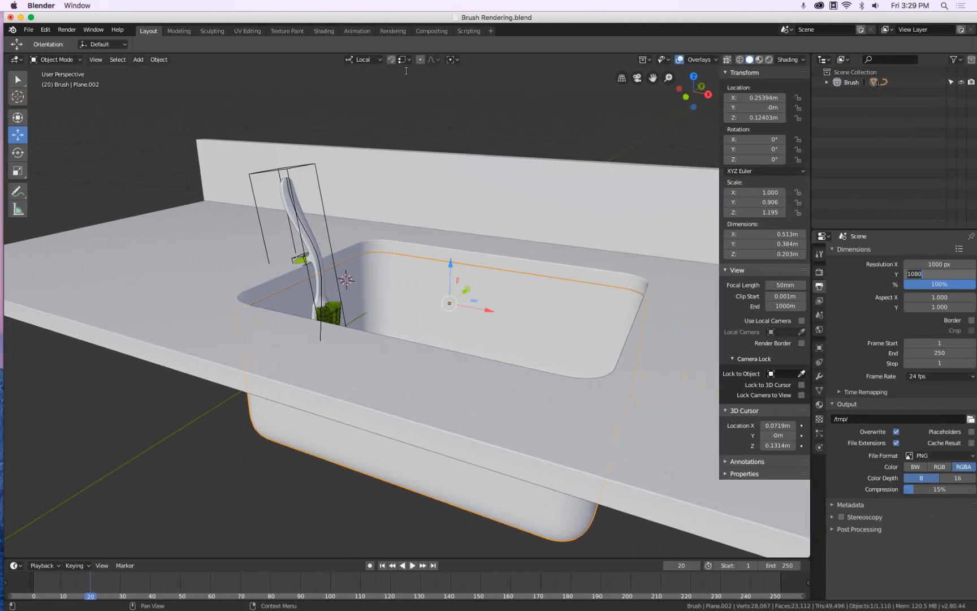
pyautogui.press('Return')
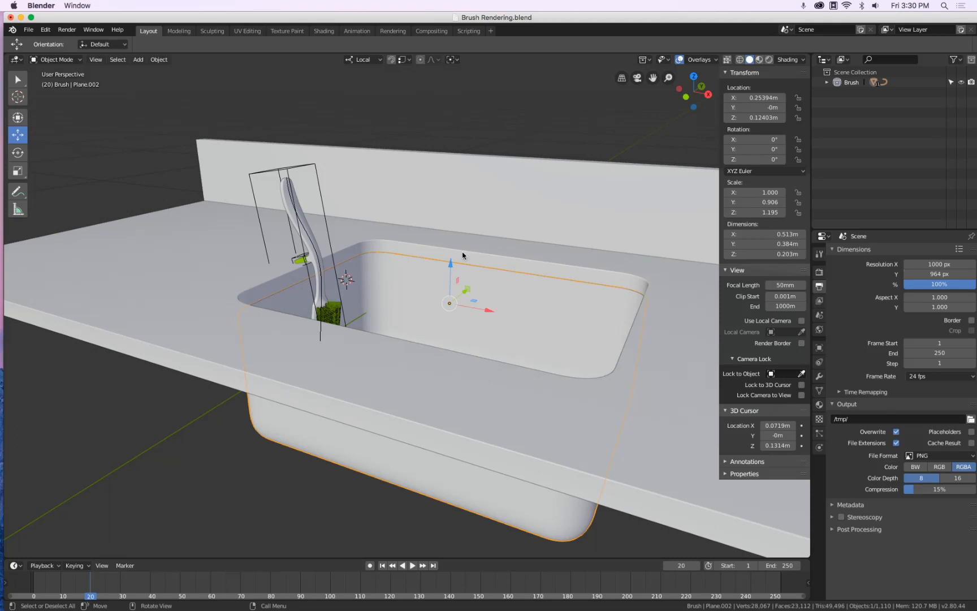
# Step: Add a camera to the scene
pyautogui.scroll(-5, 462, 252)
pyautogui.scroll(3, 462, 253)
pyautogui.hotkey('shift', 'a')
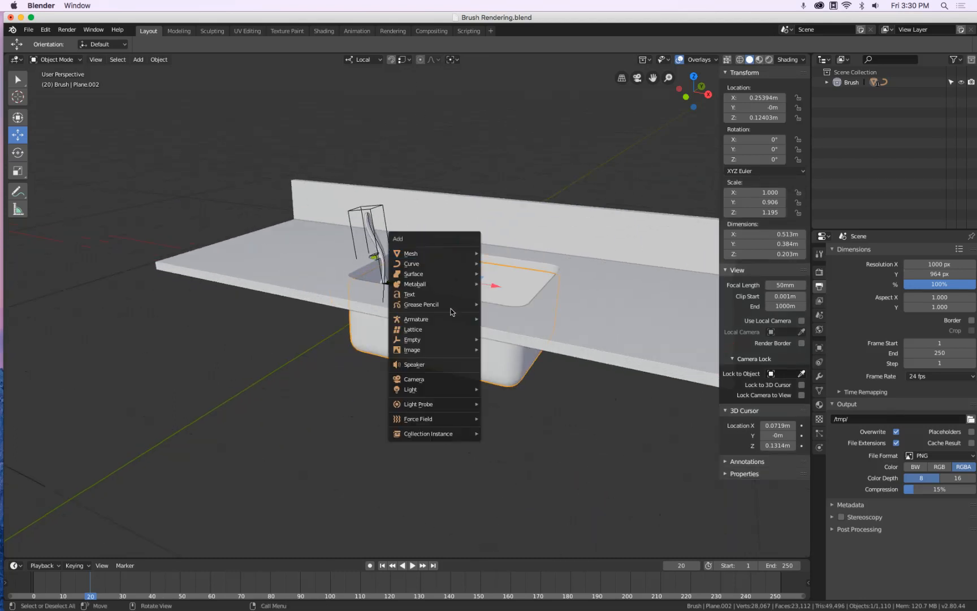
pyautogui.click(434, 379)
pyautogui.scroll(-3, 498, 295)
pyautogui.moveTo(497, 296); pyautogui.dragTo(392, 300, button='middle')
# Step: Raise the new camera above the counter to about 0.54 m in Z and scale it down to about 0.187
pyautogui.press('g')
pyautogui.press('z')
pyautogui.click(314, 242)
pyautogui.press('s')
pyautogui.click(215, 232)
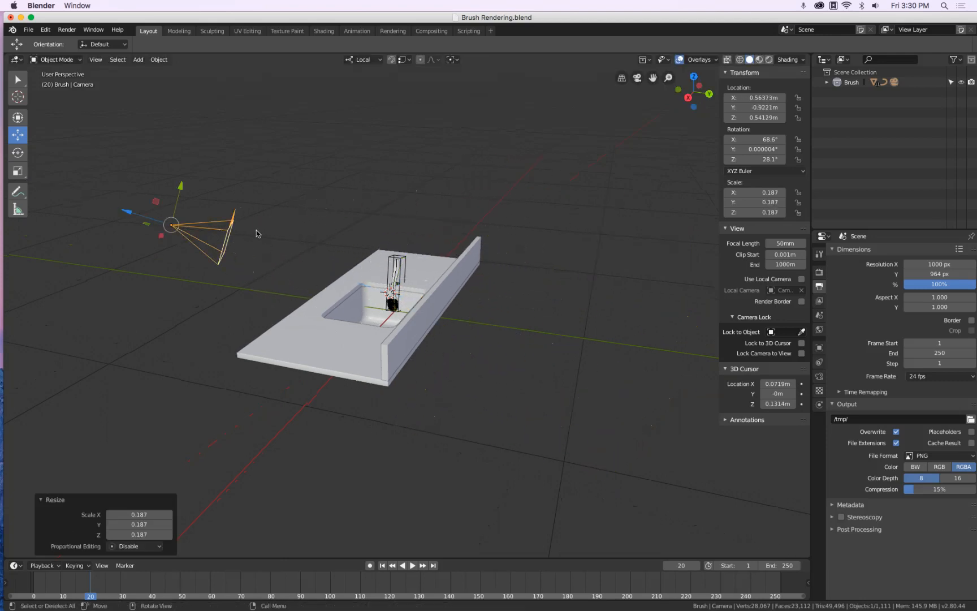
# Step: Add a plain axes empty at the 3D cursor beside the brush
pyautogui.hotkey('shift', 'a')
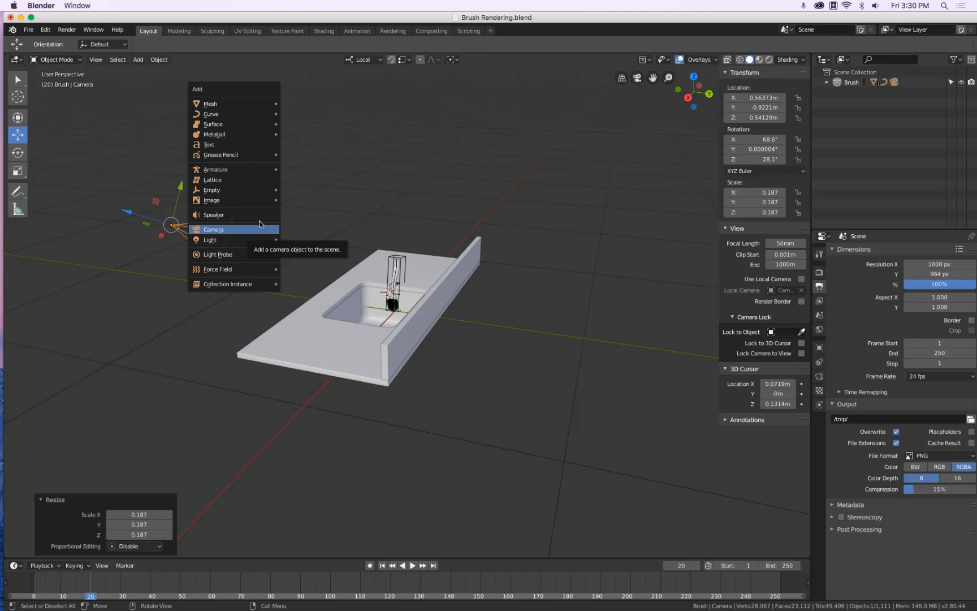
pyautogui.moveTo(253, 191)
pyautogui.click(320, 192)
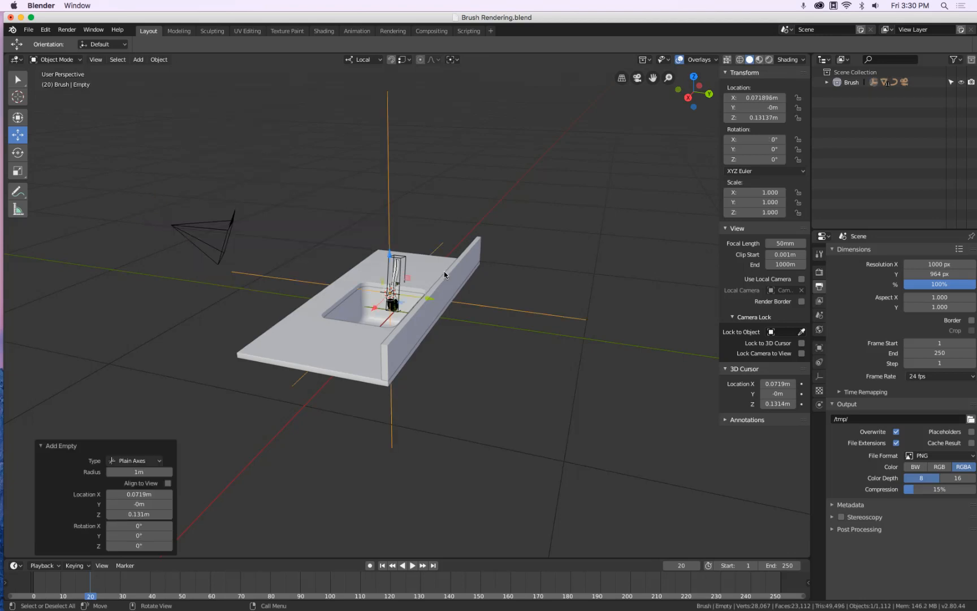
# Step: Set the empty's display size to 0.25 m and move it along Y to about -0.58 m, in front of the counter
pyautogui.click(819, 374)
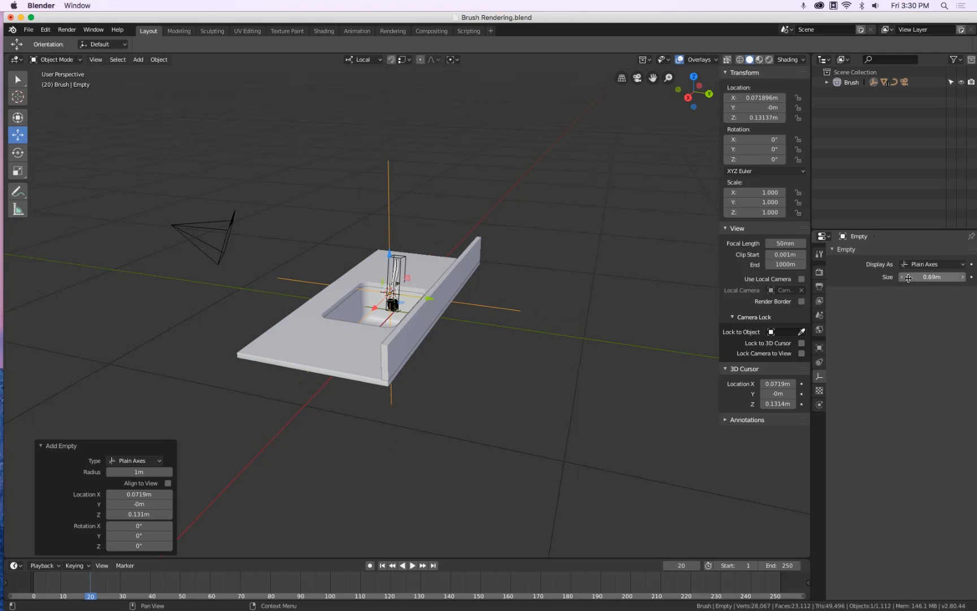
pyautogui.moveTo(889, 277); pyautogui.dragTo(889, 277)
pyautogui.moveTo(429, 298); pyautogui.dragTo(333, 285)
# Step: Make the camera track the empty with a Track To constraint
pyautogui.keyDown('shift'); pyautogui.click(230, 243); pyautogui.keyUp('shift')
pyautogui.keyDown('shift'); pyautogui.click(294, 270); pyautogui.keyUp('shift')
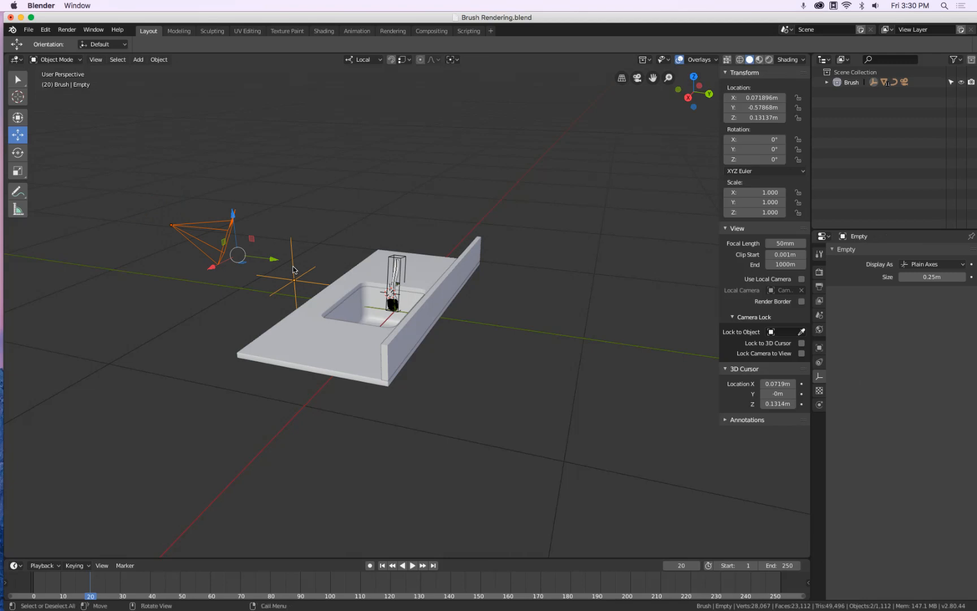
pyautogui.click(157, 60)
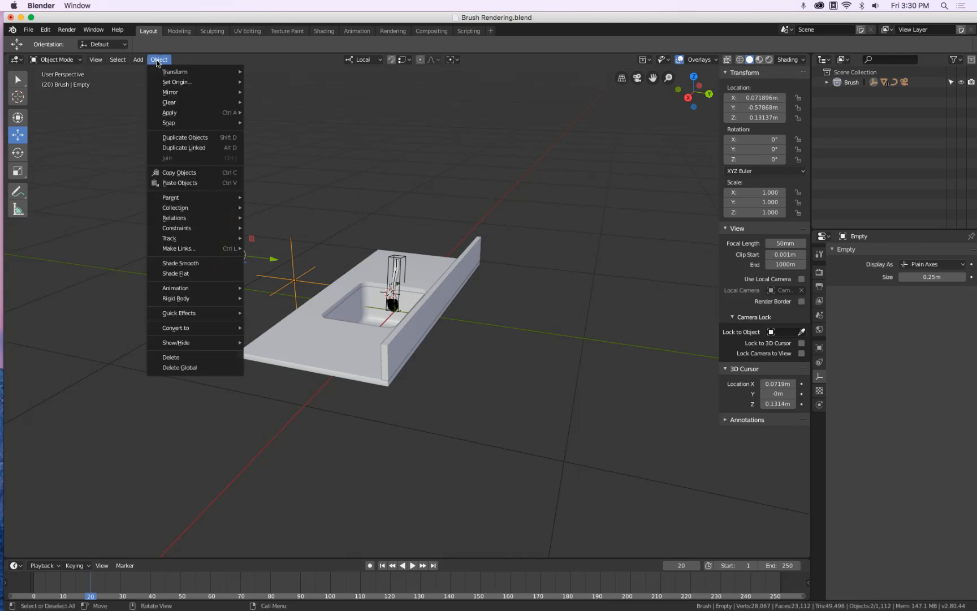
pyautogui.moveTo(189, 211)
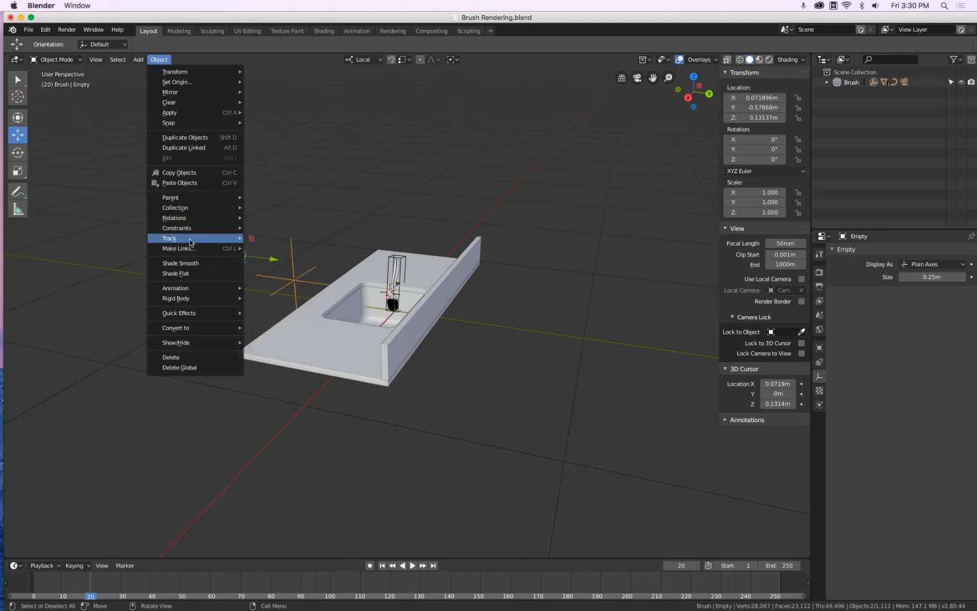
pyautogui.moveTo(189, 240)
pyautogui.click(260, 249)
pyautogui.moveTo(284, 275); pyautogui.dragTo(354, 324, button='middle')
pyautogui.scroll(1, 354, 324)
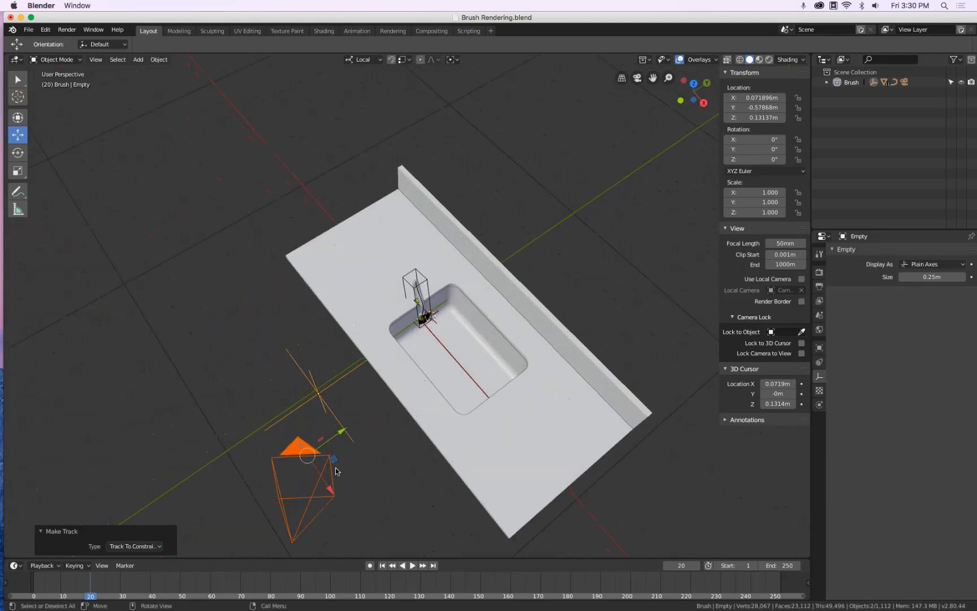
# Step: Enable background images on the camera and load edge_dish_brush_grn_is1.jpg from the Reference Photos folder
pyautogui.click(308, 511)
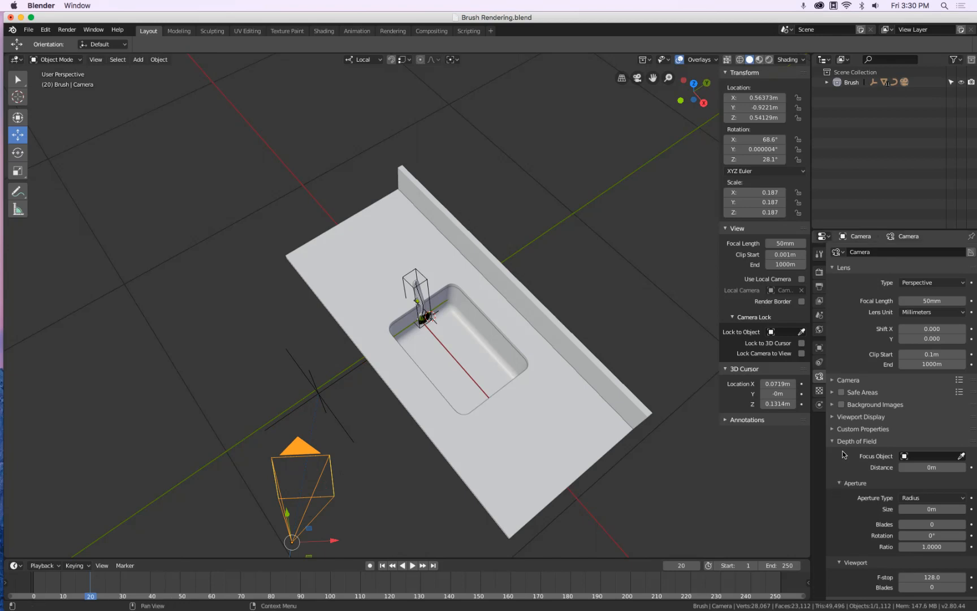
pyautogui.click(841, 405)
pyautogui.click(871, 404)
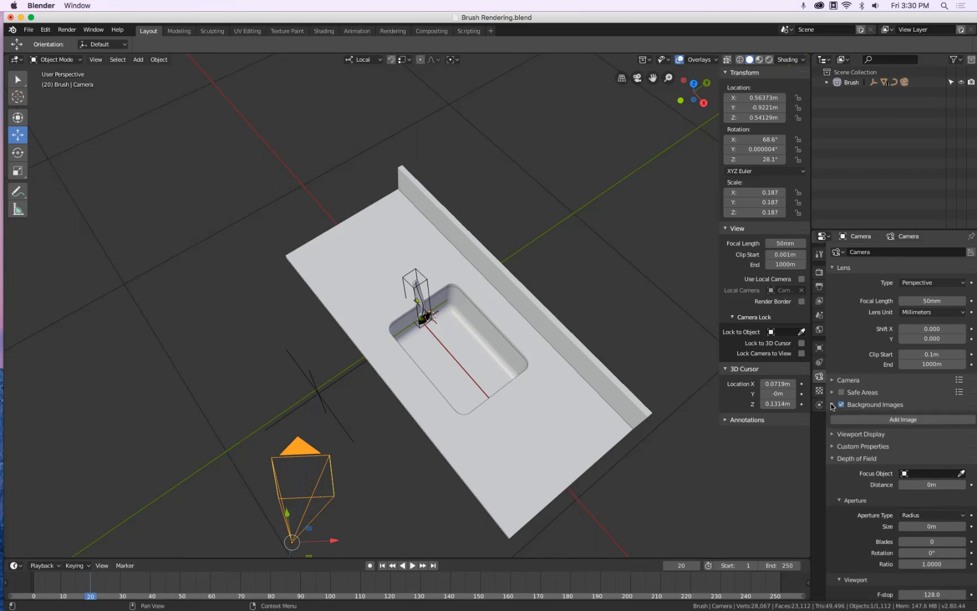
pyautogui.click(903, 419)
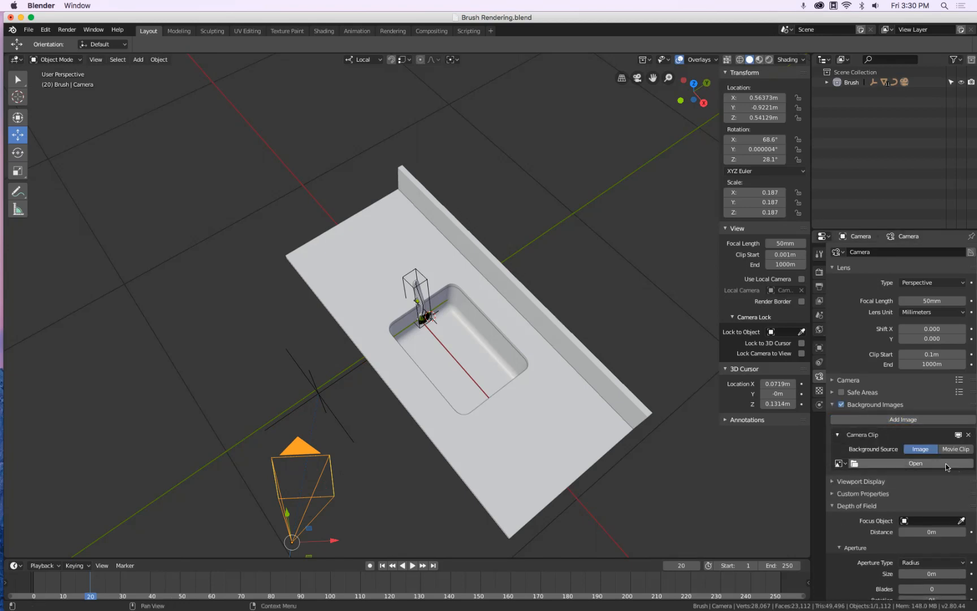
pyautogui.click(947, 463)
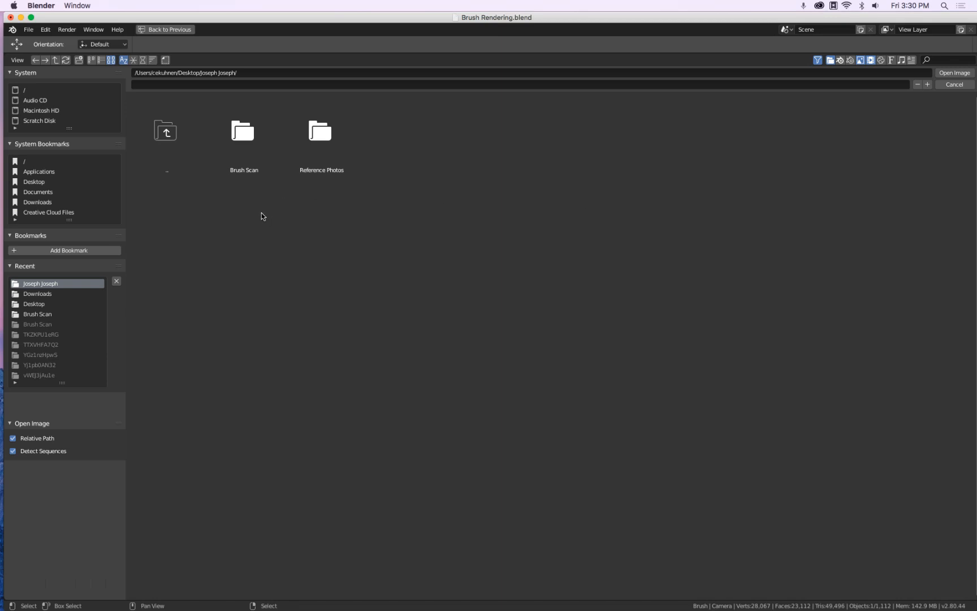
pyautogui.click(315, 136)
pyautogui.click(368, 132)
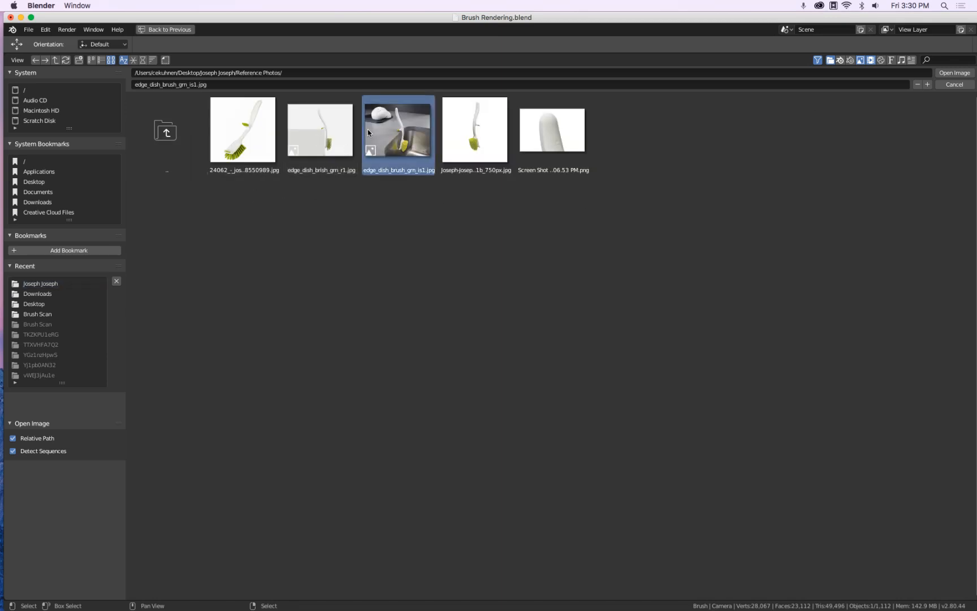
pyautogui.click(954, 74)
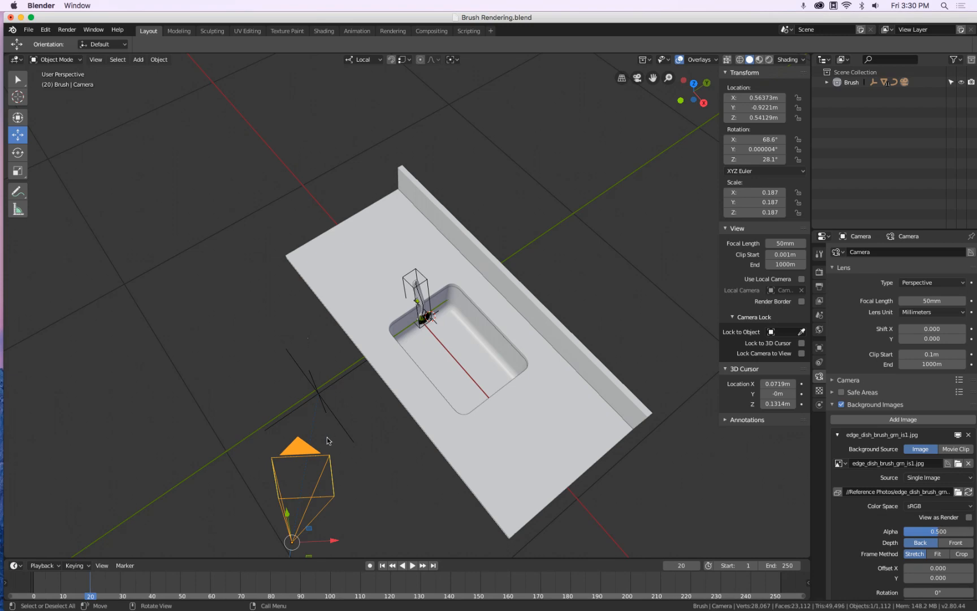
# Step: Look through the camera and move the empty by about 0.188, 0.185 and 0.172 m in X, Y and Z so the brush enters the frame
pyautogui.press('KP_0')
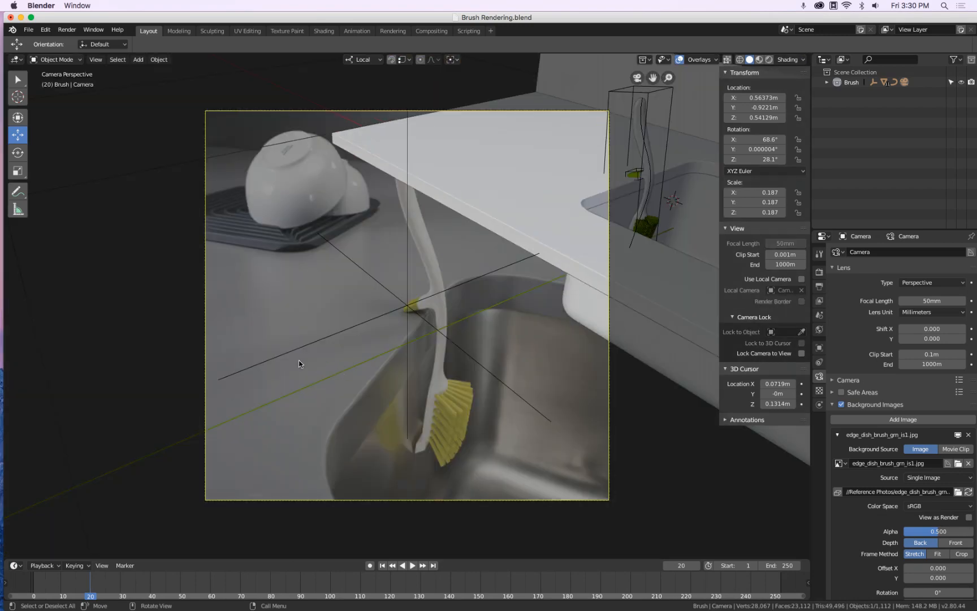
pyautogui.click(373, 323)
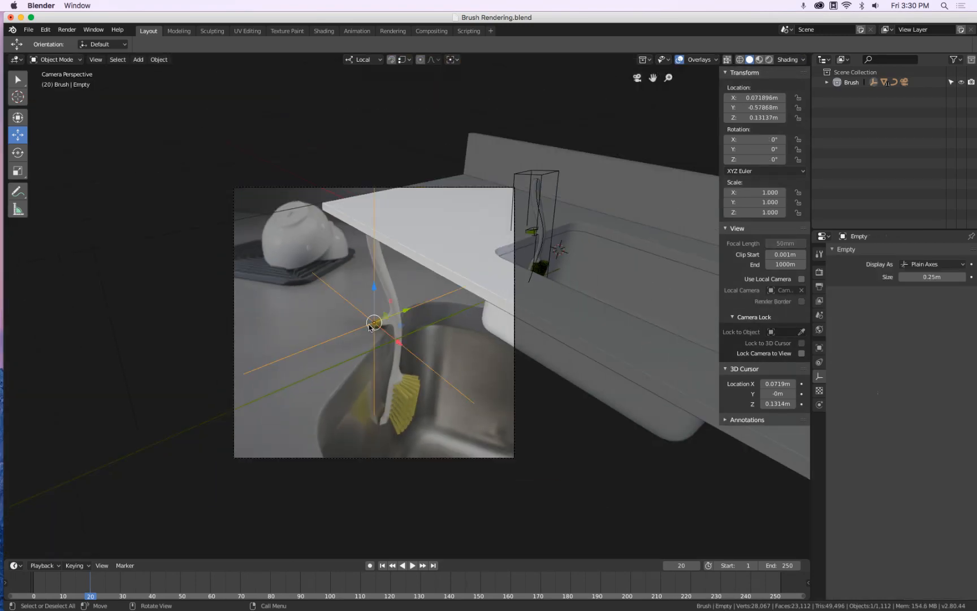
pyautogui.press('g')
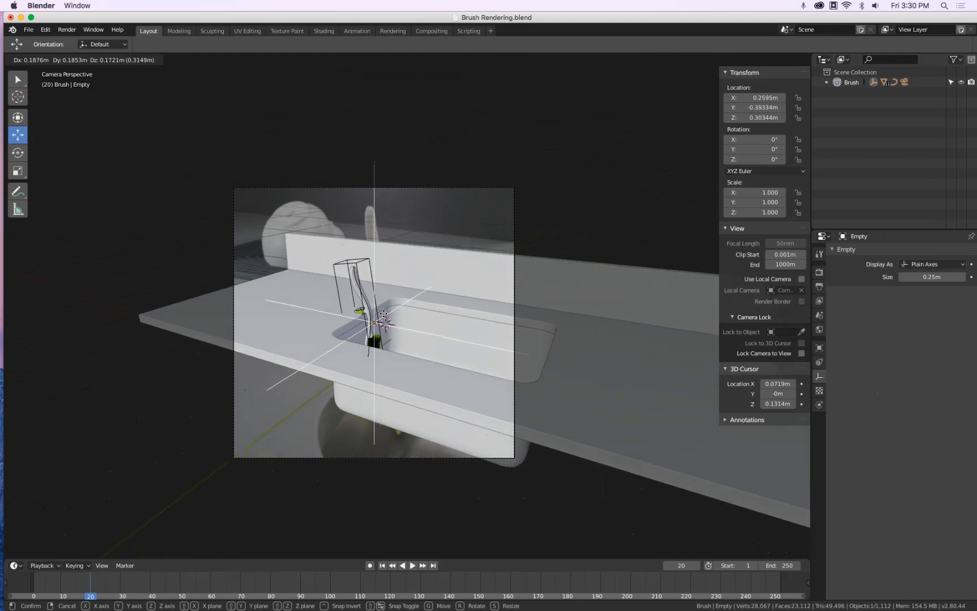
pyautogui.click(383, 314)
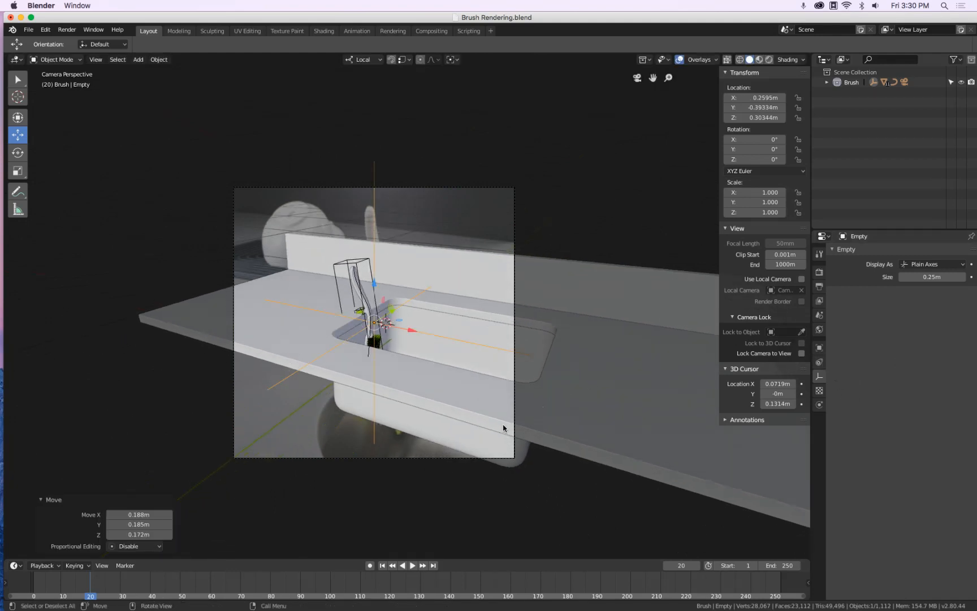
# Step: Set the depth of the camera's background image to Front
pyautogui.click(427, 458)
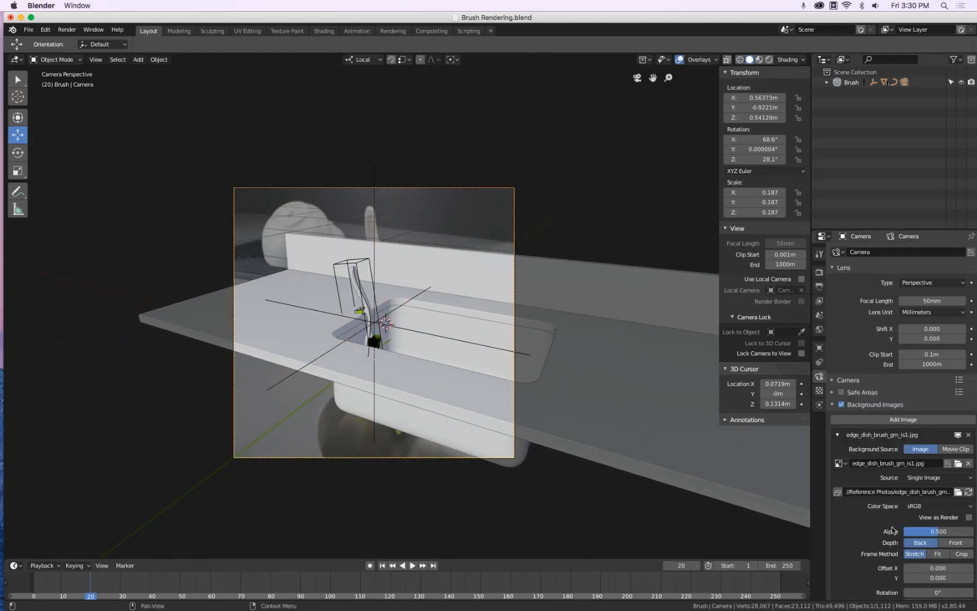
pyautogui.click(833, 268)
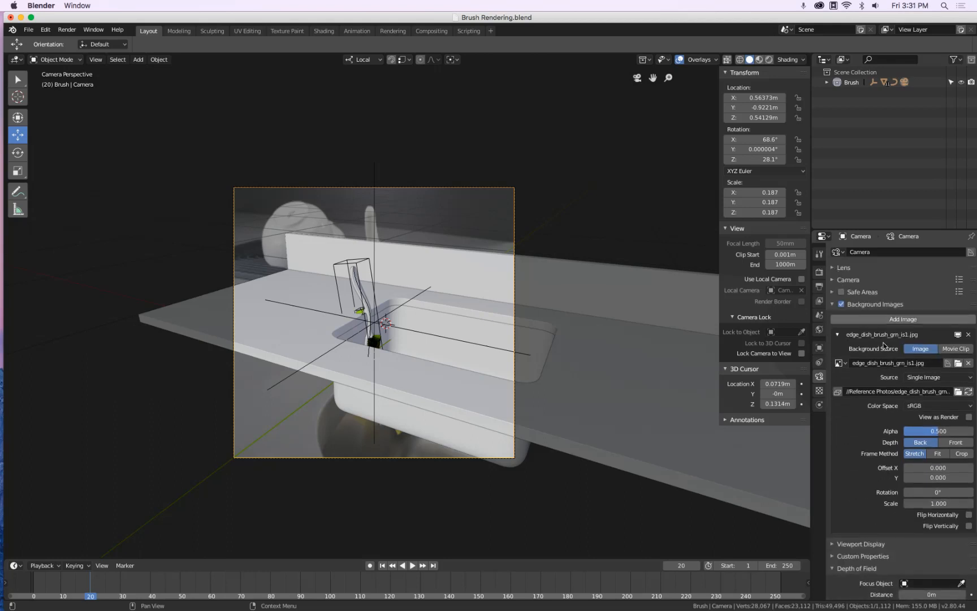
pyautogui.click(955, 443)
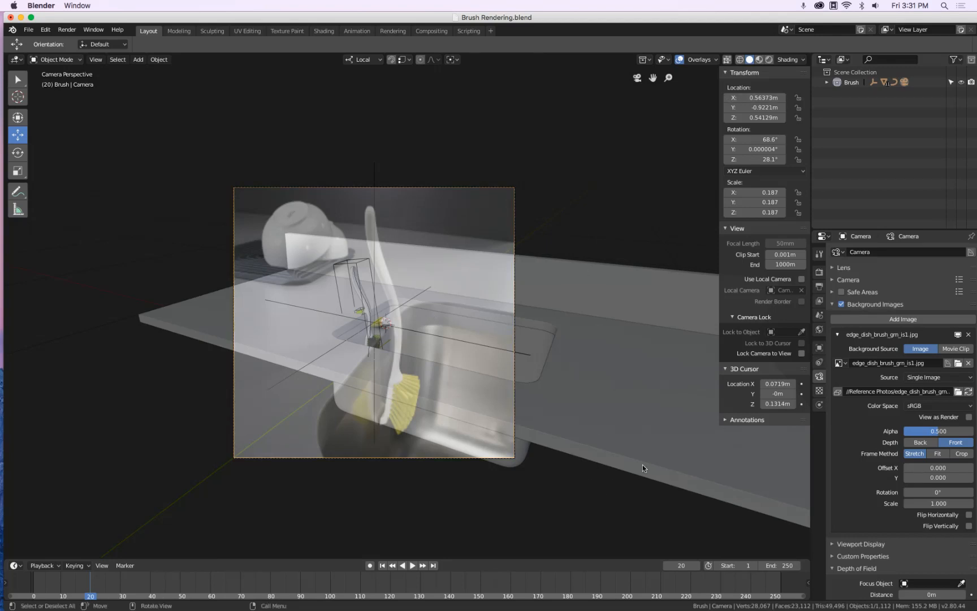
# Step: Split the 3D viewport into two side-by-side views and hide the tool shelf and transform sidebar in both
pyautogui.moveTo(809, 55); pyautogui.dragTo(512, 271)
pyautogui.press('t')
pyautogui.press('t')
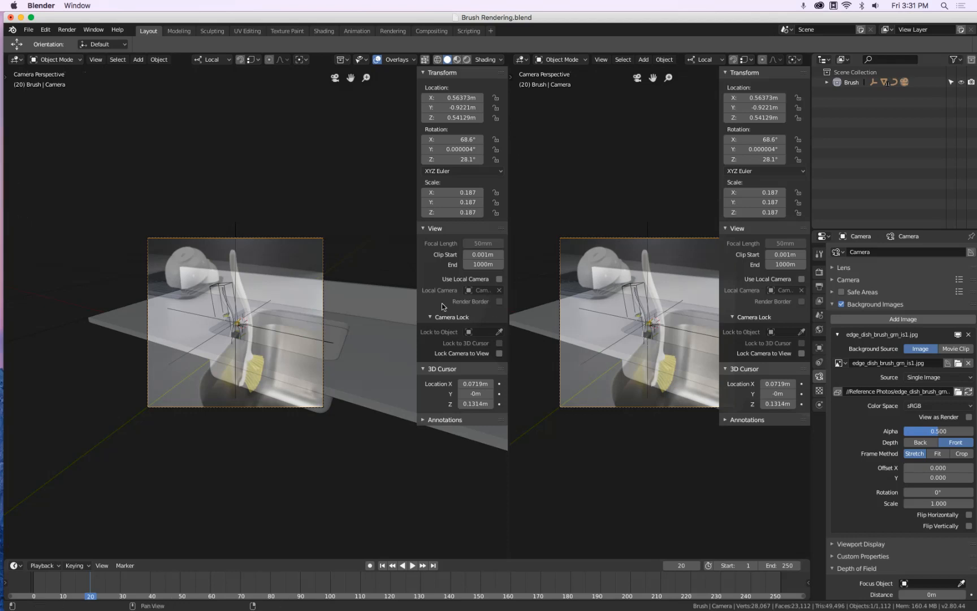
pyautogui.press('n')
pyautogui.press('n')
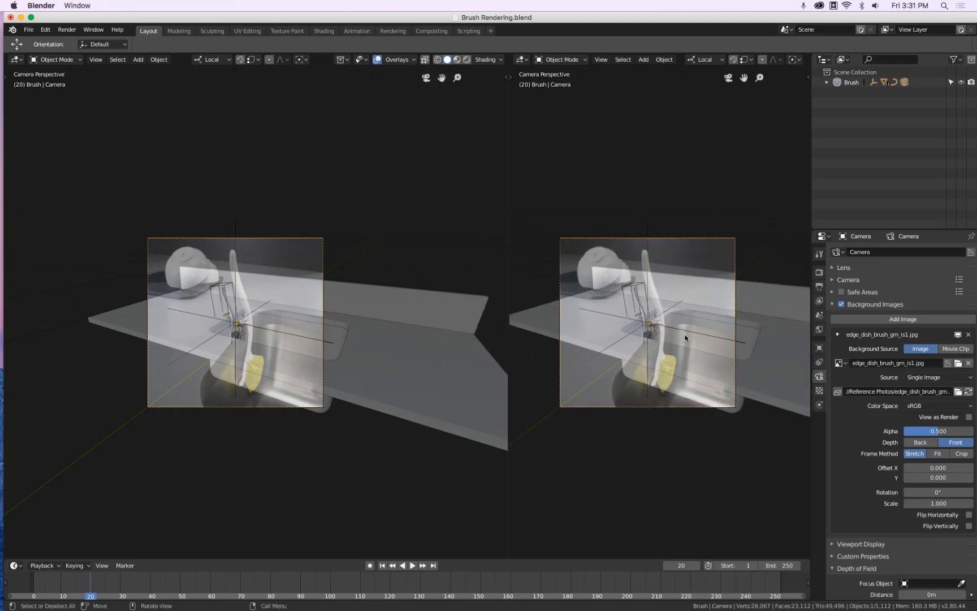
# Step: Show the second viewport from the top and move the empty onto the brush at the sink's edge
pyautogui.press('KP_7')
pyautogui.click(693, 367)
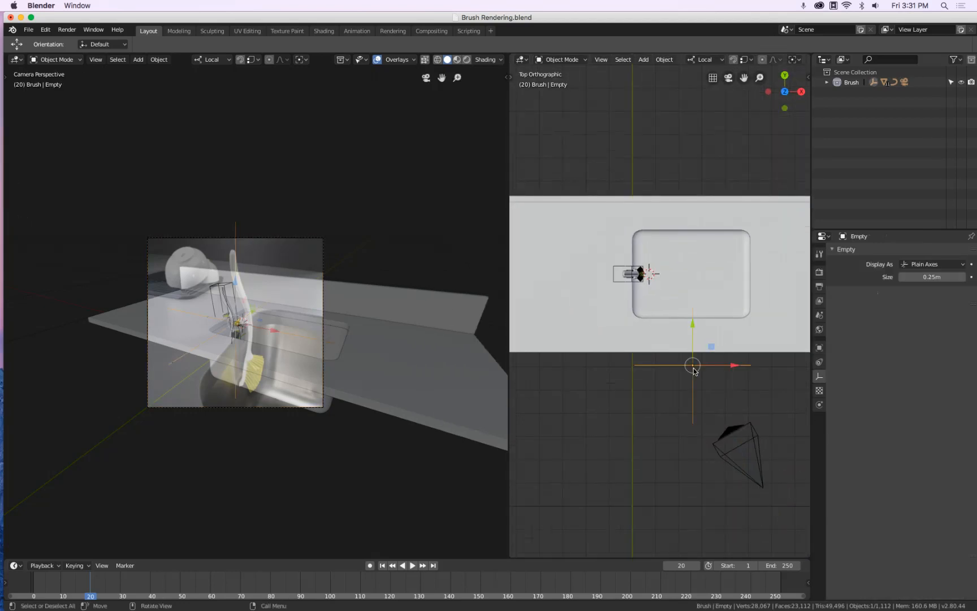
pyautogui.moveTo(695, 370)
pyautogui.mouseDown()
pyautogui.moveTo(628, 277)
pyautogui.moveTo(639, 279)
pyautogui.mouseUp()
# Step: Move the camera closer to the brush in the top view, by about -0.351 m in X and 0.278 m in Y
pyautogui.click(735, 436)
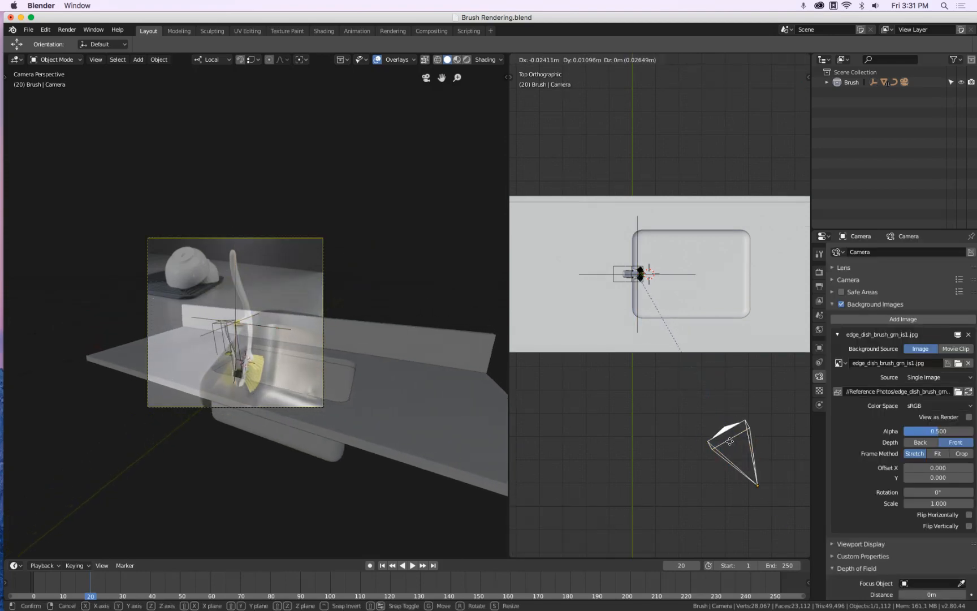
pyautogui.press('g')
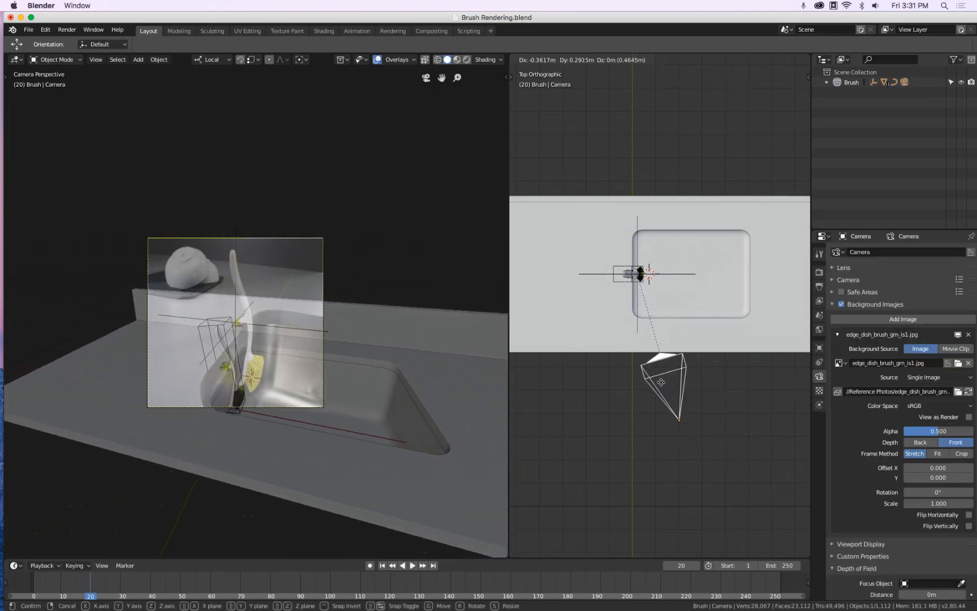
pyautogui.click(661, 381)
pyautogui.scroll(5, 653, 350)
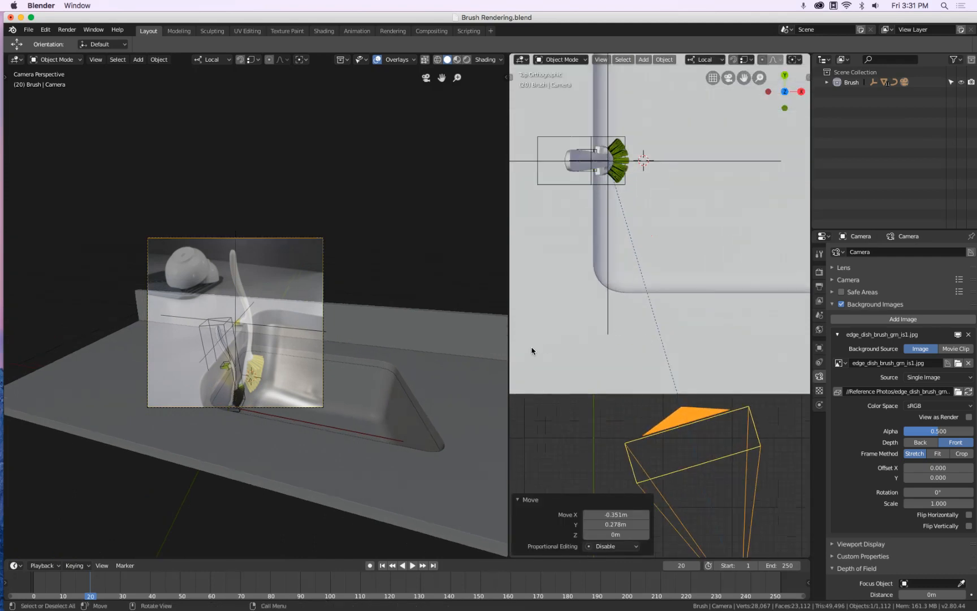
pyautogui.press('KP_1')
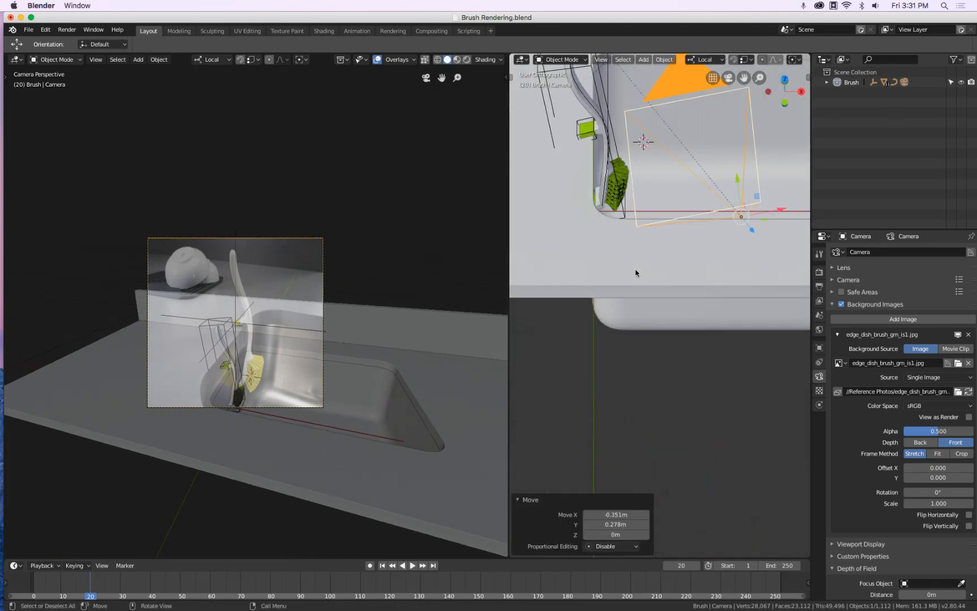
# Step: Show the second viewport from the front and lower the empty about 0.131 m along local Z
pyautogui.scroll(-5, 636, 270)
pyautogui.scroll(4, 627, 226)
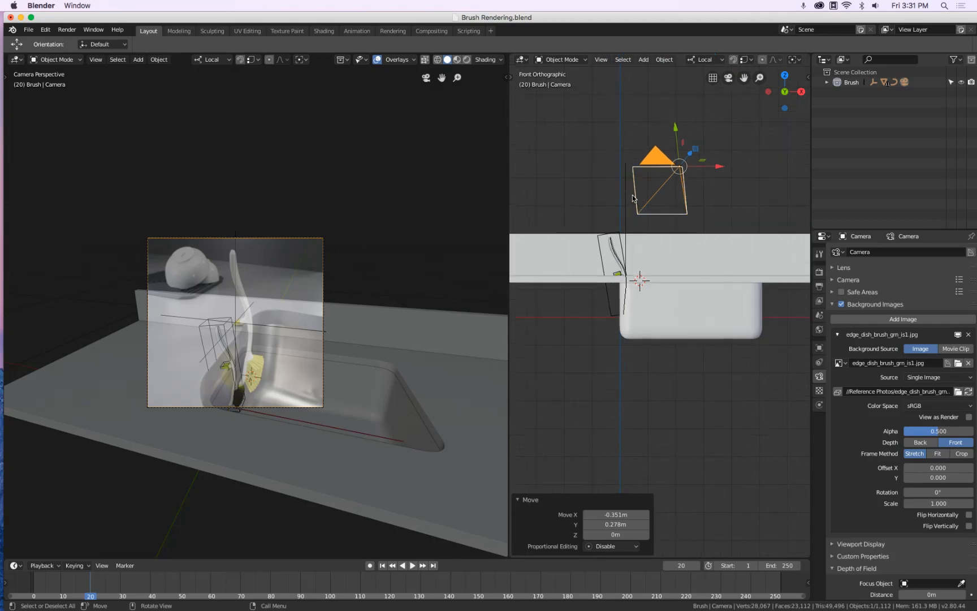
pyautogui.click(623, 186)
pyautogui.moveTo(625, 189); pyautogui.dragTo(617, 231)
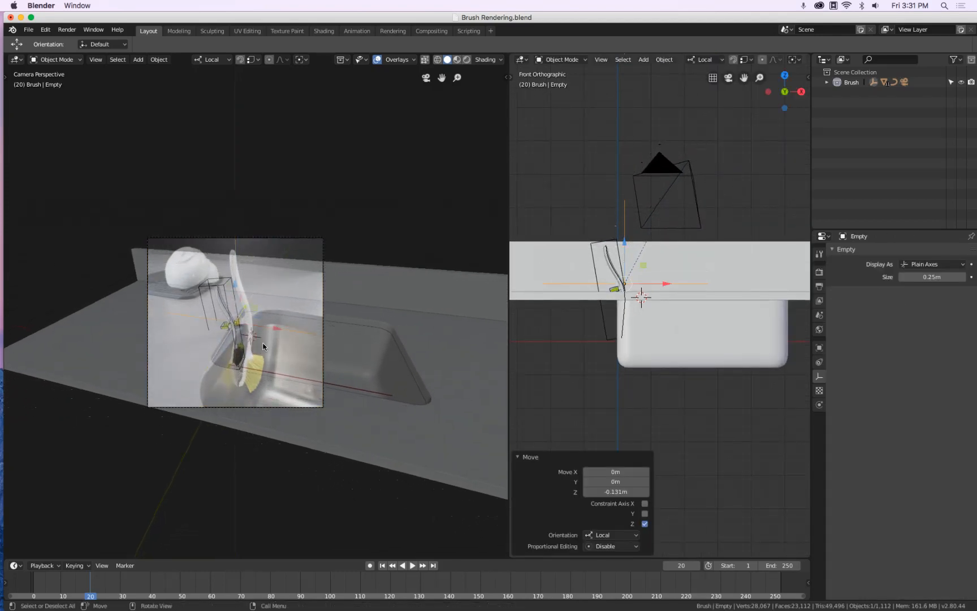
# Step: In the top view, move the empty about -0.0326 m in local X, slightly in negative Y, and a further -0.00255 m in X
pyautogui.scroll(5, 209, 336)
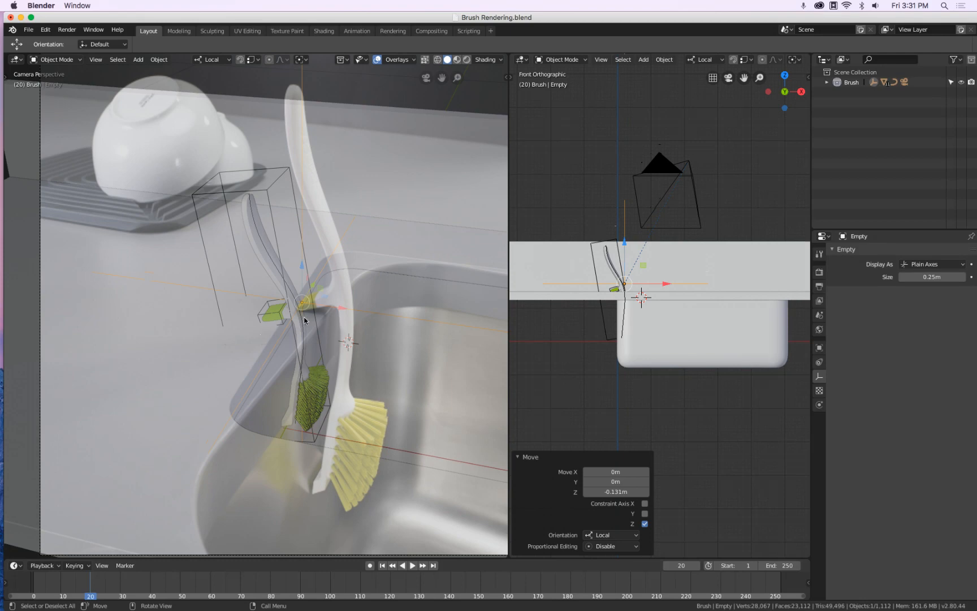
pyautogui.press('KP_7')
pyautogui.press('KP_0')
pyautogui.press('KP_7')
pyautogui.scroll(5, 636, 271)
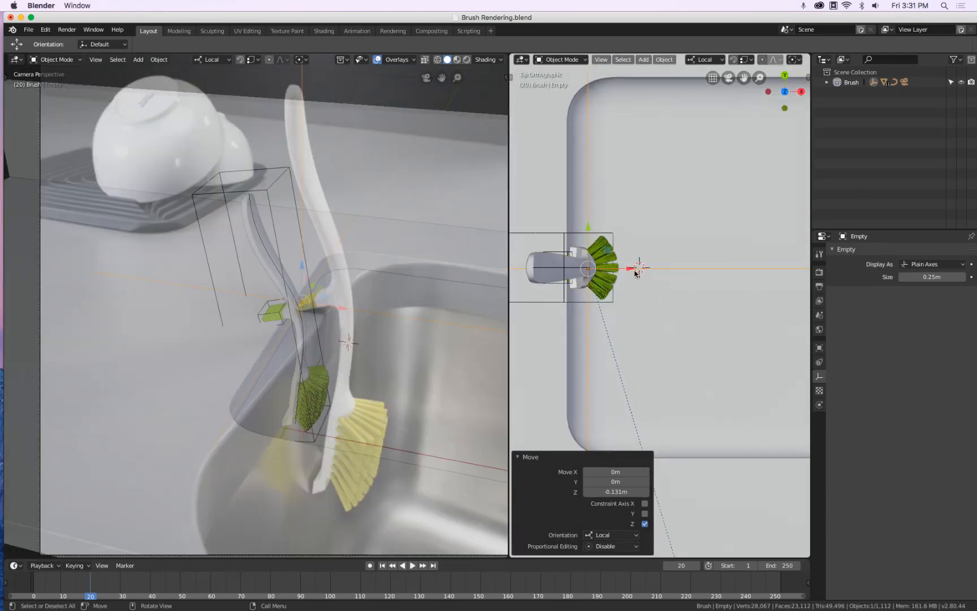
pyautogui.press('g')
pyautogui.moveTo(634, 268); pyautogui.dragTo(599, 275)
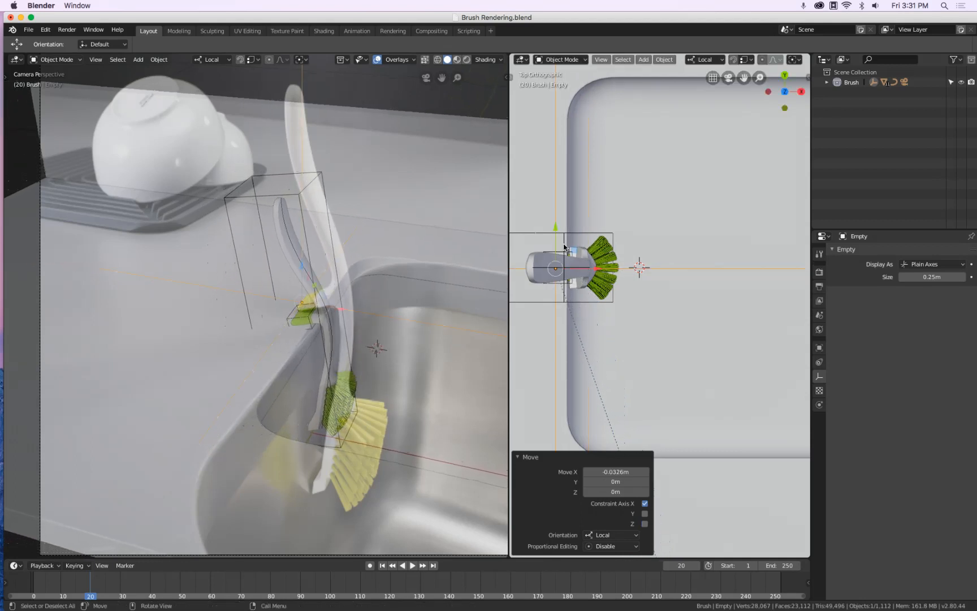
pyautogui.moveTo(554, 228); pyautogui.dragTo(548, 261)
pyautogui.moveTo(594, 301); pyautogui.dragTo(595, 301)
pyautogui.scroll(-10, 627, 299)
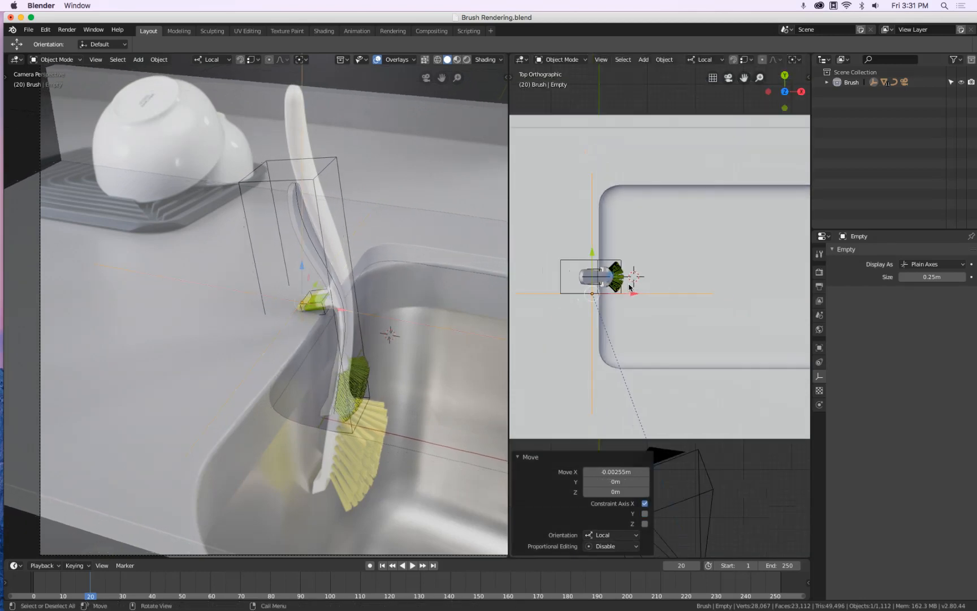
# Step: Scale the camera object by 0.340 and move it about -0.331 m along its local Z, closer to the brush
pyautogui.click(639, 346)
pyautogui.press('s')
pyautogui.click(668, 371)
pyautogui.moveTo(667, 371); pyautogui.dragTo(745, 283, button='middle')
pyautogui.press('g')
pyautogui.press('z')
pyautogui.press('z')
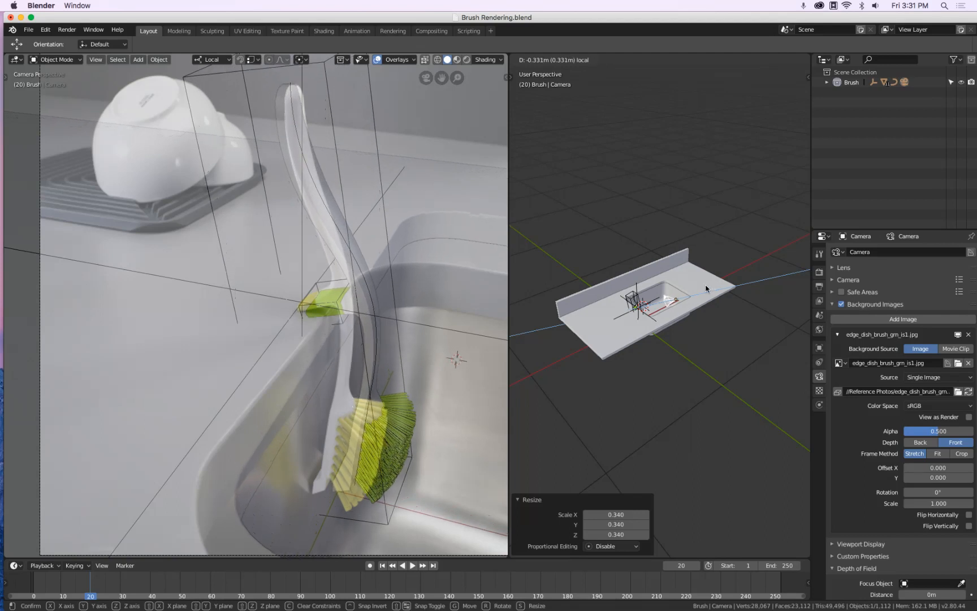
pyautogui.click(710, 289)
# Step: Select the empty in the perspective view and nudge it about 0.00066 m along its local X
pyautogui.scroll(5, 648, 342)
pyautogui.click(625, 368)
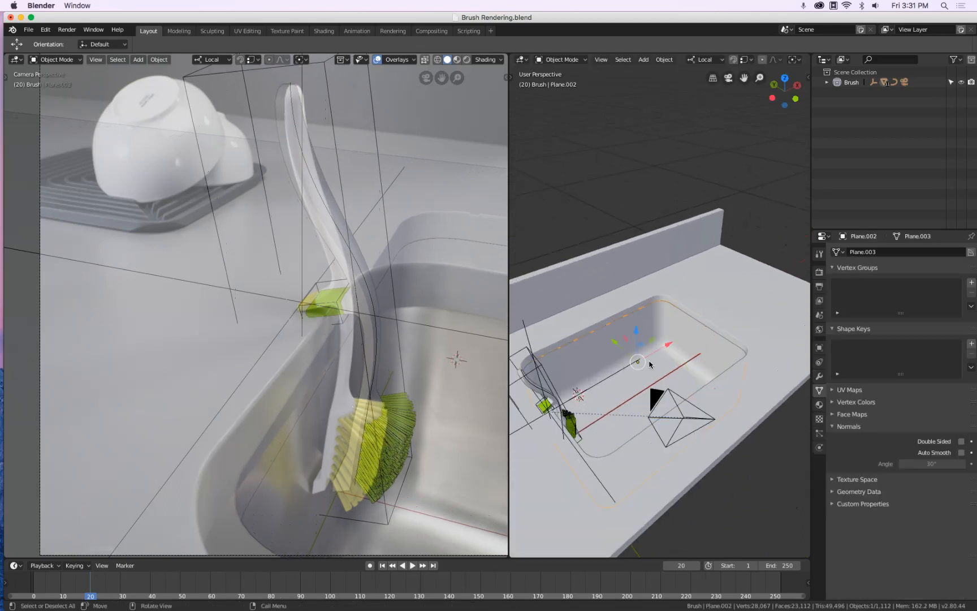
pyautogui.click(615, 374)
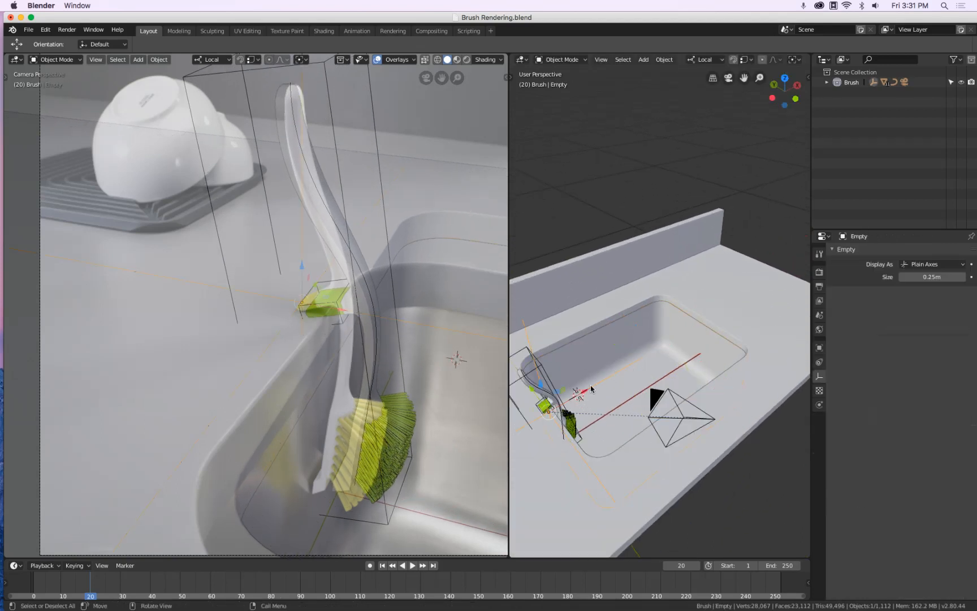
pyautogui.press('g')
pyautogui.press('z')
pyautogui.press('z')
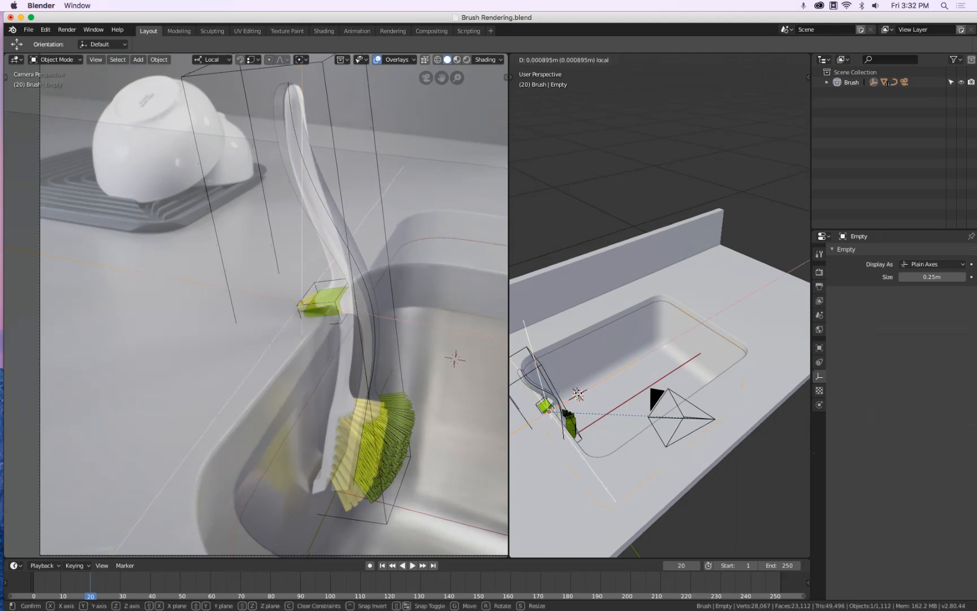
pyautogui.click(575, 395)
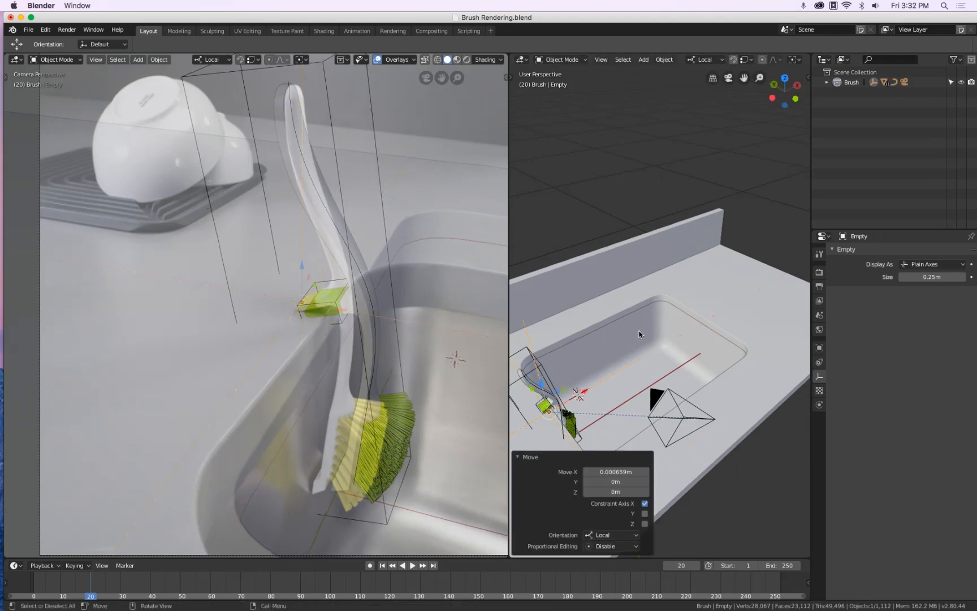
# Step: Select the camera and shift it slightly in the top view to realign the brush with the photo
pyautogui.scroll(-4, 640, 335)
pyautogui.scroll(3, 646, 362)
pyautogui.click(629, 362)
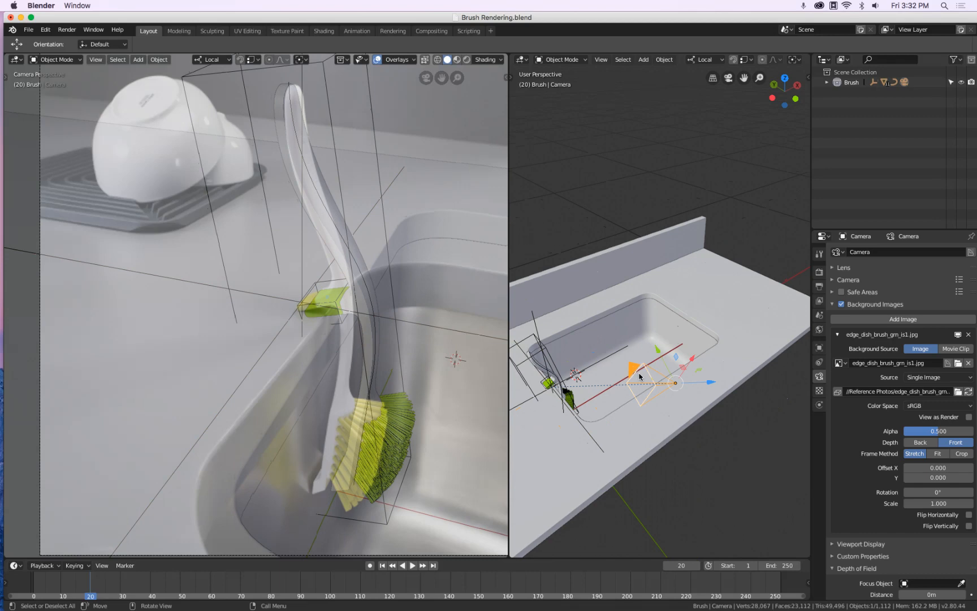
pyautogui.press('KP_7')
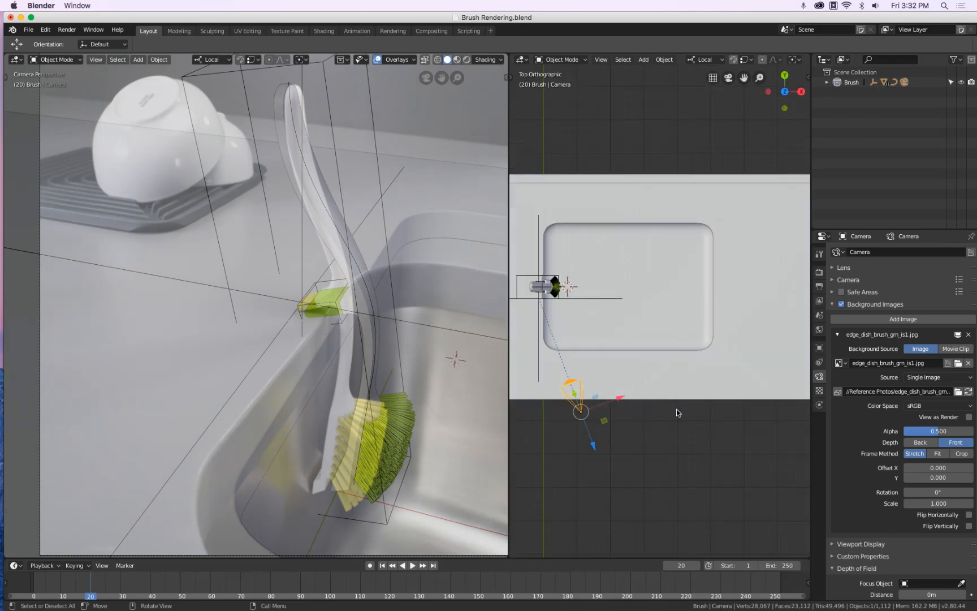
pyautogui.press('g')
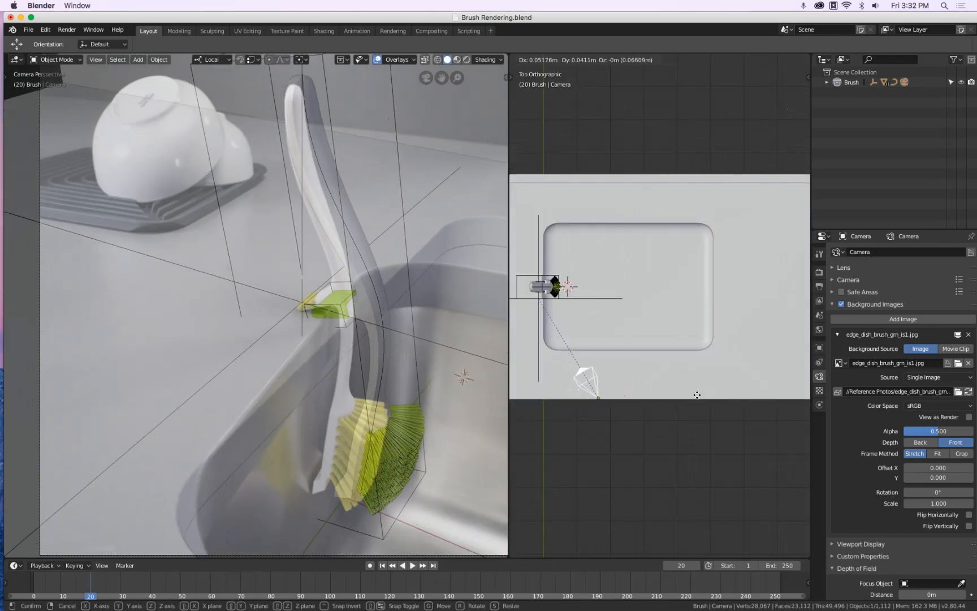
pyautogui.click(677, 408)
# Step: Move the camera along its local Z by about 0.0363 m and again by about -0.0082 m, and show the front view
pyautogui.moveTo(592, 444); pyautogui.dragTo(597, 453)
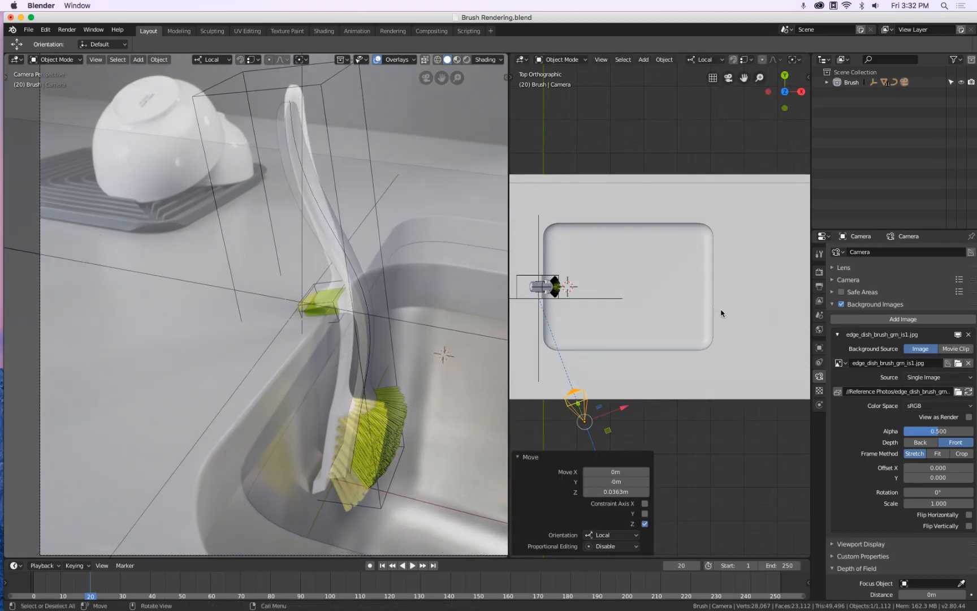
pyautogui.keyDown('shift'); pyautogui.moveTo(677, 408); pyautogui.dragTo(692, 337, button='middle'); pyautogui.keyUp('shift')
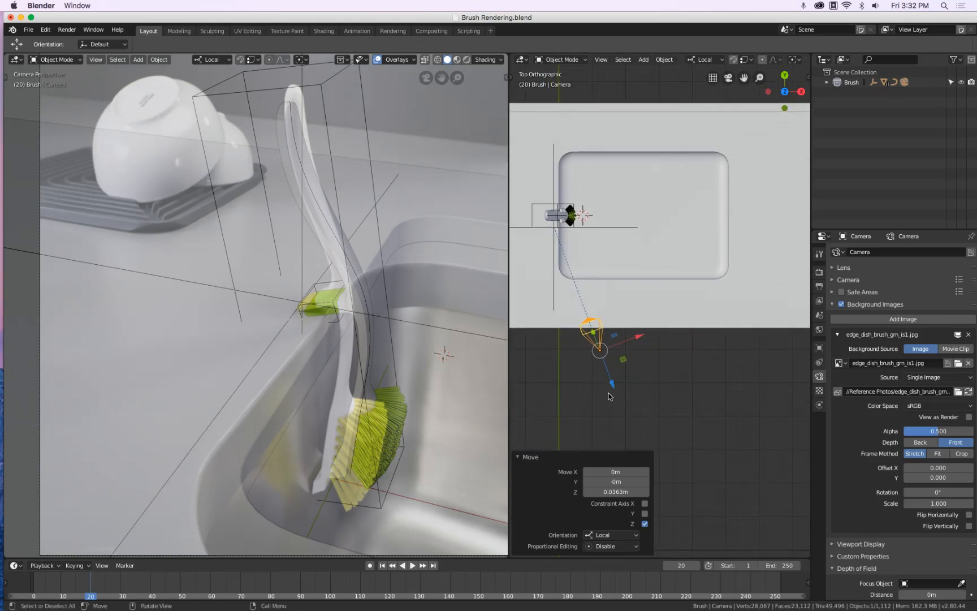
pyautogui.moveTo(613, 387); pyautogui.dragTo(655, 367)
pyautogui.press('KP_1')
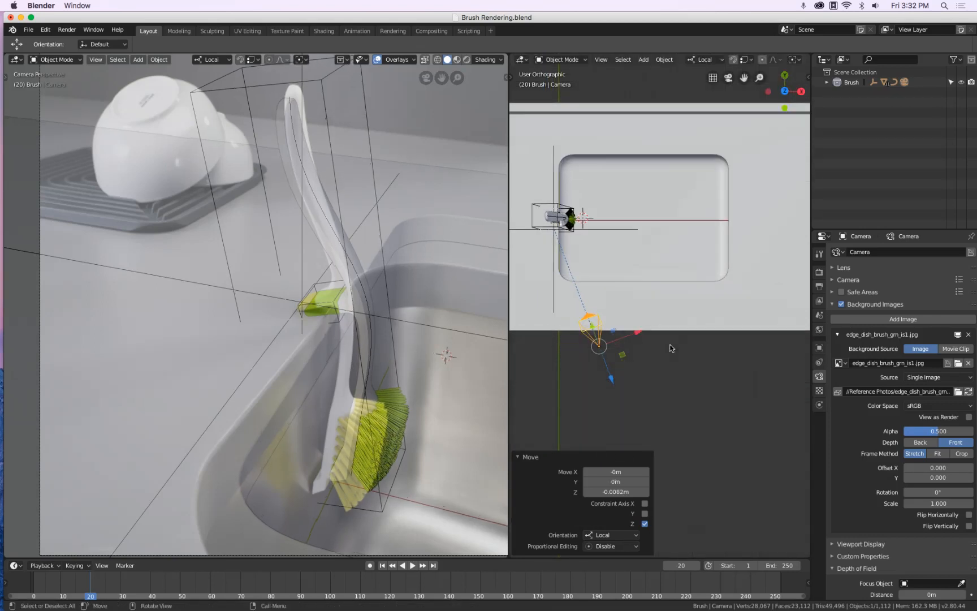
pyautogui.press('g')
pyautogui.press('z')
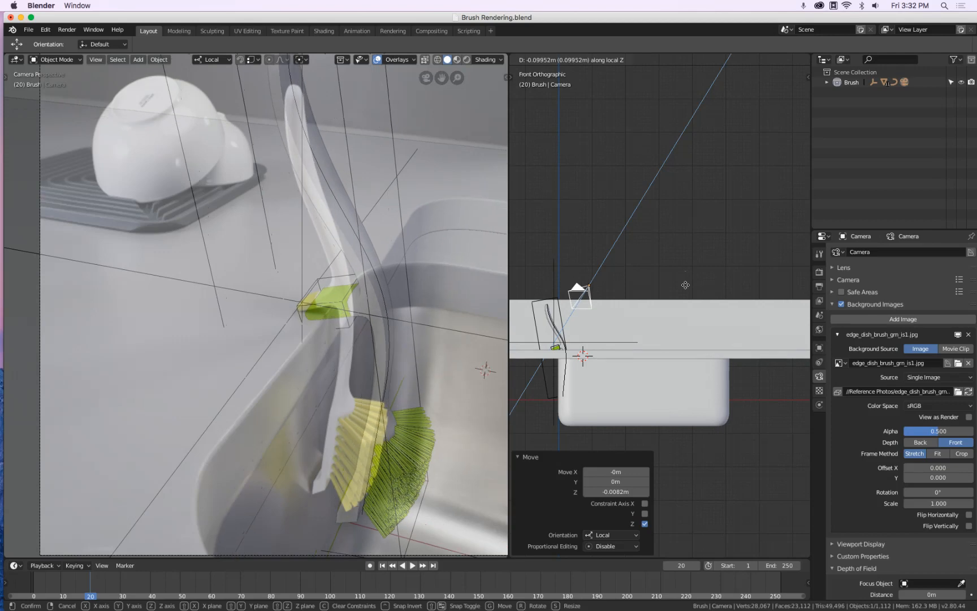
pyautogui.rightClick(688, 284)
# Step: Lower the camera about 0.0624 m along global Z and nudge it slightly along its local X
pyautogui.press('g')
pyautogui.press('z')
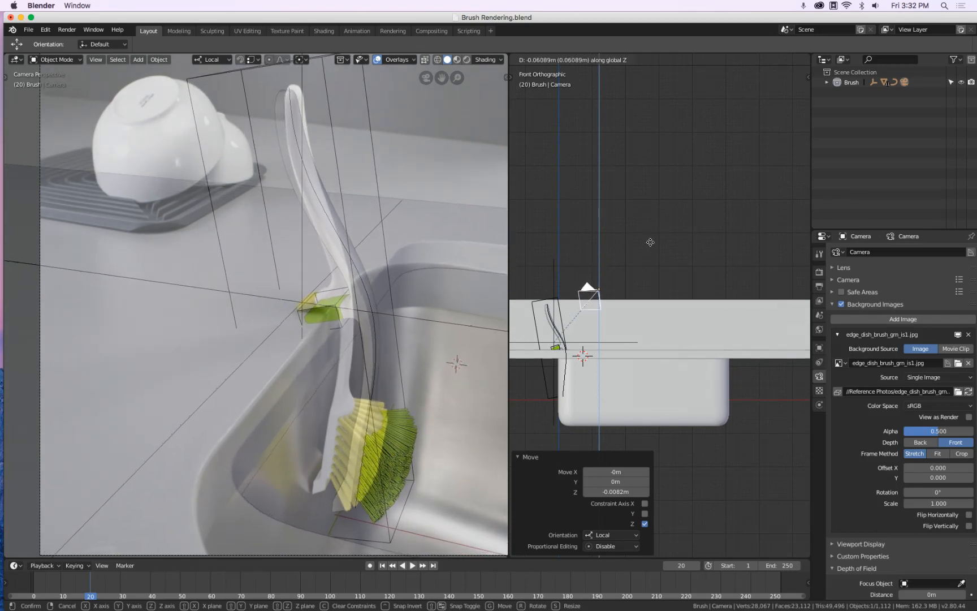
pyautogui.click(650, 242)
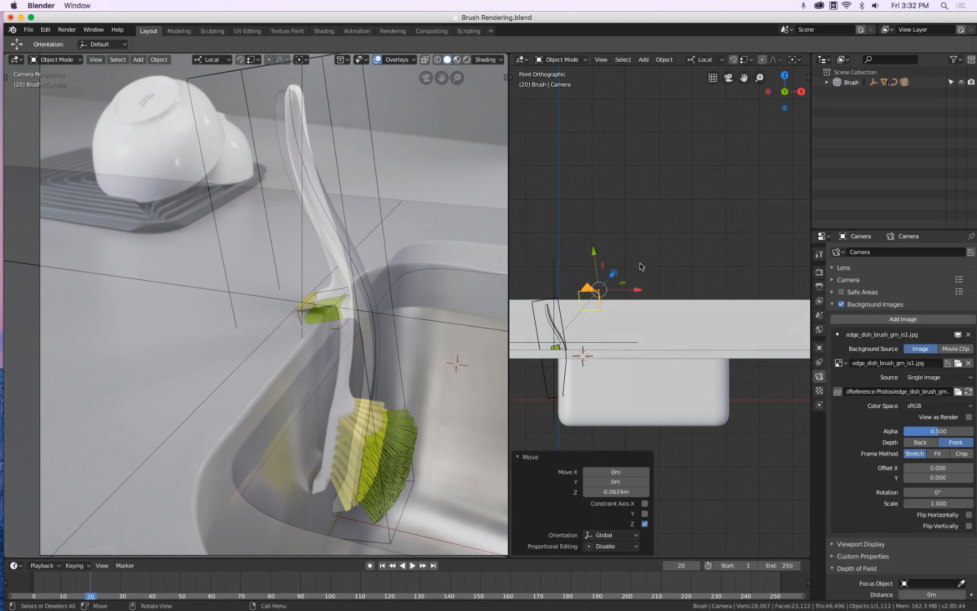
pyautogui.moveTo(636, 291)
pyautogui.mouseDown()
pyautogui.moveTo(628, 293)
pyautogui.moveTo(637, 294)
pyautogui.mouseUp()
# Step: Add the empty to the camera selection and move both about 0.0111 m along local X
pyautogui.moveTo(615, 231)
pyautogui.mouseDown(button='middle')
pyautogui.moveTo(615, 255)
pyautogui.moveTo(613, 243)
pyautogui.mouseUp(button='middle')
pyautogui.keyDown('shift'); pyautogui.click(570, 262); pyautogui.keyUp('shift')
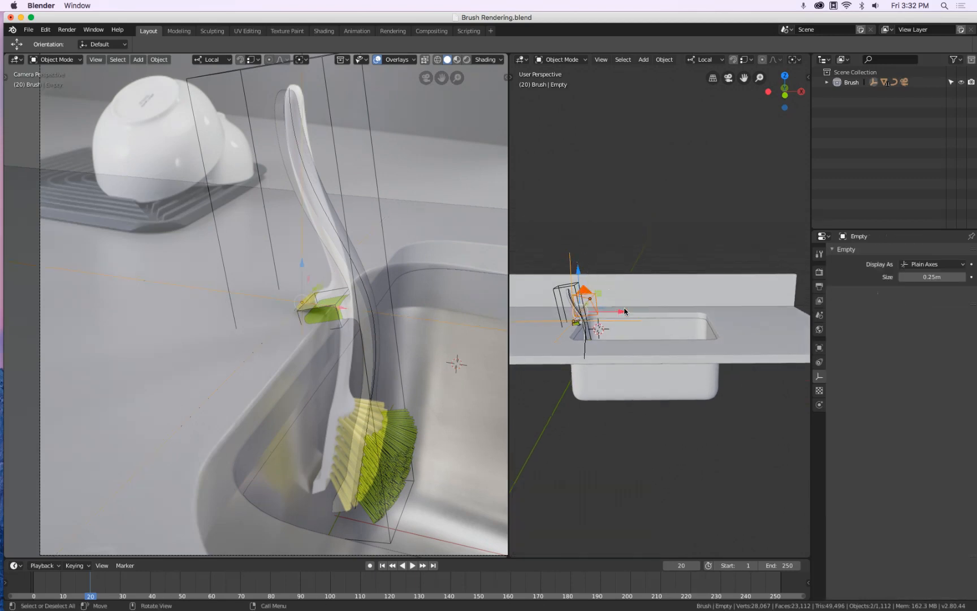
pyautogui.moveTo(630, 305); pyautogui.dragTo(684, 302)
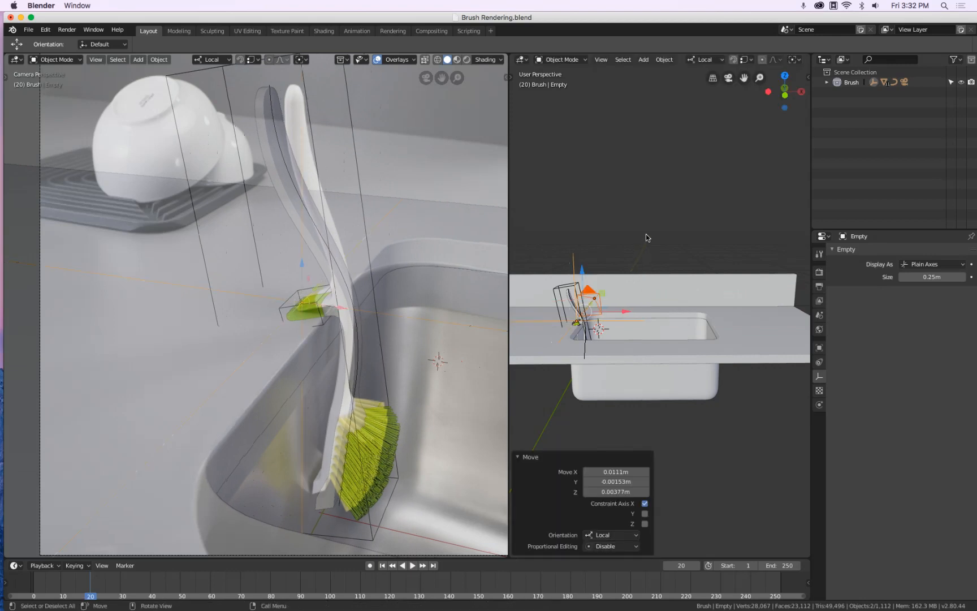
# Step: Select the sink and countertop parts together and move them about -0.0218 m along local Y to match the photo
pyautogui.moveTo(672, 236); pyautogui.dragTo(713, 333, button='middle')
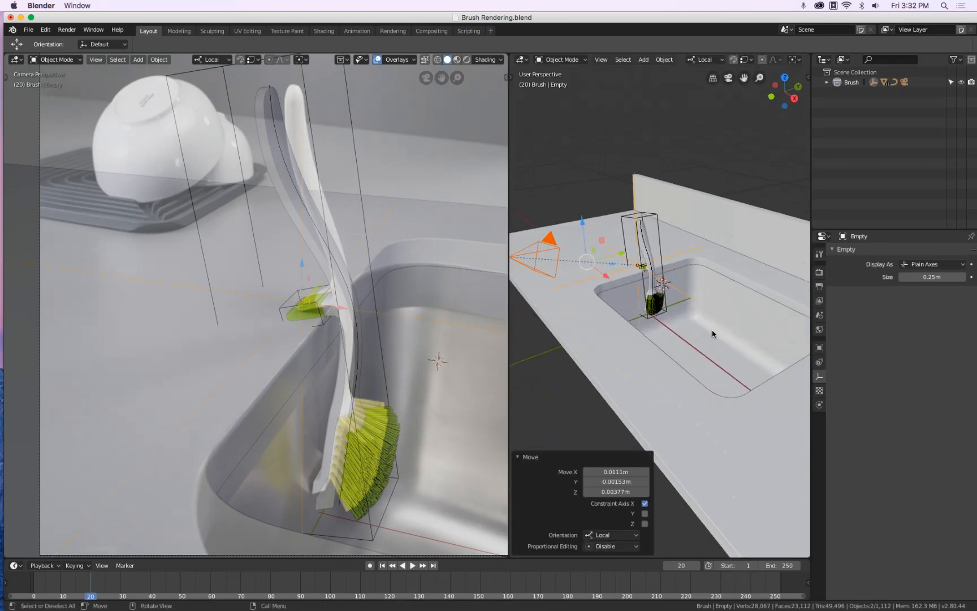
pyautogui.click(713, 334)
pyautogui.scroll(-2, 715, 339)
pyautogui.scroll(1, 594, 249)
pyautogui.keyDown('shift'); pyautogui.click(682, 217); pyautogui.keyUp('shift')
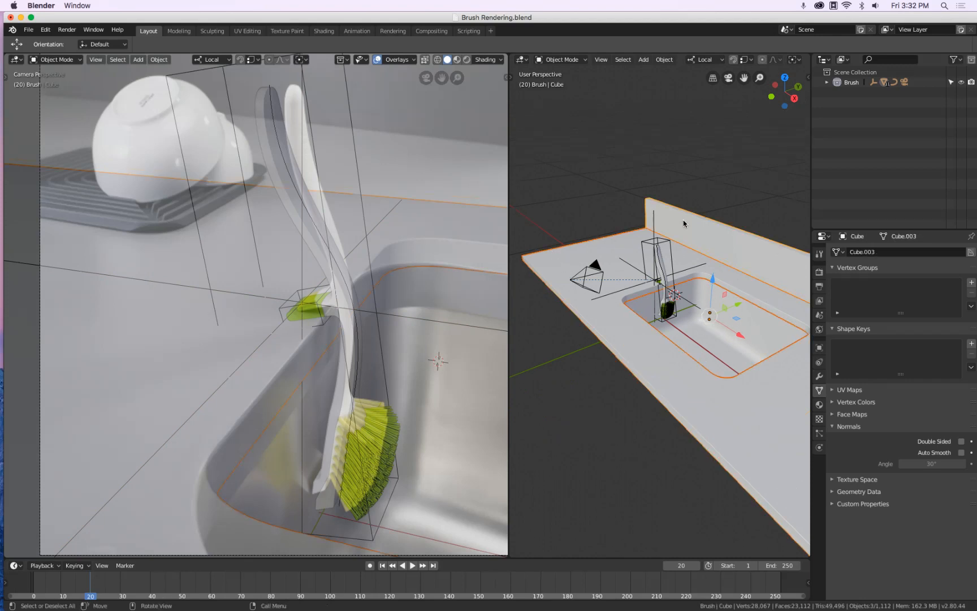
pyautogui.press('g')
pyautogui.press('y')
pyautogui.press('y')
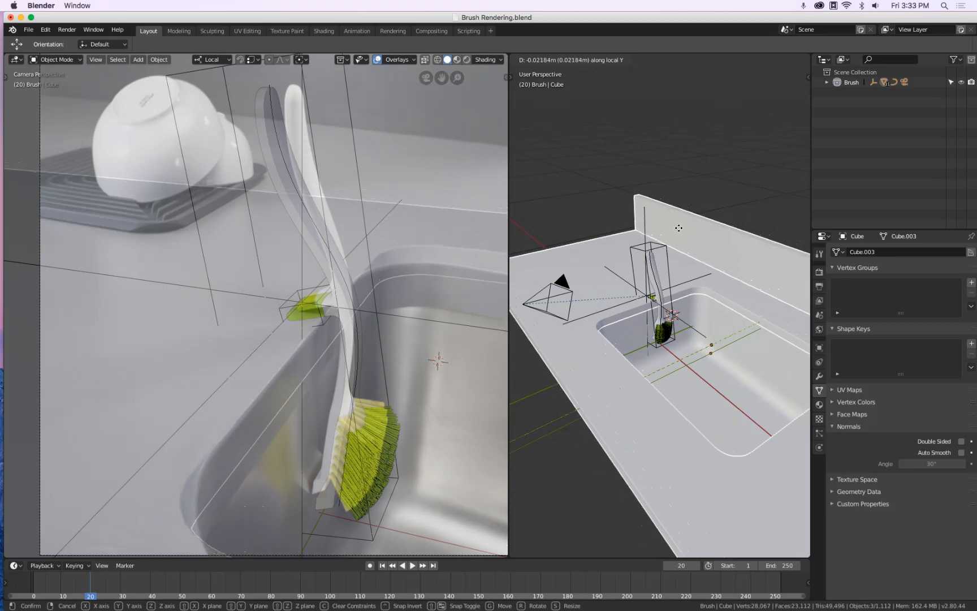
pyautogui.click(679, 228)
# Step: Set the camera's focal length to 36 mm and move the camera about -0.0777 m along its local Z
pyautogui.scroll(-4, 445, 157)
pyautogui.keyDown('shift'); pyautogui.moveTo(438, 157); pyautogui.dragTo(385, 164, button='middle'); pyautogui.keyUp('shift')
pyautogui.scroll(1, 385, 163)
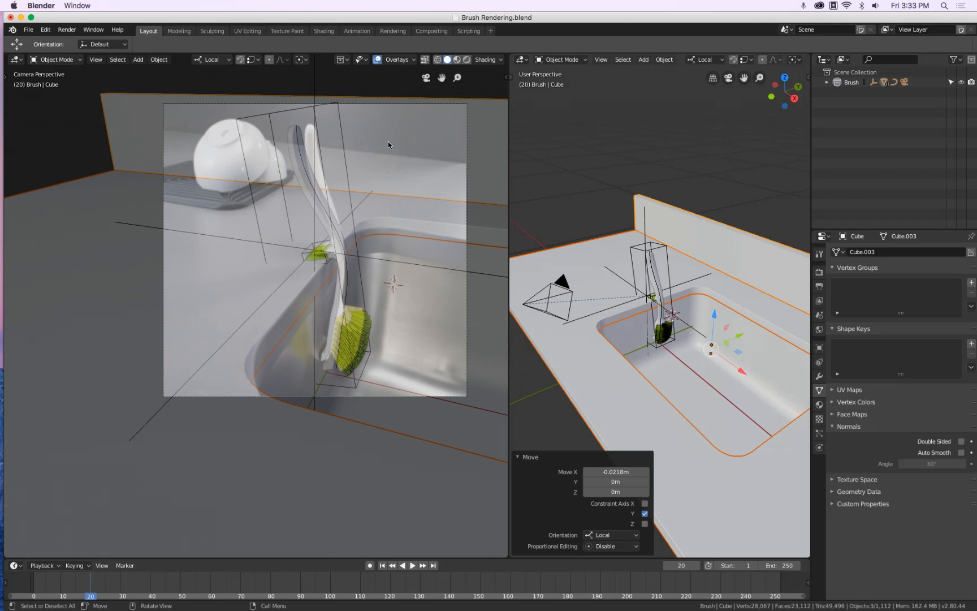
pyautogui.click(563, 286)
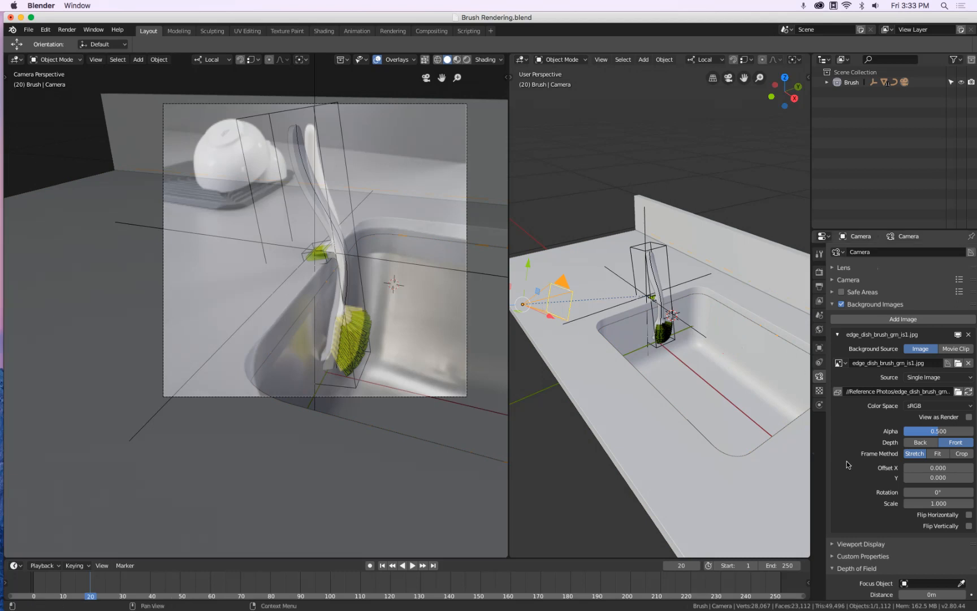
pyautogui.click(836, 268)
pyautogui.click(921, 302)
pyautogui.write('36')
pyautogui.press('Return')
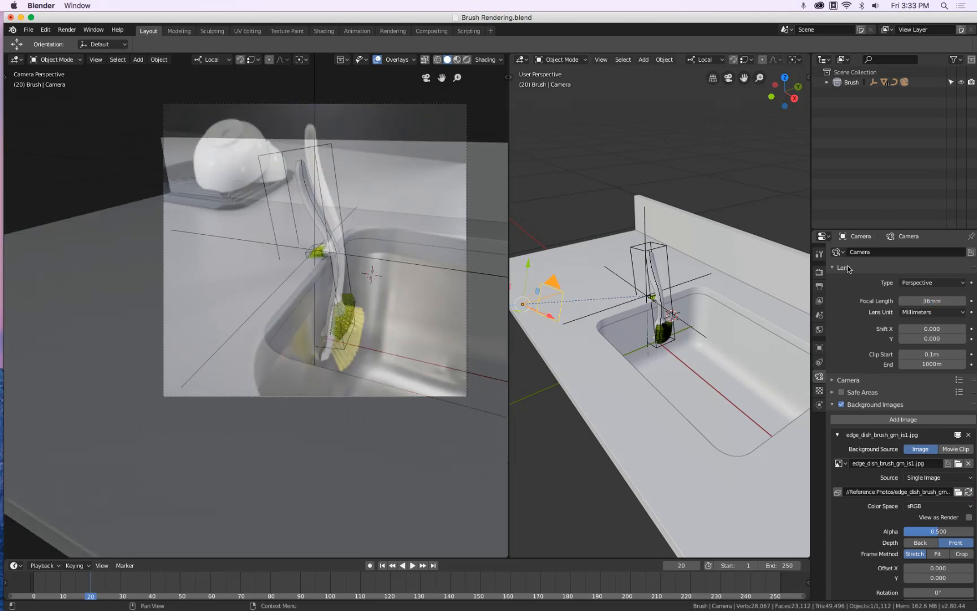
pyautogui.keyDown('shift'); pyautogui.moveTo(572, 296); pyautogui.dragTo(596, 291, button='middle'); pyautogui.keyUp('shift')
pyautogui.moveTo(517, 303); pyautogui.dragTo(539, 283)
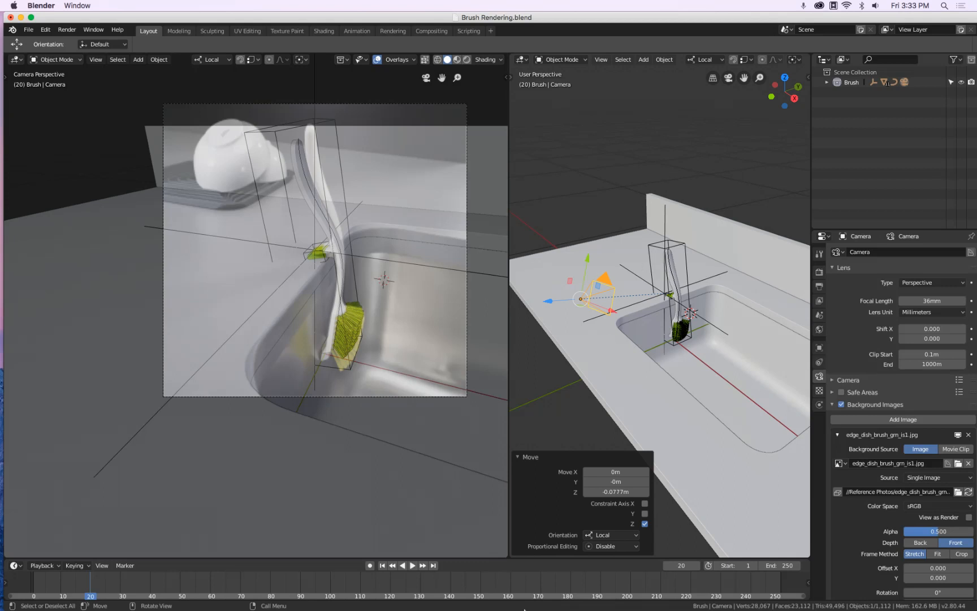
pyautogui.moveTo(208, 599)
pyautogui.click(110, 592)
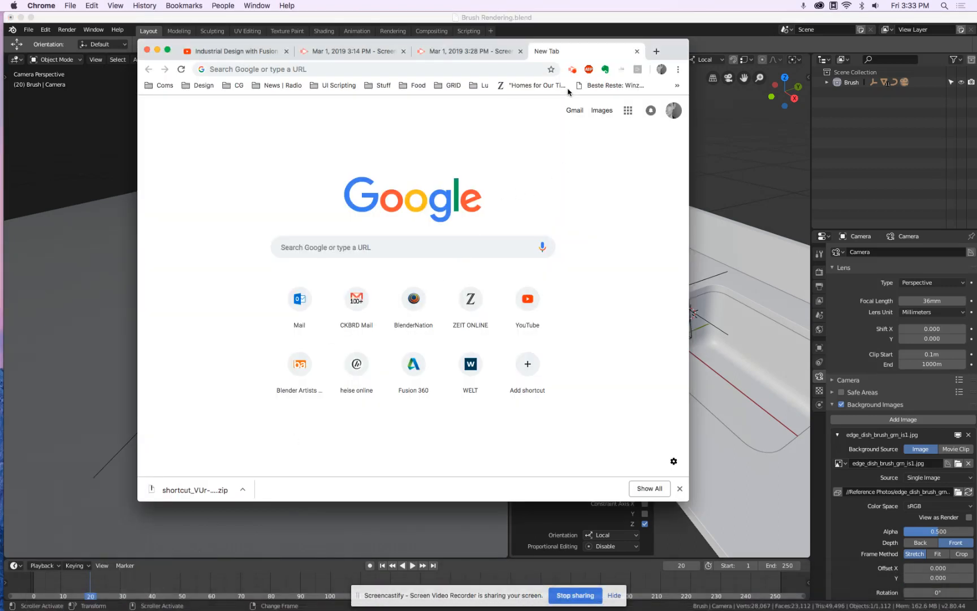
pyautogui.click(495, 177)
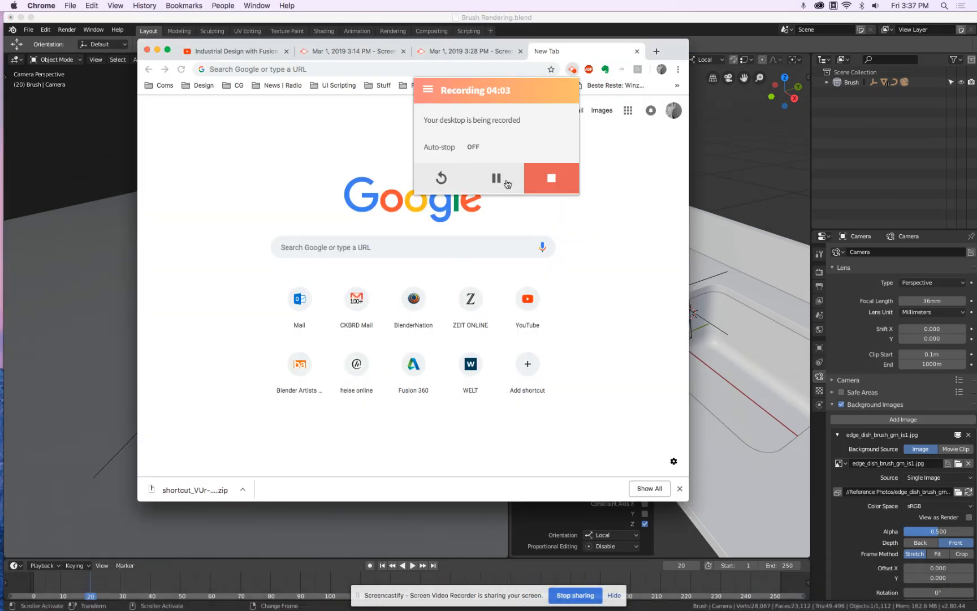
pyautogui.click(81, 238)
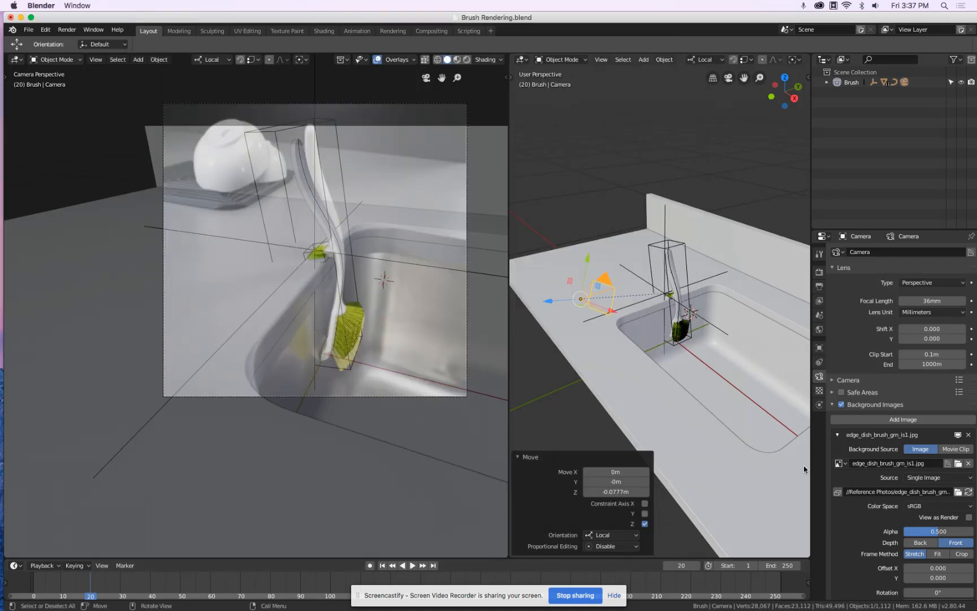
# Step: Collapse the reference photo's settings and turn off the camera's background images
pyautogui.click(838, 435)
pyautogui.click(842, 405)
pyautogui.click(841, 404)
pyautogui.click(841, 404)
pyautogui.click(842, 404)
pyautogui.click(841, 405)
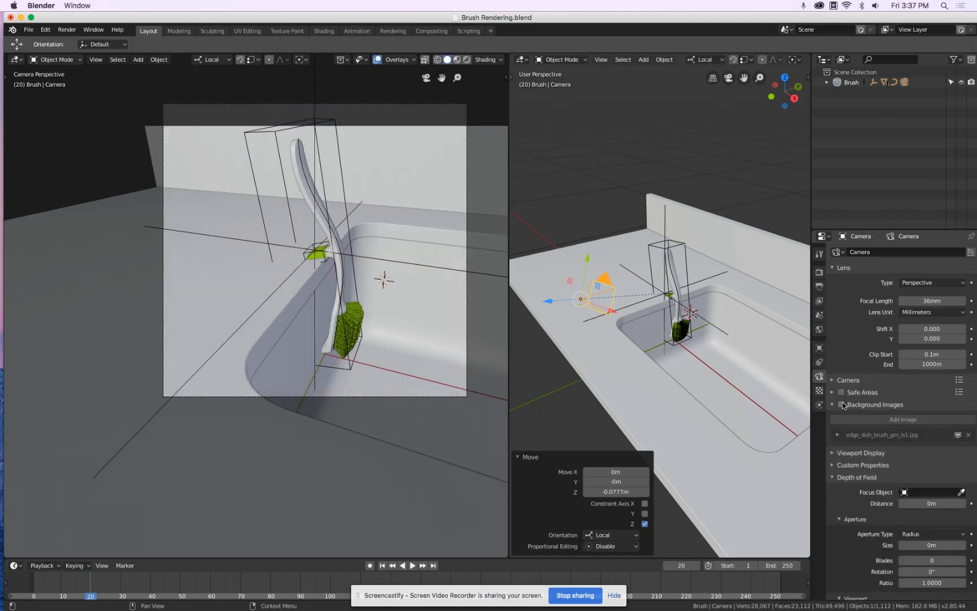
# Step: Edit the sink mesh in face mode, lower its bottom face slightly to deepen the basin, and return to Object Mode
pyautogui.click(700, 379)
pyautogui.press('Tab')
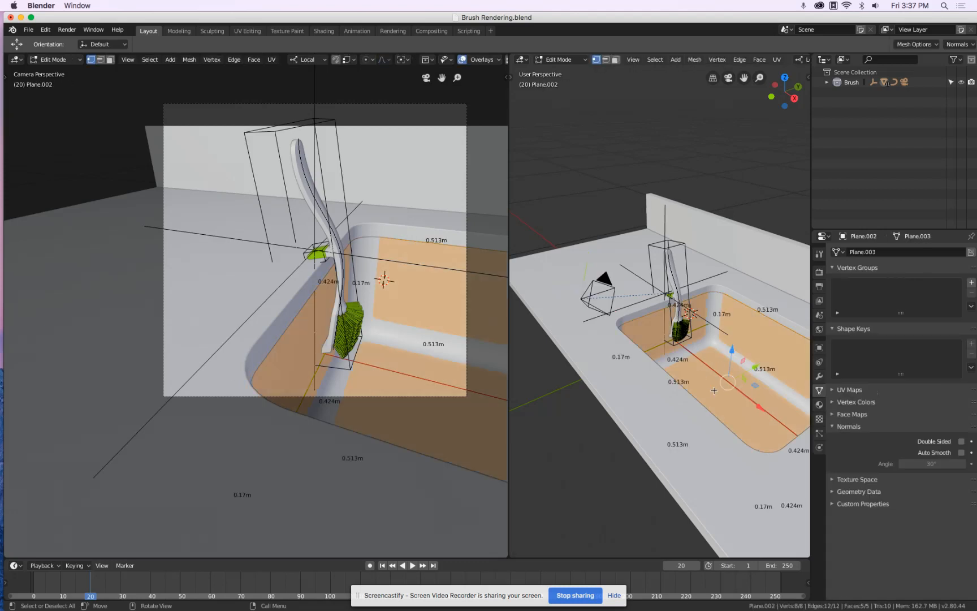
pyautogui.hotkey('alt', 'a')
pyautogui.click(616, 60)
pyautogui.click(731, 402)
pyautogui.moveTo(730, 377); pyautogui.dragTo(729, 388)
pyautogui.press('Tab')
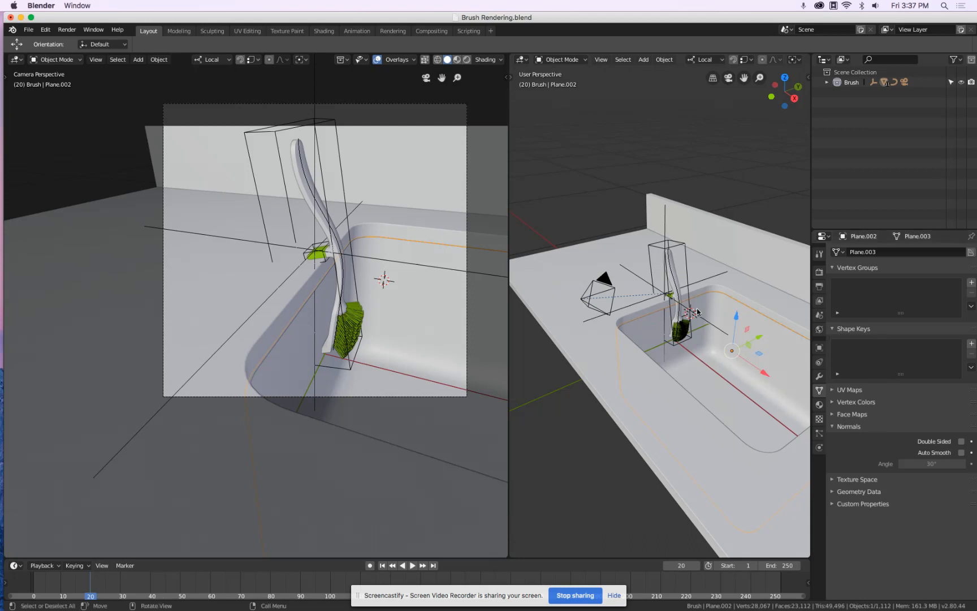
# Step: Select the camera and toggle its background images, leaving them on for comparison with the scene
pyautogui.click(610, 286)
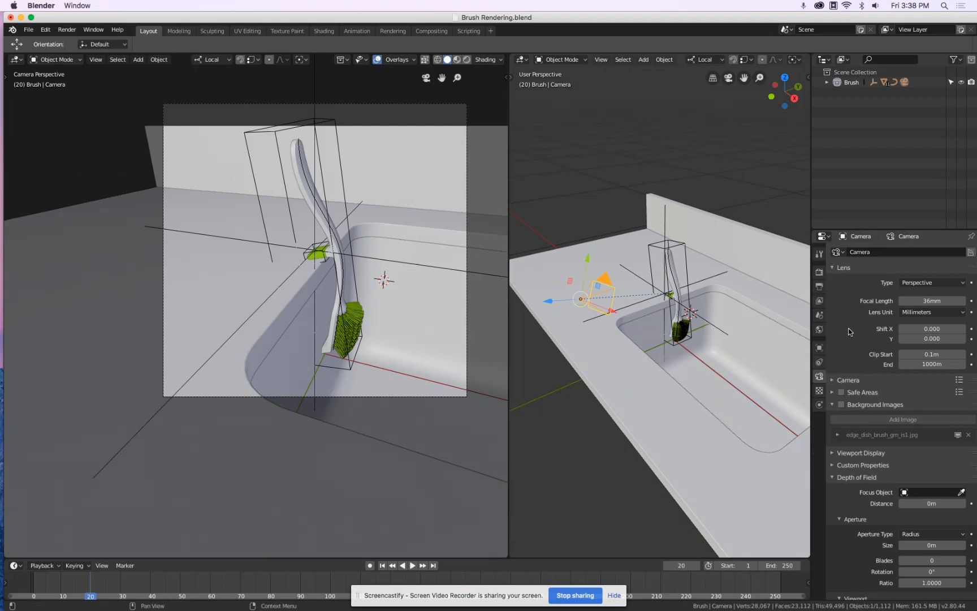
pyautogui.click(841, 404)
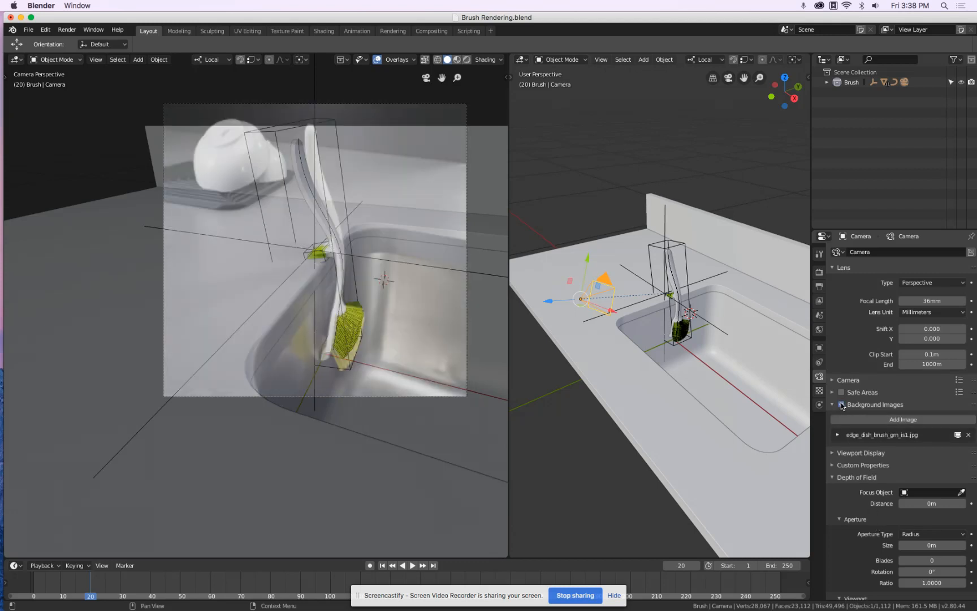
pyautogui.click(841, 404)
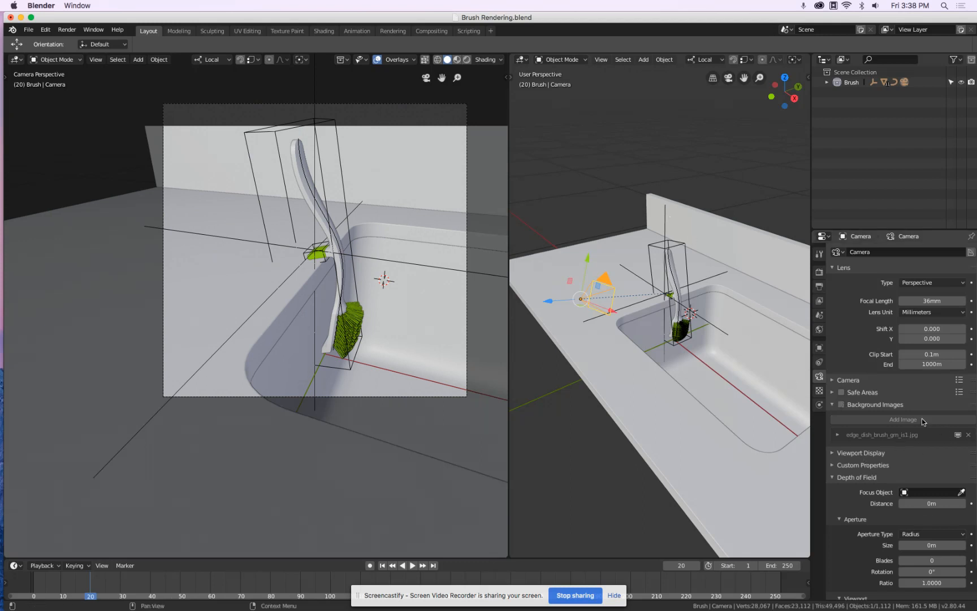
pyautogui.click(842, 404)
# Step: Move the backsplash about 0.445 m along its local Y, away from the sink
pyautogui.click(733, 233)
pyautogui.keyDown('shift'); pyautogui.moveTo(745, 326); pyautogui.dragTo(637, 360, button='middle'); pyautogui.keyUp('shift')
pyautogui.press('g')
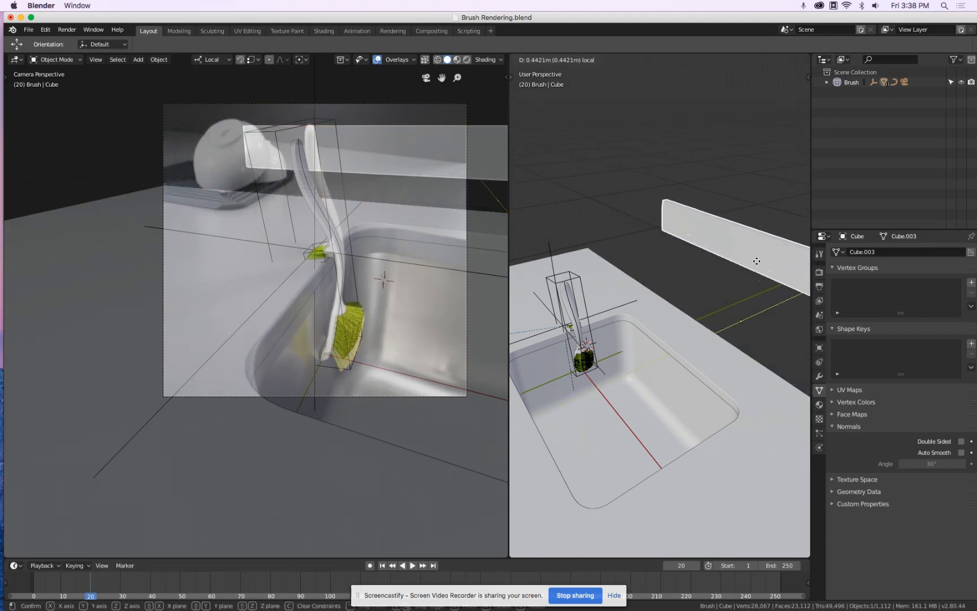
pyautogui.click(756, 262)
# Step: Edit the backsplash mesh, raise its top face about 0.204 m along local Z, and return to Object Mode
pyautogui.scroll(-2, 712, 302)
pyautogui.keyDown('shift'); pyautogui.moveTo(691, 312); pyautogui.dragTo(609, 327, button='middle'); pyautogui.keyUp('shift')
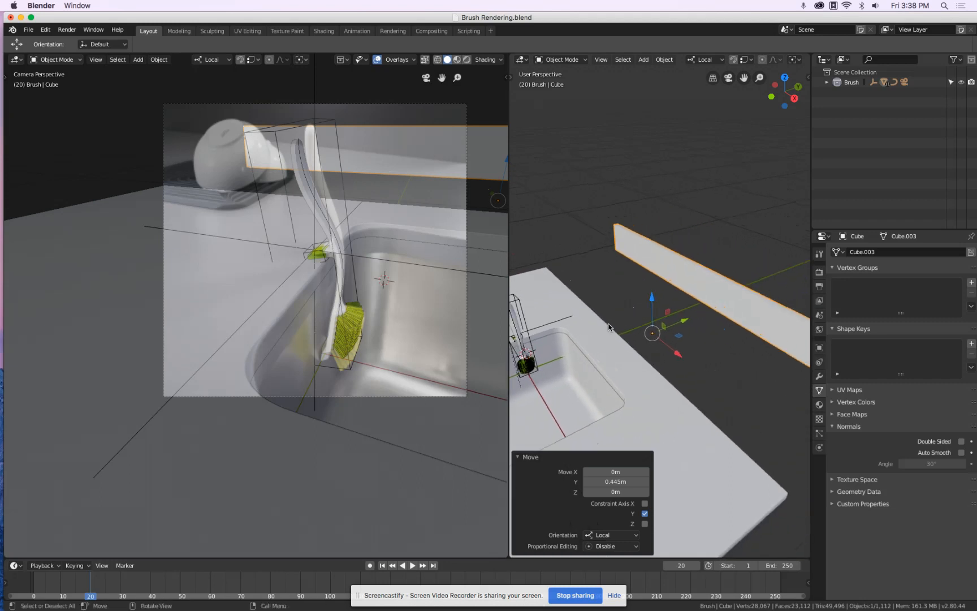
pyautogui.press('Tab')
pyautogui.click(711, 271)
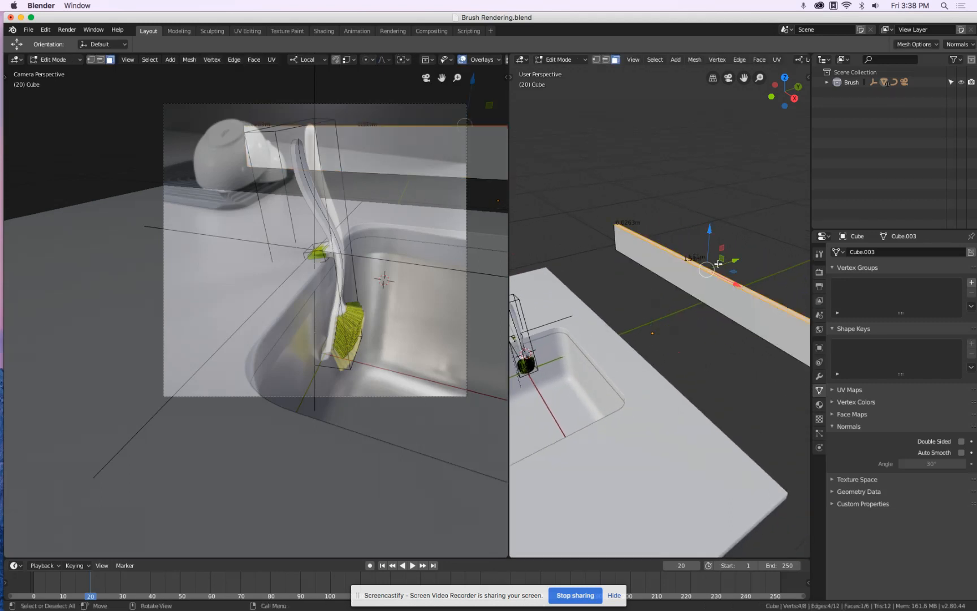
pyautogui.moveTo(712, 231); pyautogui.dragTo(716, 184)
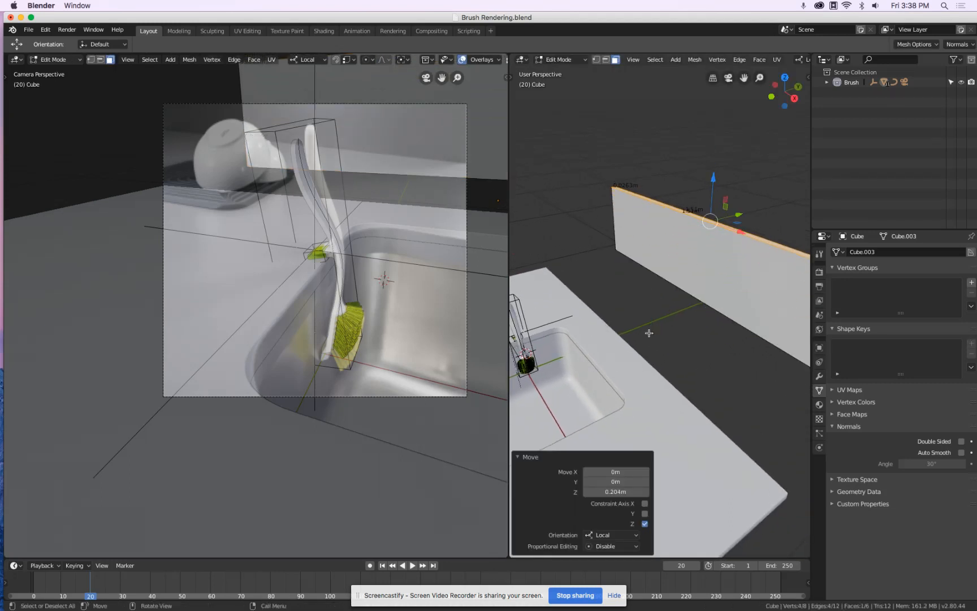
pyautogui.press('Tab')
# Step: Edit the countertop mesh, extend its back face along local Y to meet the backsplash, and return to Object Mode
pyautogui.click(687, 377)
pyautogui.moveTo(687, 377); pyautogui.dragTo(735, 452, button='middle')
pyautogui.press('Tab')
pyautogui.press('g')
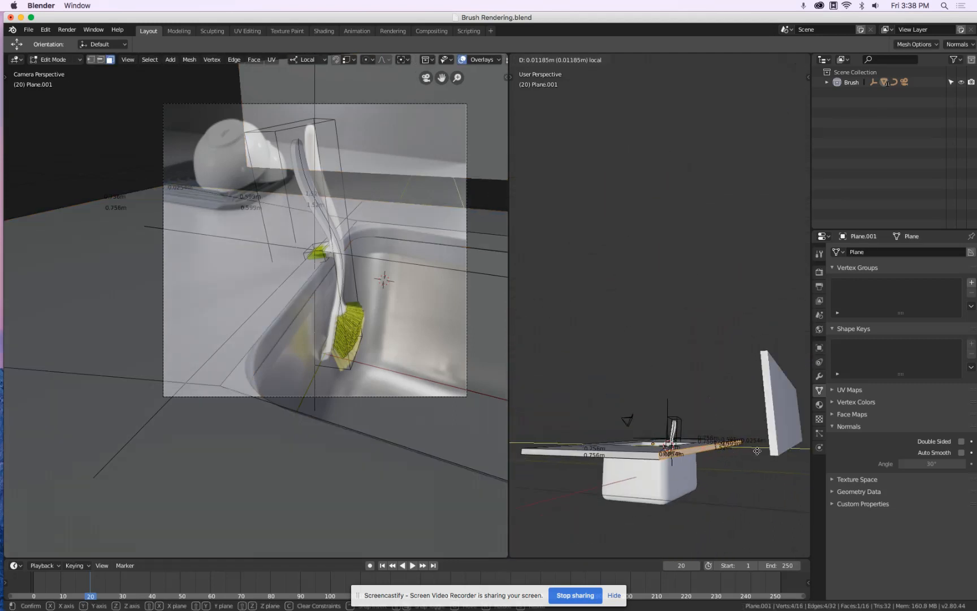
pyautogui.click(783, 457)
pyautogui.moveTo(683, 392); pyautogui.dragTo(601, 379, button='middle')
pyautogui.press('Tab')
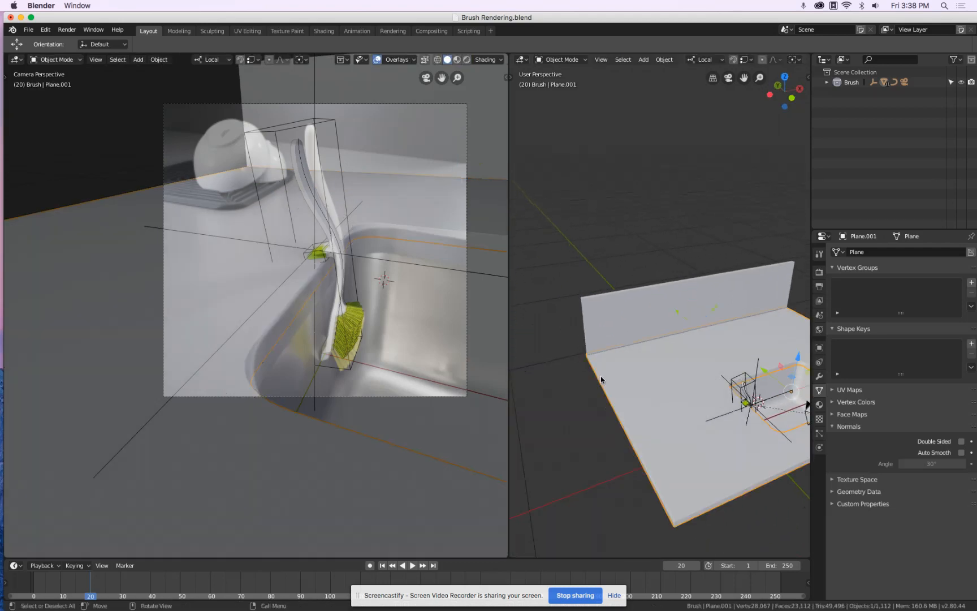
# Step: Edit the backsplash and countertop together, extend their end faces outward along X beyond the camera frame, and return to Object Mode
pyautogui.click(601, 324)
pyautogui.press('Tab')
pyautogui.moveTo(600, 324); pyautogui.dragTo(581, 376, button='middle')
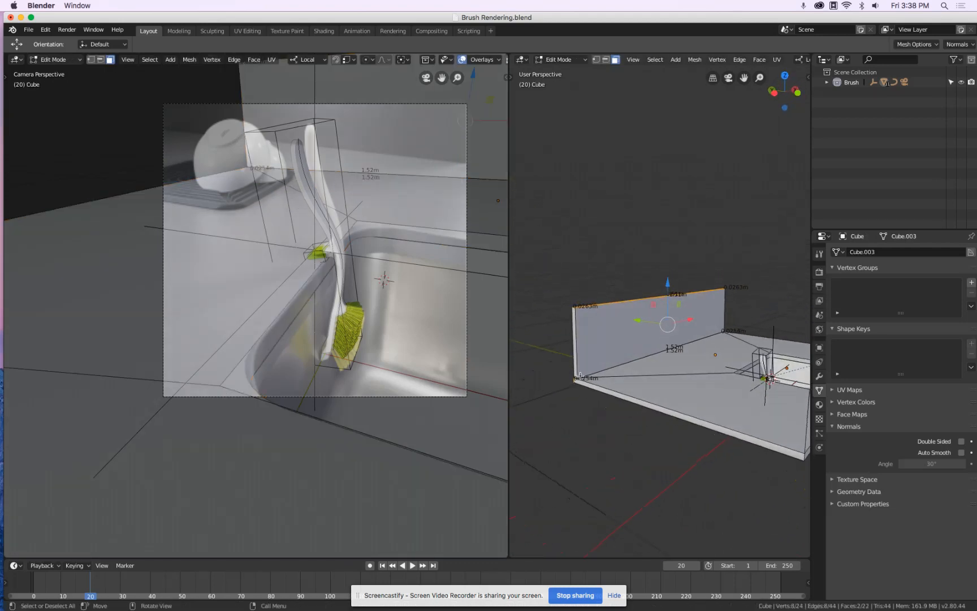
pyautogui.click(573, 353)
pyautogui.scroll(-4, 604, 394)
pyautogui.scroll(5, 609, 401)
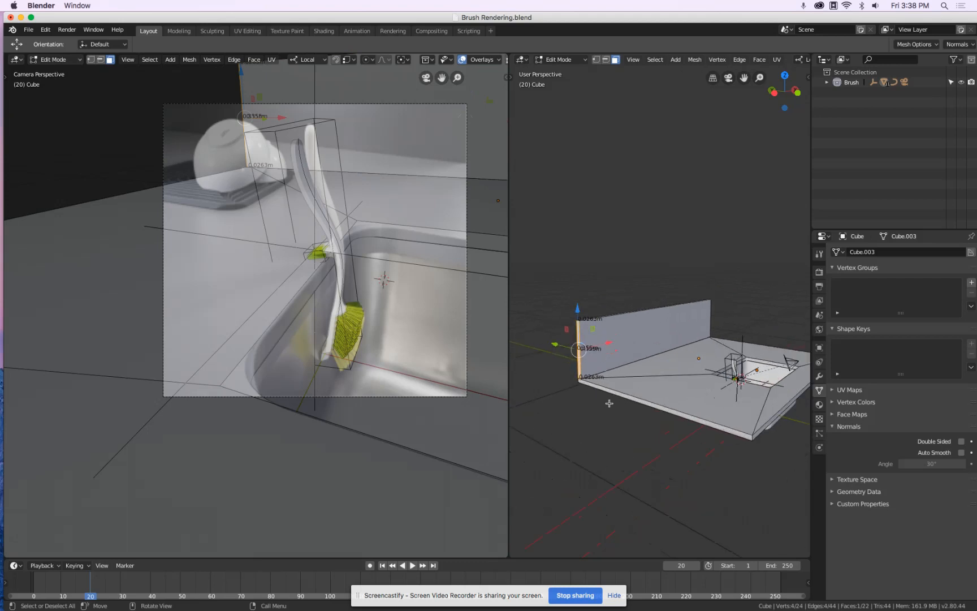
pyautogui.keyDown('shift'); pyautogui.click(618, 395); pyautogui.keyUp('shift')
pyautogui.scroll(-3, 621, 410)
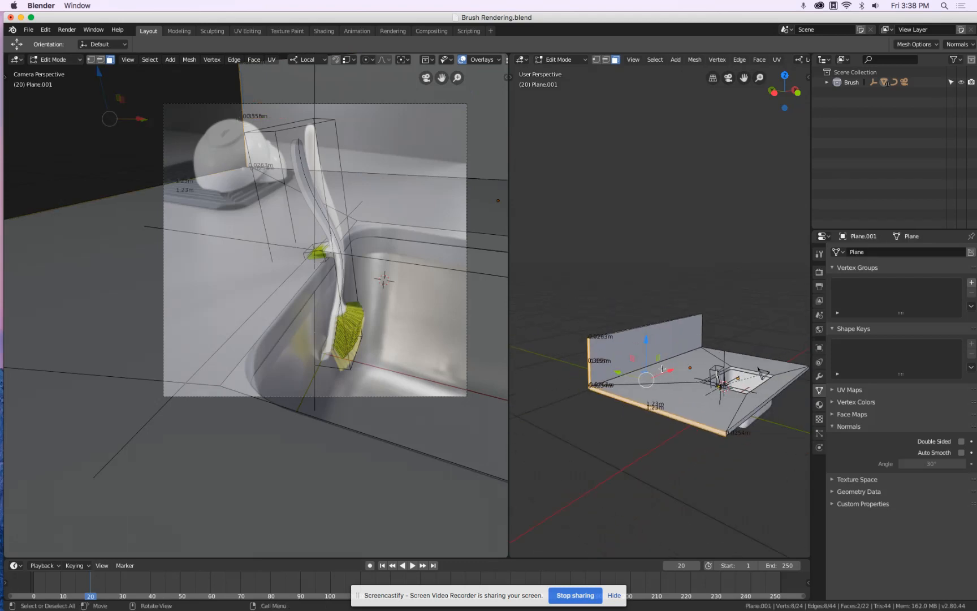
pyautogui.moveTo(669, 371); pyautogui.dragTo(591, 406)
pyautogui.press('Tab')
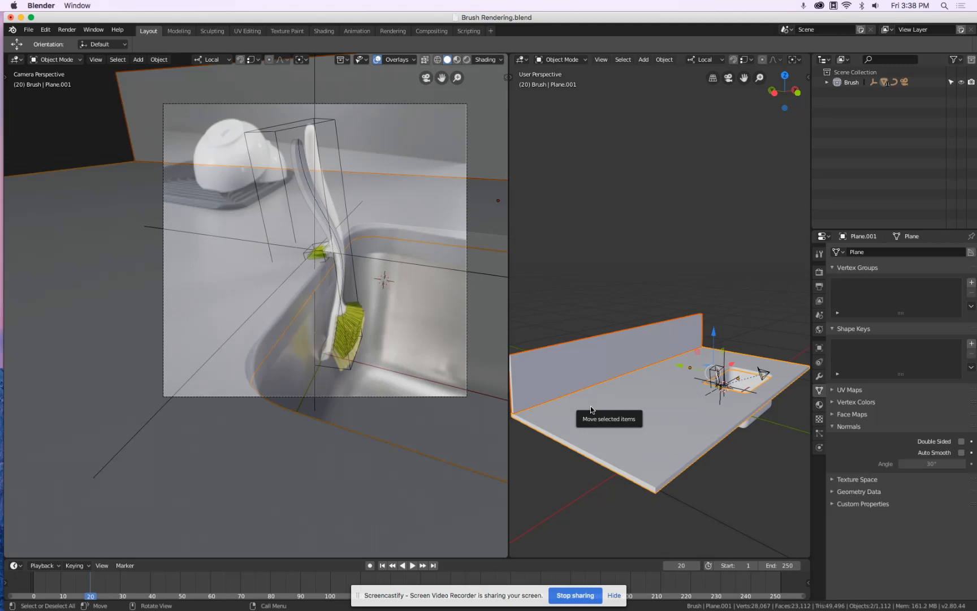
# Step: Select the camera and turn off its background images
pyautogui.moveTo(726, 321); pyautogui.dragTo(610, 328, button='middle')
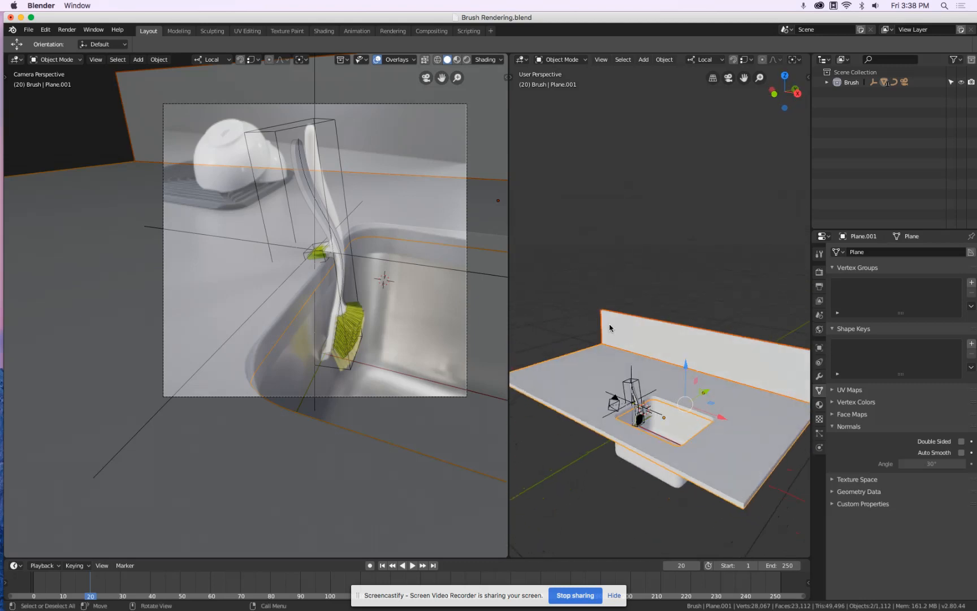
pyautogui.click(611, 405)
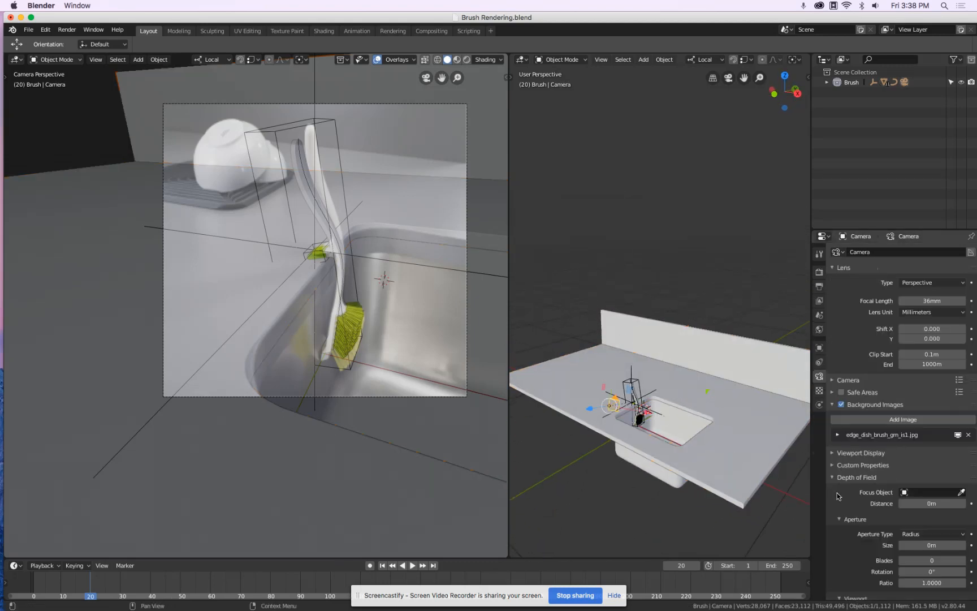
pyautogui.click(841, 405)
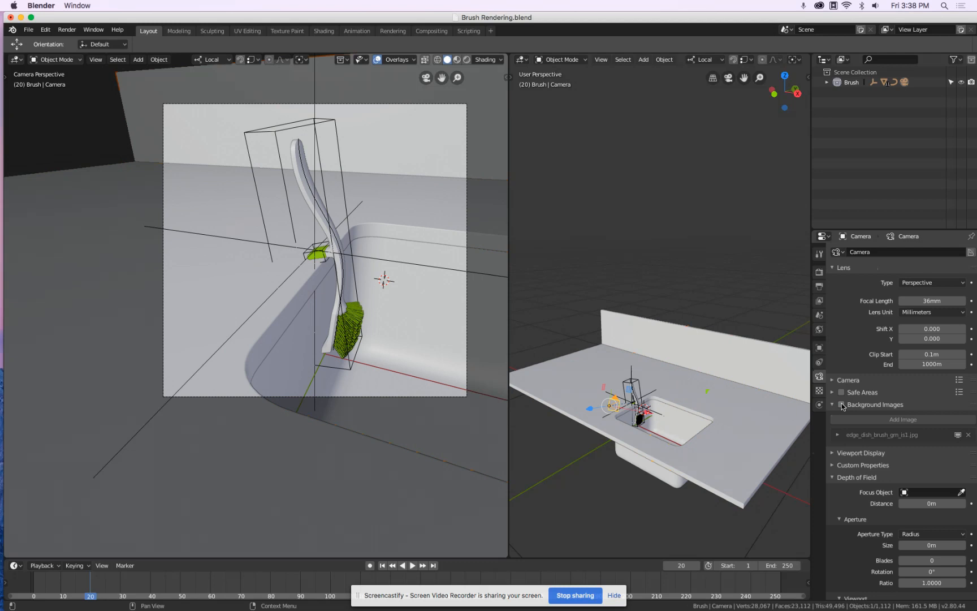
# Step: From the top view, move the camera about -0.0219 m in X and 0.00365 m in Y
pyautogui.press('KP_7')
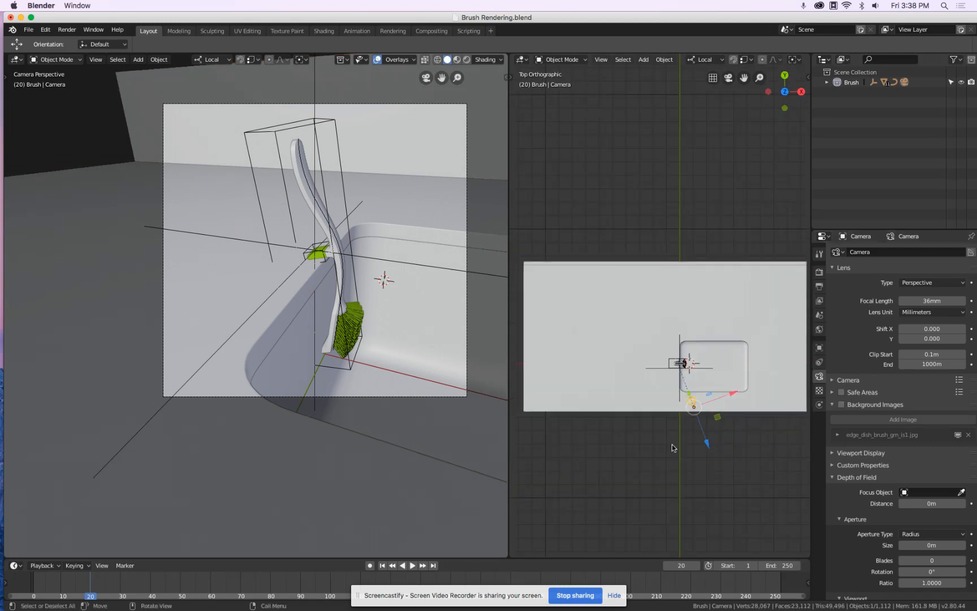
pyautogui.scroll(3, 748, 425)
pyautogui.moveTo(648, 388); pyautogui.dragTo(642, 387)
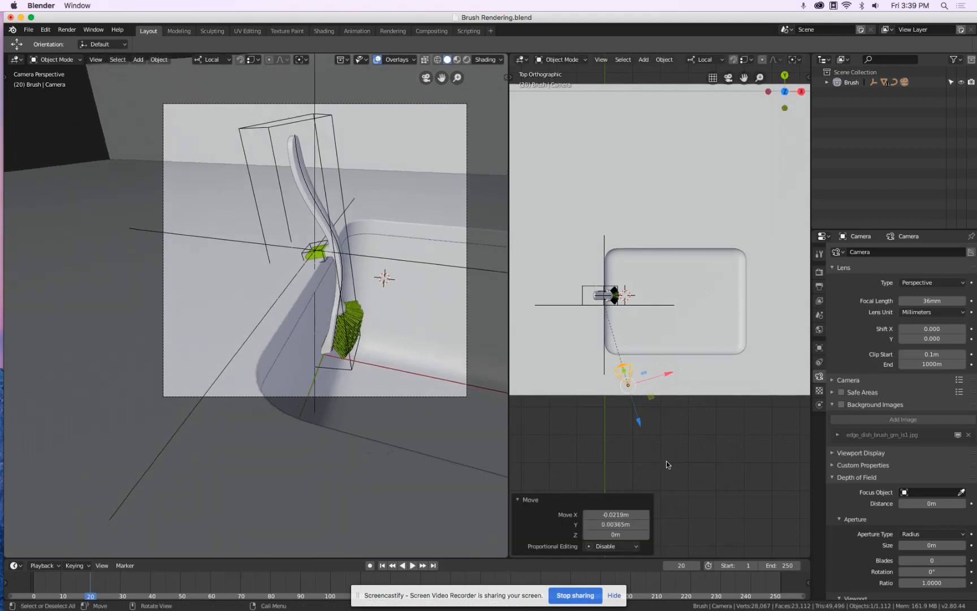
pyautogui.press('KP_1')
pyautogui.press('g')
pyautogui.press('z')
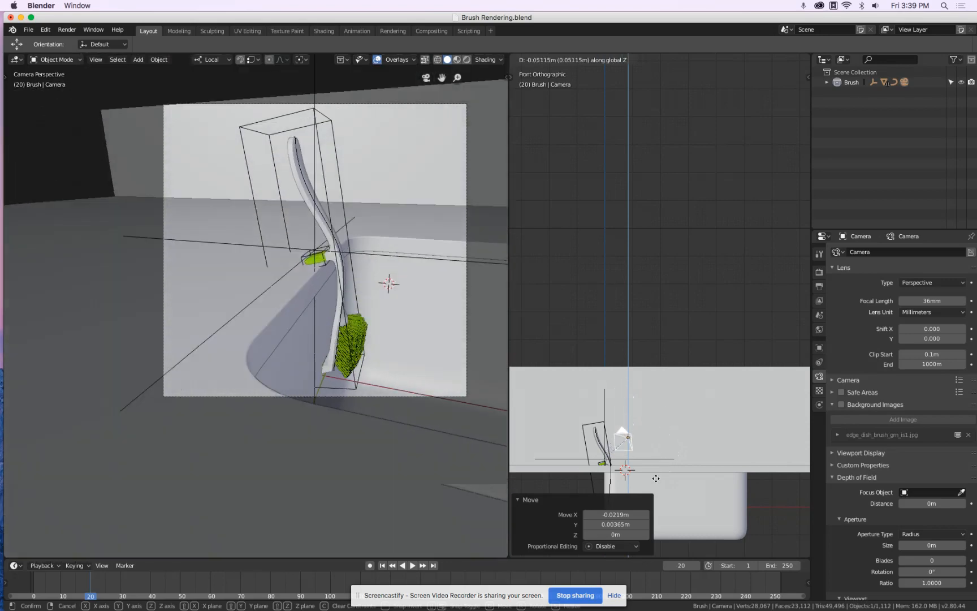
pyautogui.click(655, 464)
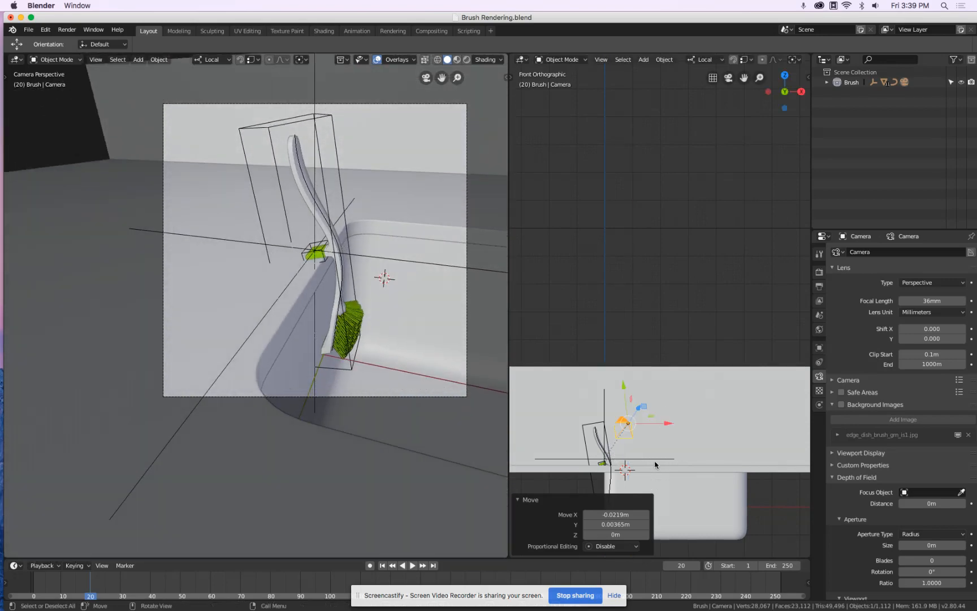
pyautogui.press('KP_7')
pyautogui.press('g')
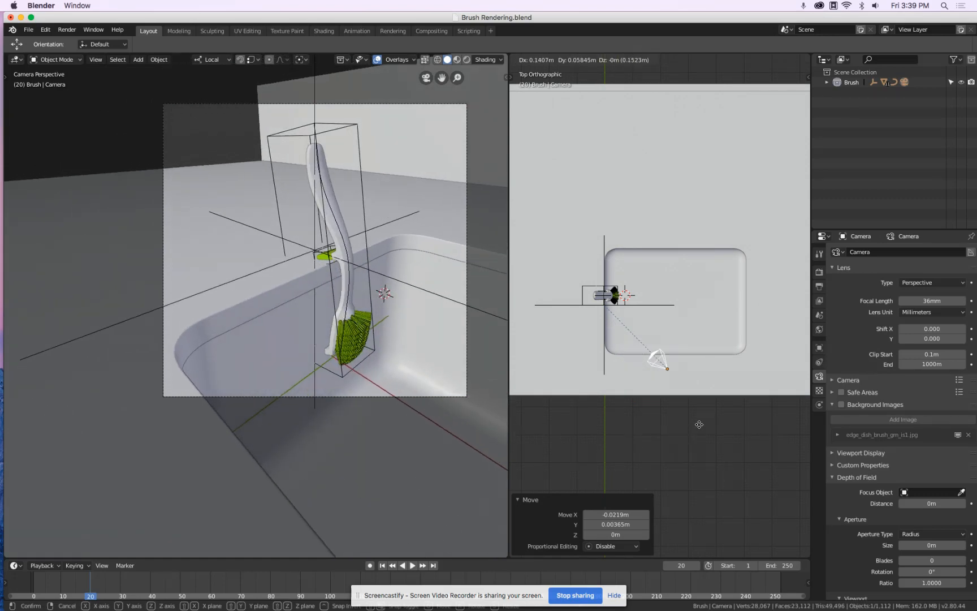
pyautogui.press('Escape')
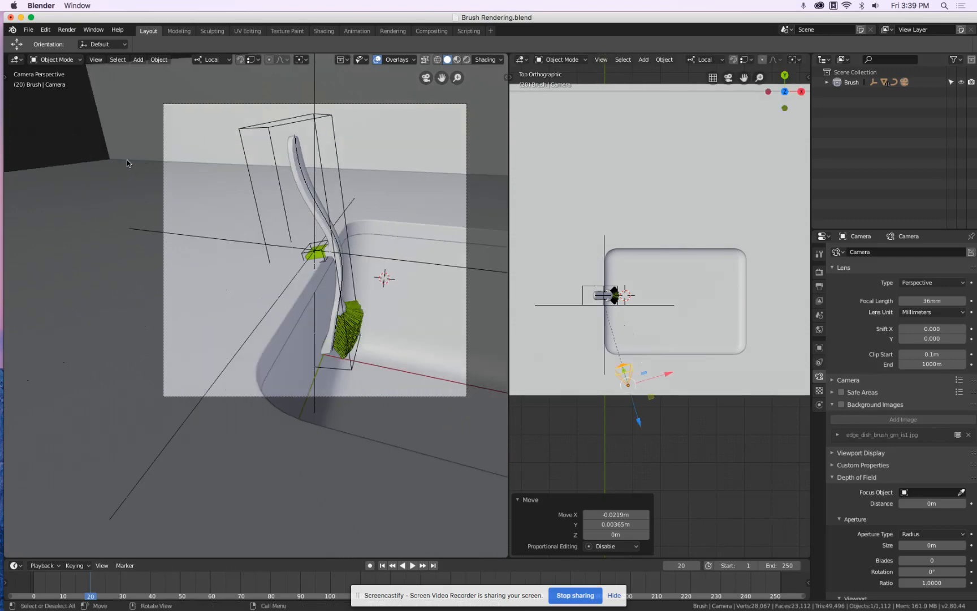
# Step: Move the camera about -0.0329 m in X and -0.00548 m in Y in the top view
pyautogui.press('g')
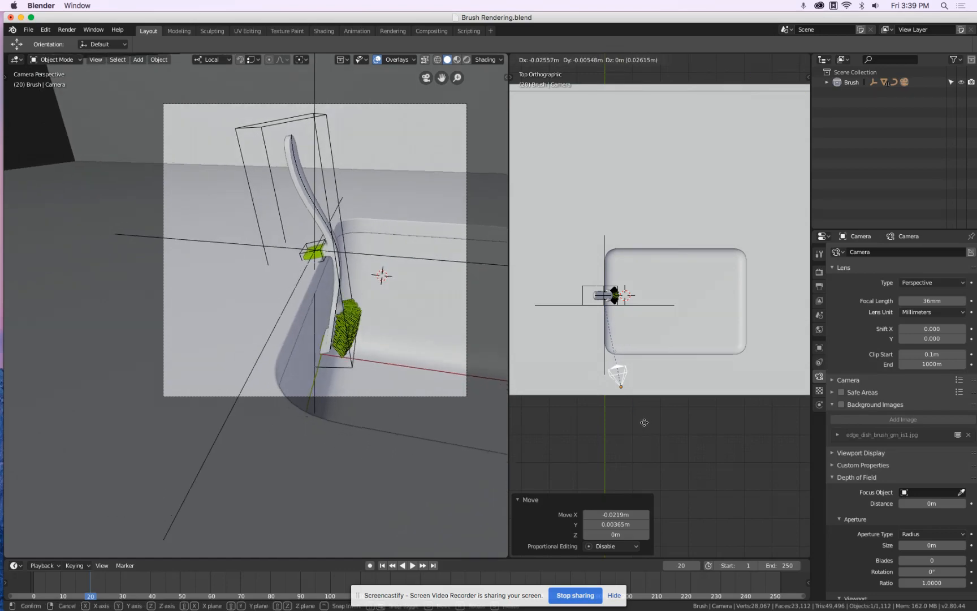
pyautogui.click(644, 425)
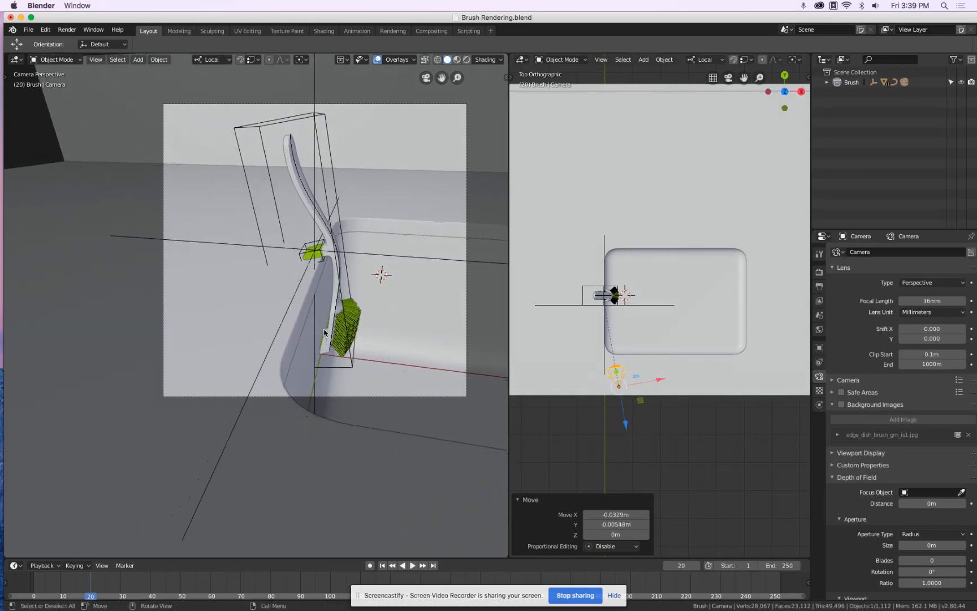
# Step: Examine how the brush's lower tip meets the sink wall in the camera view and a front wireframe view, selecting the tip detail
pyautogui.scroll(10, 324, 344)
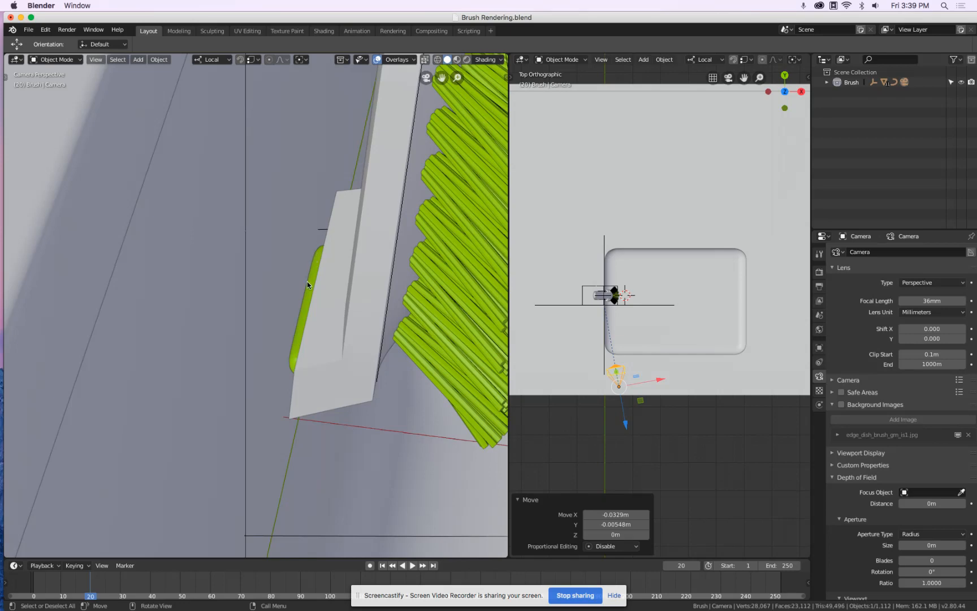
pyautogui.scroll(2, 315, 354)
pyautogui.scroll(-10, 315, 354)
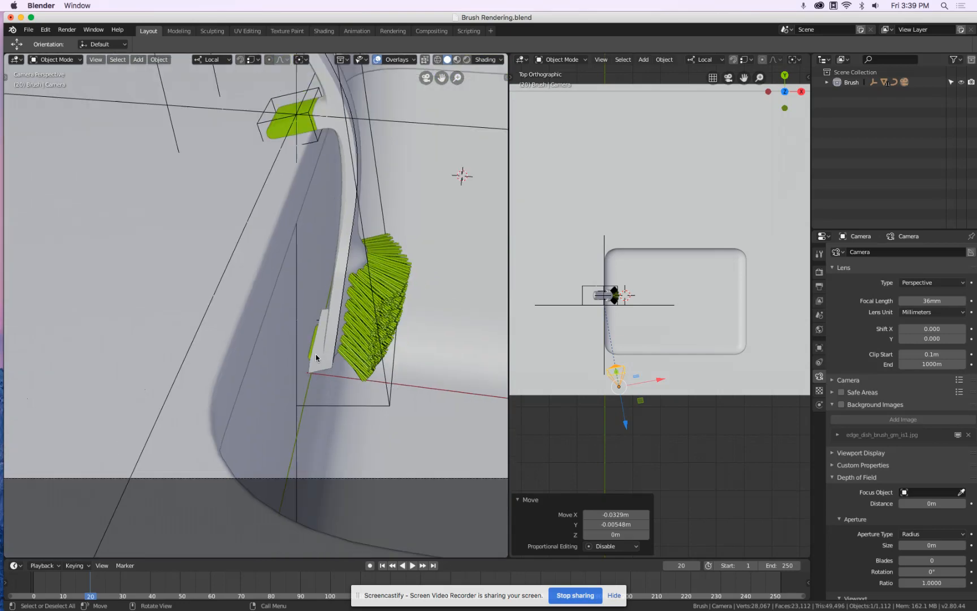
pyautogui.scroll(-2, 315, 354)
pyautogui.press('KP_1')
pyautogui.scroll(8, 315, 353)
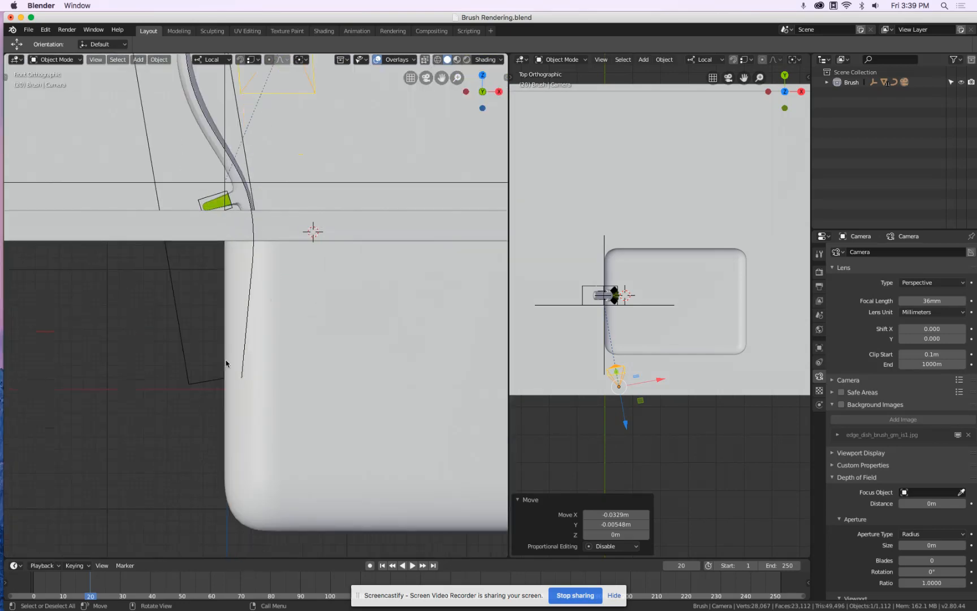
pyautogui.hotkey('shift', 'z')
pyautogui.scroll(6, 295, 406)
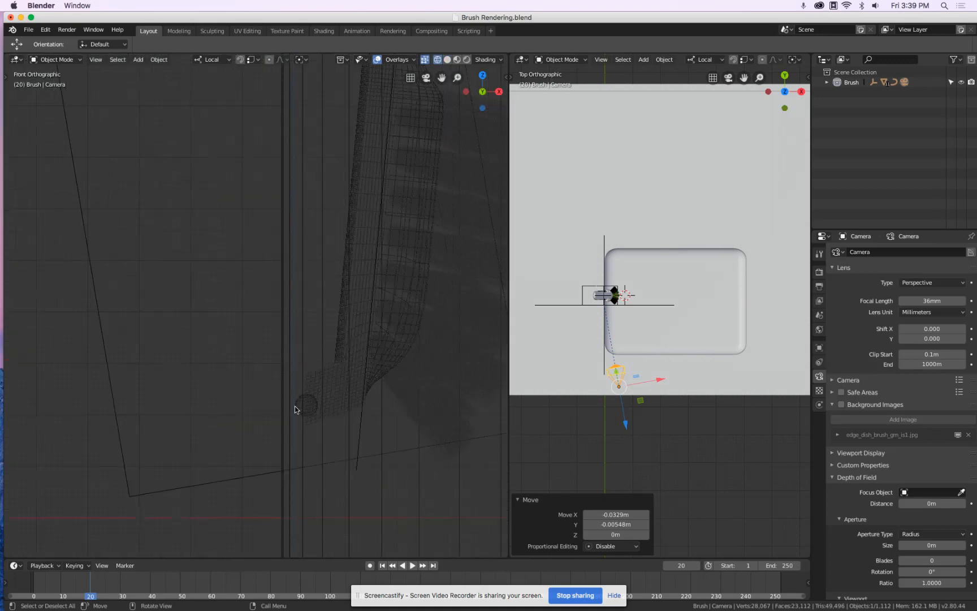
pyautogui.click(277, 398)
pyautogui.scroll(-6, 277, 395)
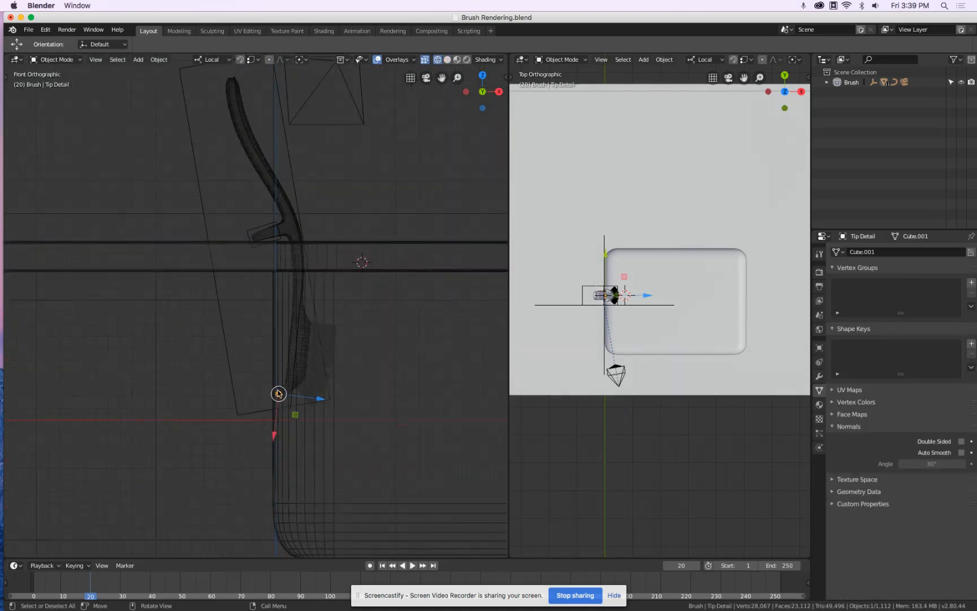
# Step: Create a new collection in the scene and name it Kitchen
pyautogui.rightClick(841, 122)
pyautogui.click(845, 118)
pyautogui.doubleClick(856, 93)
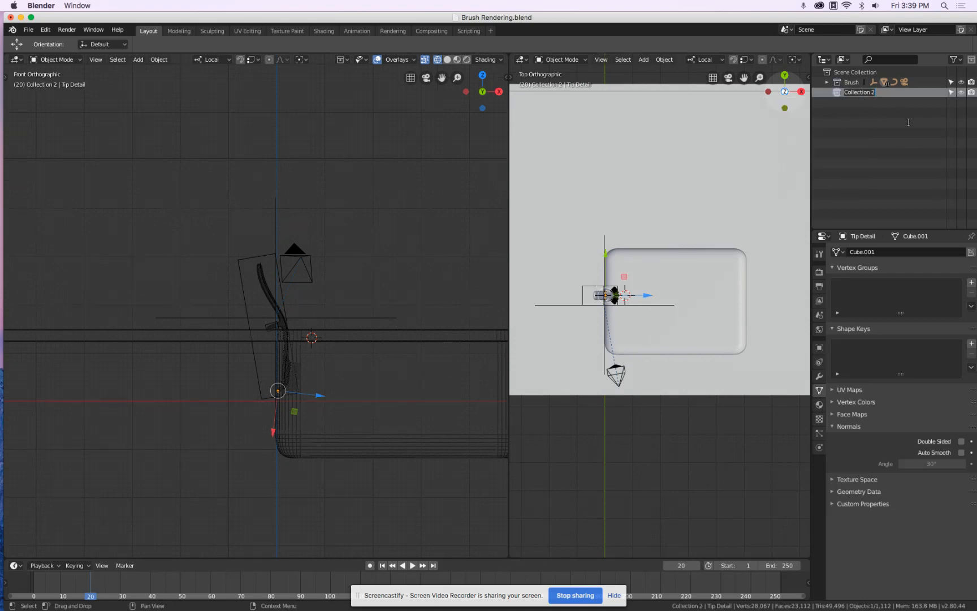
pyautogui.write('Kitchen')
pyautogui.press('Return')
# Step: Move the countertop, backsplash, camera, empty and sink into the Kitchen collection
pyautogui.click(191, 344)
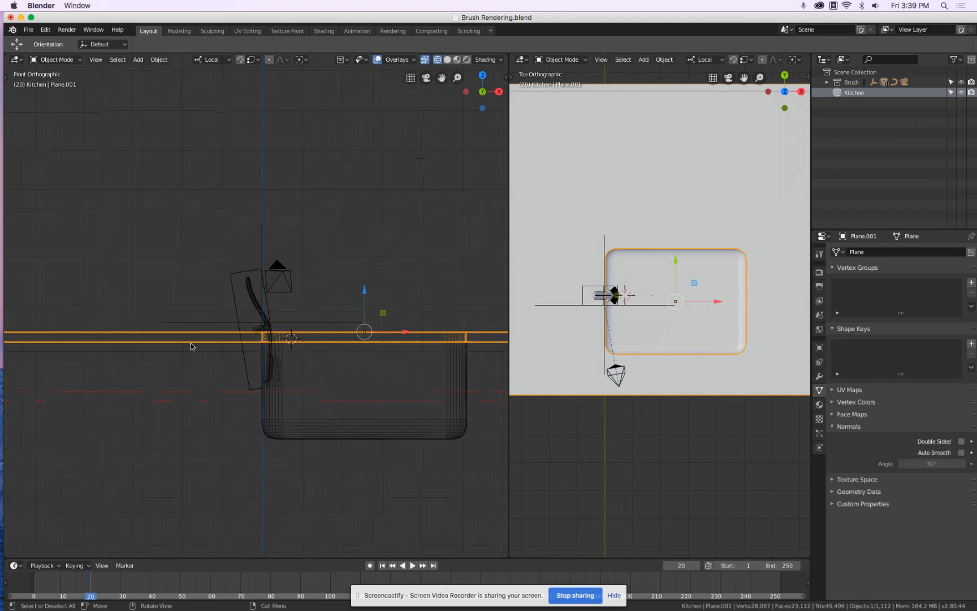
pyautogui.click(169, 293)
pyautogui.moveTo(361, 284); pyautogui.dragTo(244, 312, button='middle')
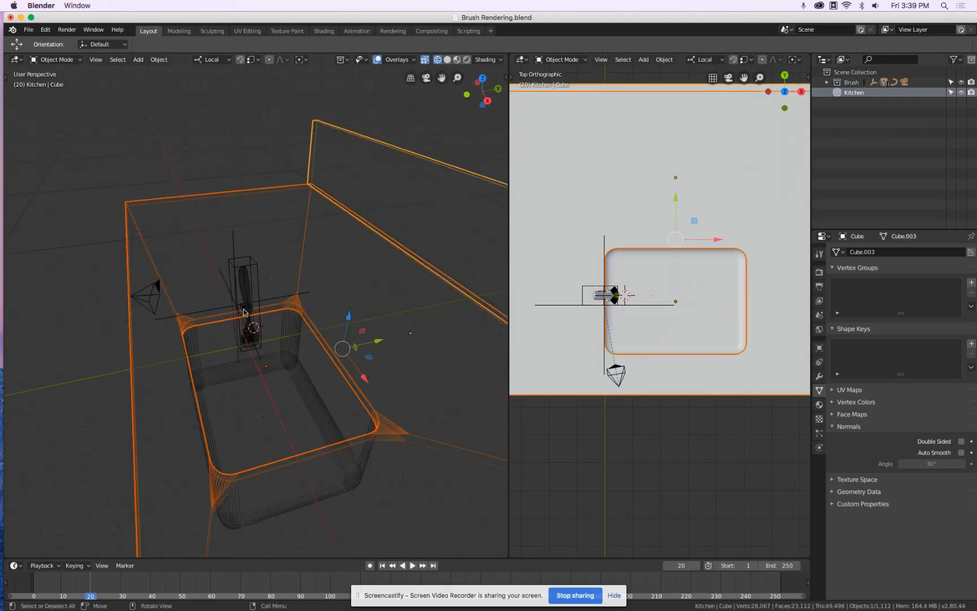
pyautogui.keyDown('shift'); pyautogui.click(149, 295); pyautogui.keyUp('shift')
pyautogui.keyDown('shift'); pyautogui.click(202, 311); pyautogui.keyUp('shift')
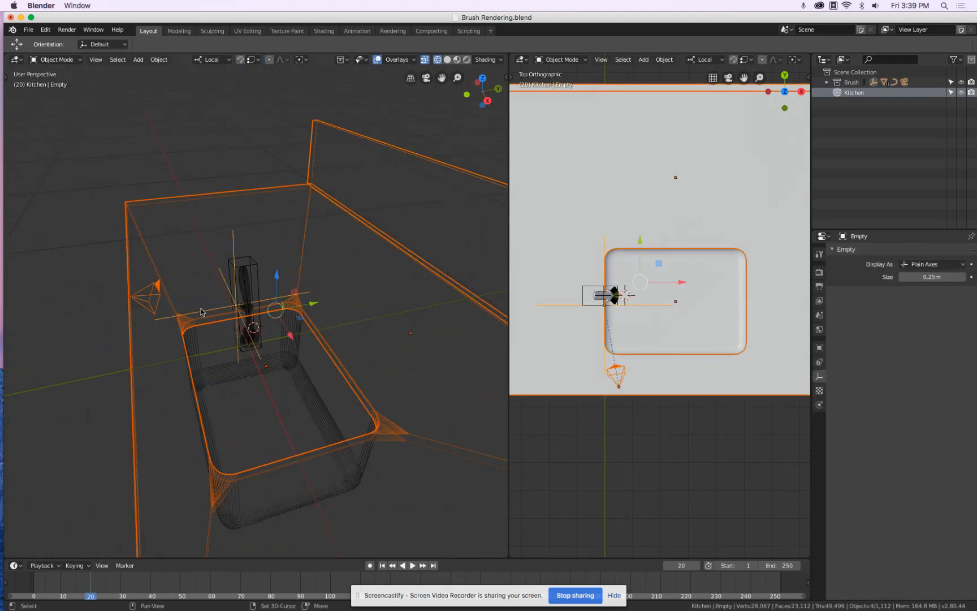
pyautogui.keyDown('shift'); pyautogui.click(214, 378); pyautogui.keyUp('shift')
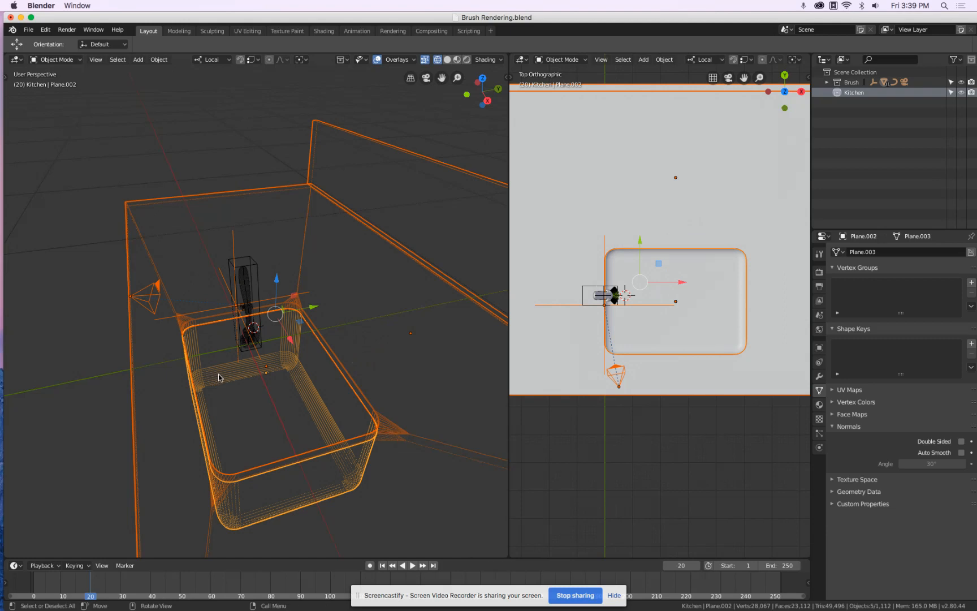
pyautogui.rightClick(218, 378)
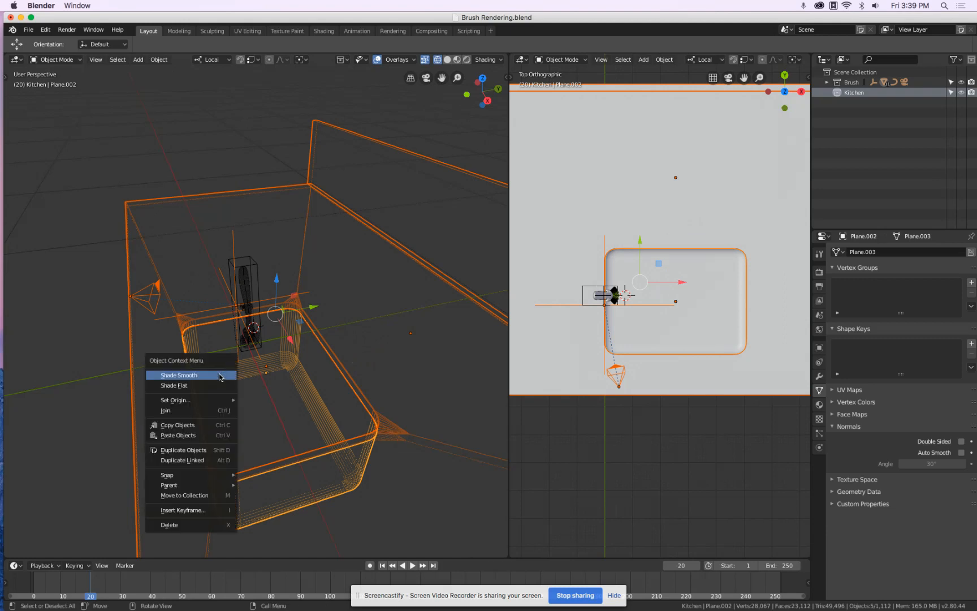
pyautogui.click(208, 495)
pyautogui.click(195, 521)
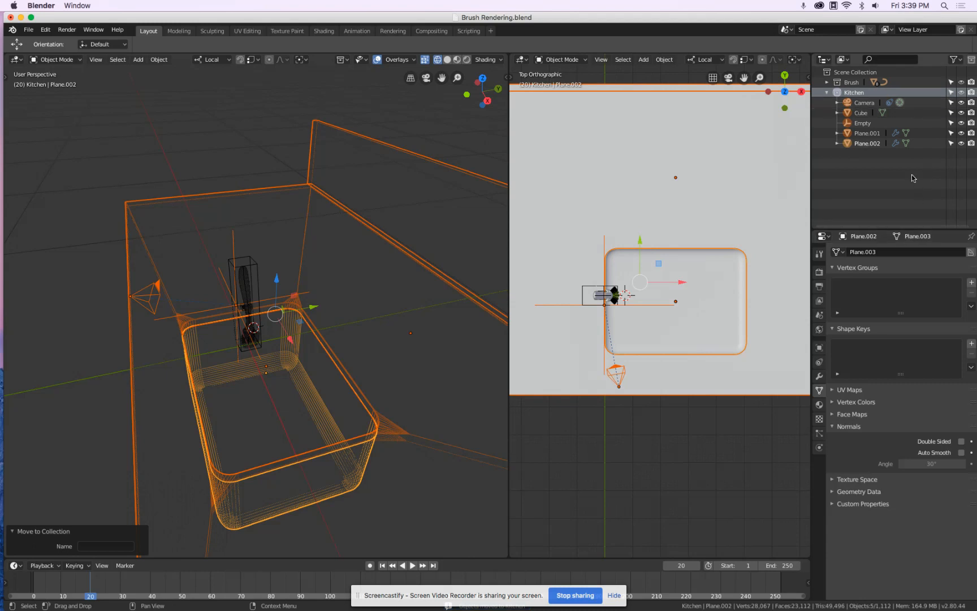
# Step: Make the Brush collection active and select all brush parts, hiding the Kitchen collection during the selection and showing it again
pyautogui.click(853, 84)
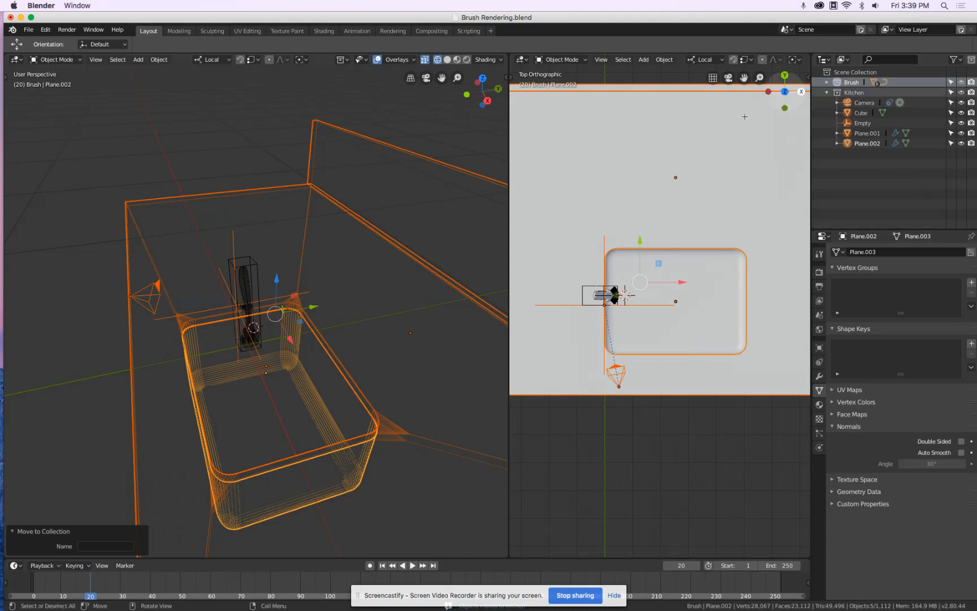
pyautogui.click(455, 136)
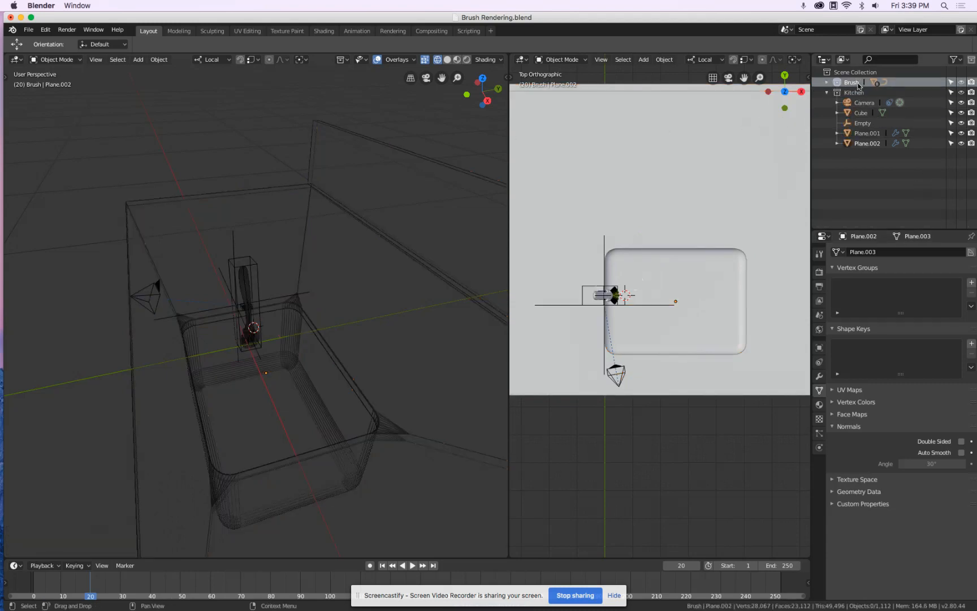
pyautogui.click(960, 92)
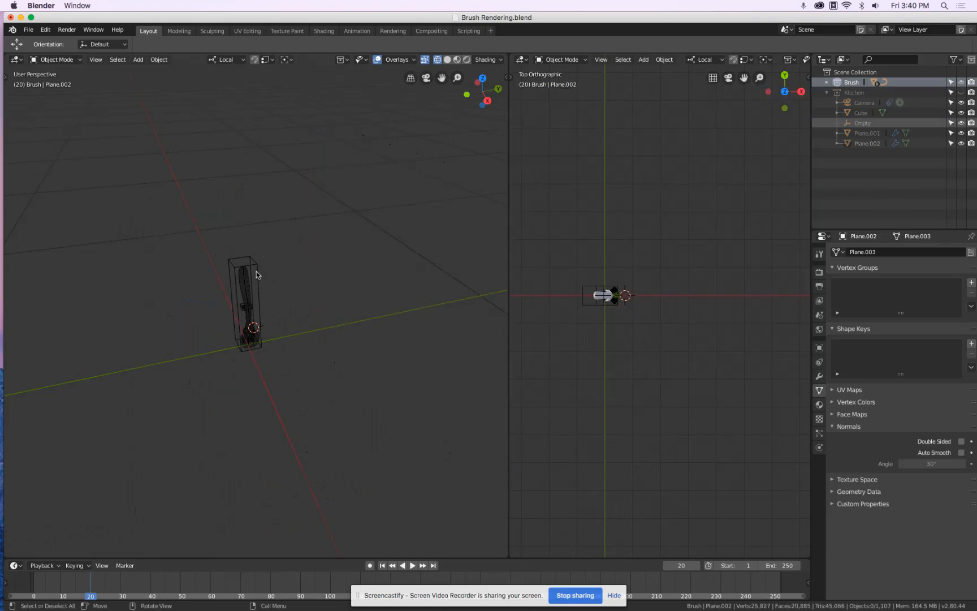
pyautogui.press('a')
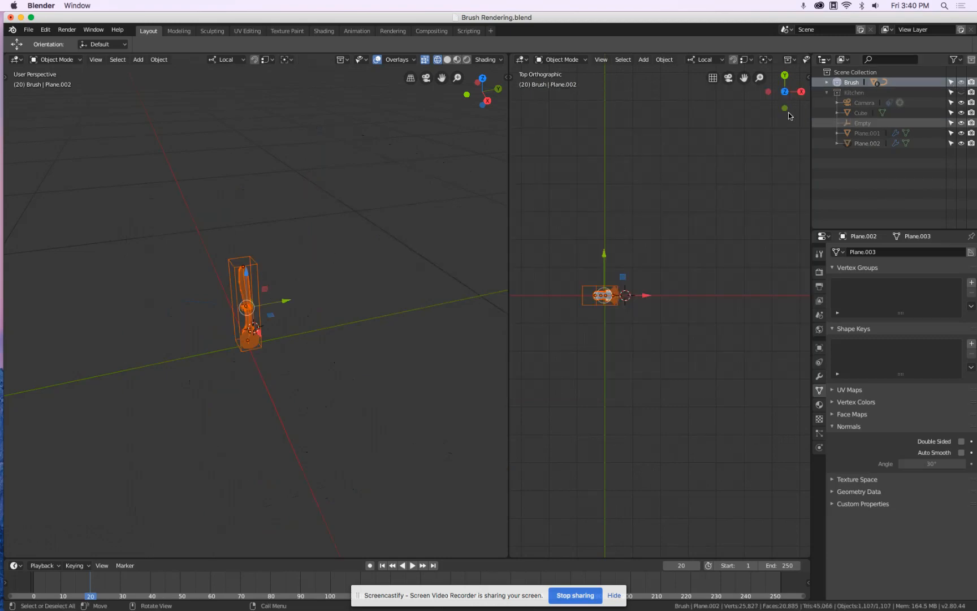
pyautogui.keyDown('shift'); pyautogui.click(254, 267); pyautogui.keyUp('shift')
pyautogui.click(961, 93)
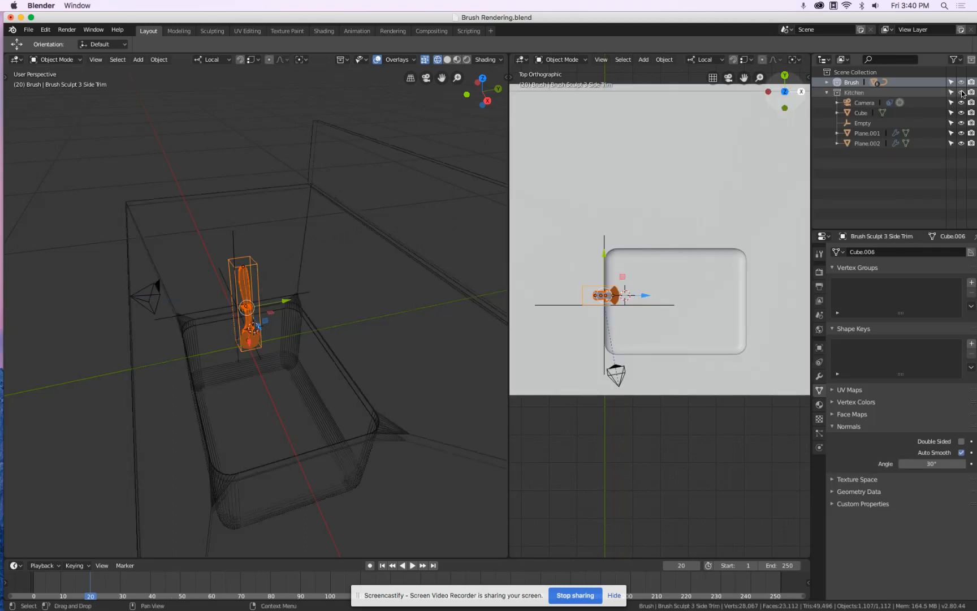
# Step: Try to move the selected brush along a local axis towards the sink wall in the front view
pyautogui.press('KP_1')
pyautogui.scroll(8, 112, 517)
pyautogui.scroll(5, 91, 402)
pyautogui.scroll(2, 133, 374)
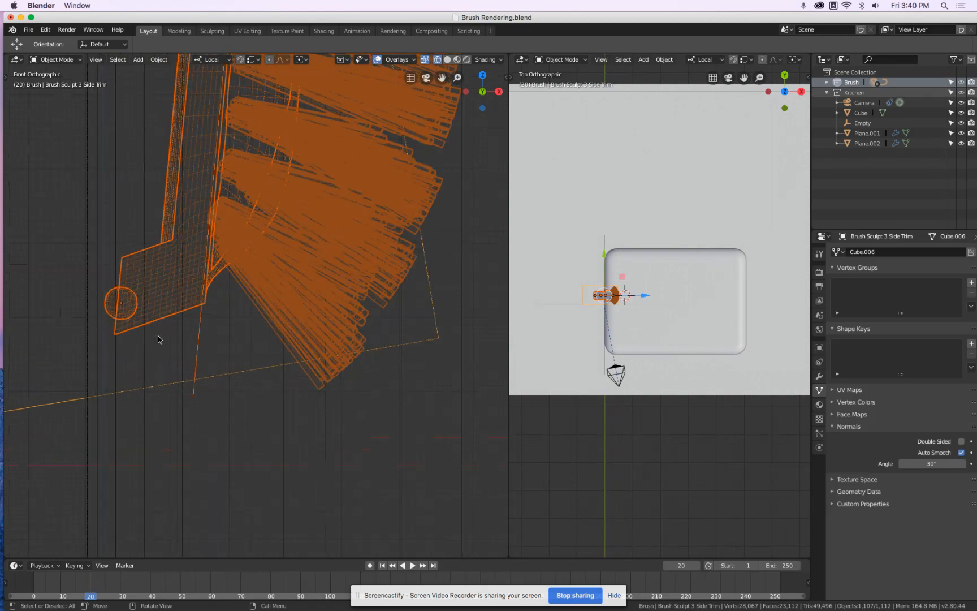
pyautogui.press('g')
pyautogui.press('x')
pyautogui.press('x')
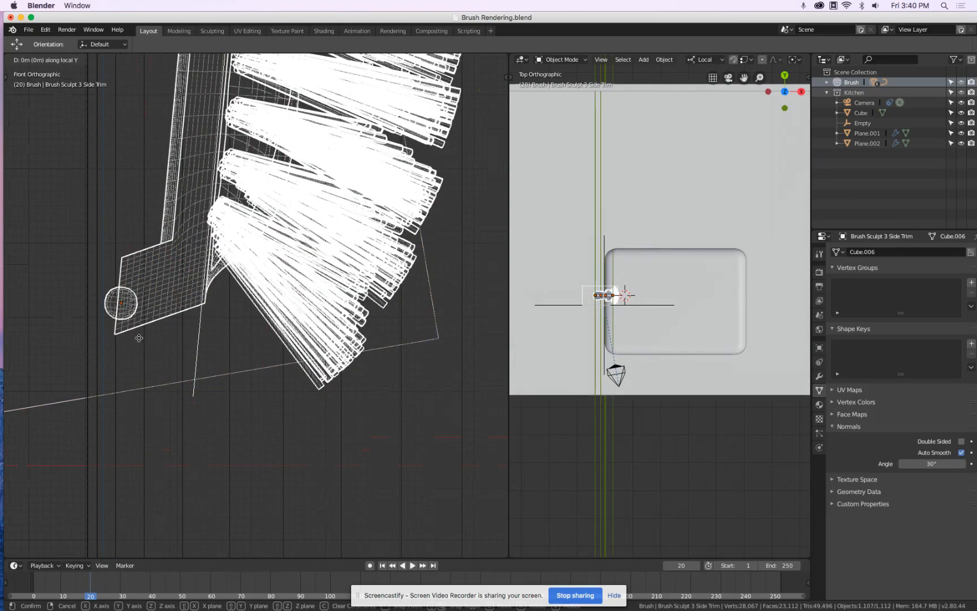
pyautogui.click(147, 336)
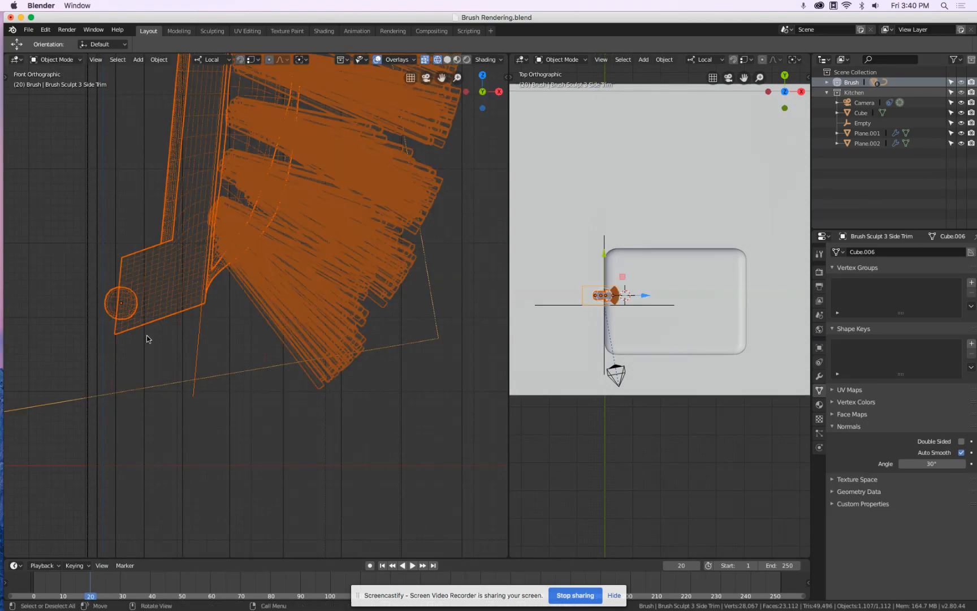
# Step: Change the transform orientation to Global and move the brush about -0.0025 m in X towards the sink wall
pyautogui.scroll(-5, 147, 335)
pyautogui.click(214, 66)
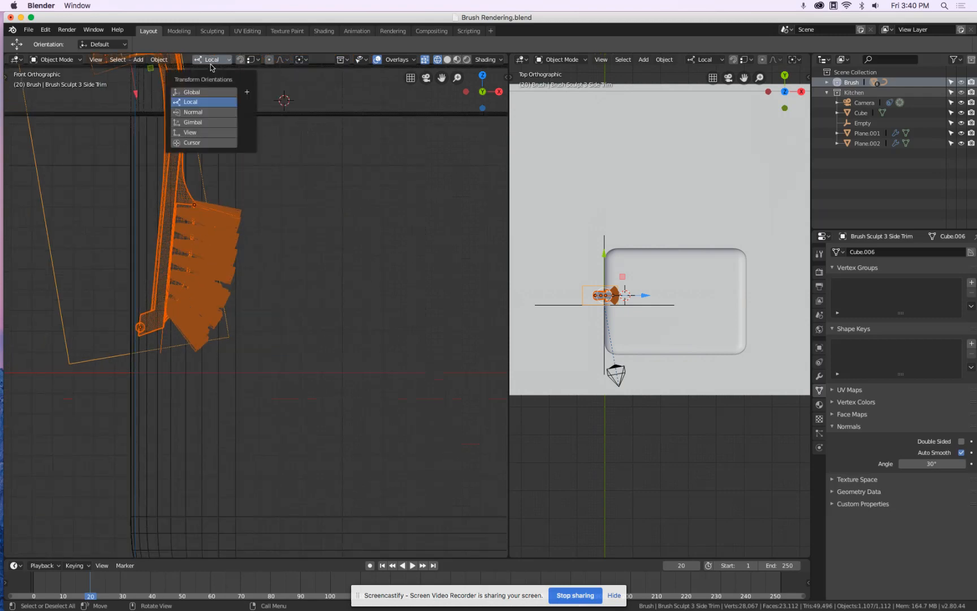
pyautogui.click(205, 92)
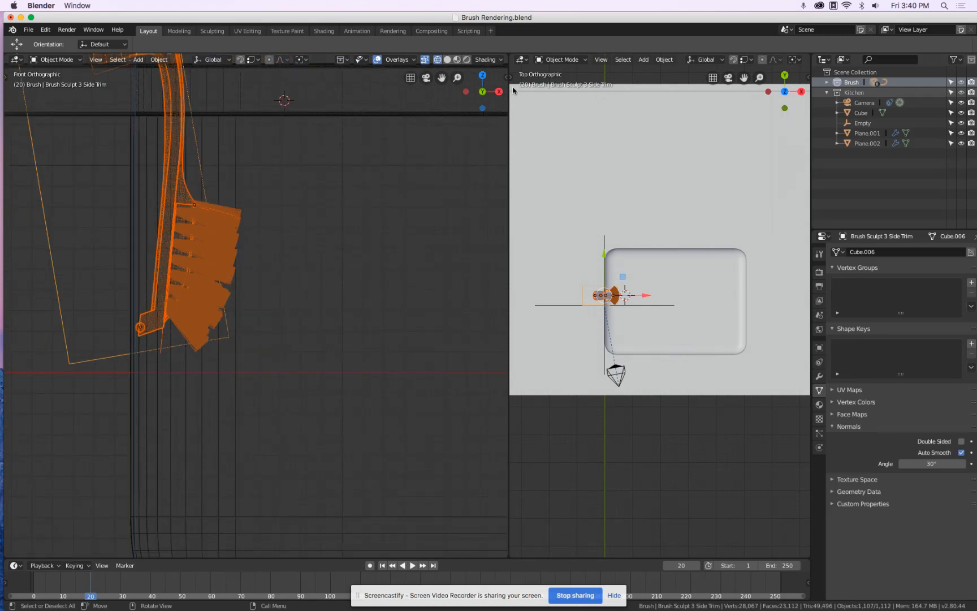
pyautogui.scroll(6, 192, 253)
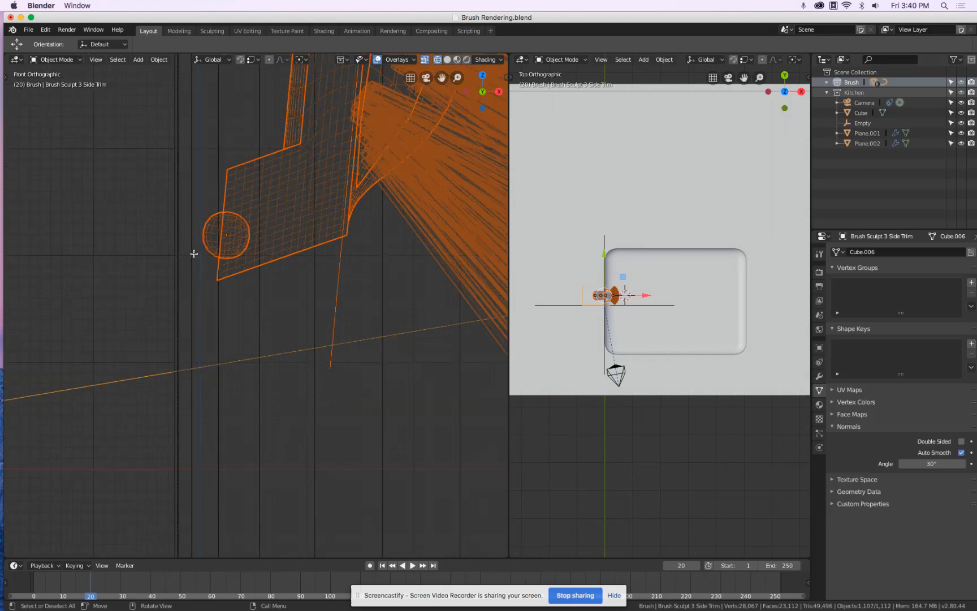
pyautogui.press('g')
pyautogui.press('x')
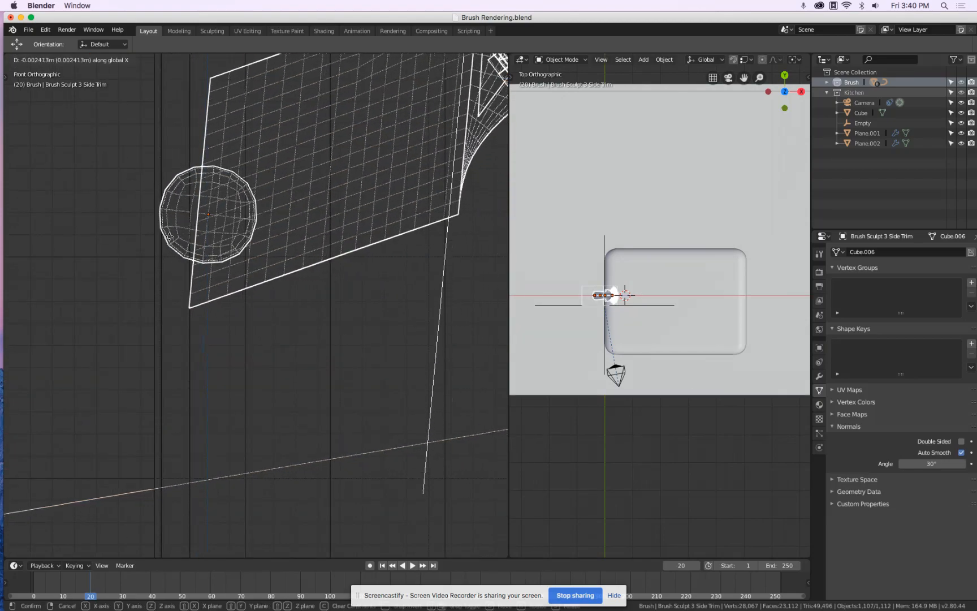
pyautogui.click(168, 237)
# Step: Show the camera view in solid shading, close up on the brush's lower tip
pyautogui.press('KP_0')
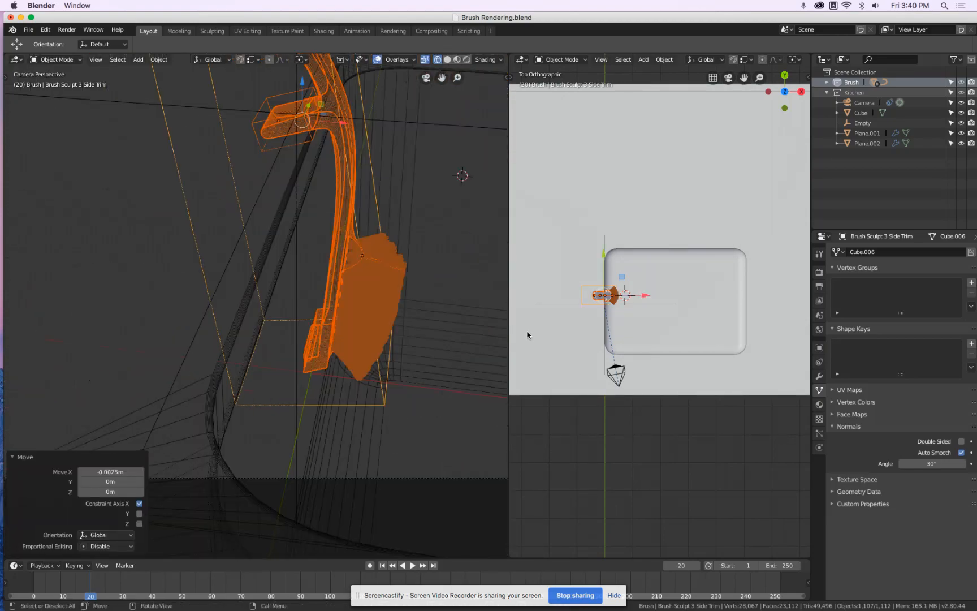
pyautogui.scroll(2, 367, 320)
pyautogui.press('z')
pyautogui.click(397, 331)
pyautogui.scroll(3, 285, 354)
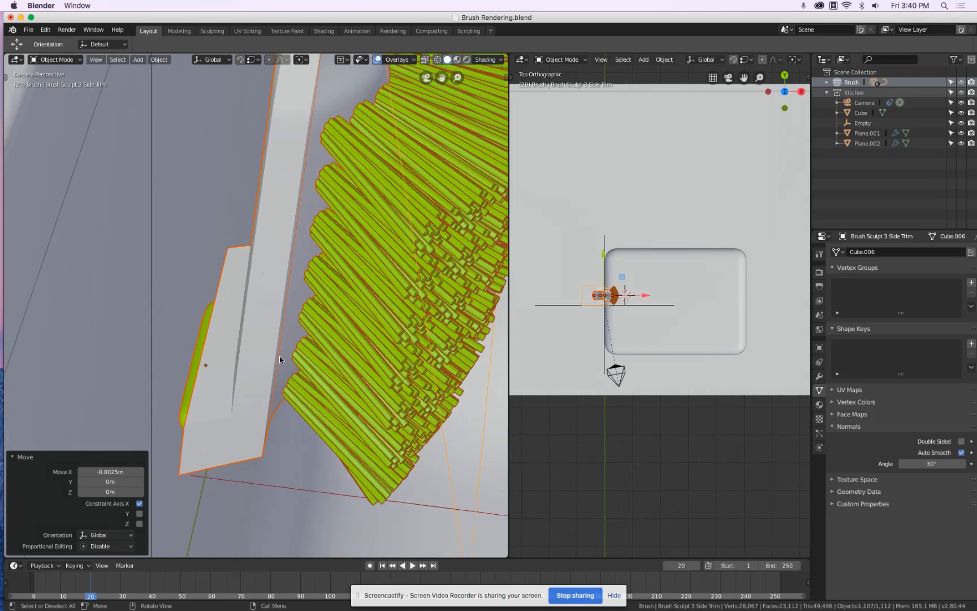
pyautogui.press('g')
pyautogui.press('x')
pyautogui.rightClick(278, 358)
# Step: Move the brush about -0.000267 m along global X and deselect everything
pyautogui.press('g')
pyautogui.press('x')
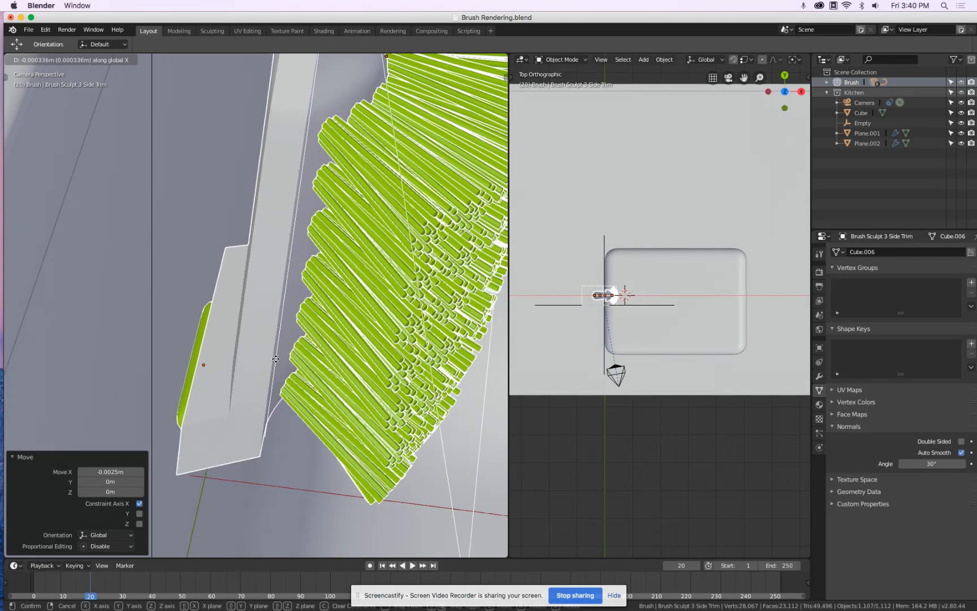
pyautogui.click(275, 358)
pyautogui.scroll(-5, 277, 359)
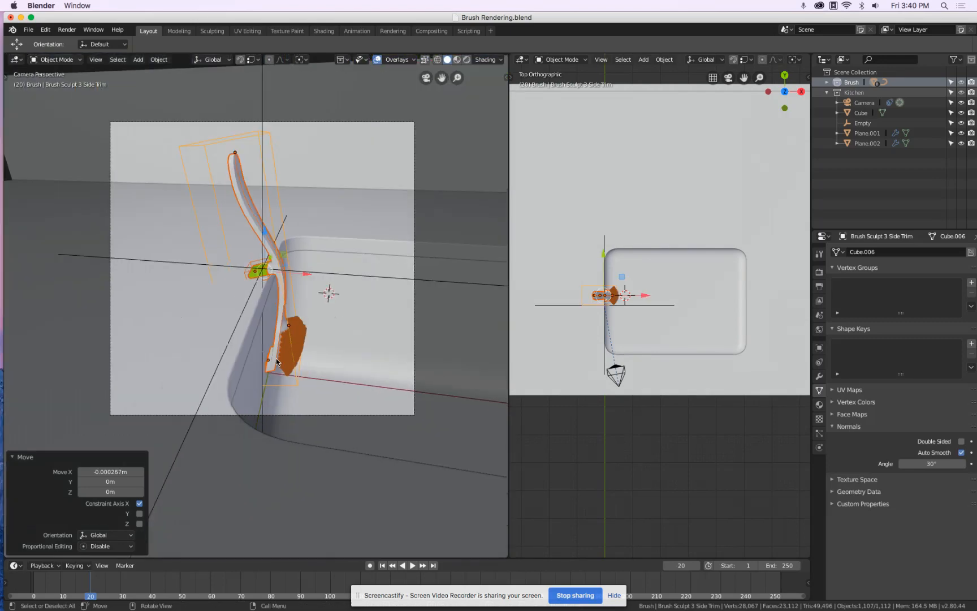
pyautogui.scroll(-6, 278, 360)
pyautogui.hotkey('alt', 'a')
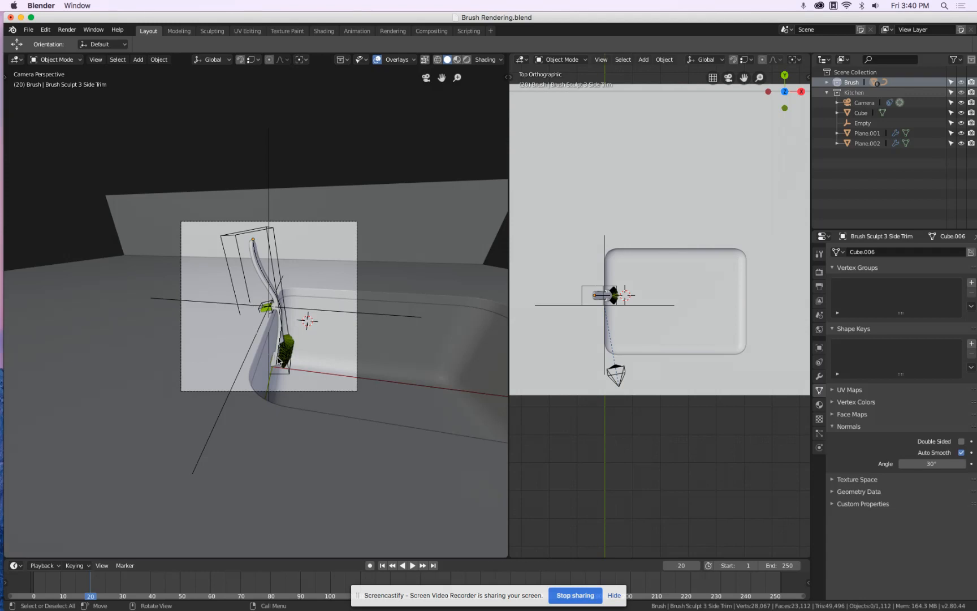
# Step: Switch to Finder, examine the reference photo edge_dish_brush_grn_is1.jpg at large size, and return to Blender
pyautogui.press('super+h')
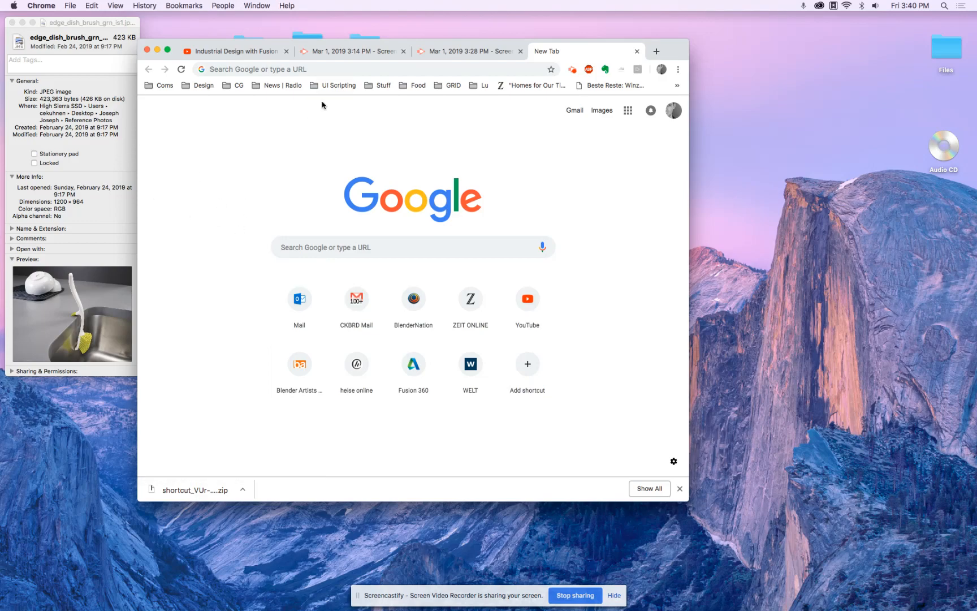
pyautogui.press('super+h')
pyautogui.press('space')
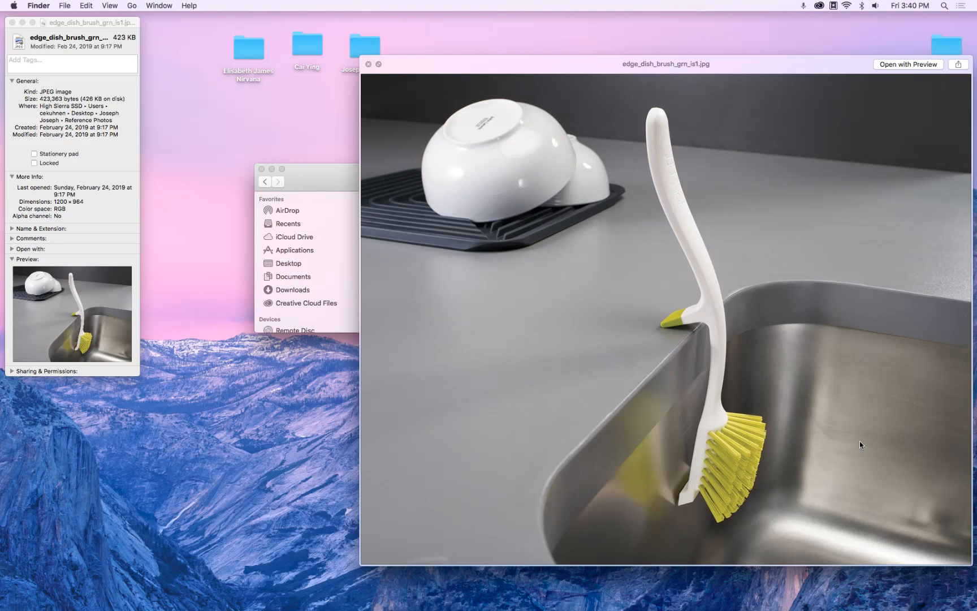
pyautogui.press('space')
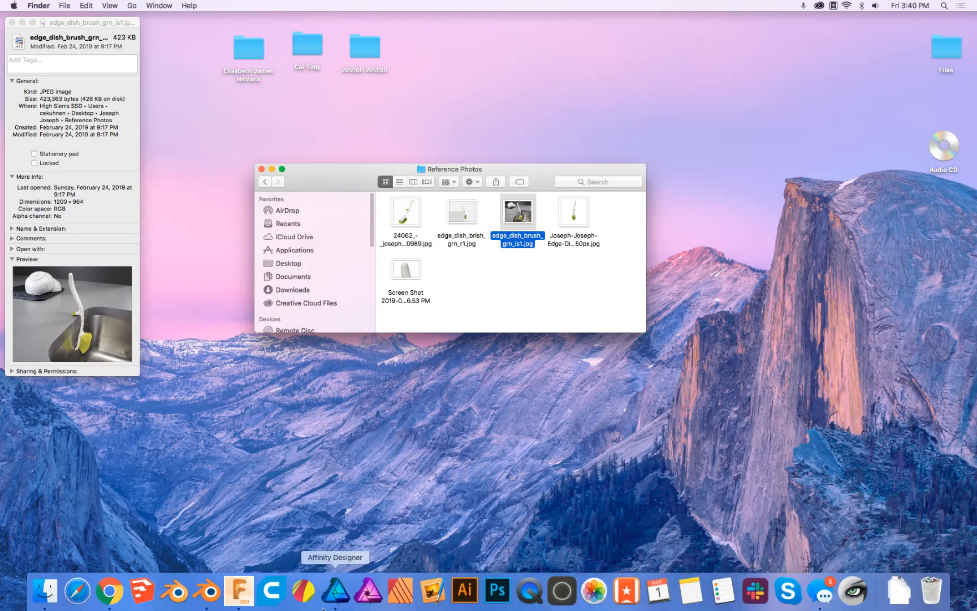
pyautogui.click(207, 590)
# Step: Add a new material to the sink and name it Steel
pyautogui.click(417, 335)
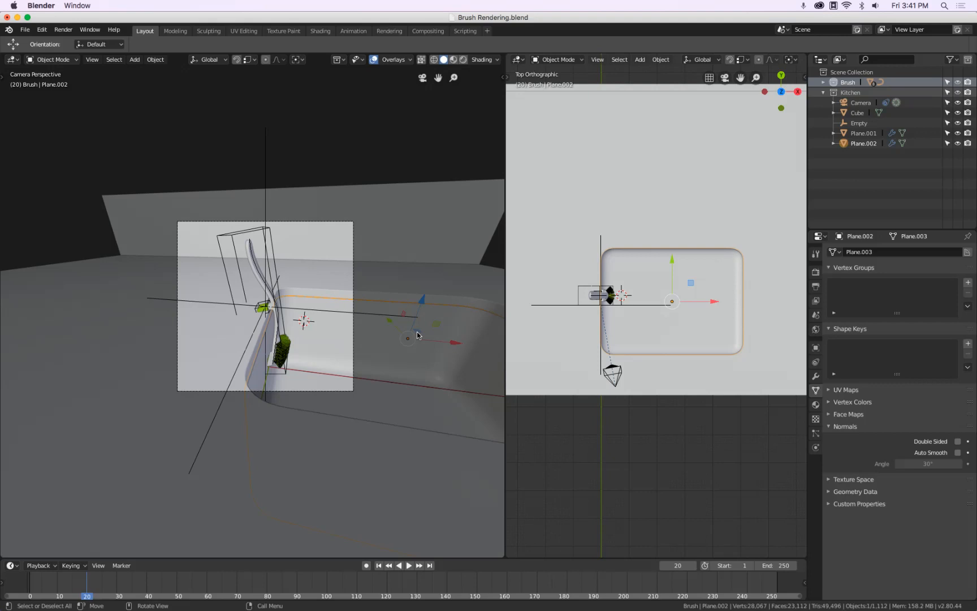
pyautogui.click(816, 405)
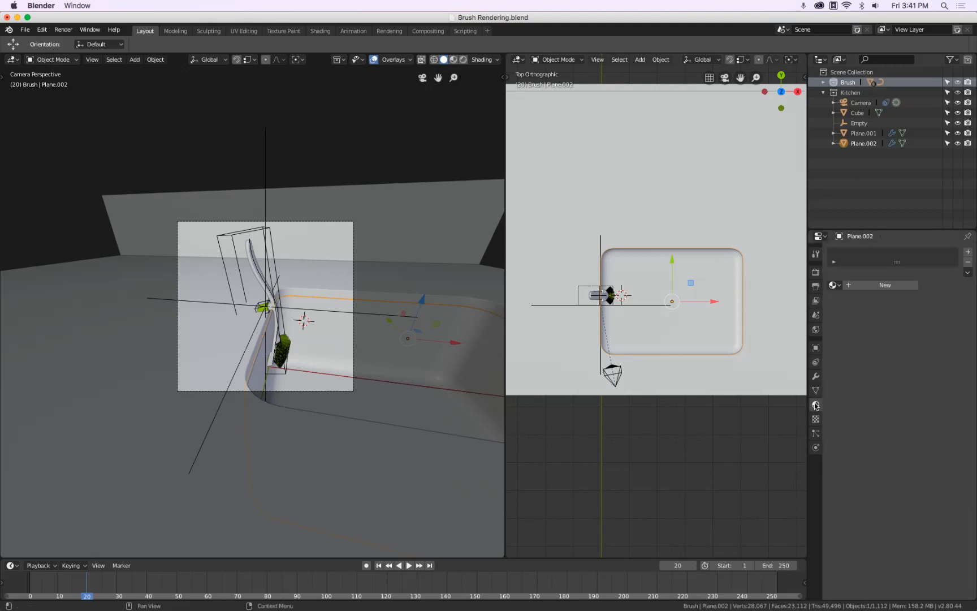
pyautogui.click(865, 284)
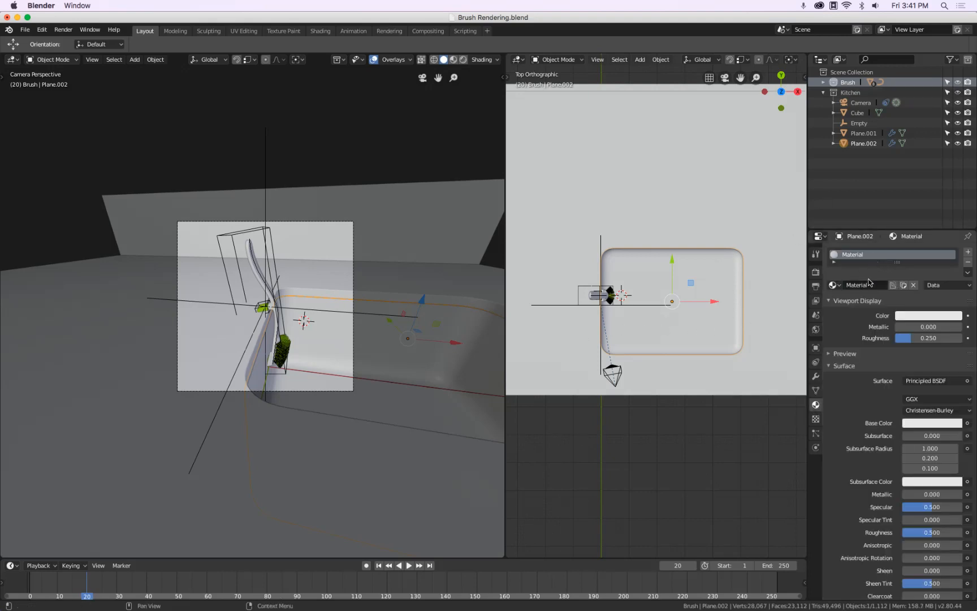
pyautogui.write('STeel')
pyautogui.press('Return')
pyautogui.click(862, 285)
pyautogui.write('Steel')
pyautogui.press('Return')
# Step: Set the Steel material's specular to 0 and its metallic value to 1
pyautogui.moveTo(940, 508); pyautogui.dragTo(716, 530)
pyautogui.moveTo(911, 495); pyautogui.dragTo(976, 500)
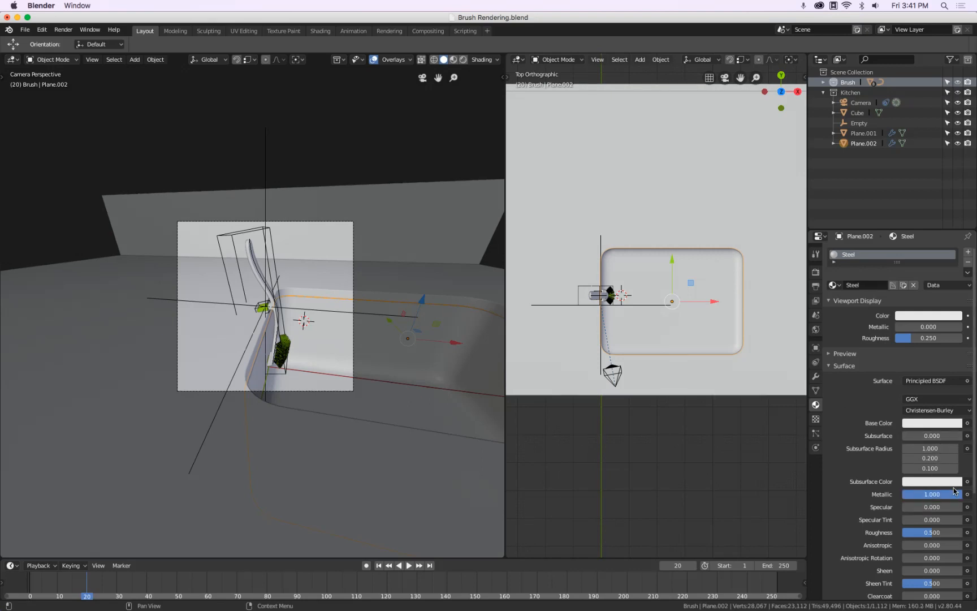
pyautogui.click(937, 317)
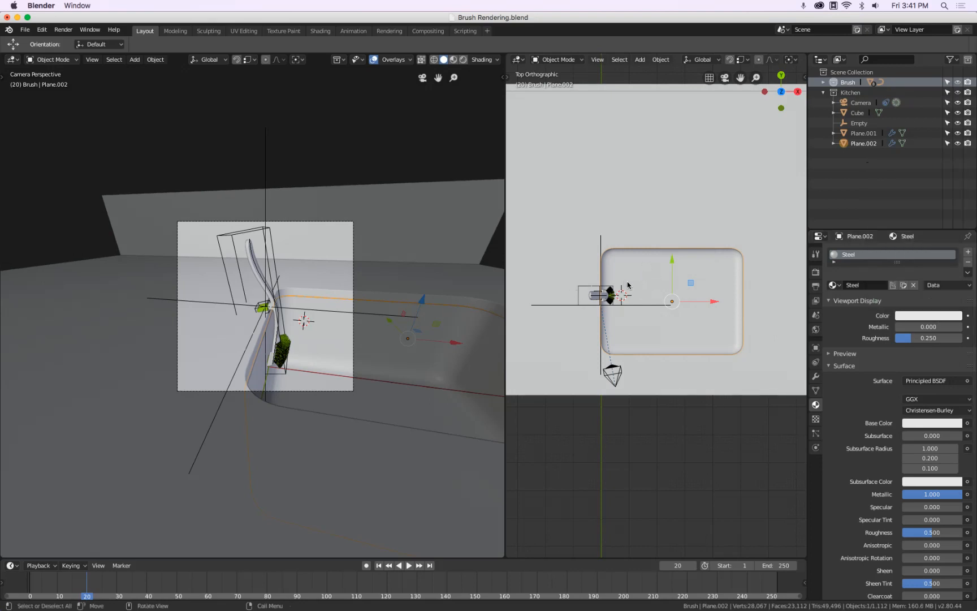
# Step: Add a new material to the countertop
pyautogui.scroll(5, 627, 285)
pyautogui.scroll(-4, 628, 285)
pyautogui.click(575, 240)
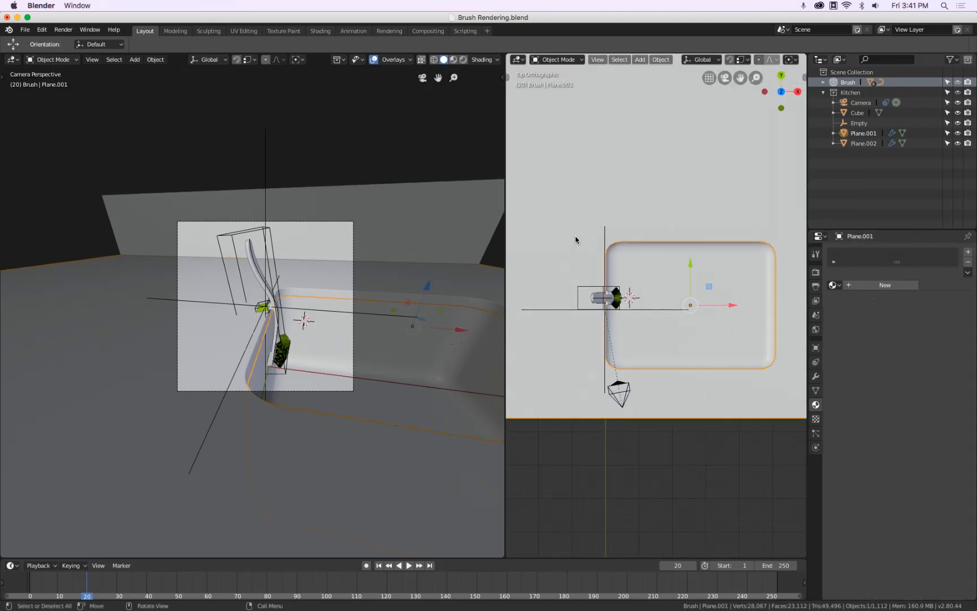
pyautogui.scroll(-3, 575, 240)
pyautogui.click(879, 285)
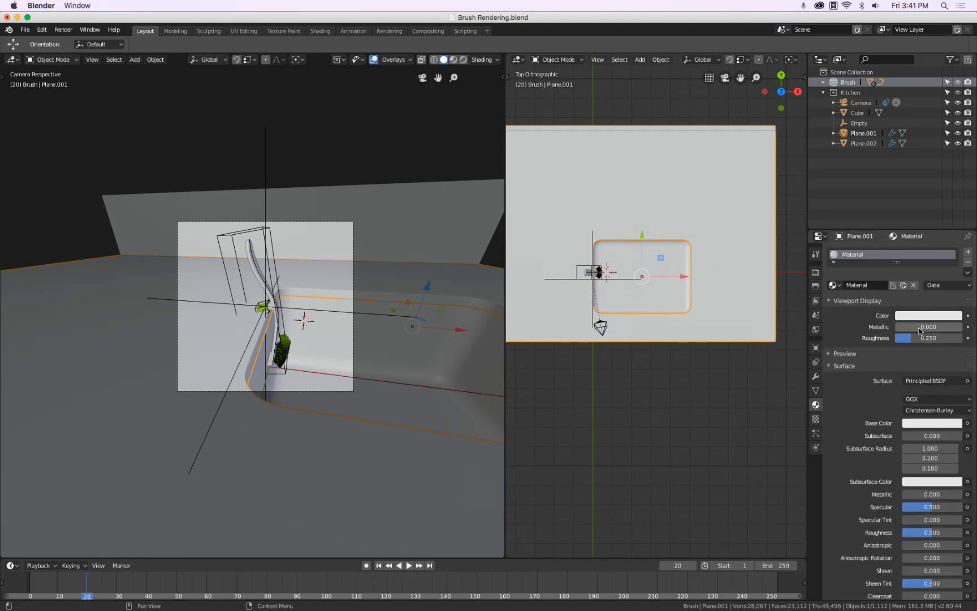
# Step: Change the countertop material's viewport display color to mid grey and name the material Counter Top
pyautogui.click(916, 315)
pyautogui.click(955, 209)
pyautogui.moveTo(955, 210); pyautogui.dragTo(955, 210)
pyautogui.click(871, 284)
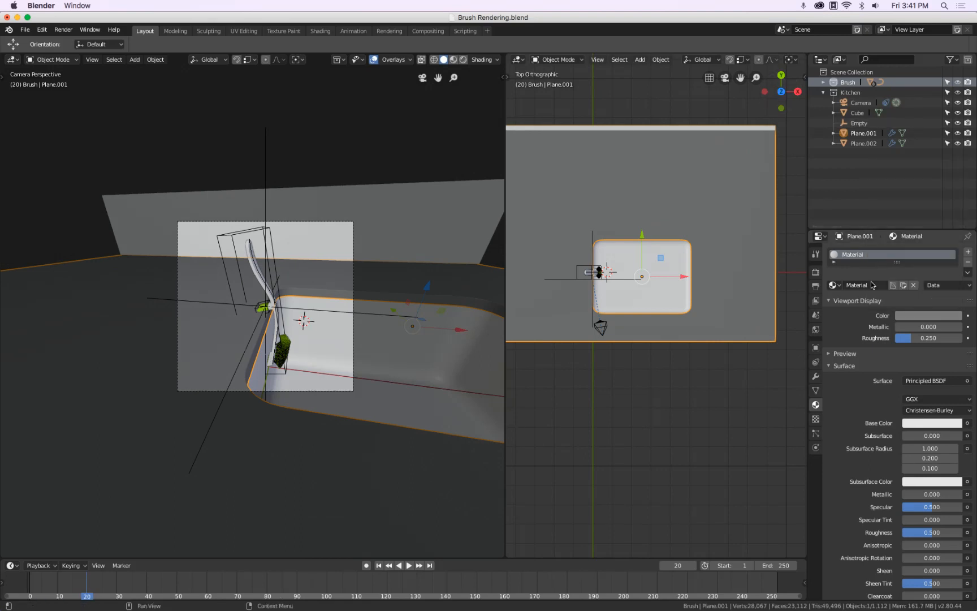
pyautogui.write('Counter')
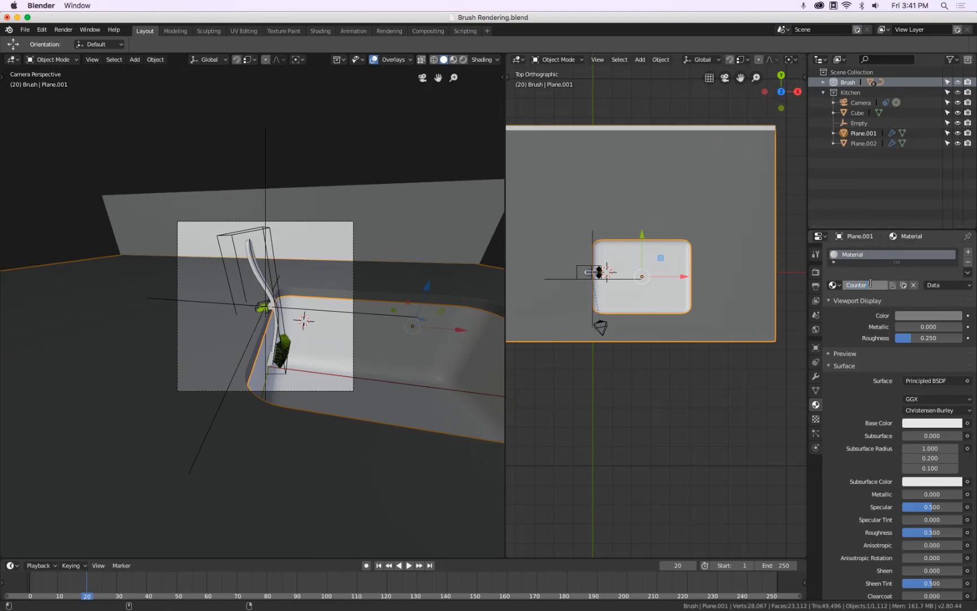
pyautogui.write(' Top')
pyautogui.press('Return')
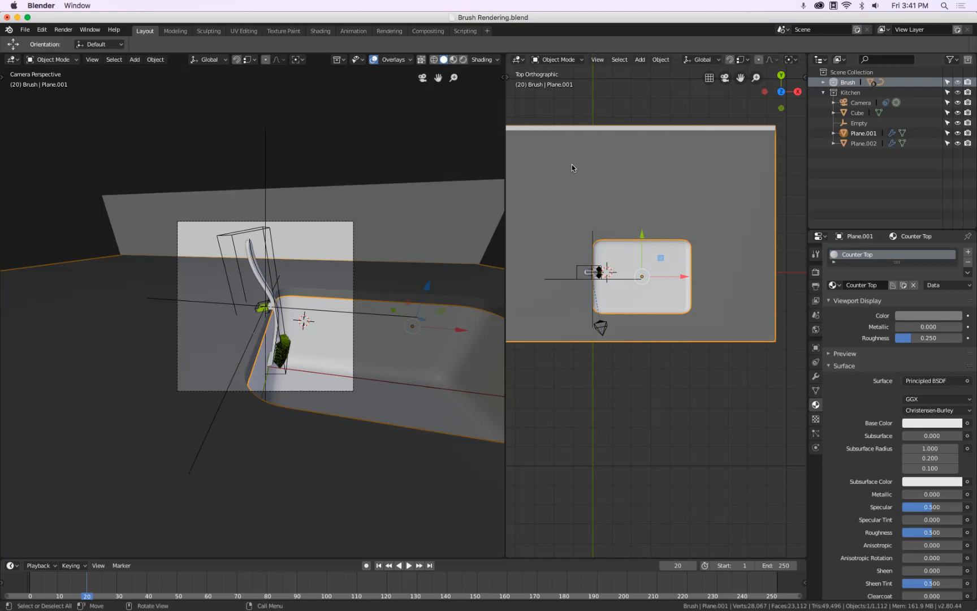
# Step: Give the backsplash's material a dark grey base color and name it BackSplash
pyautogui.click(558, 131)
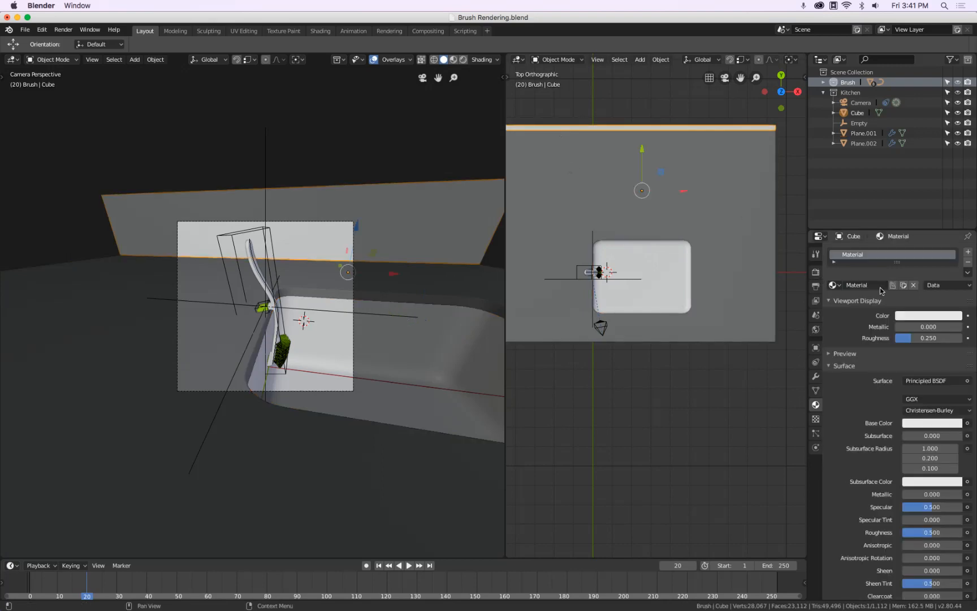
pyautogui.click(940, 315)
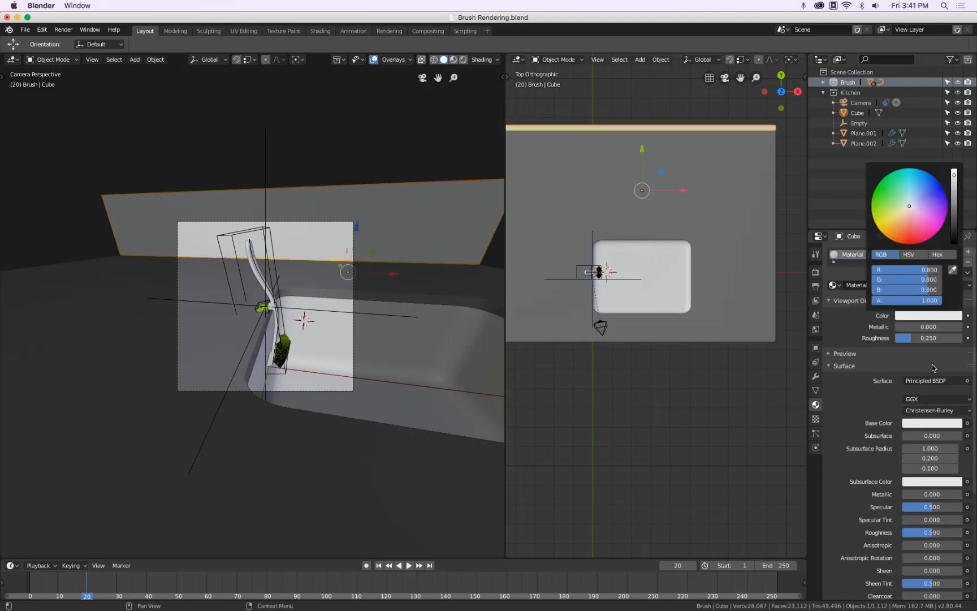
pyautogui.click(939, 423)
pyautogui.moveTo(959, 322); pyautogui.dragTo(957, 331)
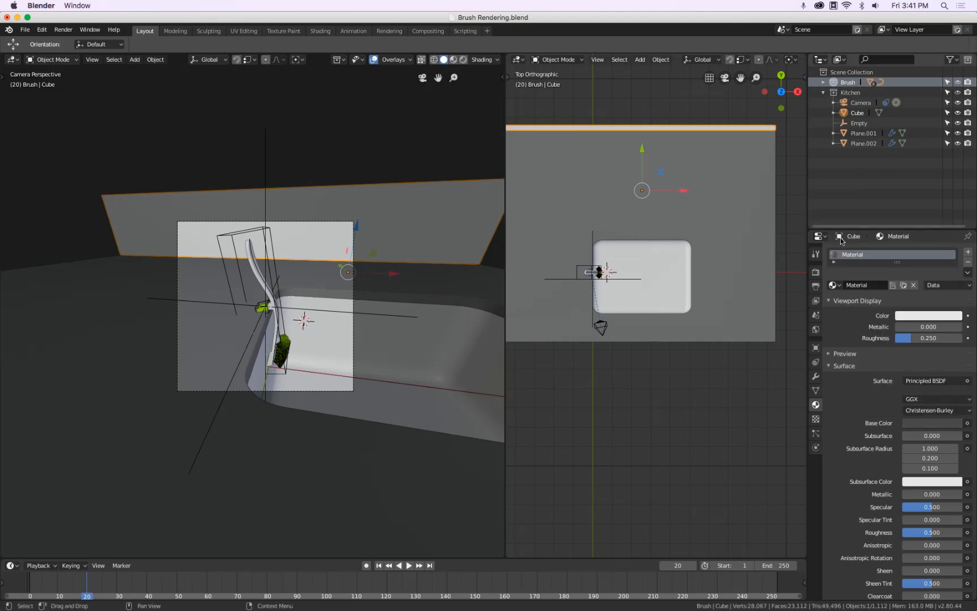
pyautogui.click(873, 284)
pyautogui.write('Ba')
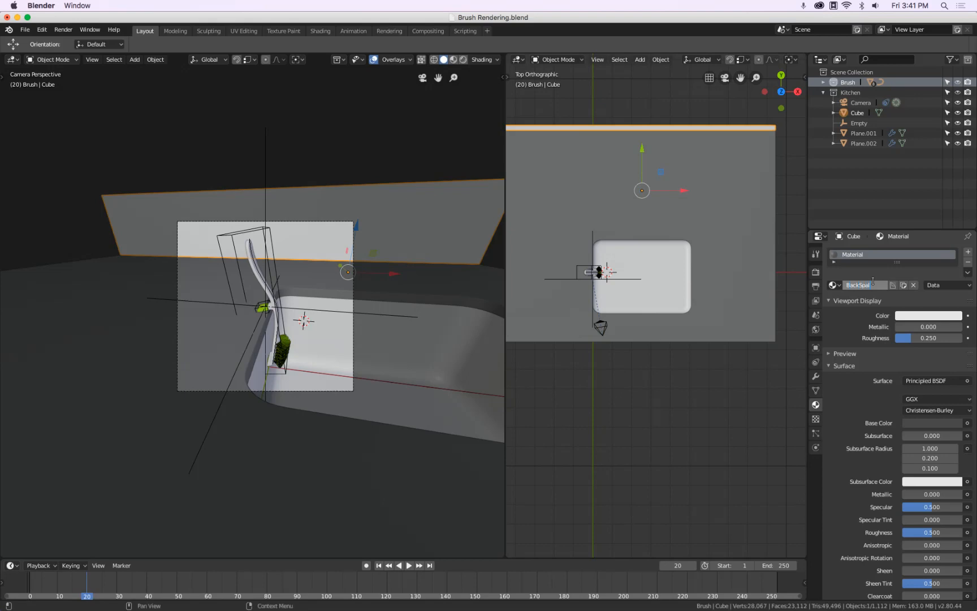
pyautogui.write('ckSplash')
pyautogui.press('Return')
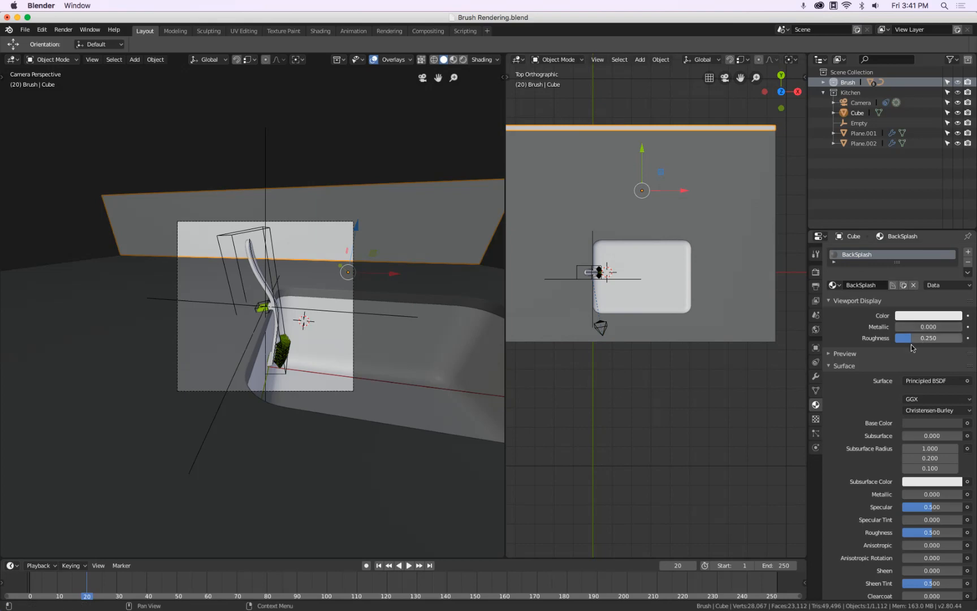
# Step: Copy the Counter Top material's viewport color to its base color, and set the sink's Steel viewport color to dark grey
pyautogui.click(741, 211)
pyautogui.moveTo(925, 314); pyautogui.dragTo(924, 423)
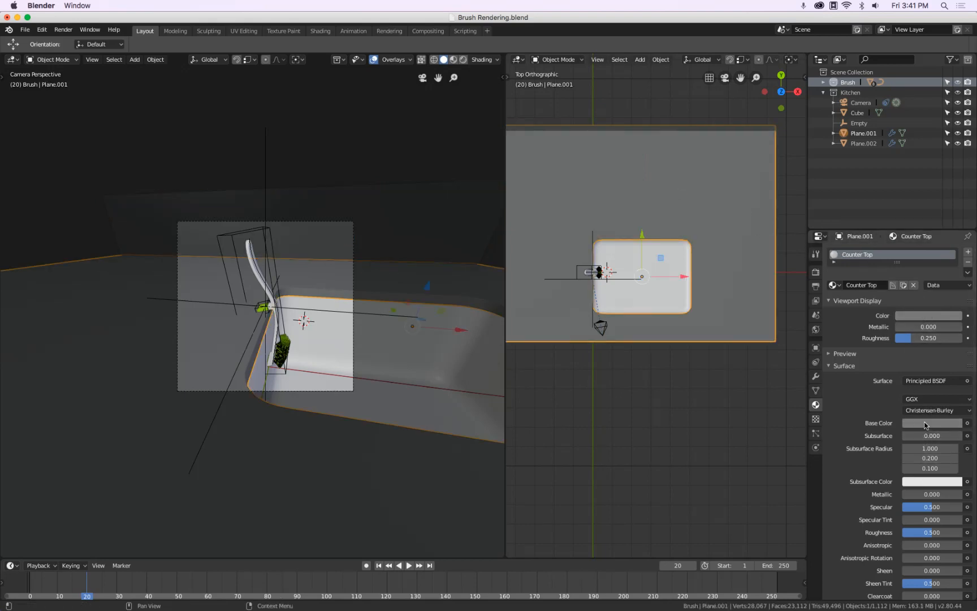
pyautogui.click(664, 293)
pyautogui.click(929, 315)
pyautogui.moveTo(950, 184); pyautogui.dragTo(955, 223)
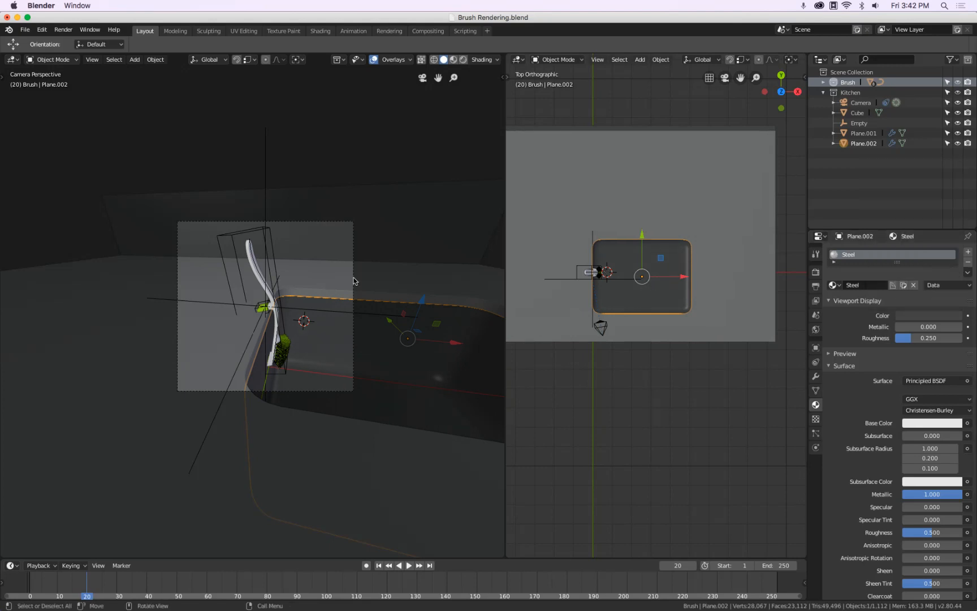
# Step: Add an area light at the 3D cursor near the brush and set its strength to 1
pyautogui.scroll(-3, 334, 303)
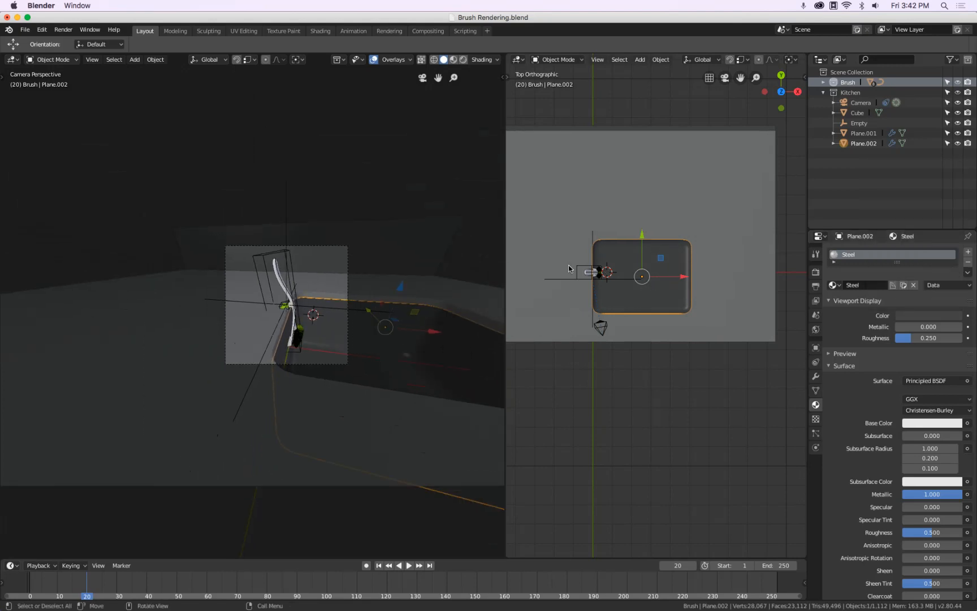
pyautogui.hotkey('shift', 'a')
pyautogui.moveTo(570, 268)
pyautogui.moveTo(550, 325)
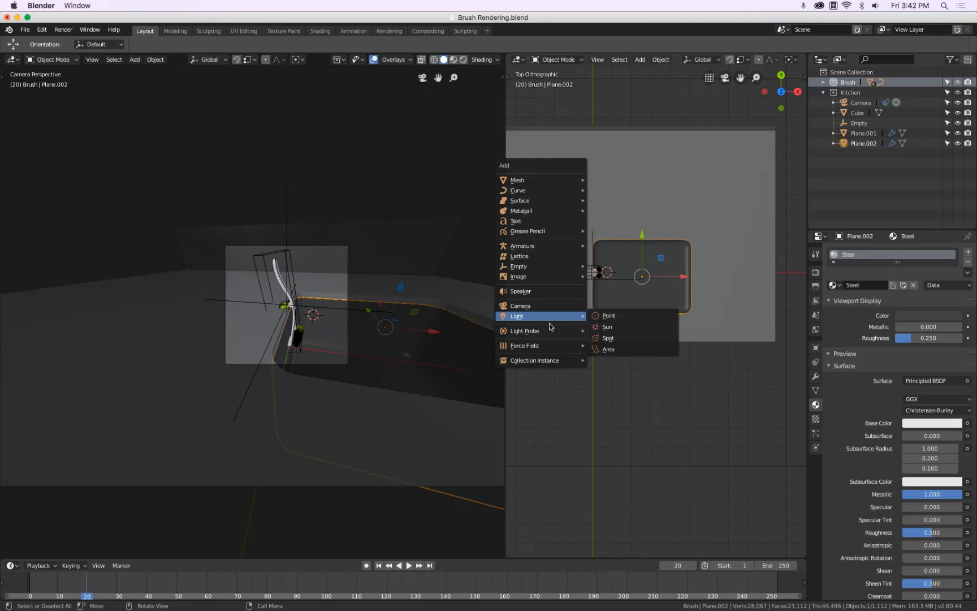
pyautogui.click(610, 350)
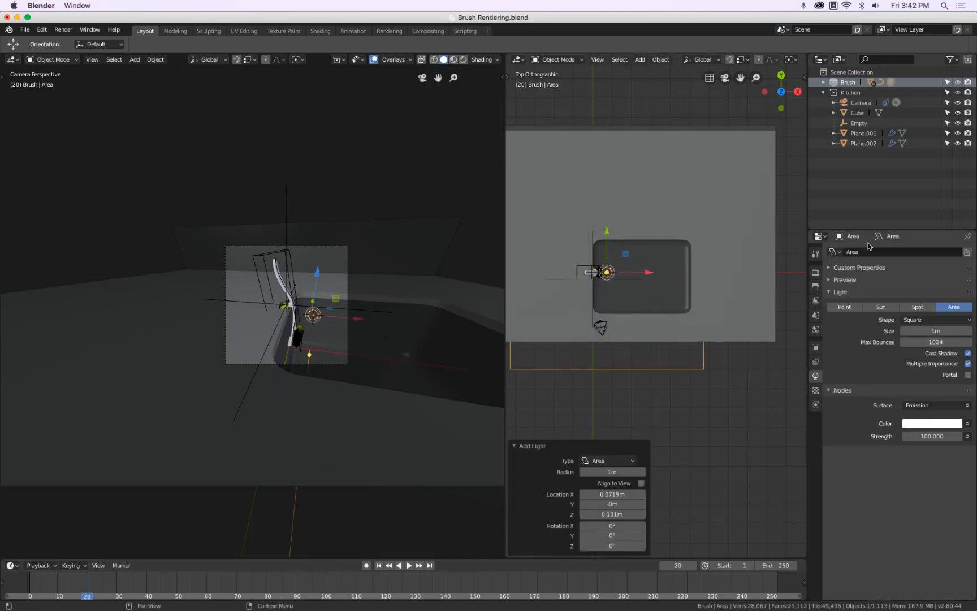
pyautogui.click(816, 272)
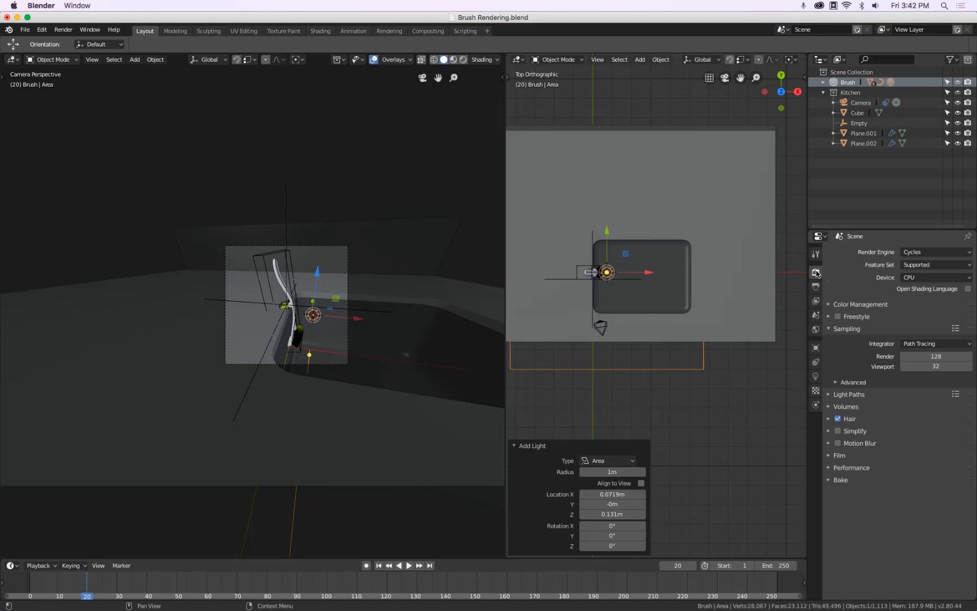
pyautogui.click(816, 376)
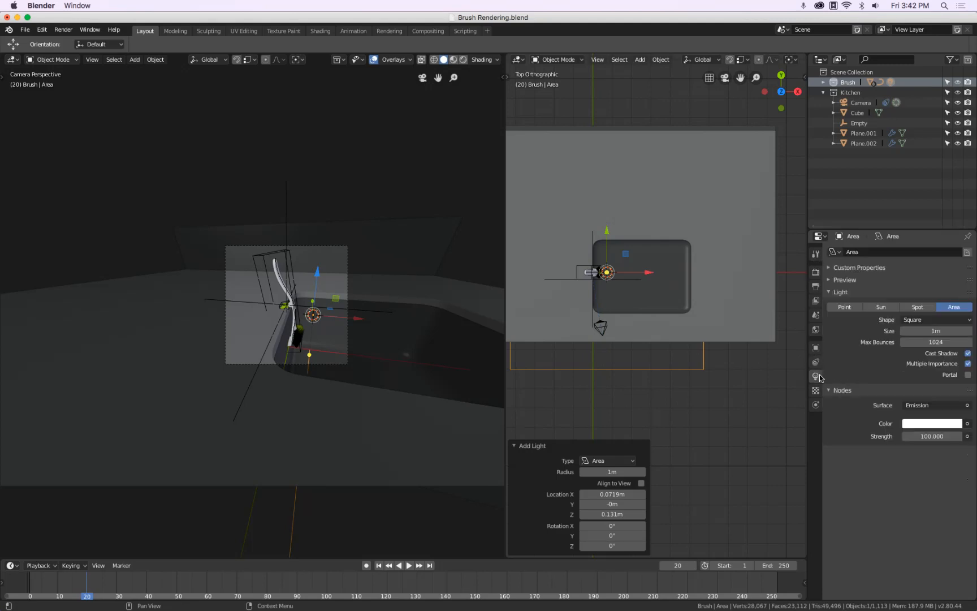
pyautogui.click(960, 436)
pyautogui.write('1')
pyautogui.press('Return')
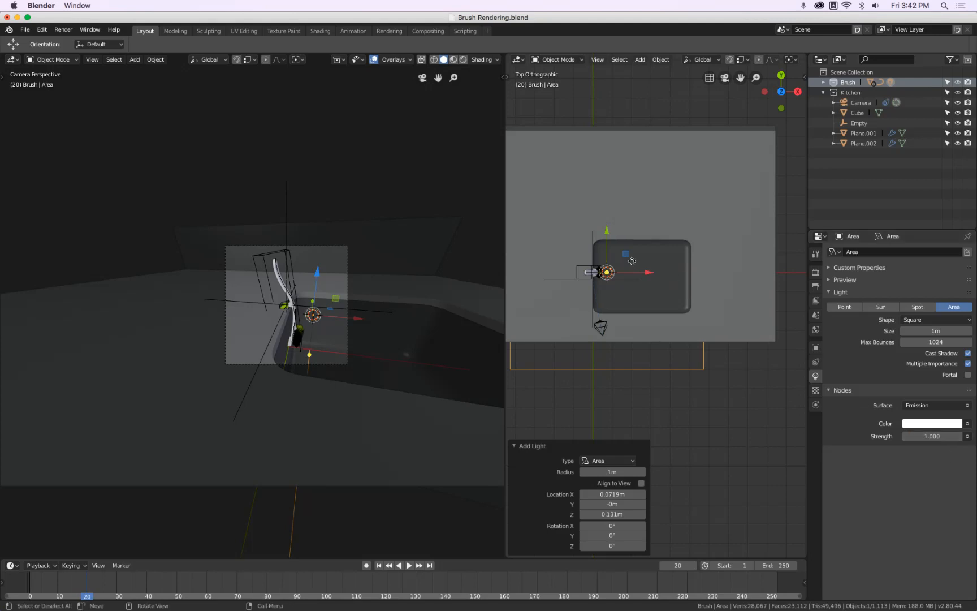
# Step: Raise the area light about 0.342 m along Z in front view and set its size to 20 cm
pyautogui.press('KP_1')
pyautogui.press('g')
pyautogui.press('z')
pyautogui.click(555, 288)
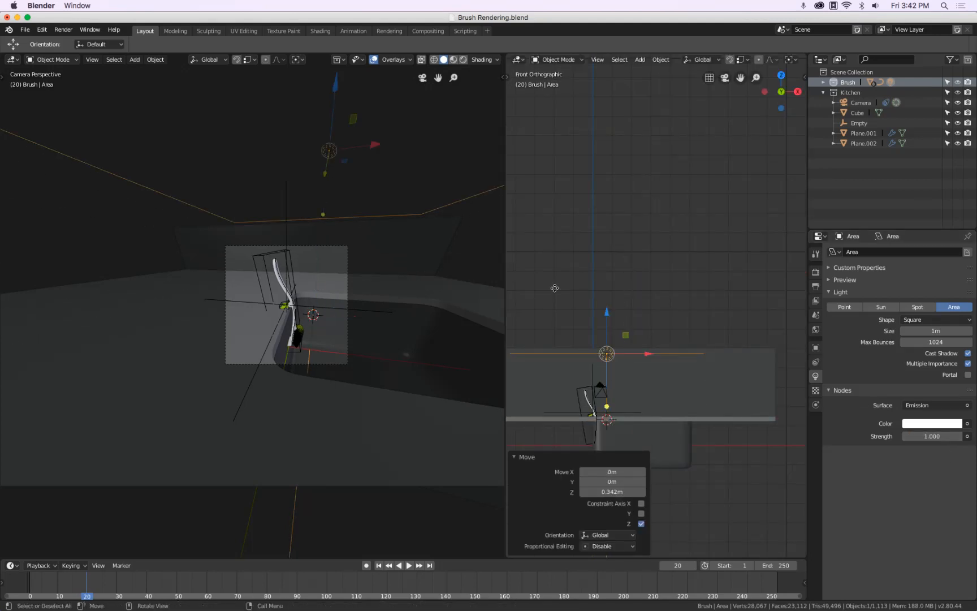
pyautogui.click(929, 330)
pyautogui.write('20cm')
pyautogui.press('Return')
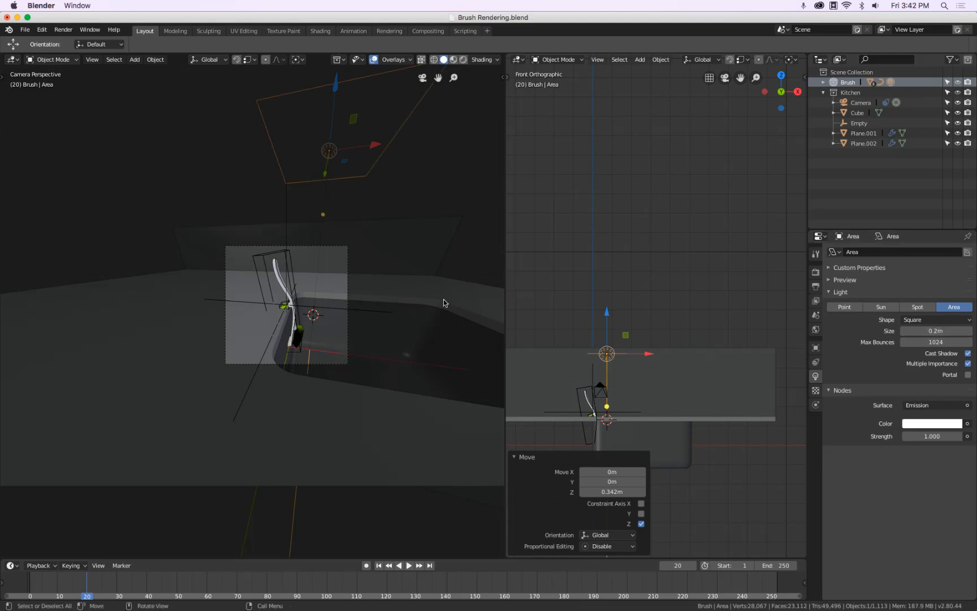
# Step: Save the Brush Rendering.blend file
pyautogui.scroll(4, 355, 331)
pyautogui.scroll(-3, 354, 331)
pyautogui.press('super+s')
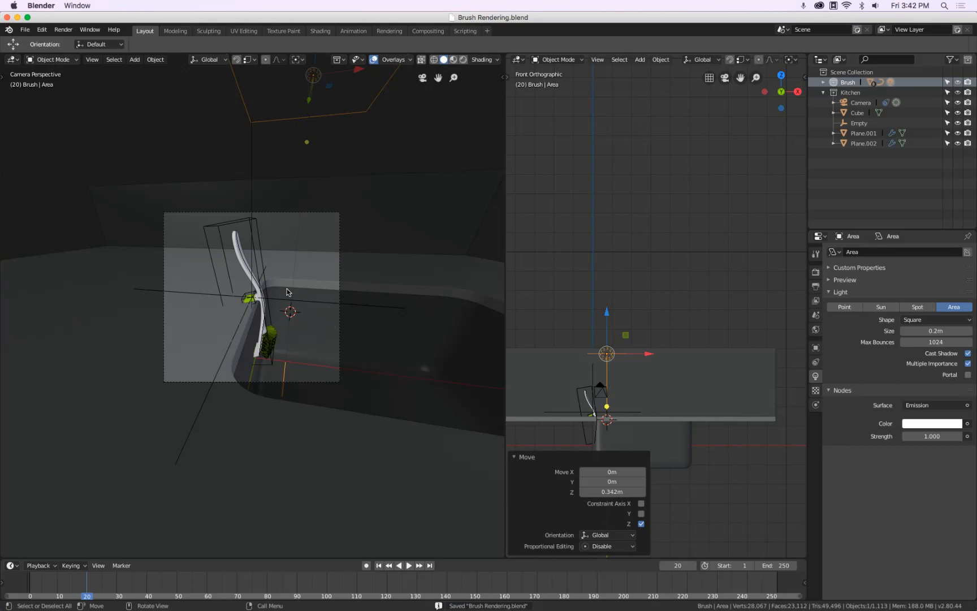
# Step: Set the render region to enclose the whole camera frame and switch the camera view to rendered shading
pyautogui.hotkey('ctrl', 'b')
pyautogui.moveTo(197, 208); pyautogui.dragTo(314, 415)
pyautogui.hotkey('ctrl', 'b')
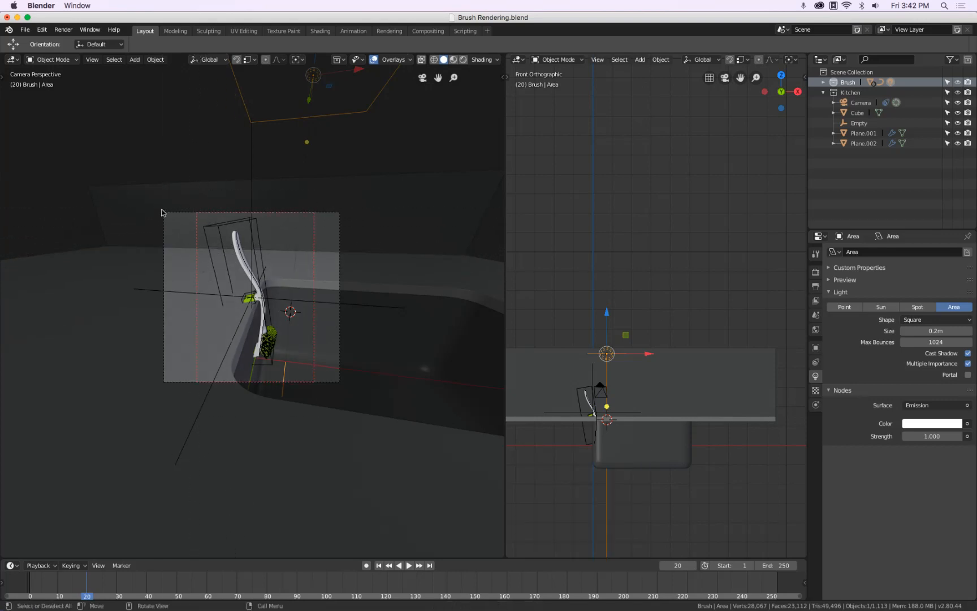
pyautogui.moveTo(146, 183); pyautogui.dragTo(349, 390)
pyautogui.hotkey('shift', 'z')
pyautogui.press('z')
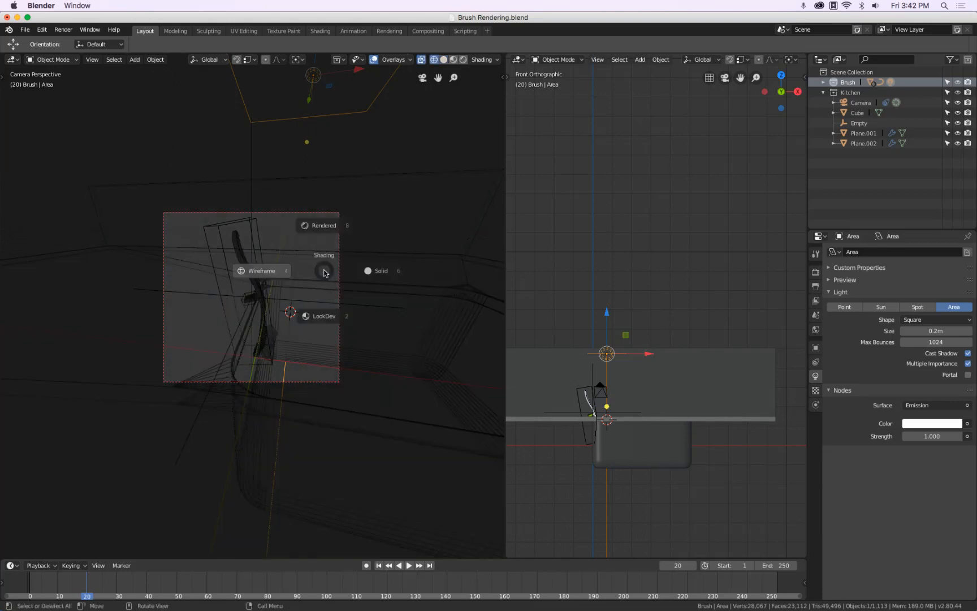
pyautogui.click(328, 225)
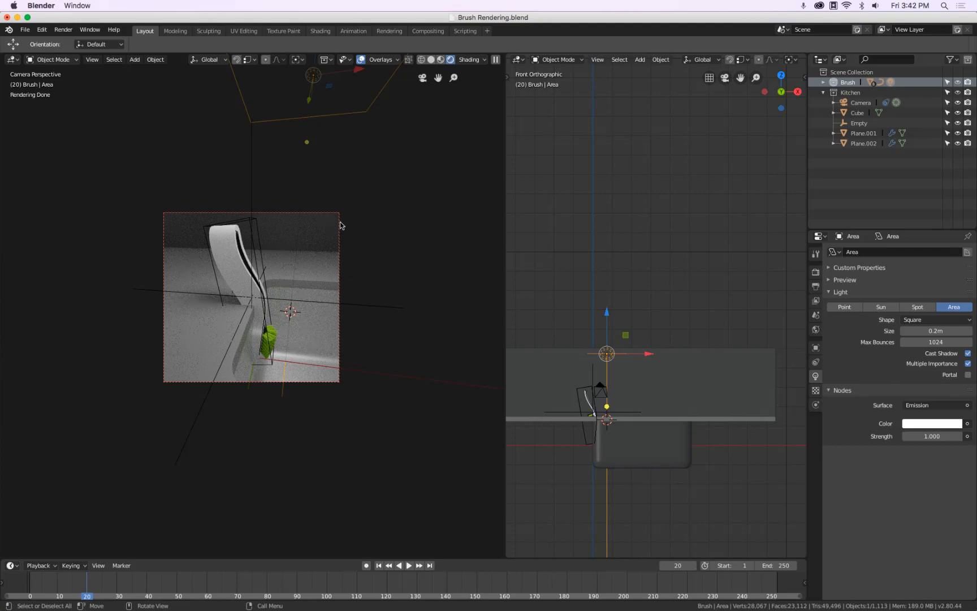
# Step: Expand the Brush collection and examine the handle's rendered shape up close against its solid-shaded model
pyautogui.click(222, 248)
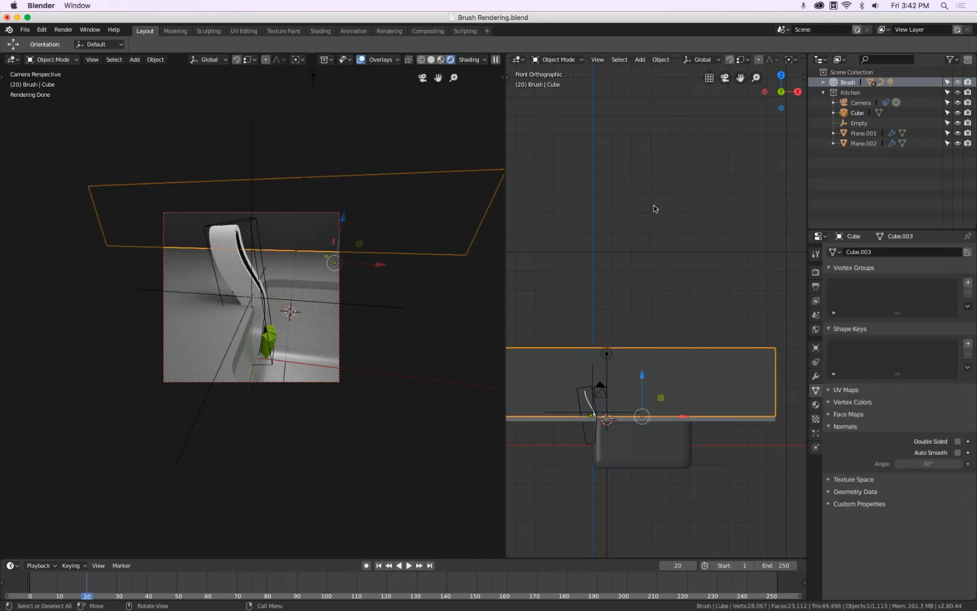
pyautogui.click(824, 83)
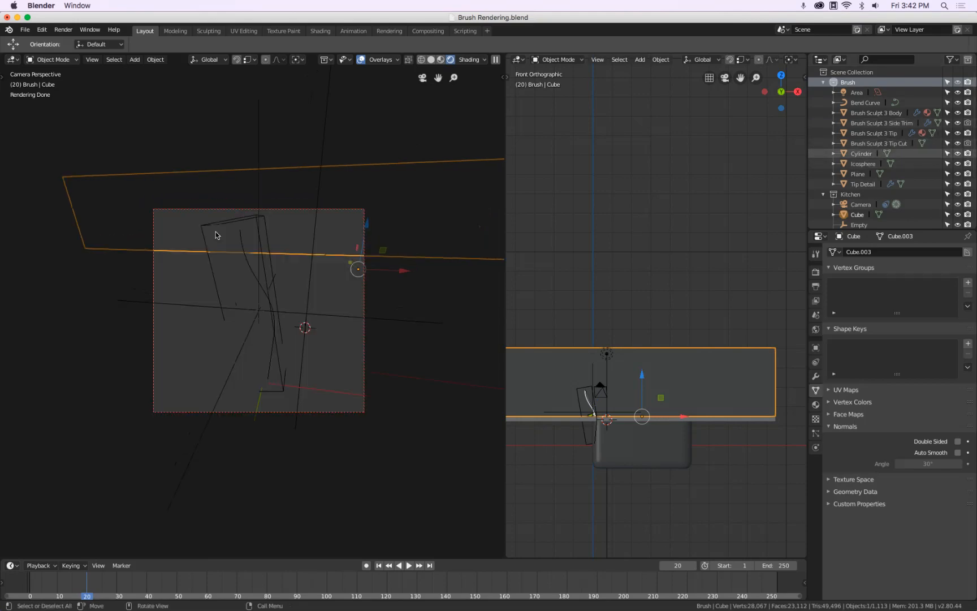
pyautogui.scroll(5, 217, 234)
pyautogui.scroll(5, 628, 330)
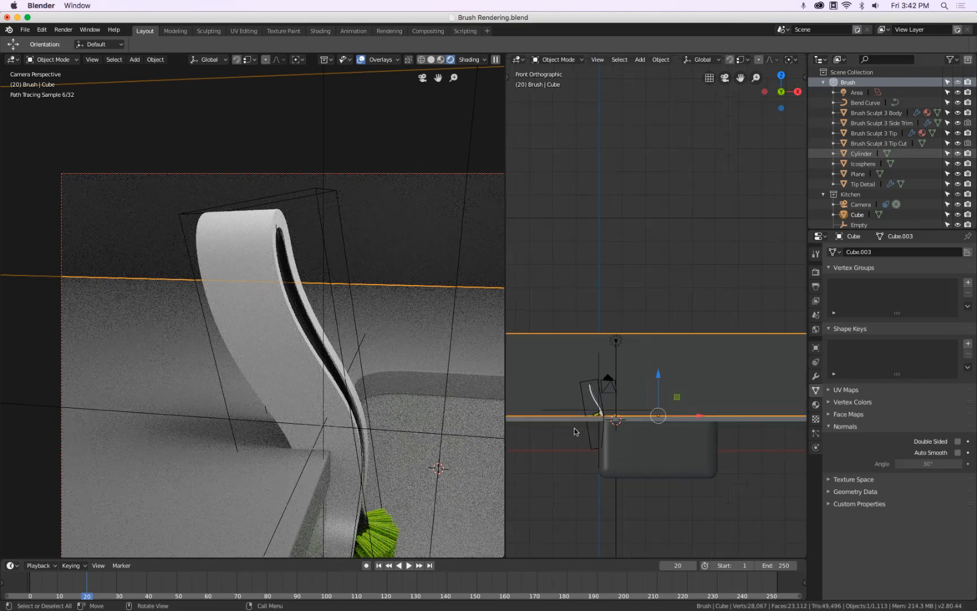
pyautogui.moveTo(631, 300)
pyautogui.mouseDown(button='middle')
pyautogui.moveTo(694, 266)
pyautogui.moveTo(615, 289)
pyautogui.mouseUp(button='middle')
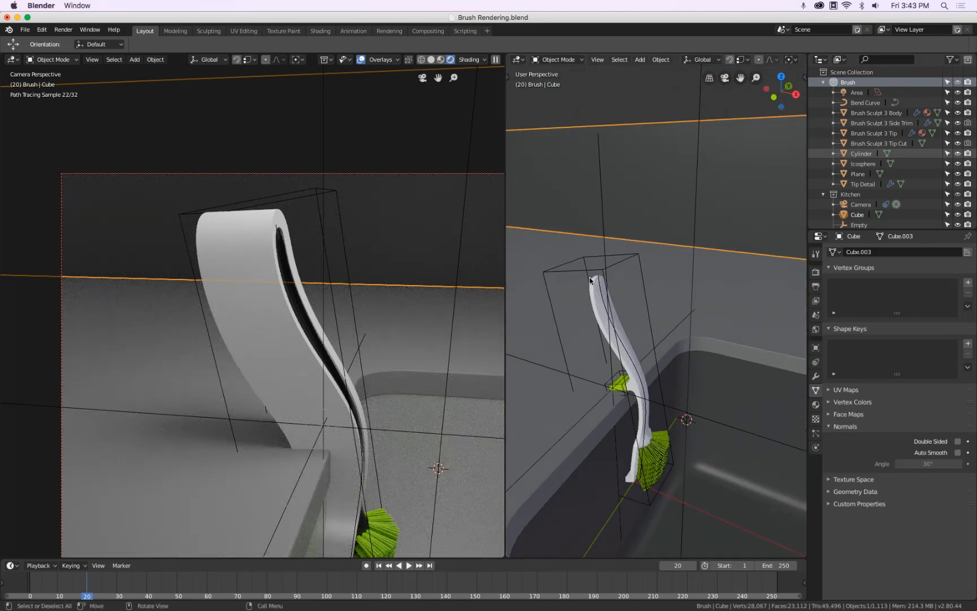
pyautogui.scroll(-2, 937, 180)
pyautogui.scroll(2, 938, 181)
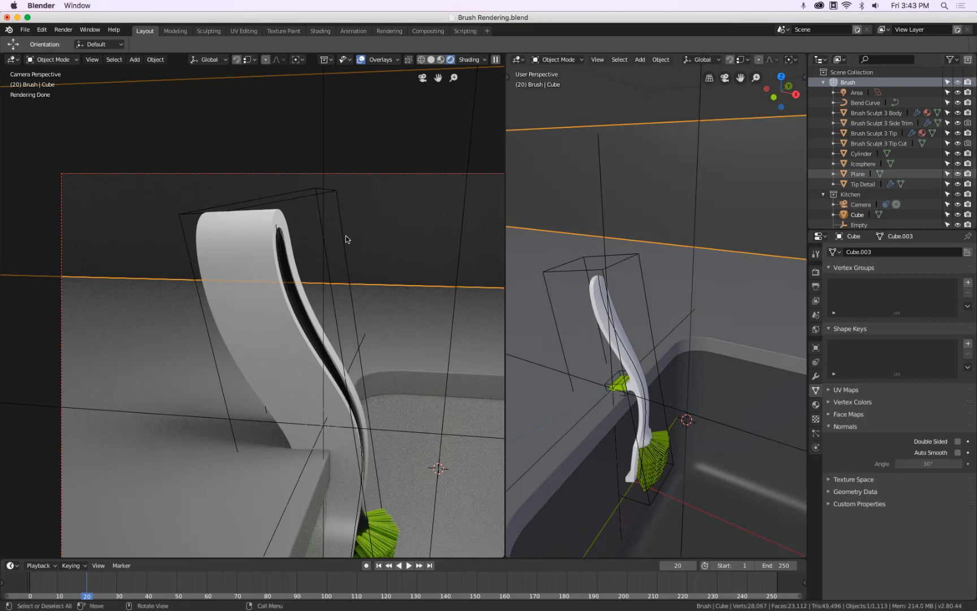
# Step: Set the Subdivision modifier's render level to 3 on Brush Sculpt 3 Body and return the camera view to rendered shading
pyautogui.press('z')
pyautogui.click(325, 248)
pyautogui.press('z')
pyautogui.click(258, 255)
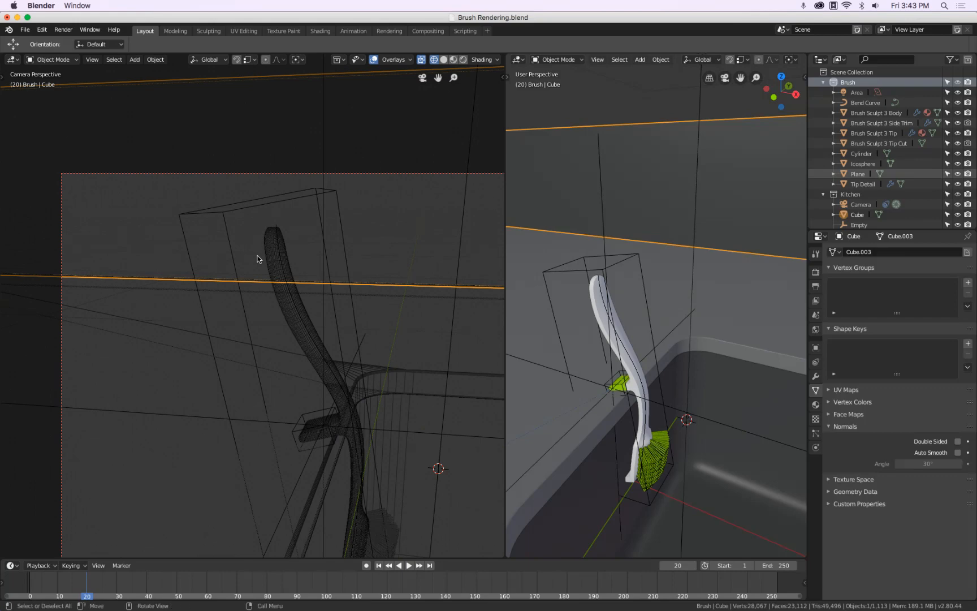
pyautogui.click(263, 246)
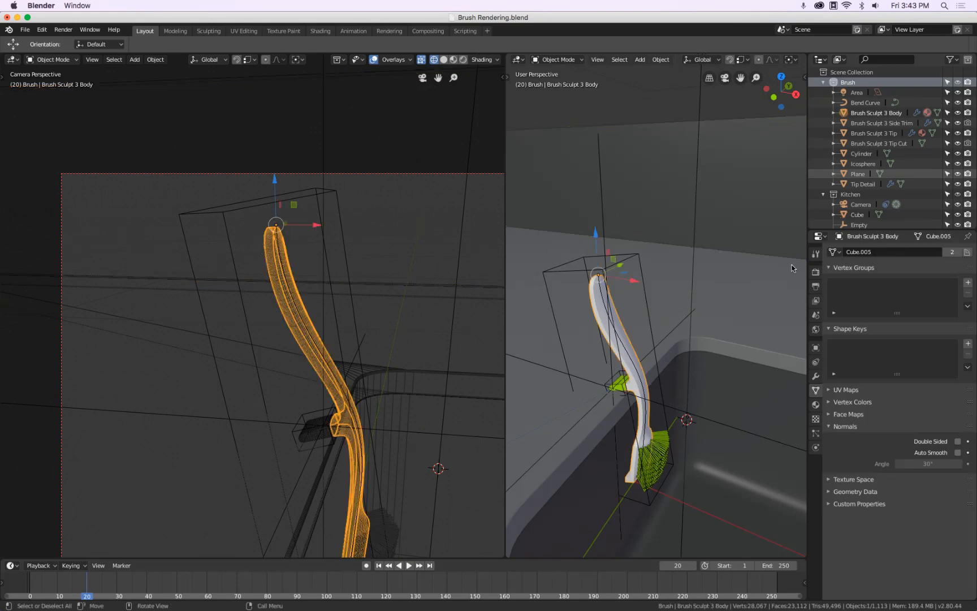
pyautogui.click(816, 378)
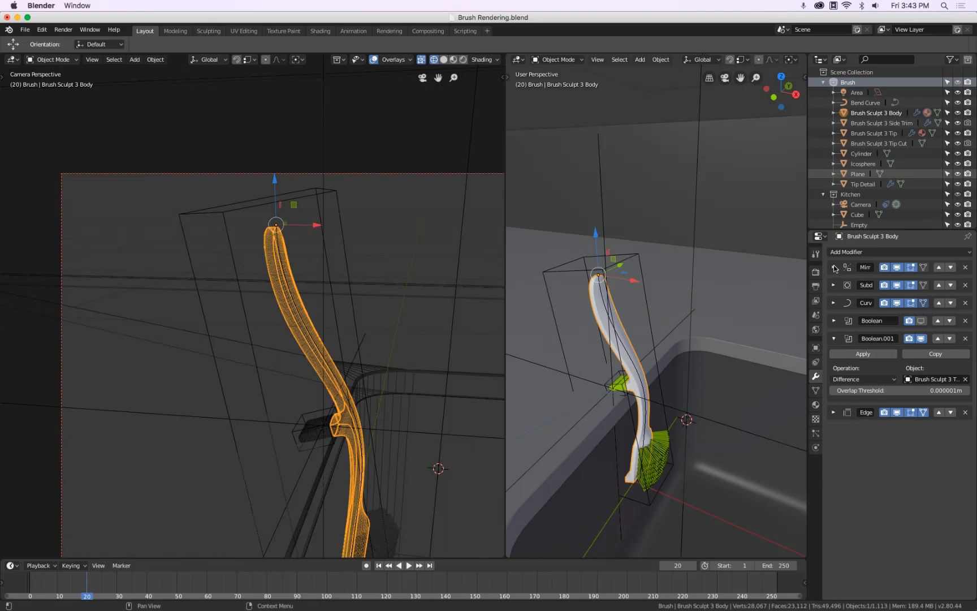
pyautogui.click(834, 286)
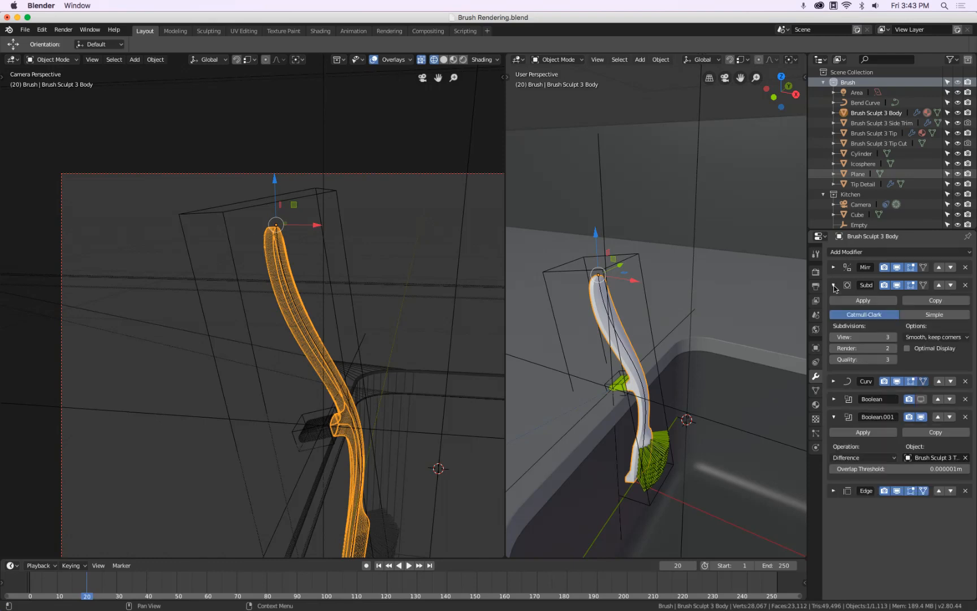
pyautogui.click(894, 348)
pyautogui.press('z')
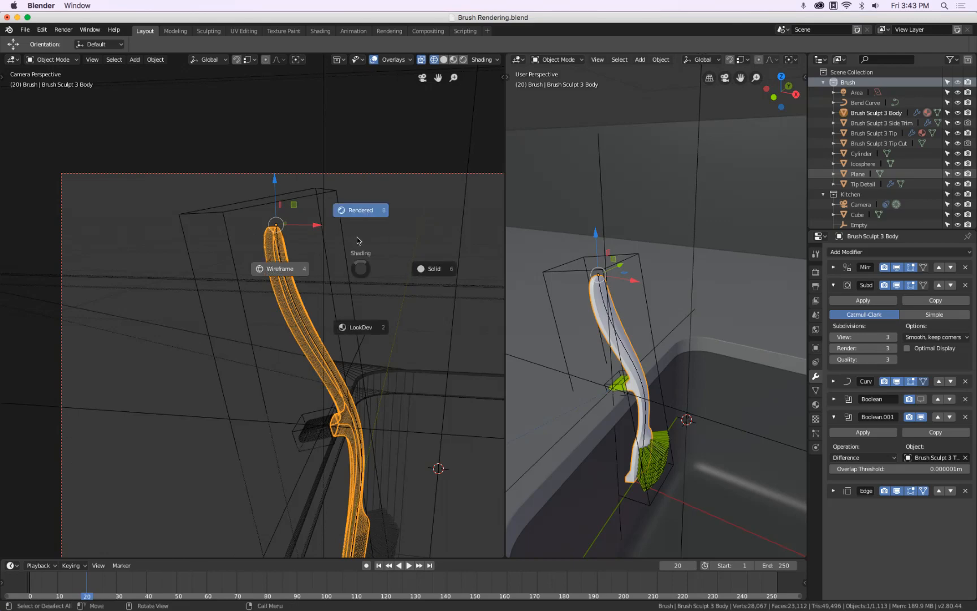
pyautogui.click(357, 234)
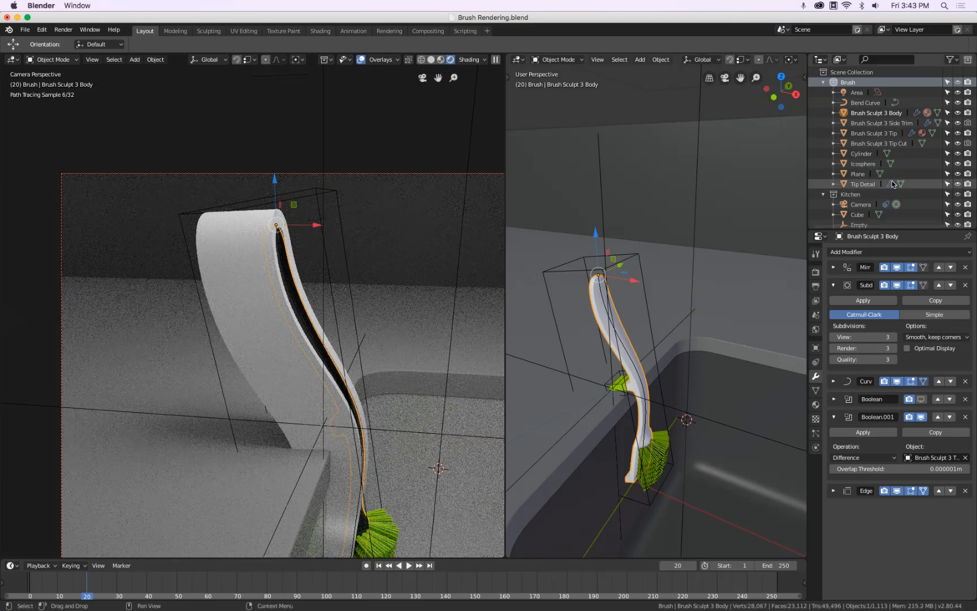
# Step: Check the Subdivision modifier's levels on the Brush Sculpt 3 Side Trim object
pyautogui.click(869, 125)
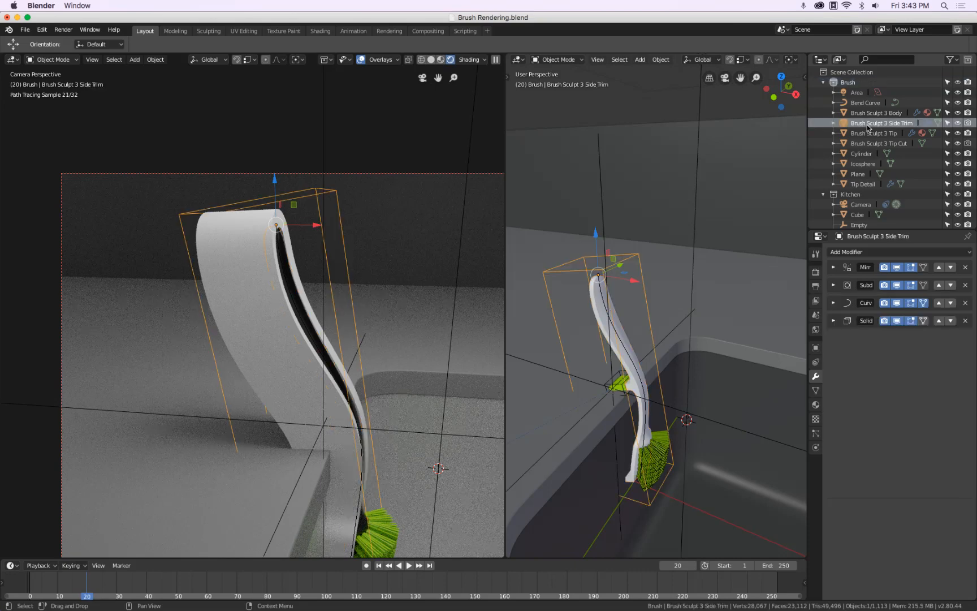
pyautogui.click(834, 287)
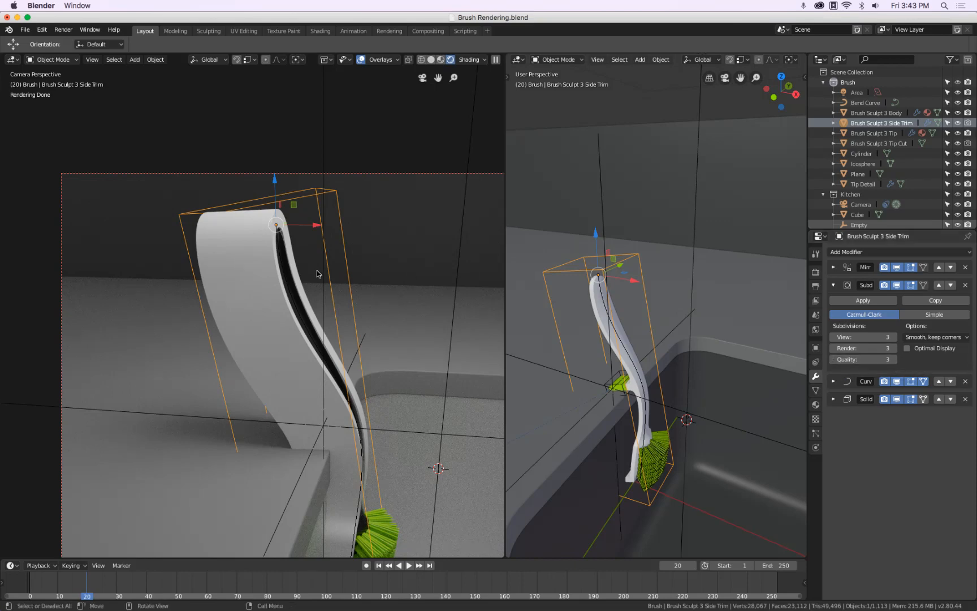
# Step: View the handle in wireframe and toggle the viewport display of Brush Sculpt 3 Body's two Boolean modifiers to compare their effect
pyautogui.hotkey('shift', 'z')
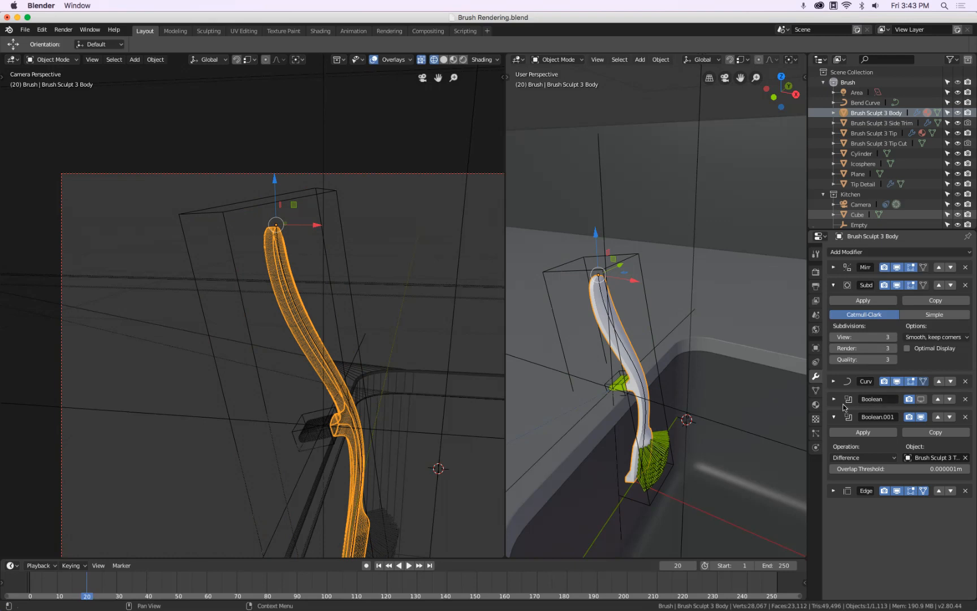
pyautogui.click(921, 417)
pyautogui.click(922, 417)
pyautogui.click(921, 417)
pyautogui.click(922, 417)
pyautogui.click(922, 417)
pyautogui.click(922, 417)
pyautogui.click(921, 399)
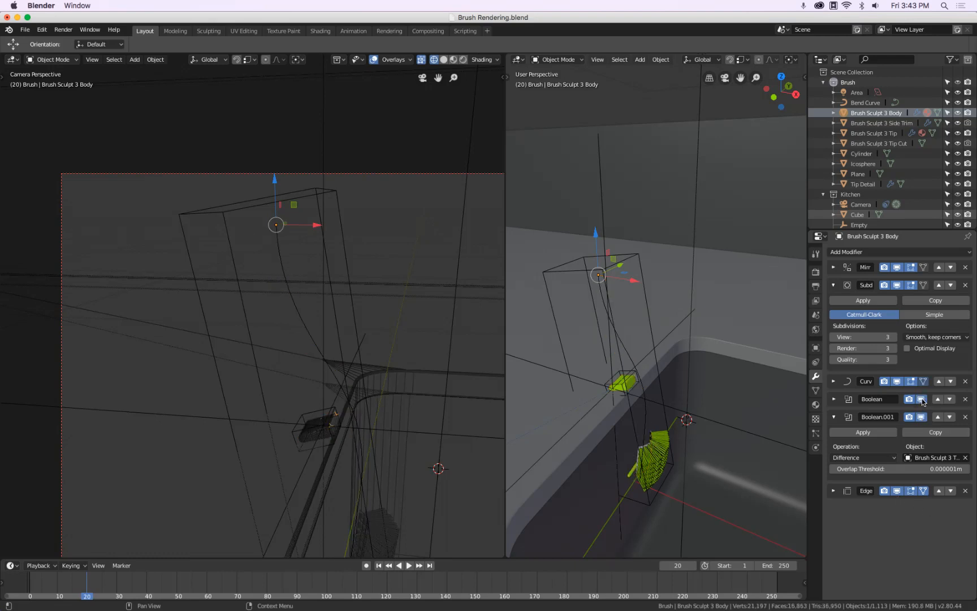
pyautogui.click(921, 399)
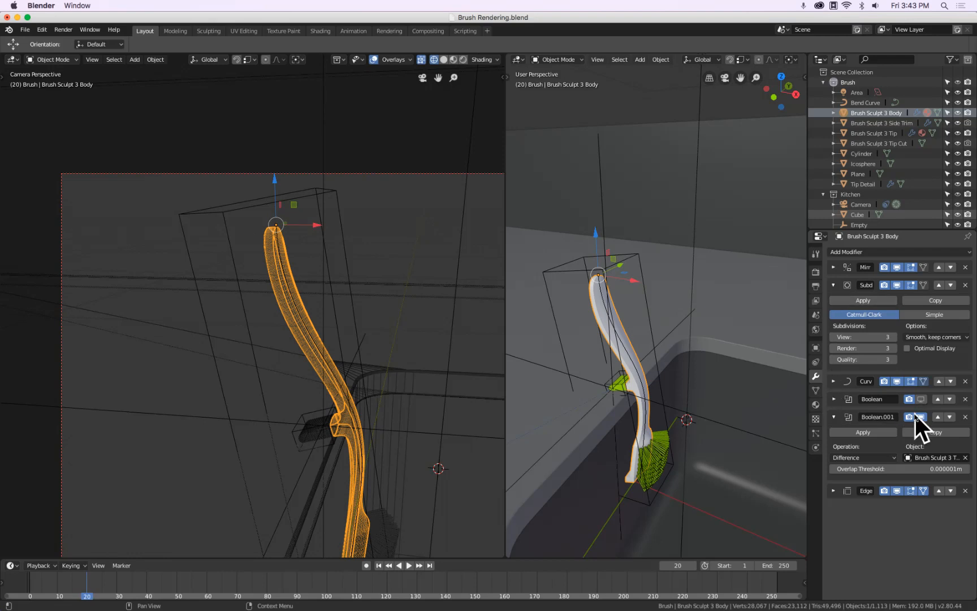
# Step: Turn off render visibility for the first Boolean modifier on Brush Sculpt 3 Body and return the camera view to rendered shading
pyautogui.click(921, 417)
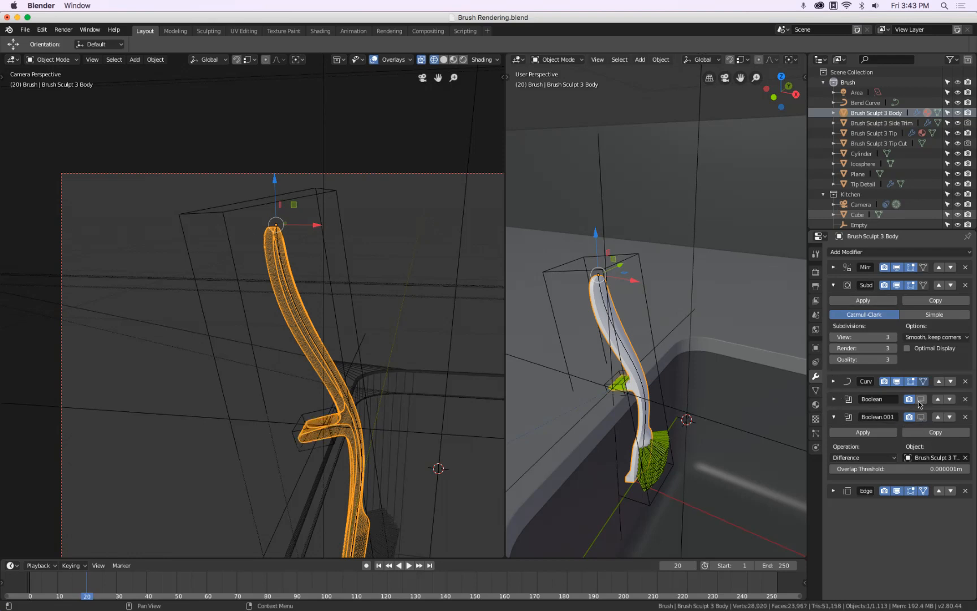
pyautogui.click(909, 399)
pyautogui.click(922, 417)
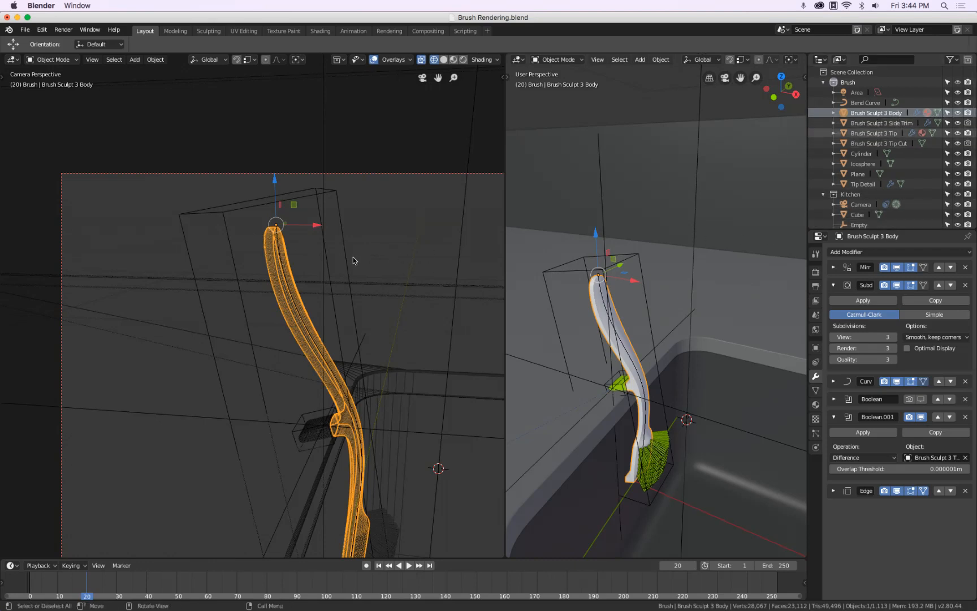
pyautogui.press('z')
pyautogui.click(364, 211)
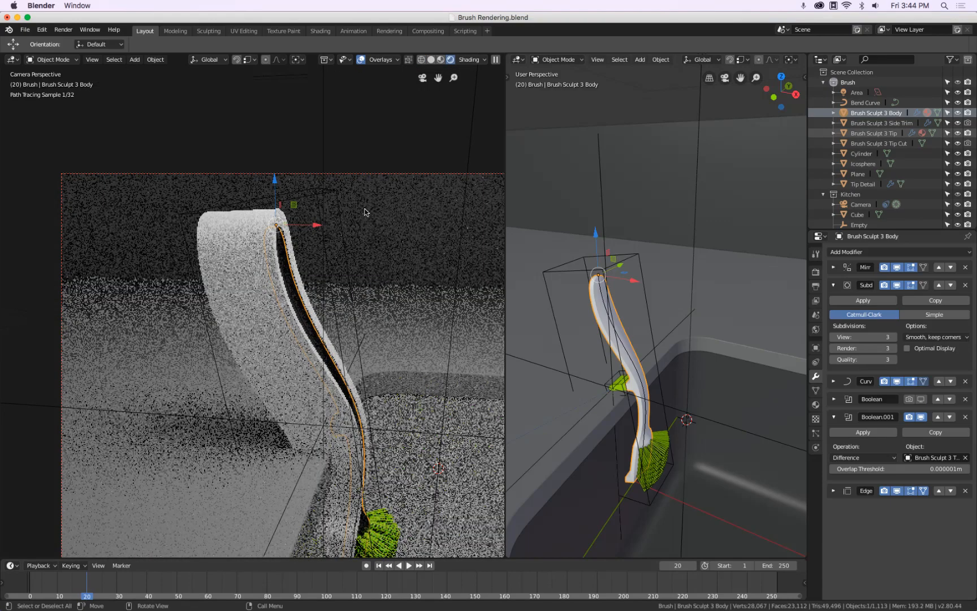
# Step: Turn off Boolean.001's viewport display on Brush Sculpt 3 Body and the render visibility of its Edge Split and Subdivision modifiers
pyautogui.click(922, 416)
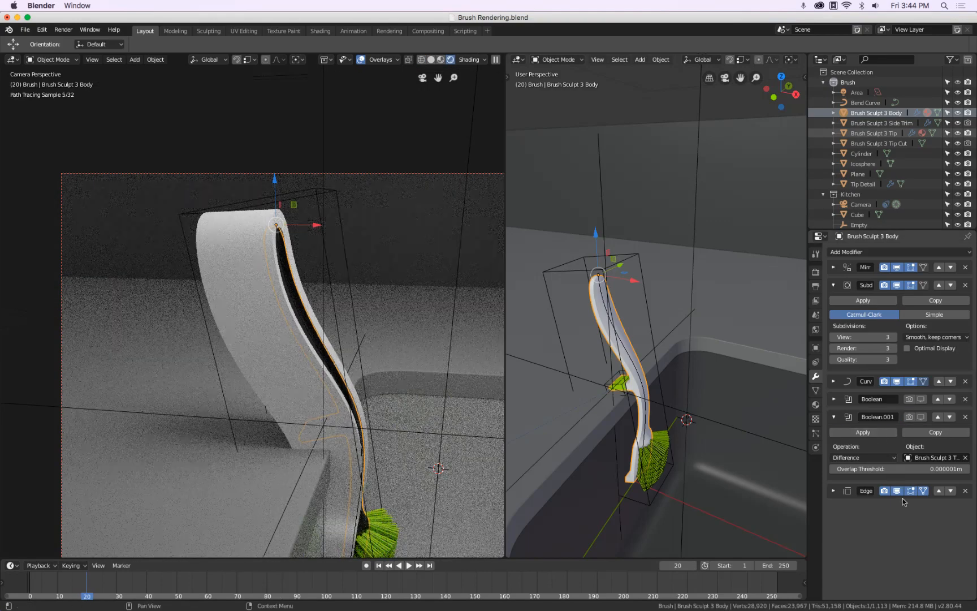
pyautogui.click(884, 491)
pyautogui.click(896, 287)
pyautogui.click(896, 287)
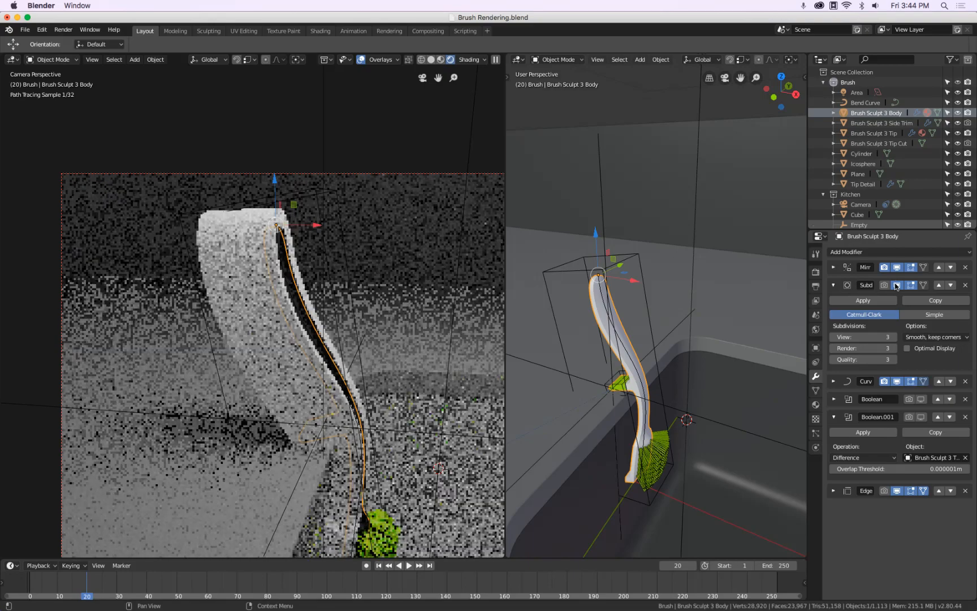
# Step: Toggle the Curve modifier's viewport display on Brush Sculpt 3 Body to check its effect on the rendered handle
pyautogui.click(895, 381)
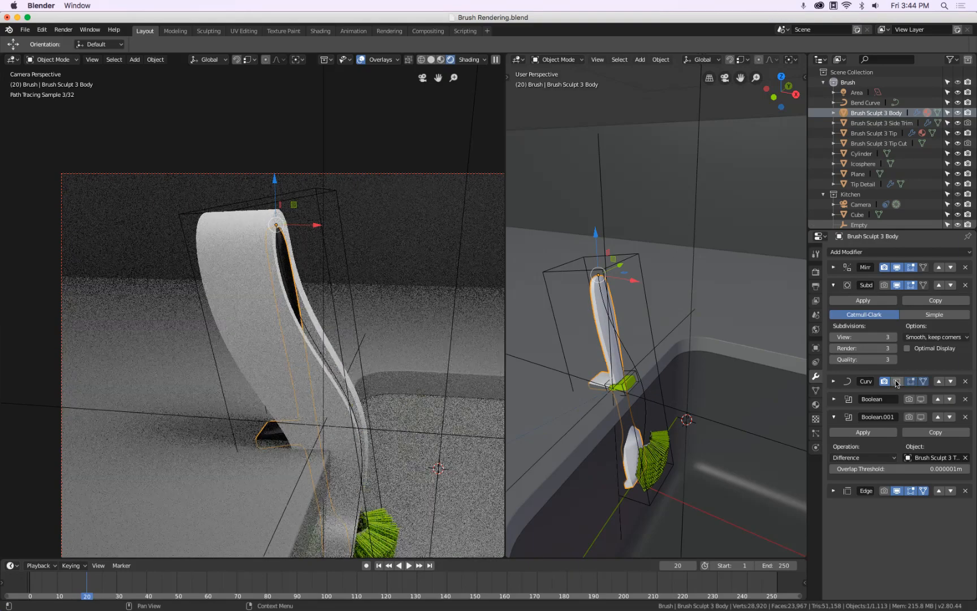
pyautogui.click(896, 382)
pyautogui.click(896, 382)
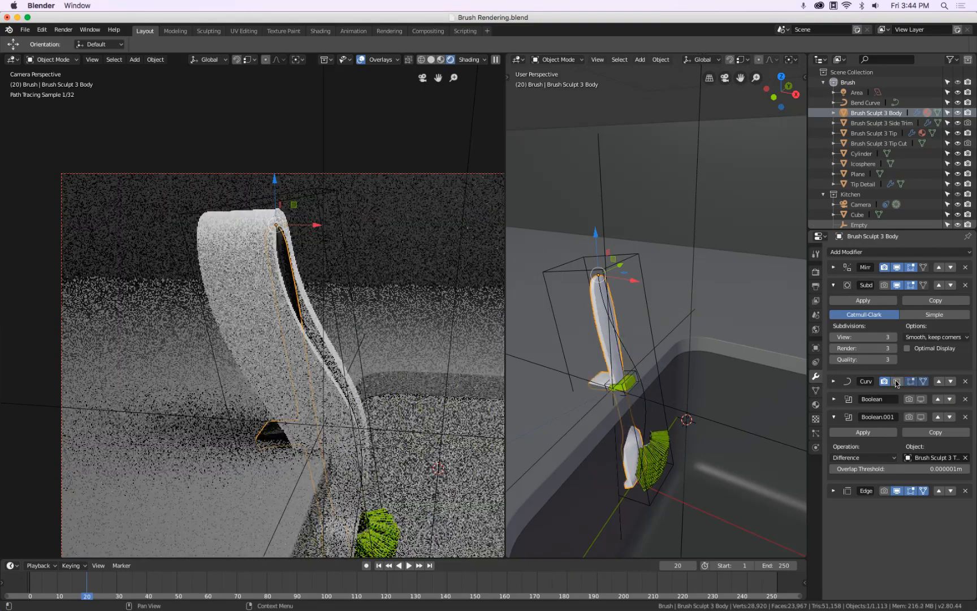
pyautogui.click(896, 382)
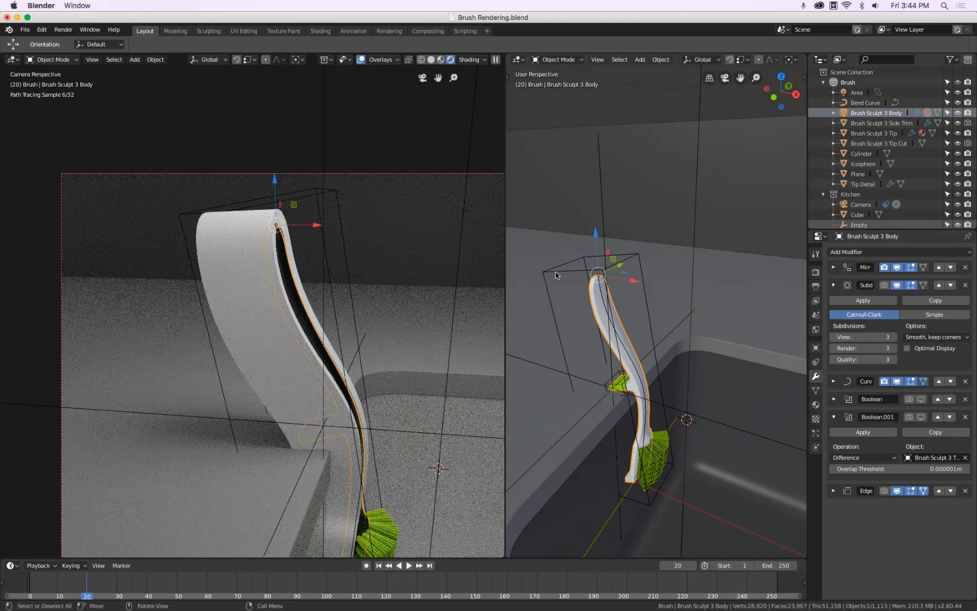
# Step: Toggle the visibility of Brush Sculpt 3 Body and Side Trim in turn to isolate the wide shape, leaving the Side Trim hidden
pyautogui.click(557, 274)
pyautogui.click(556, 274)
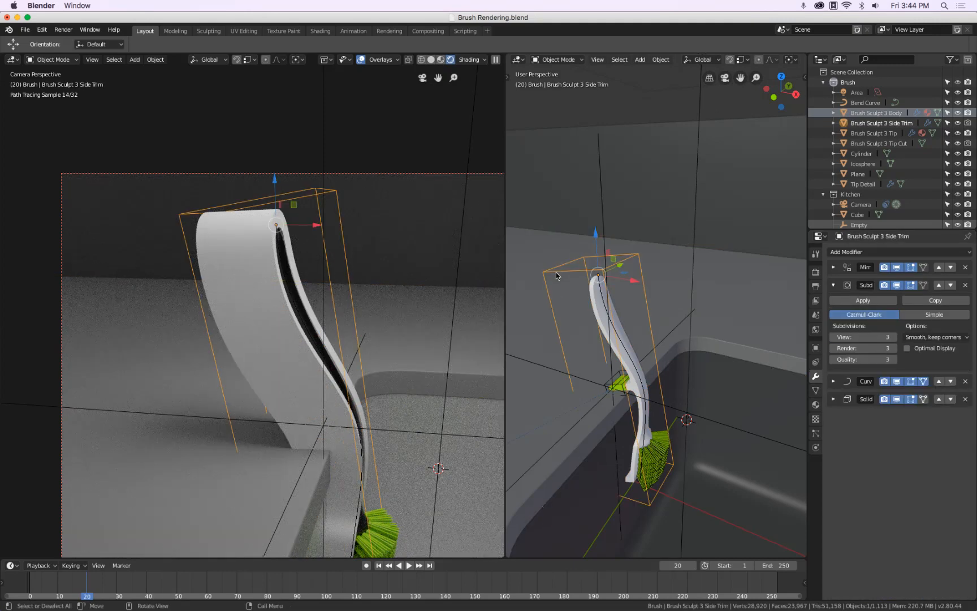
pyautogui.click(957, 113)
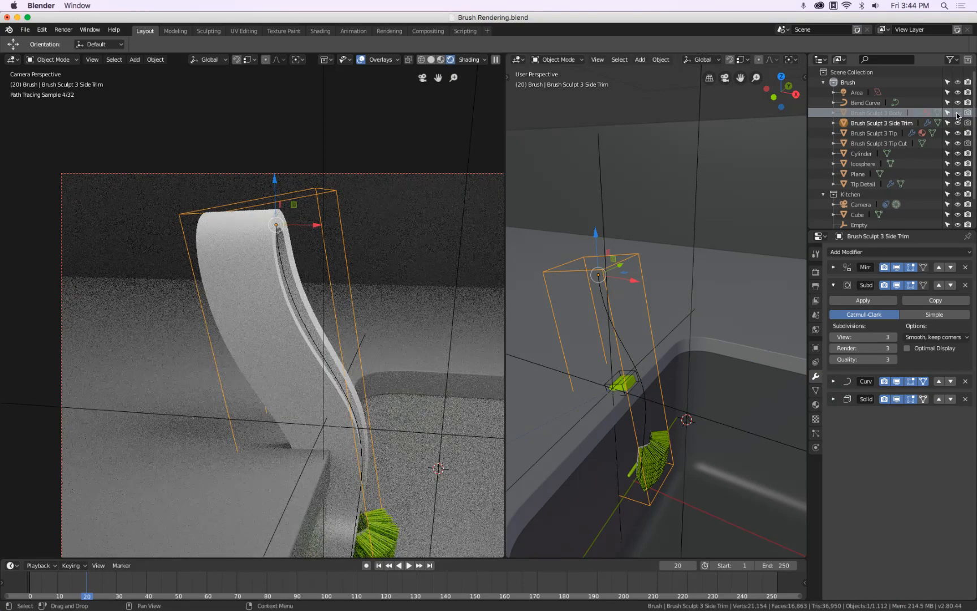
pyautogui.click(956, 113)
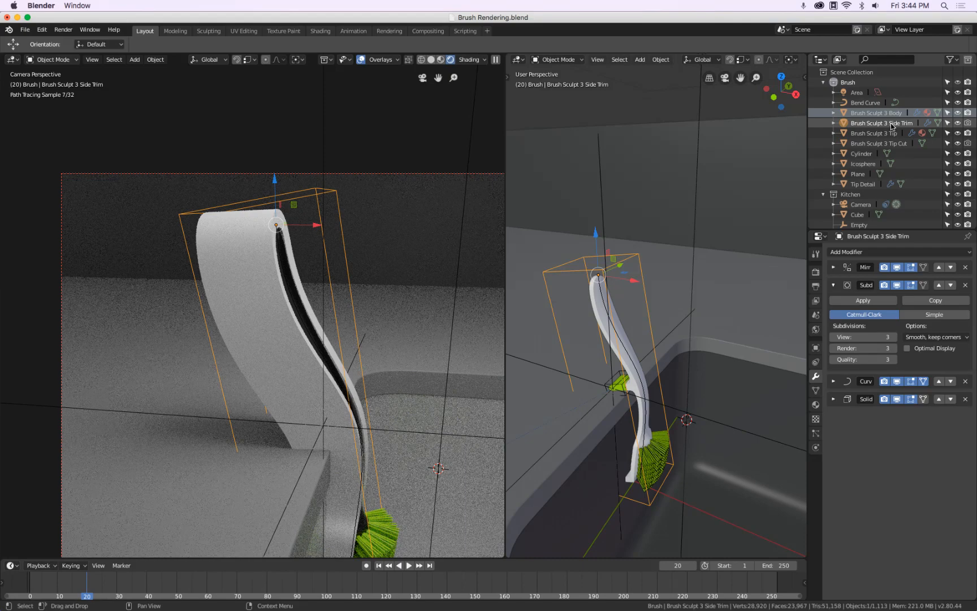
pyautogui.click(957, 124)
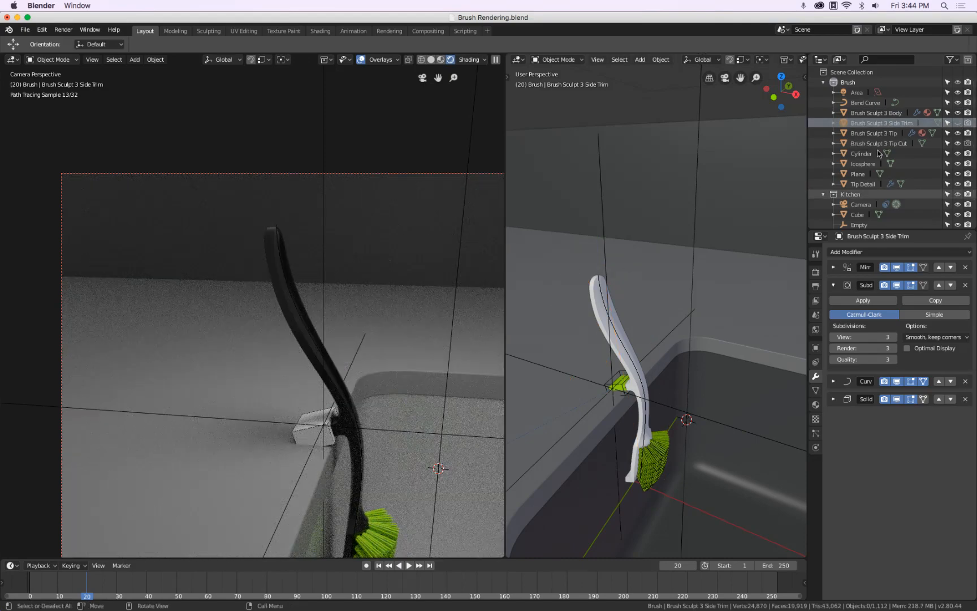
pyautogui.click(958, 124)
pyautogui.click(958, 123)
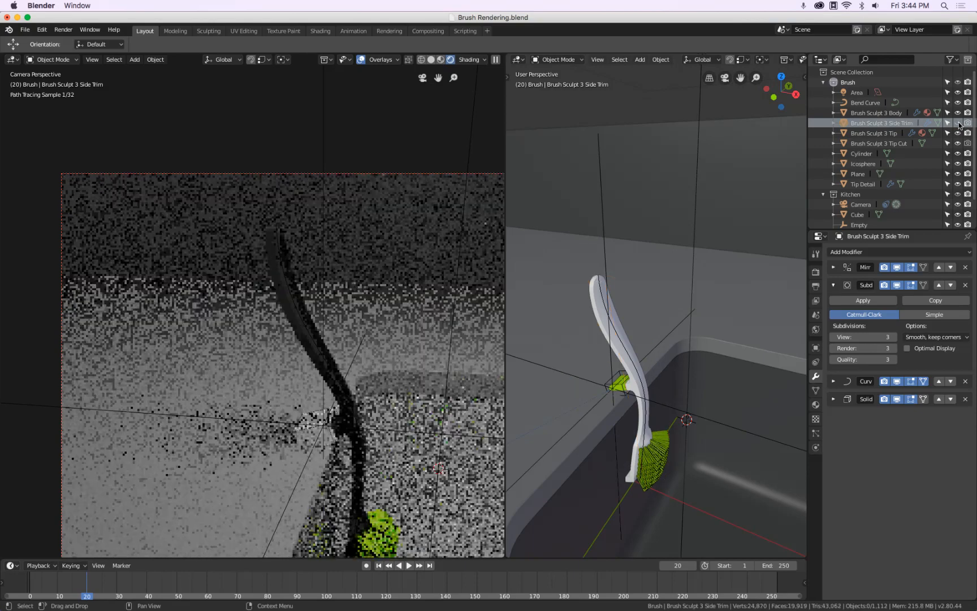
# Step: Re-enable render visibility of both Boolean modifiers on Brush Sculpt 3 Body and test their viewport display, leaving it off
pyautogui.click(273, 268)
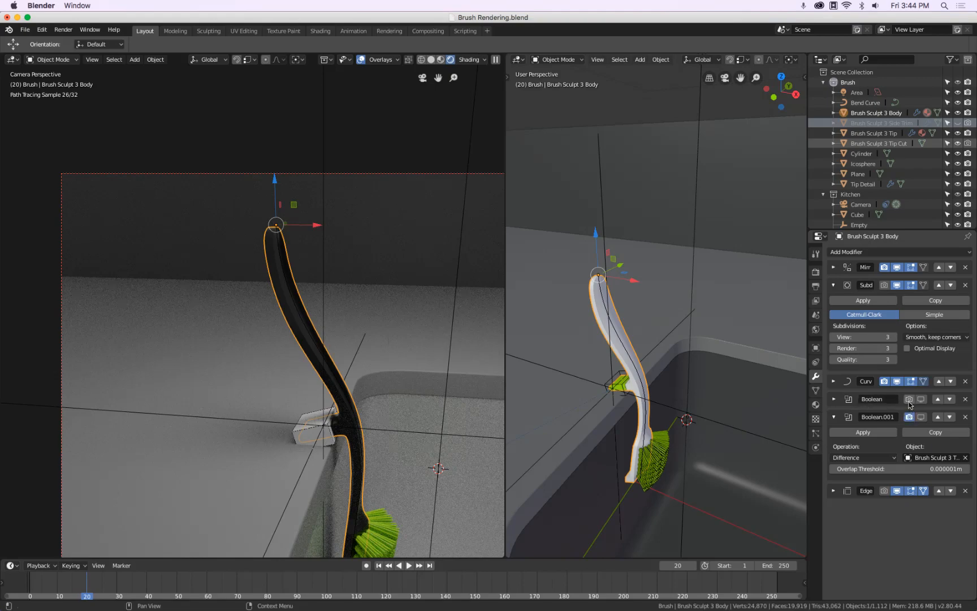
pyautogui.click(921, 417)
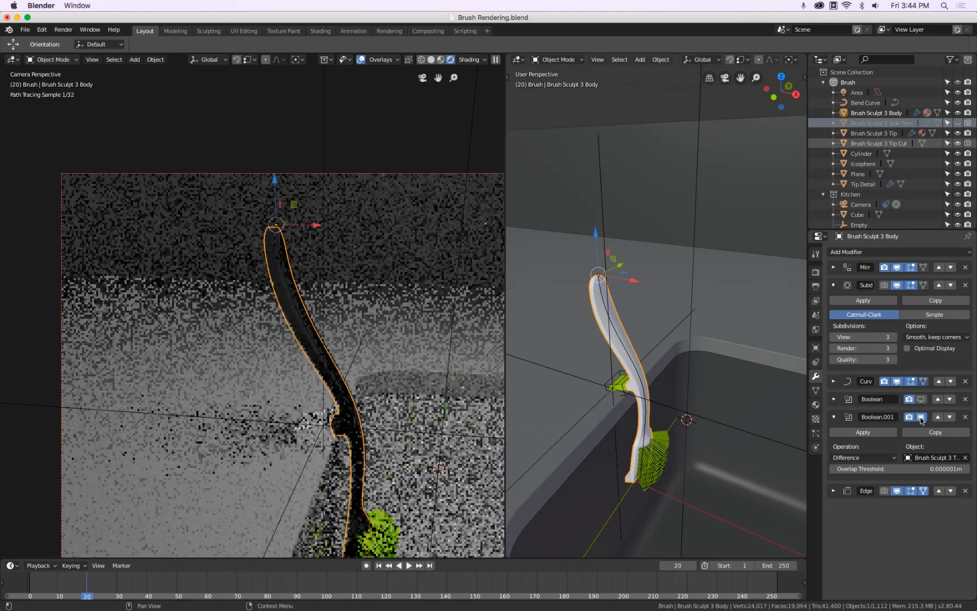
pyautogui.click(921, 399)
pyautogui.click(921, 399)
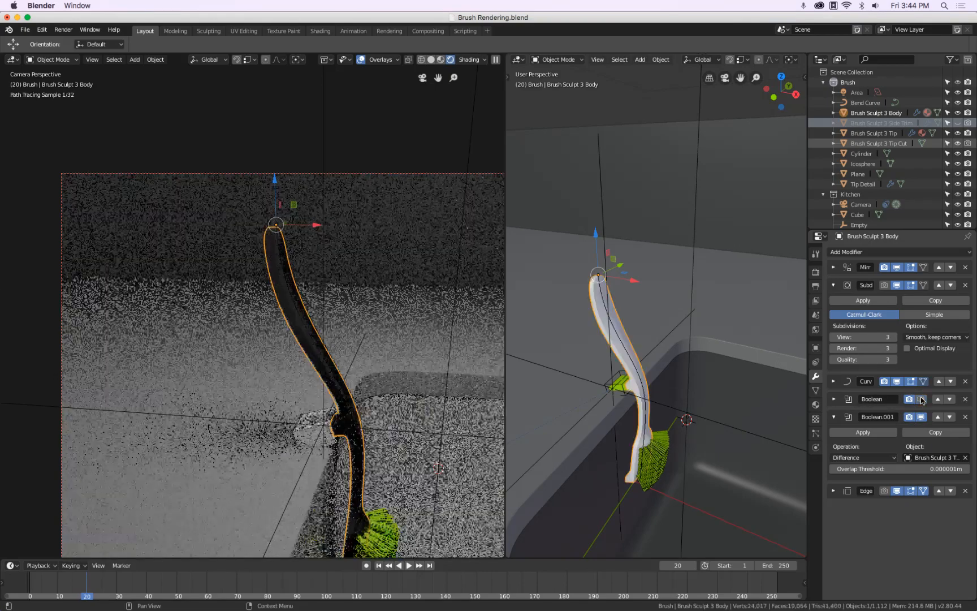
pyautogui.click(922, 416)
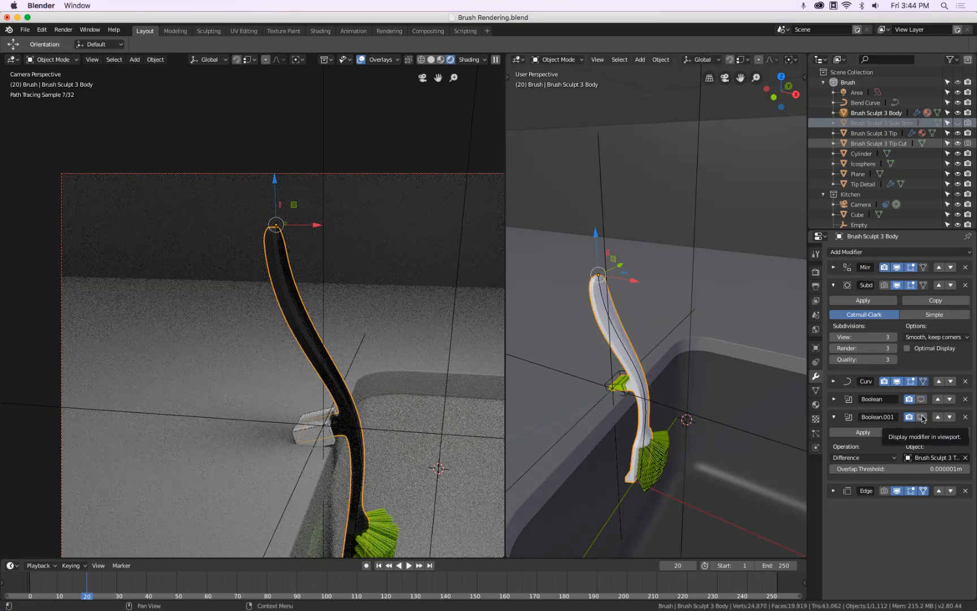
# Step: Set the overlap threshold of both Boolean modifiers on Brush Sculpt 3 Body to 0 m
pyautogui.click(833, 399)
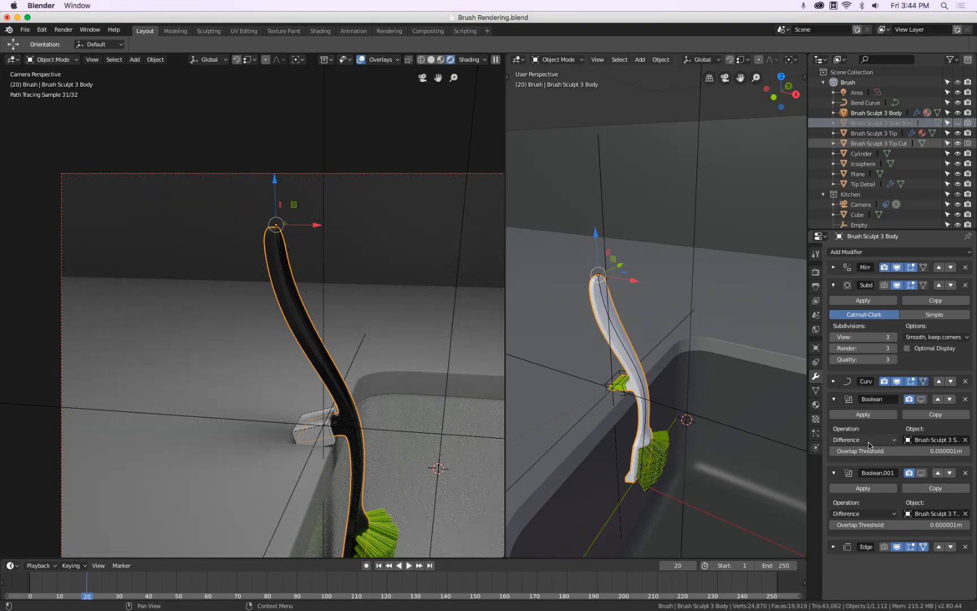
pyautogui.click(908, 452)
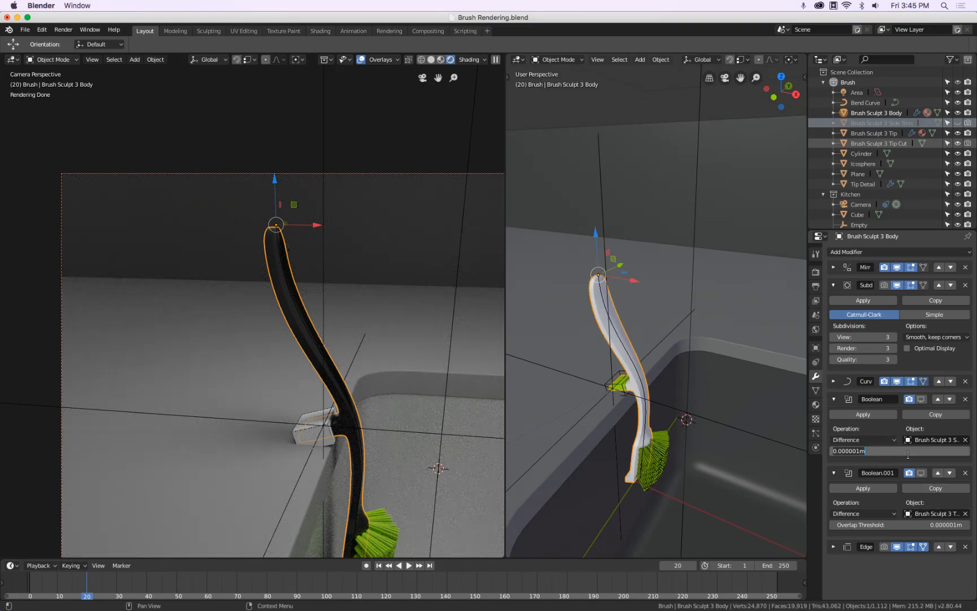
pyautogui.write('0')
pyautogui.press('Return')
pyautogui.click(912, 525)
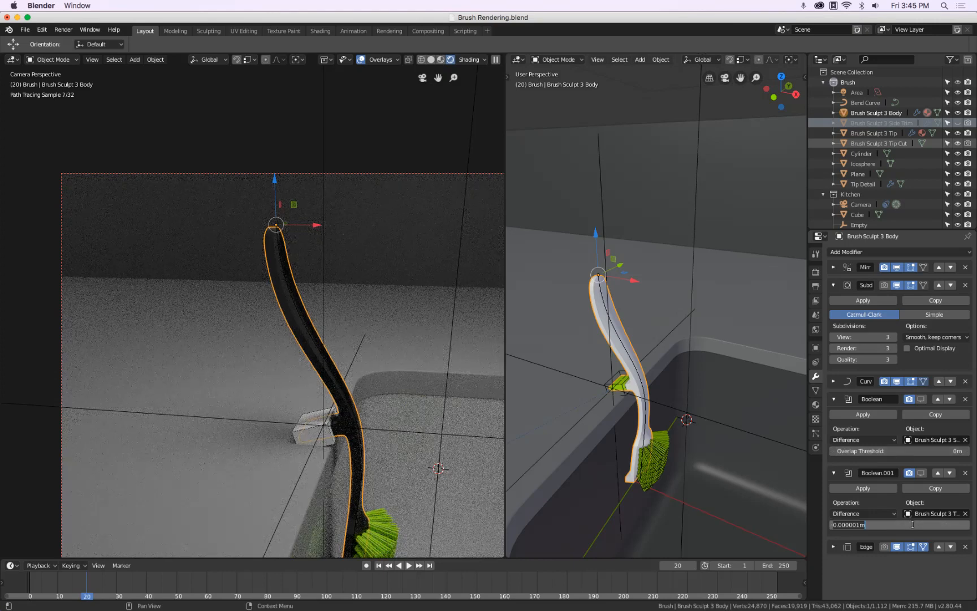
pyautogui.write('0')
pyautogui.press('Return')
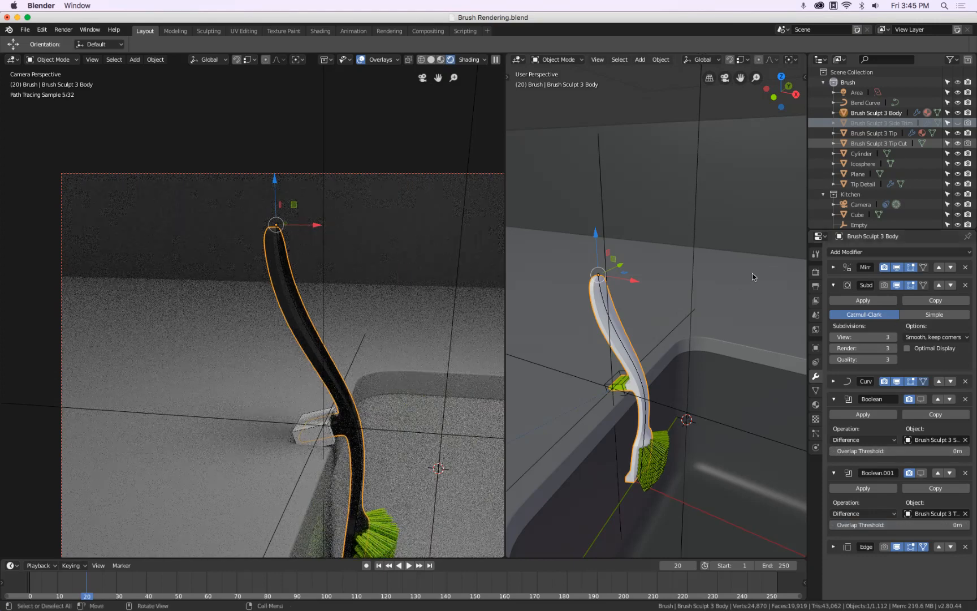
# Step: Hide Brush Sculpt 3 Body and check the Subdivision modifier's levels on the Brush Sculpt 3 Tip object
pyautogui.click(958, 112)
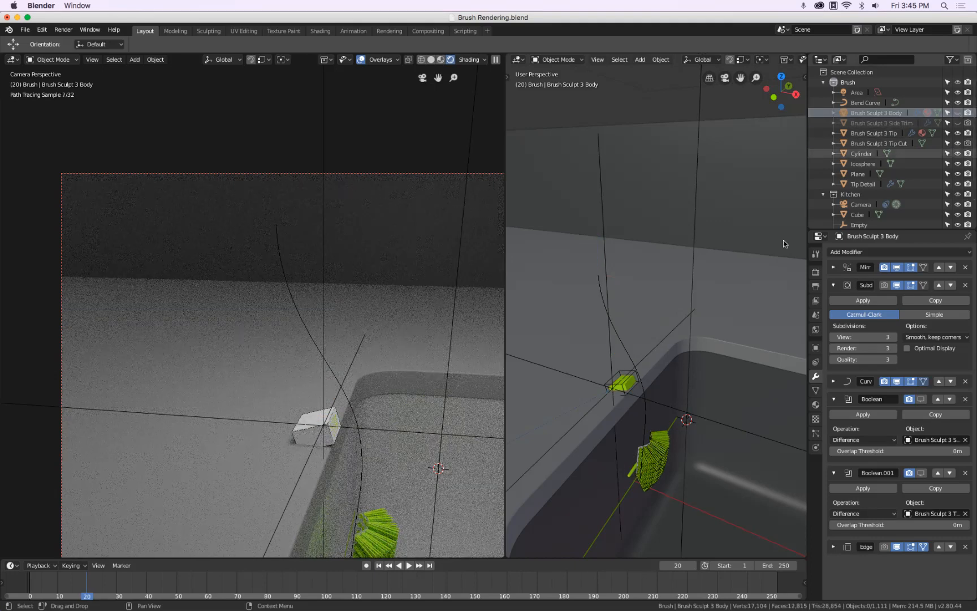
pyautogui.scroll(5, 630, 389)
pyautogui.click(624, 383)
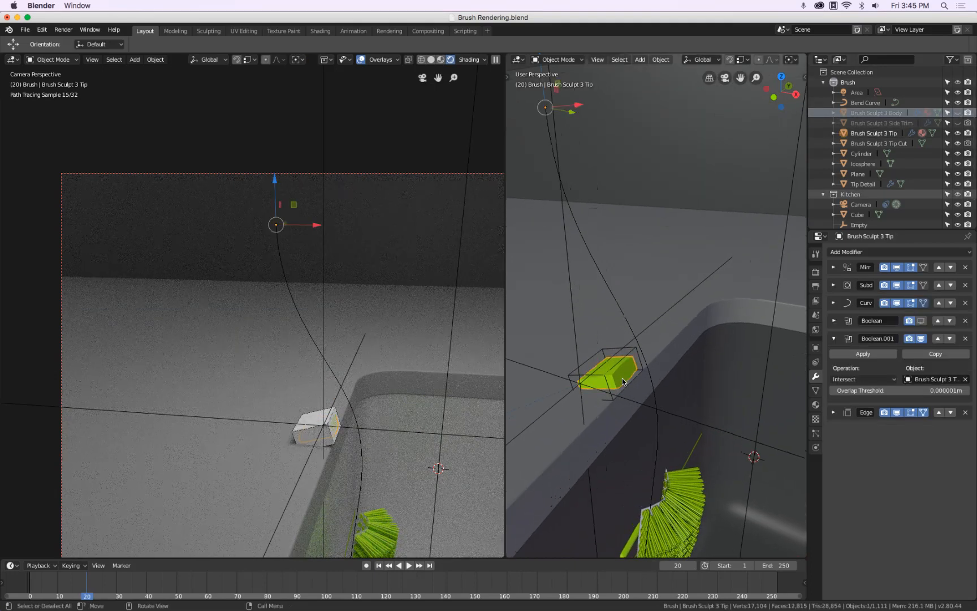
pyautogui.click(832, 285)
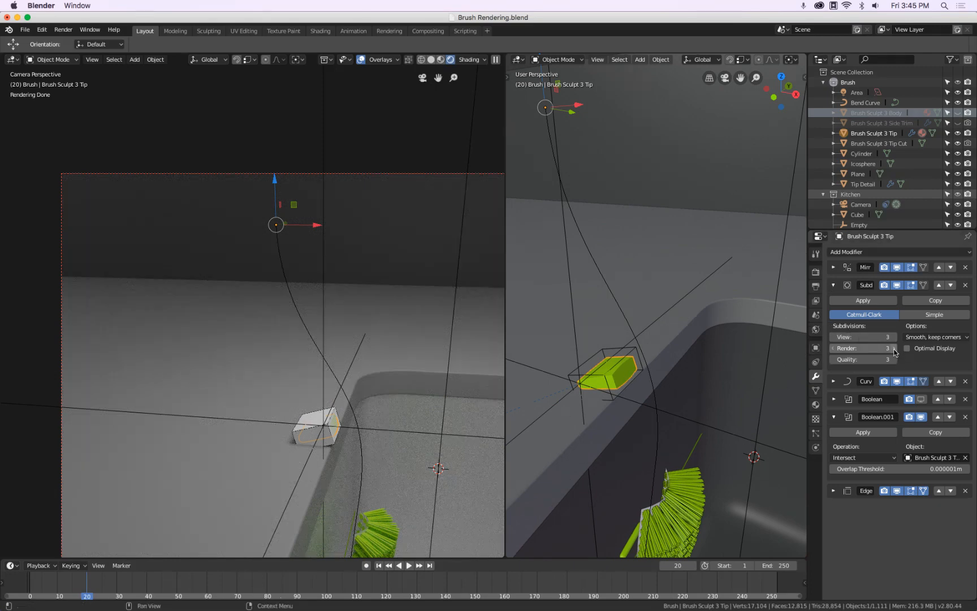
# Step: Disable both Boolean modifiers on Brush Sculpt 3 Tip for viewport and render
pyautogui.click(921, 417)
pyautogui.click(922, 417)
pyautogui.click(911, 417)
pyautogui.click(909, 399)
pyautogui.click(922, 417)
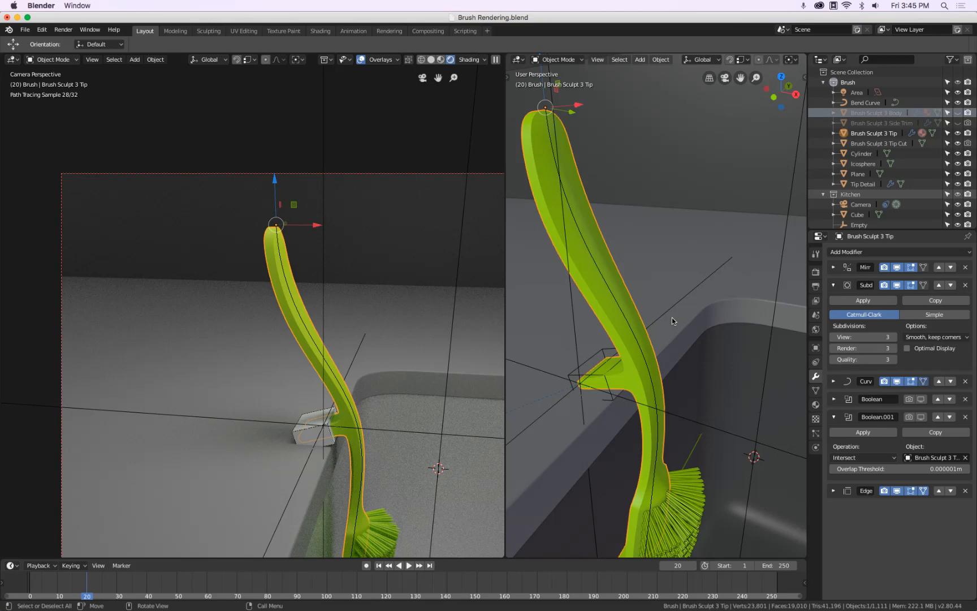
# Step: Hide the Brush Sculpt 3 Tip and Brush Sculpt 3 Tip Cut objects
pyautogui.press('h')
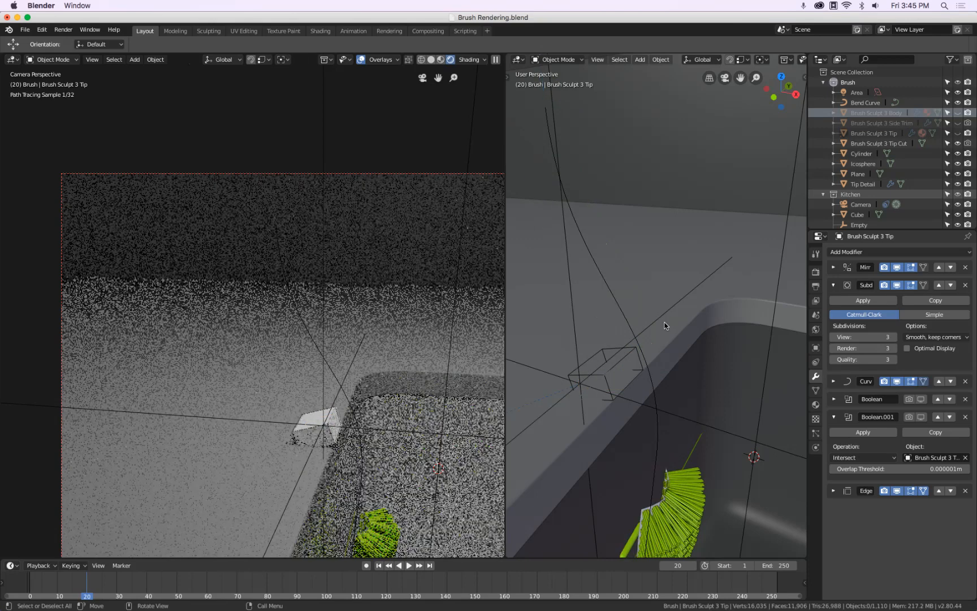
pyautogui.click(613, 369)
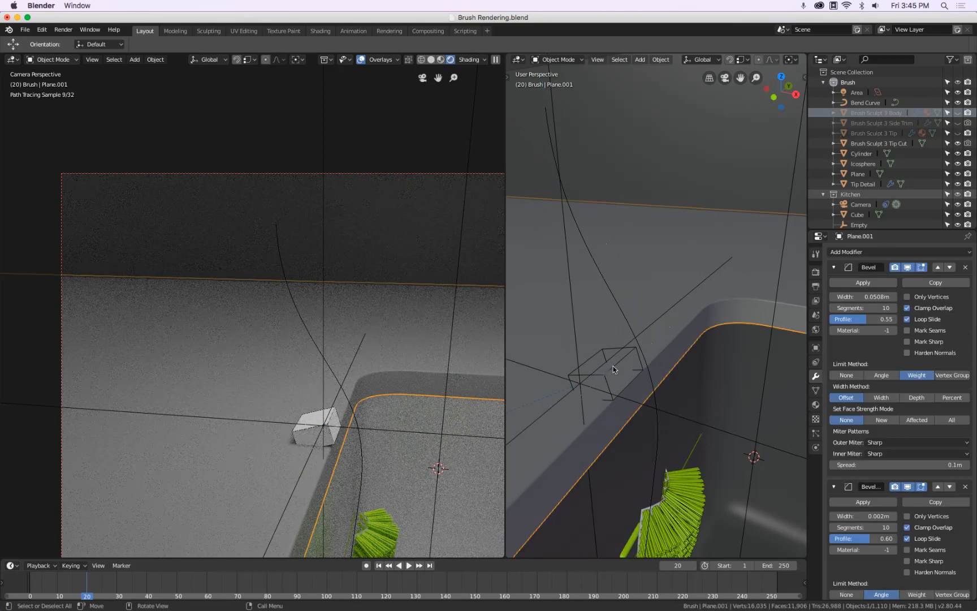
pyautogui.click(613, 366)
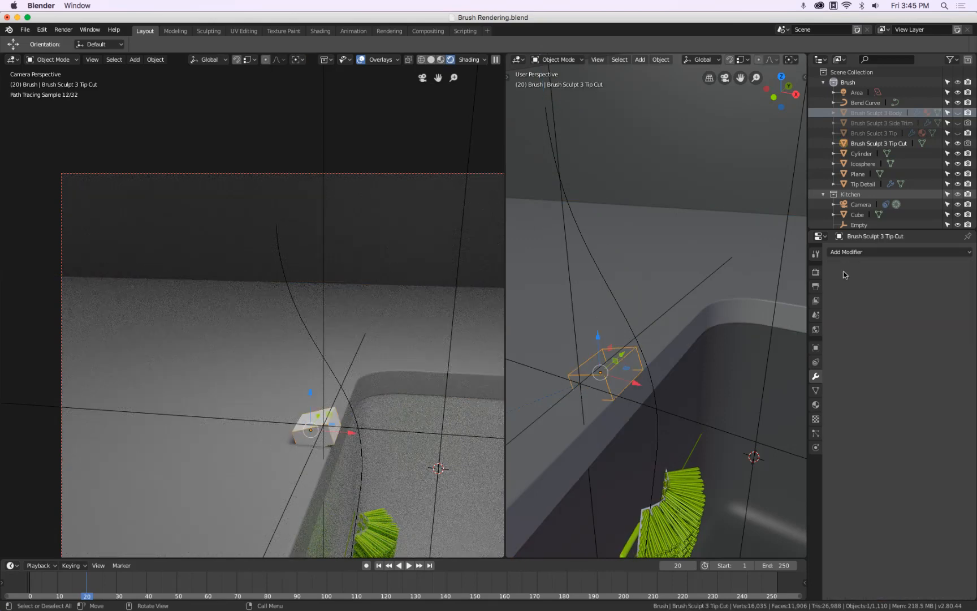
pyautogui.click(957, 144)
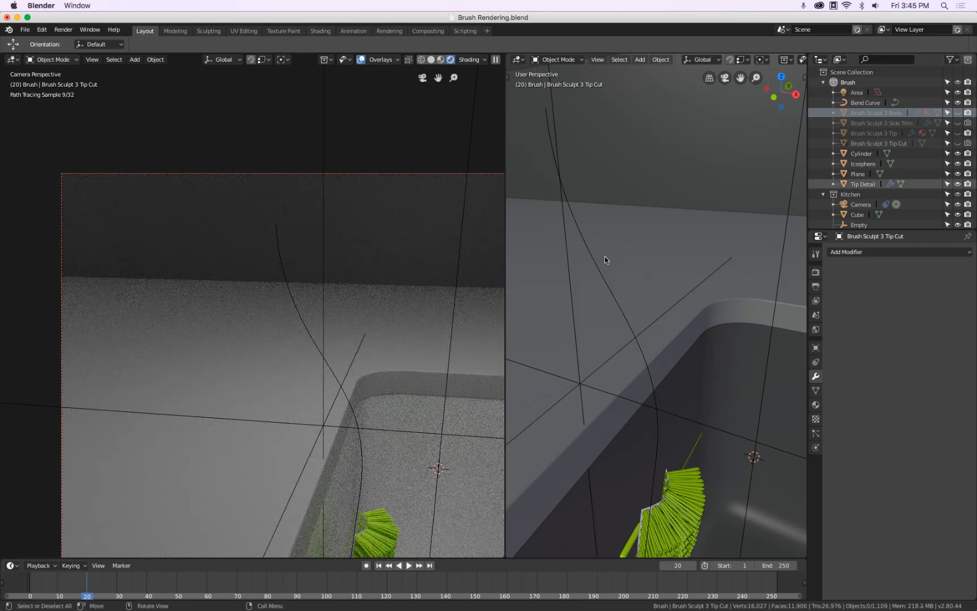
# Step: Reveal all hidden objects and hide only Brush Sculpt 3 Side Trim
pyautogui.hotkey('alt', 'h')
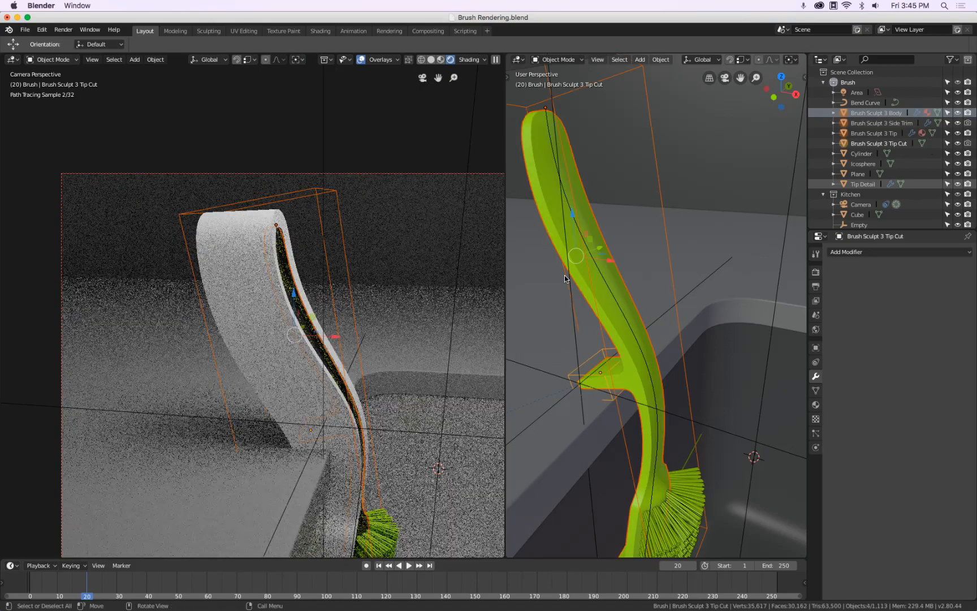
pyautogui.click(317, 198)
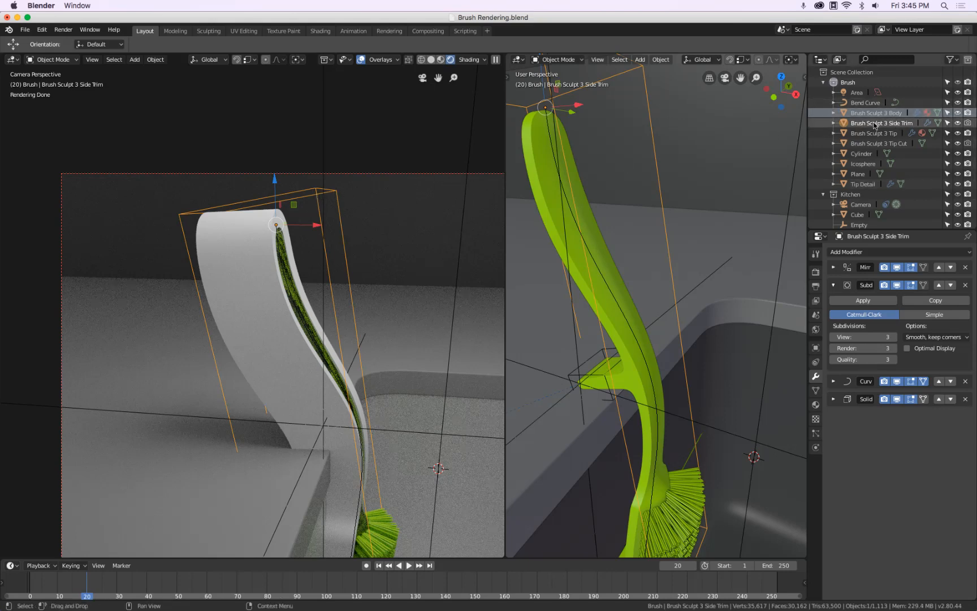
pyautogui.click(957, 123)
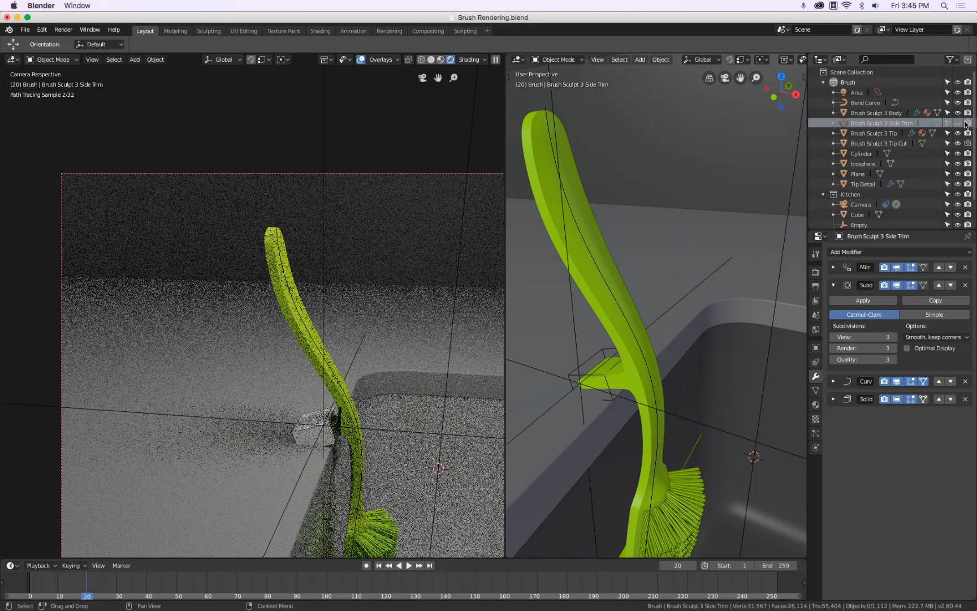
# Step: Enable both Boolean modifiers on Brush Sculpt 3 Body for the viewport
pyautogui.click(574, 165)
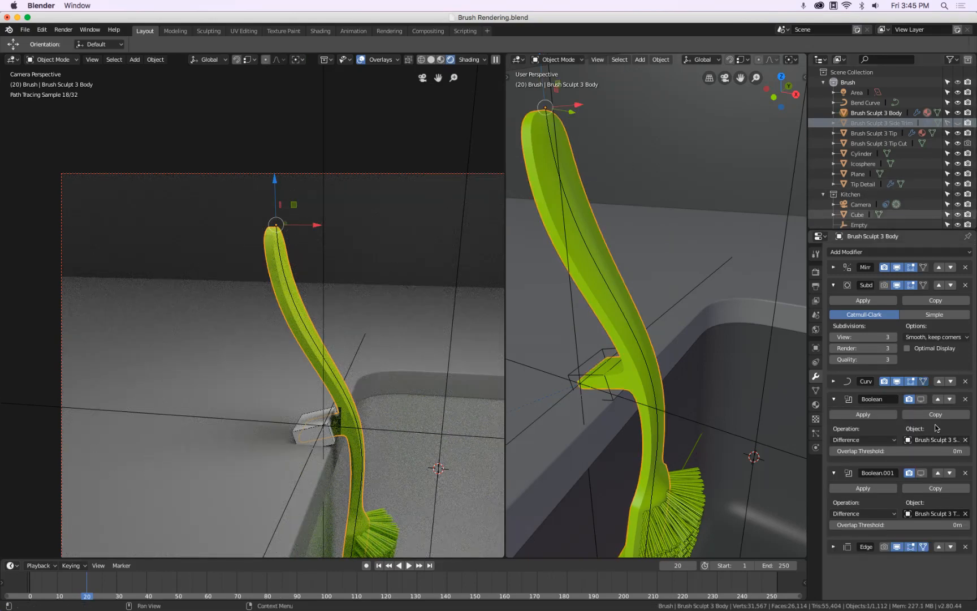
pyautogui.click(922, 400)
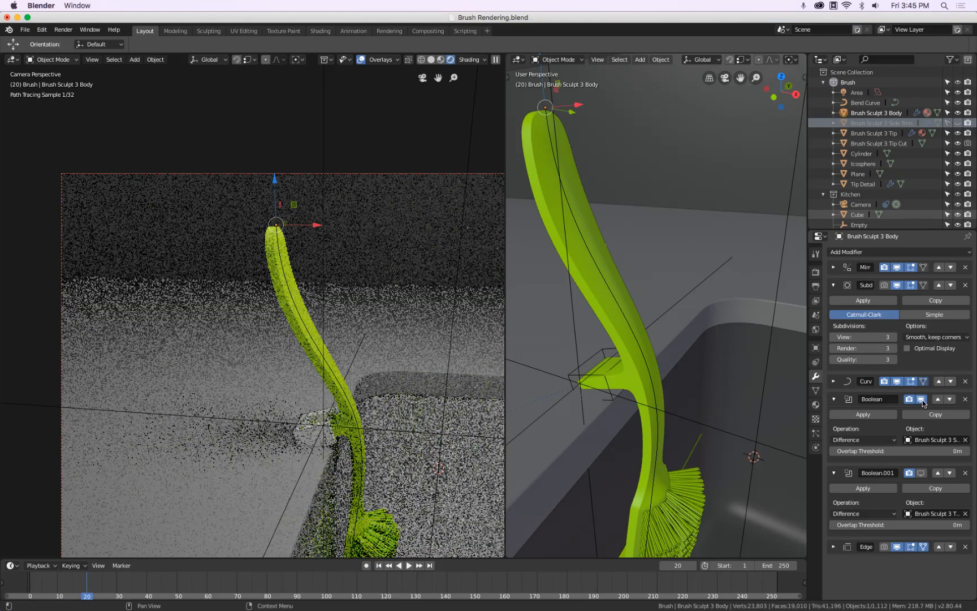
pyautogui.click(922, 473)
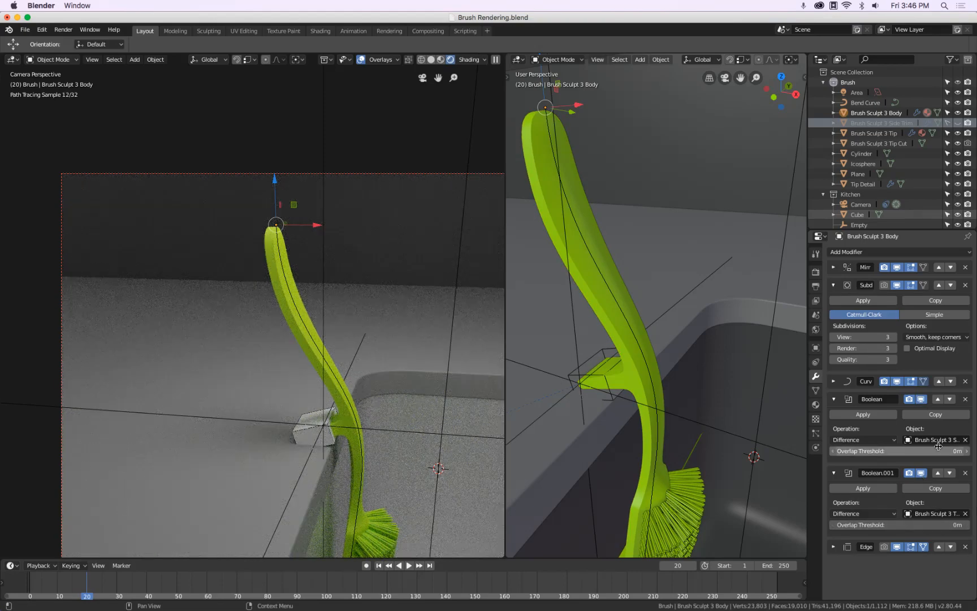
# Step: Try a Subdivision viewport level of 4 on Brush Sculpt 3 Body
pyautogui.click(908, 452)
pyautogui.press('Escape')
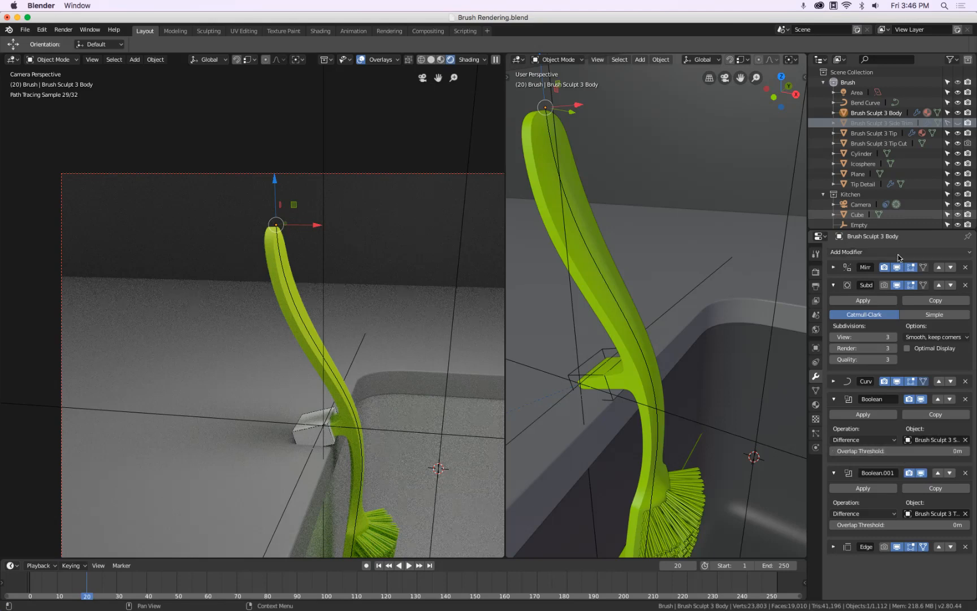
pyautogui.click(895, 337)
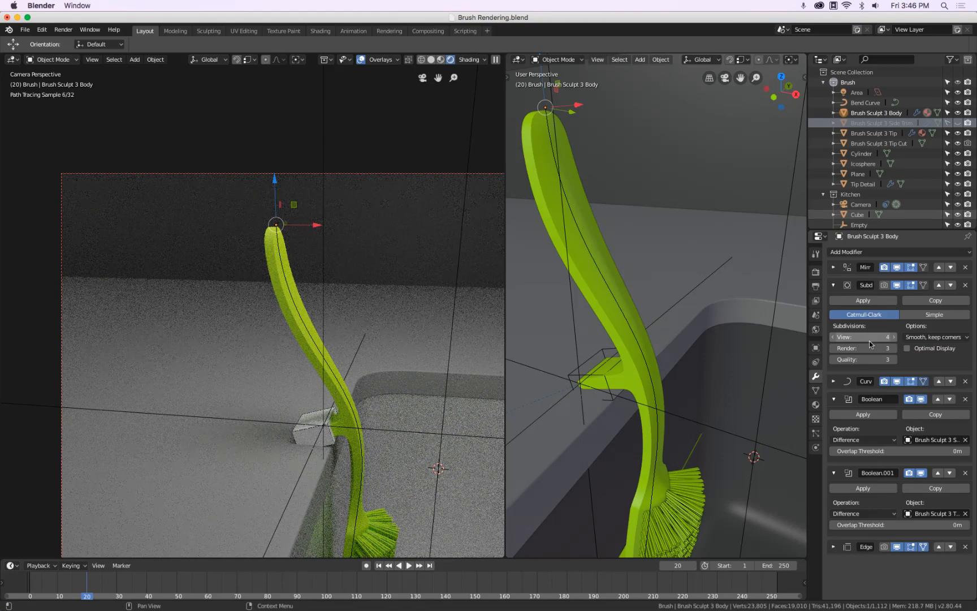
pyautogui.click(593, 355)
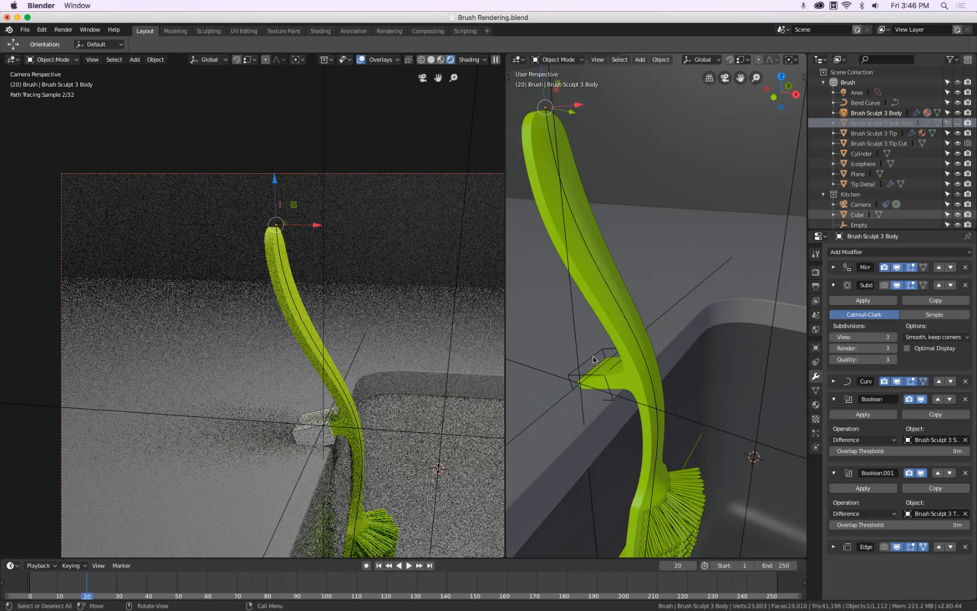
# Step: Select the Brush Sculpt 3 Tip Cut object and set the transform orientation to Local
pyautogui.click(593, 356)
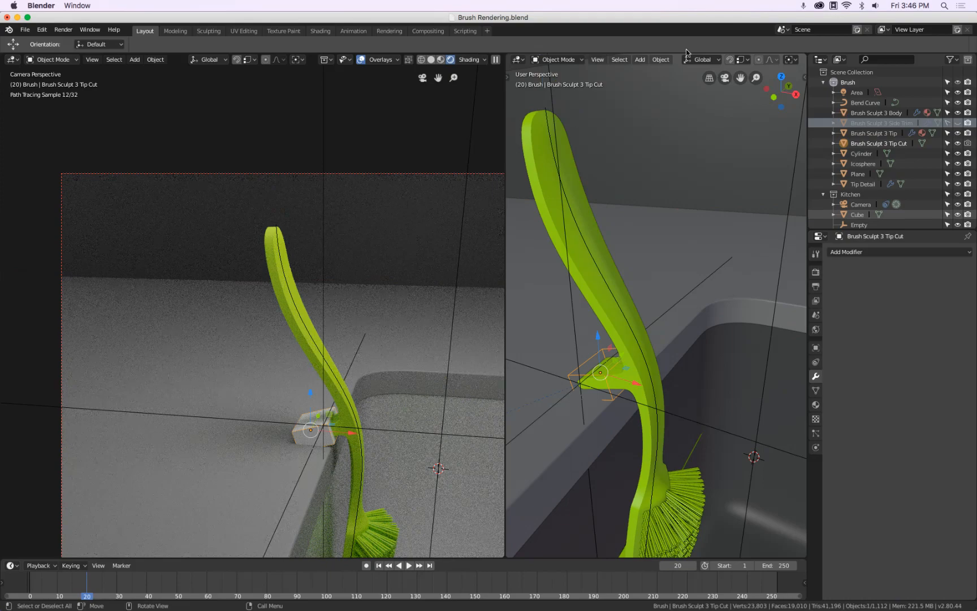
pyautogui.click(704, 60)
pyautogui.click(690, 104)
# Step: Try moving the Brush Sculpt 3 Tip Cut object about 0.026 m along its local axis, away from the handle
pyautogui.moveTo(631, 372); pyautogui.dragTo(619, 375)
pyautogui.press('Escape')
pyautogui.moveTo(532, 609)
pyautogui.moveTo(631, 372); pyautogui.dragTo(595, 374)
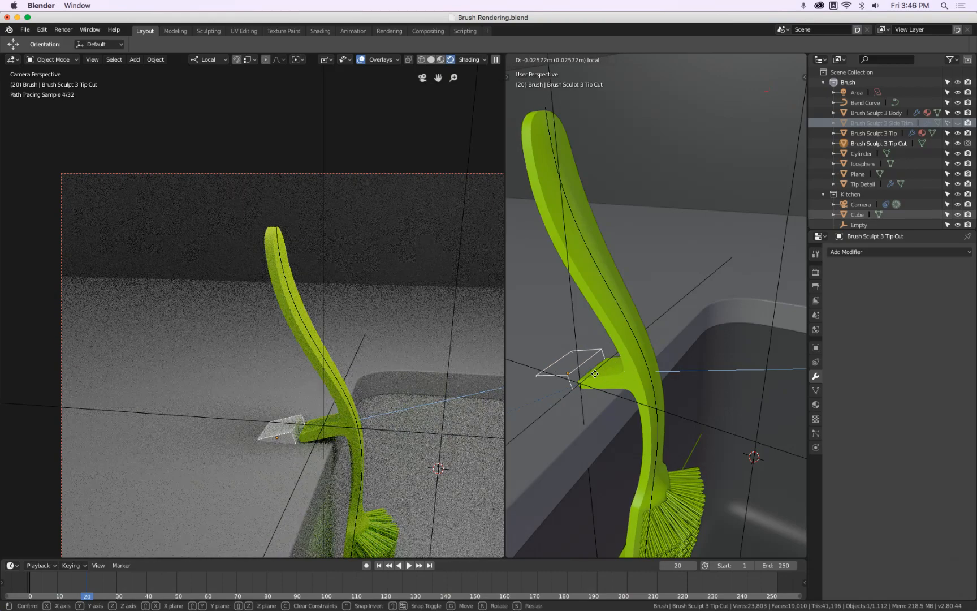
pyautogui.rightClick(595, 373)
pyautogui.press('Escape')
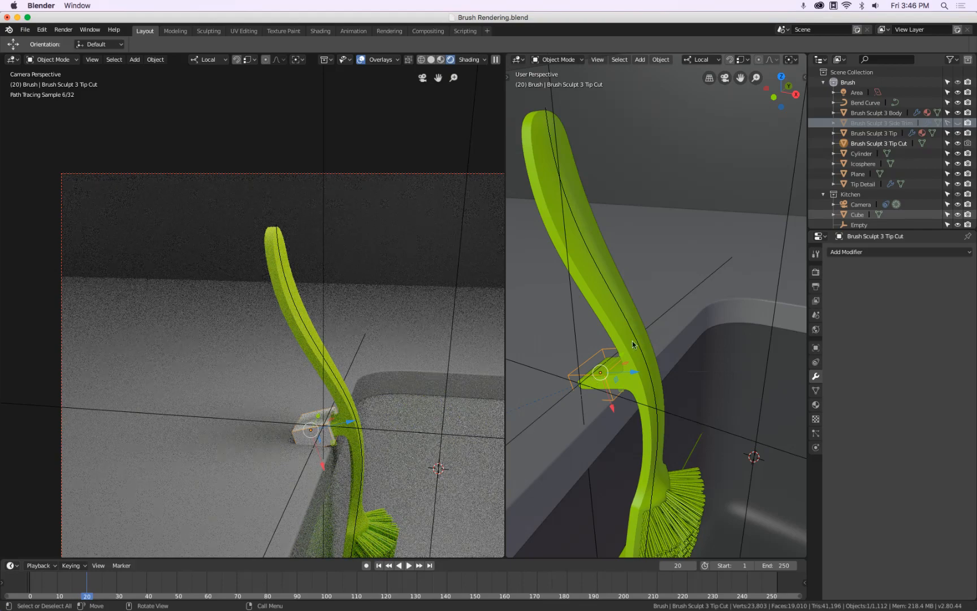
# Step: Hide Brush Sculpt 3 Tip Cut and re-enable both Boolean modifiers on Brush Sculpt 3 Tip for viewport and render
pyautogui.click(957, 143)
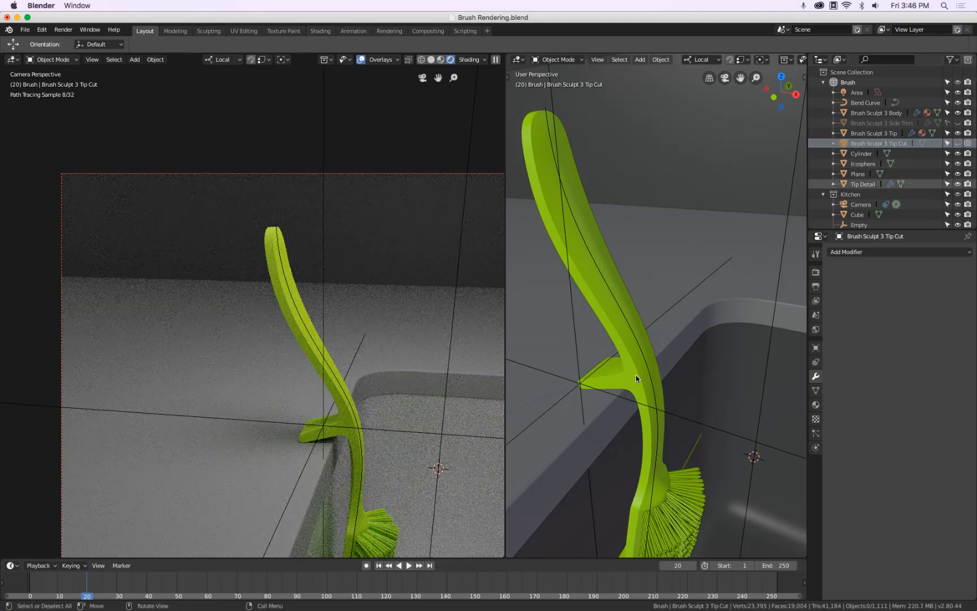
pyautogui.click(869, 113)
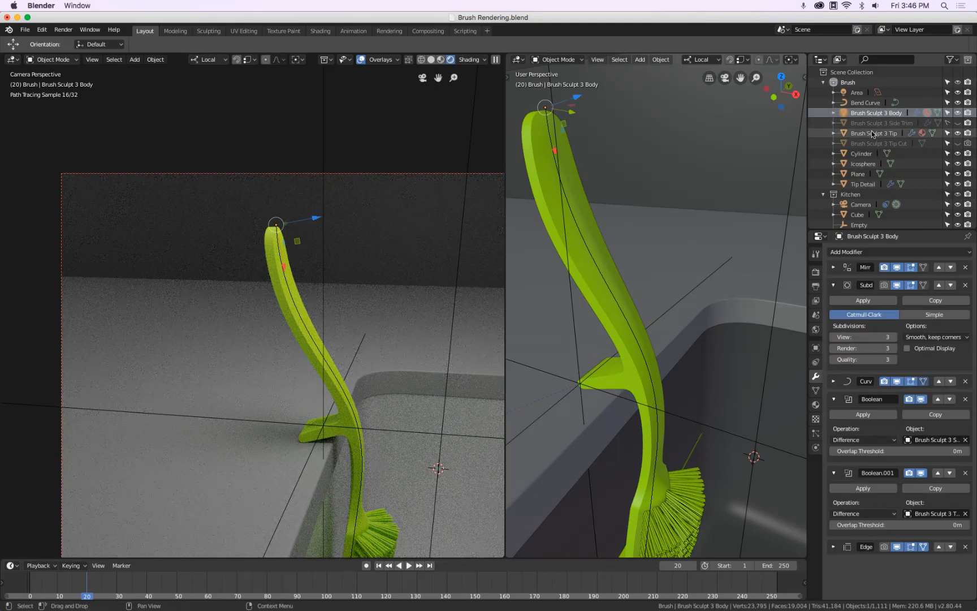
pyautogui.click(869, 134)
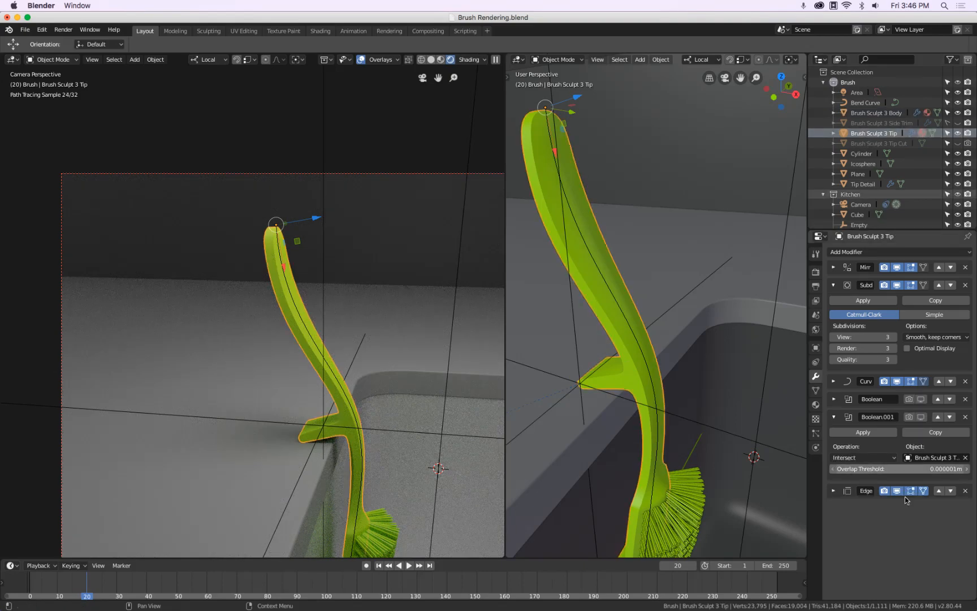
pyautogui.click(918, 418)
pyautogui.click(920, 400)
pyautogui.click(908, 400)
pyautogui.click(907, 414)
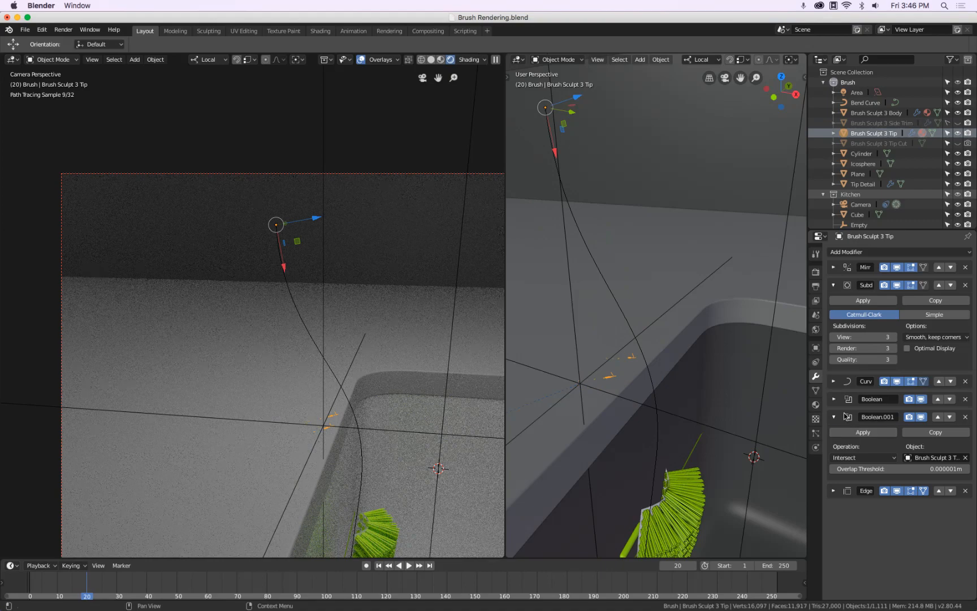
# Step: Set the overlap threshold of both Boolean modifiers on Brush Sculpt 3 Tip to 0 m
pyautogui.click(834, 398)
pyautogui.click(914, 451)
pyautogui.write('0')
pyautogui.press('Return')
pyautogui.click(898, 524)
pyautogui.write('0')
pyautogui.press('Return')
# Step: Disable the first Boolean modifier for viewport and render on both Brush Sculpt 3 Tip and Brush Sculpt 3 Body
pyautogui.click(916, 399)
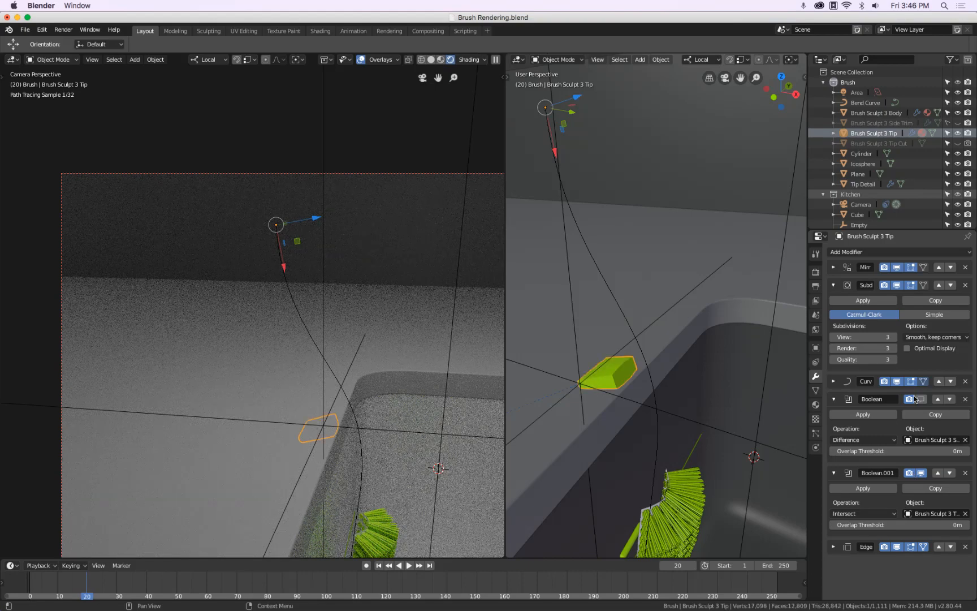
pyautogui.click(910, 399)
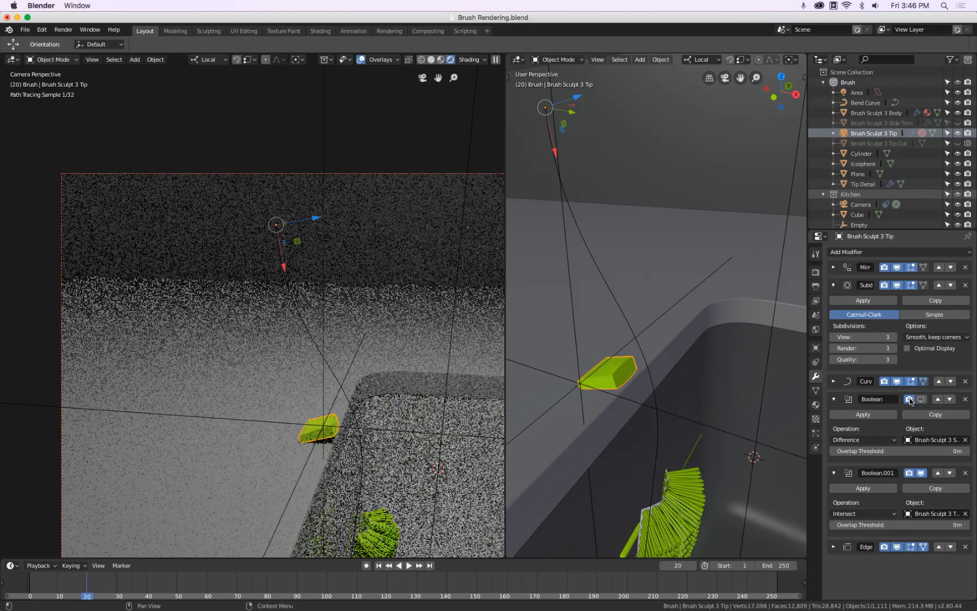
pyautogui.click(880, 113)
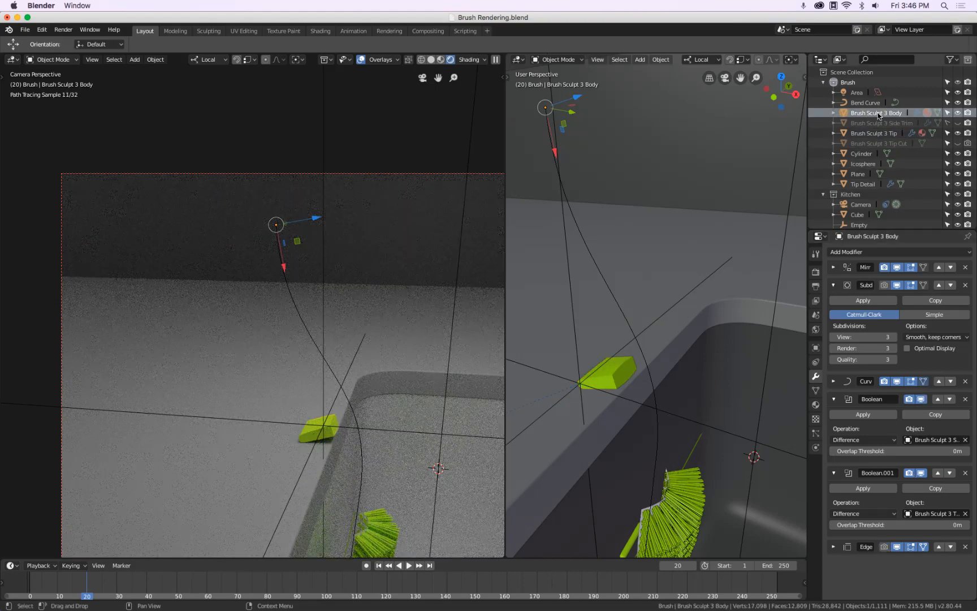
pyautogui.click(922, 398)
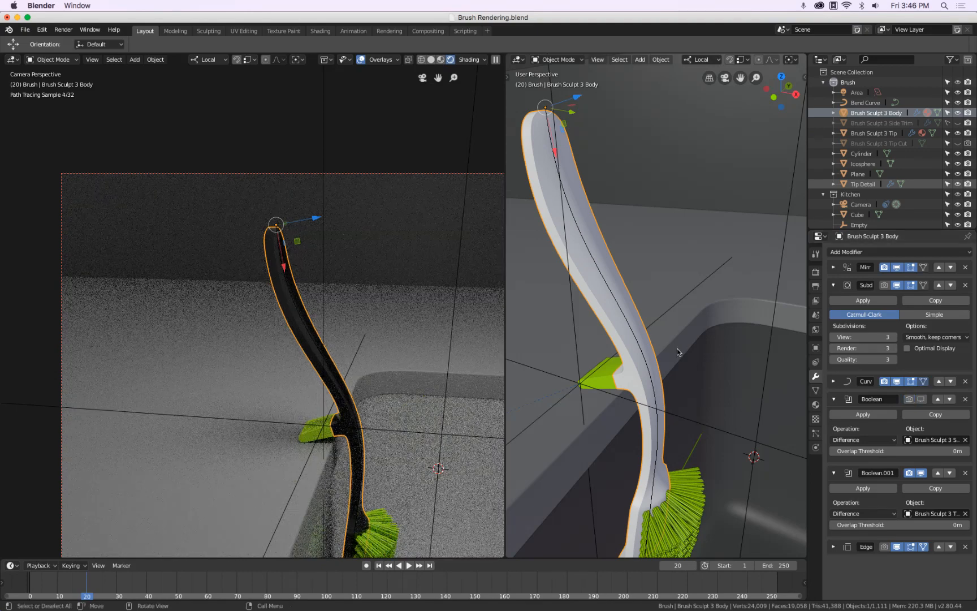
pyautogui.scroll(-3, 216, 402)
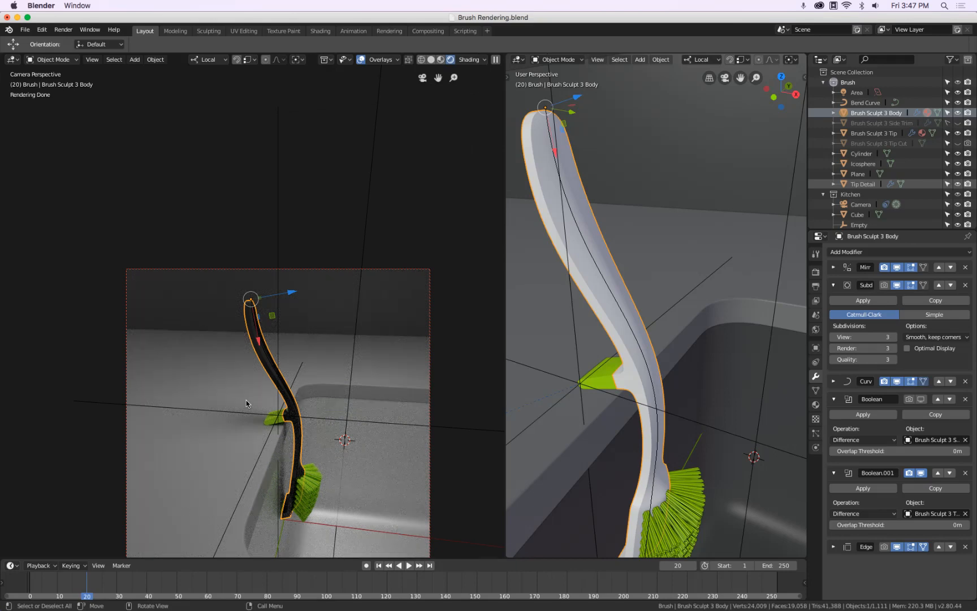
pyautogui.click(909, 399)
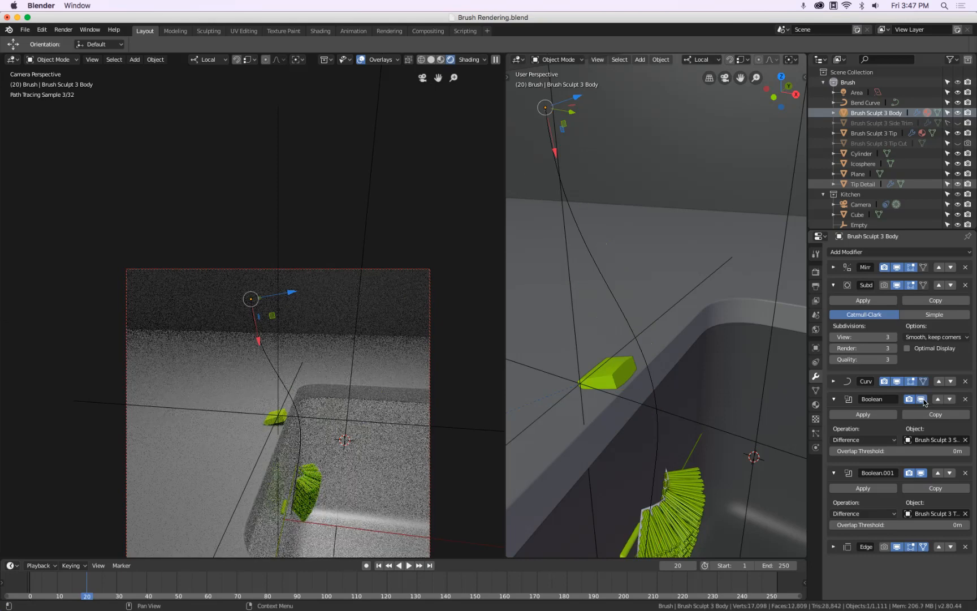
pyautogui.click(908, 400)
pyautogui.click(908, 400)
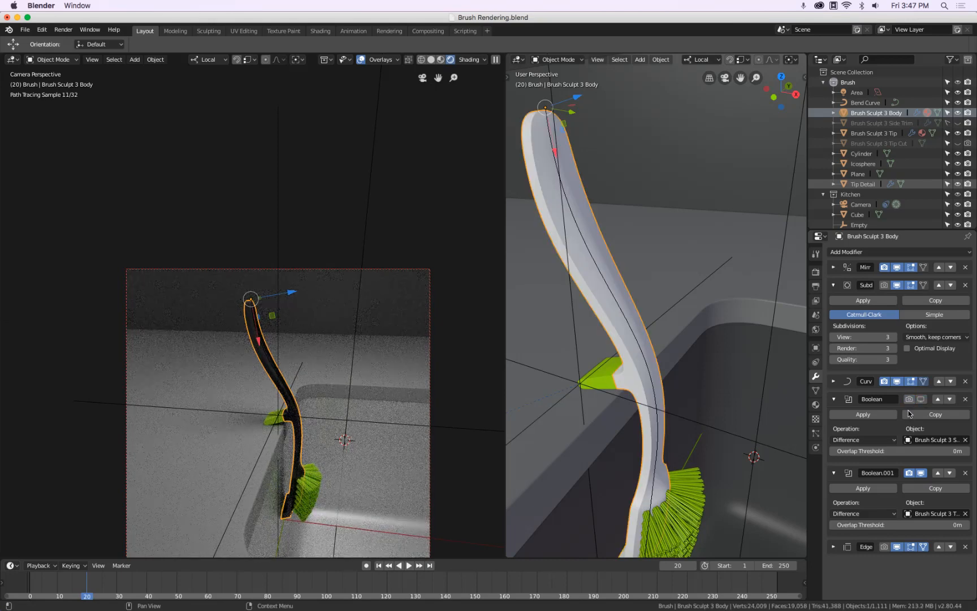
pyautogui.click(834, 399)
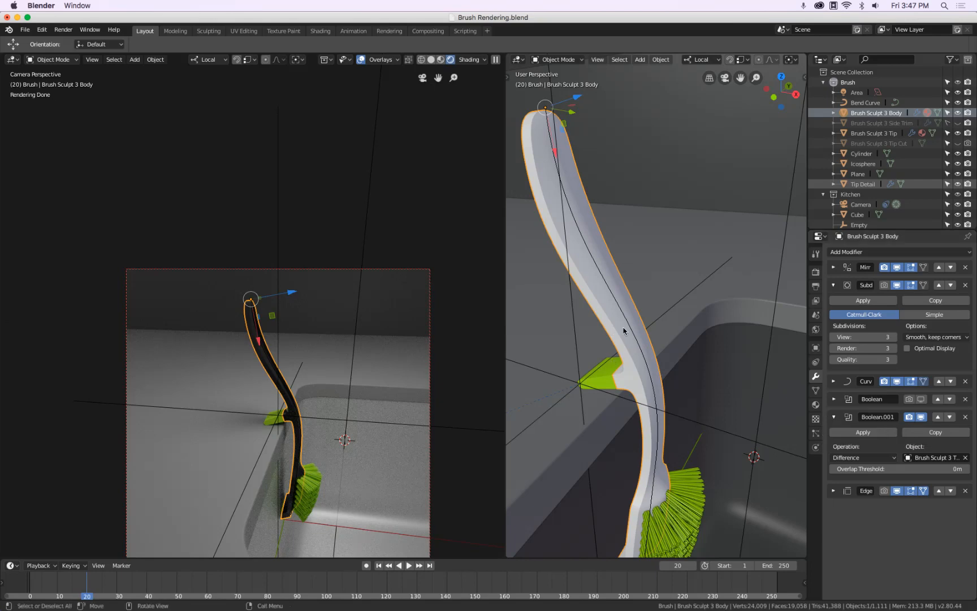
# Step: Exclude the Brush Sculpt 3 Side Trim cutter from rendering, like the Brush Sculpt 3 Tip Cut object
pyautogui.click(595, 385)
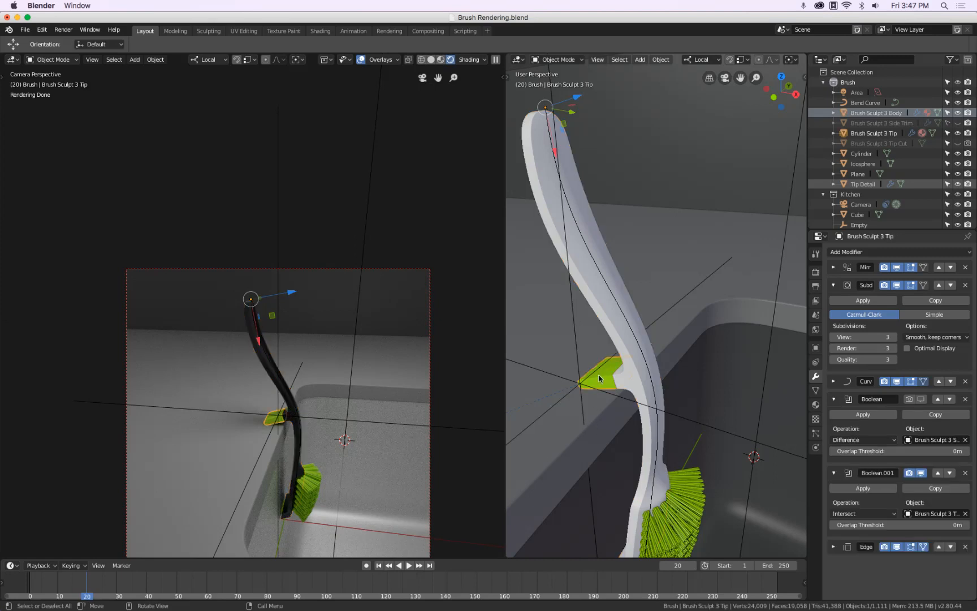
pyautogui.click(967, 143)
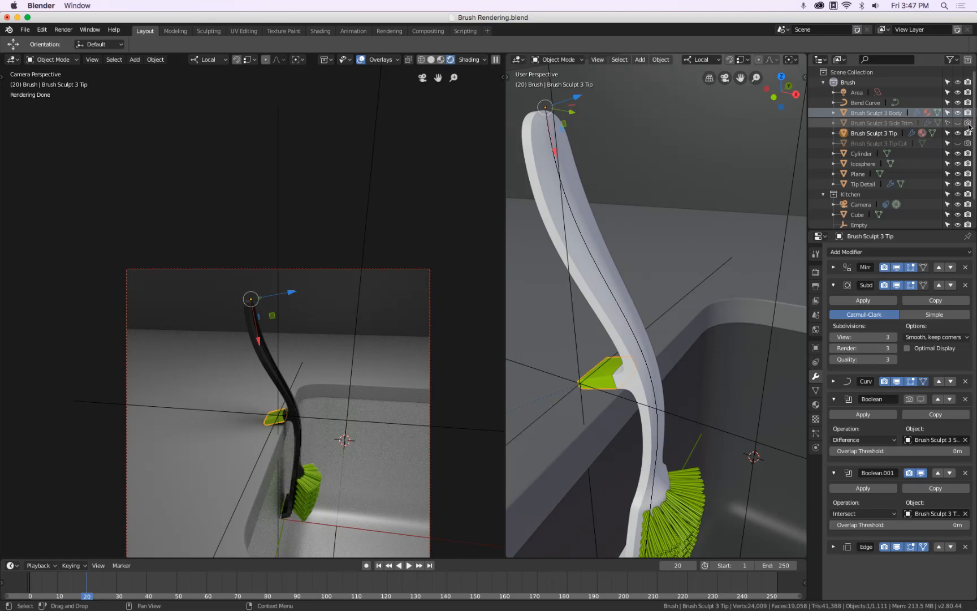
pyautogui.click(947, 144)
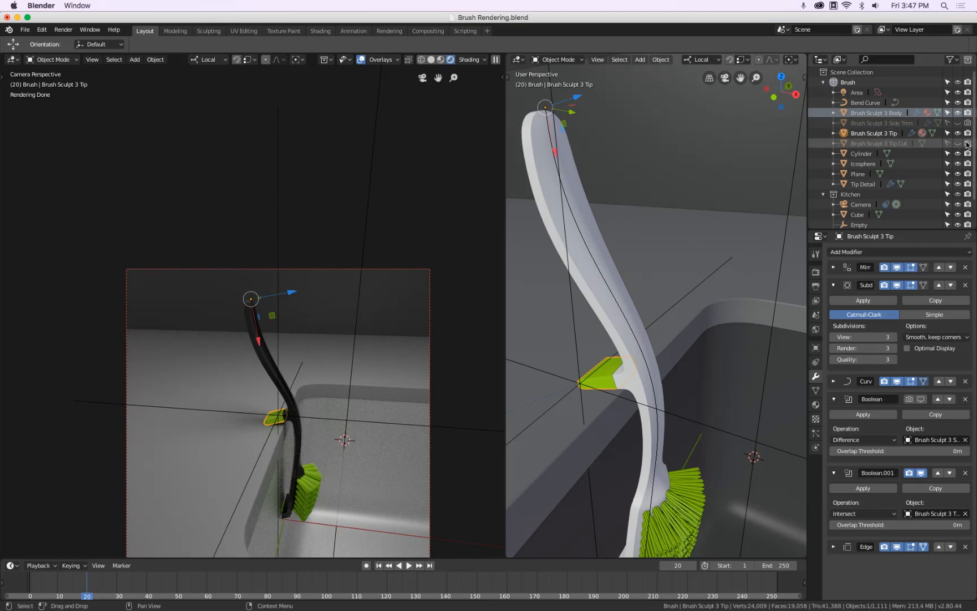
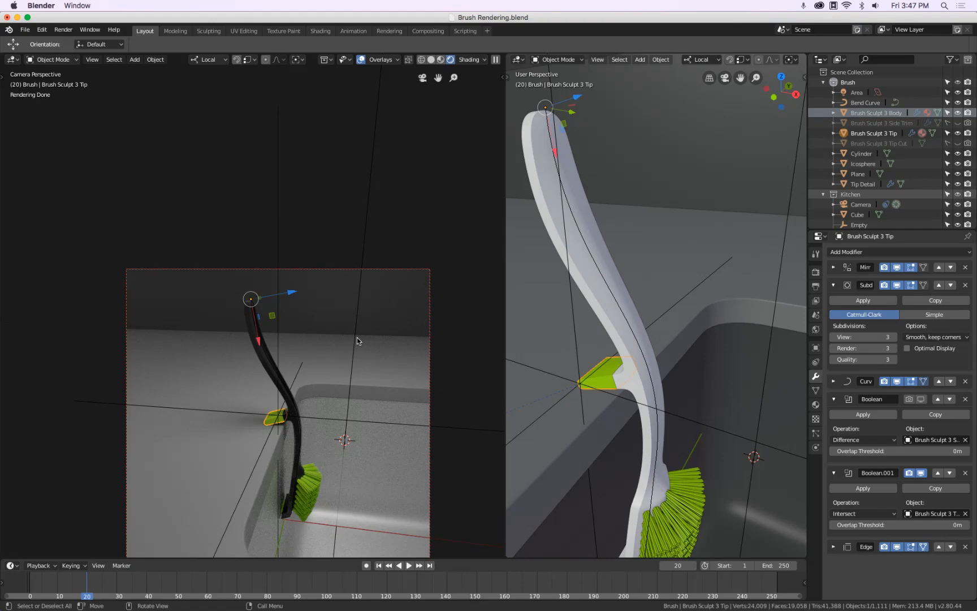
# Step: Select the sink basin object, Plane.002
pyautogui.scroll(3, 357, 336)
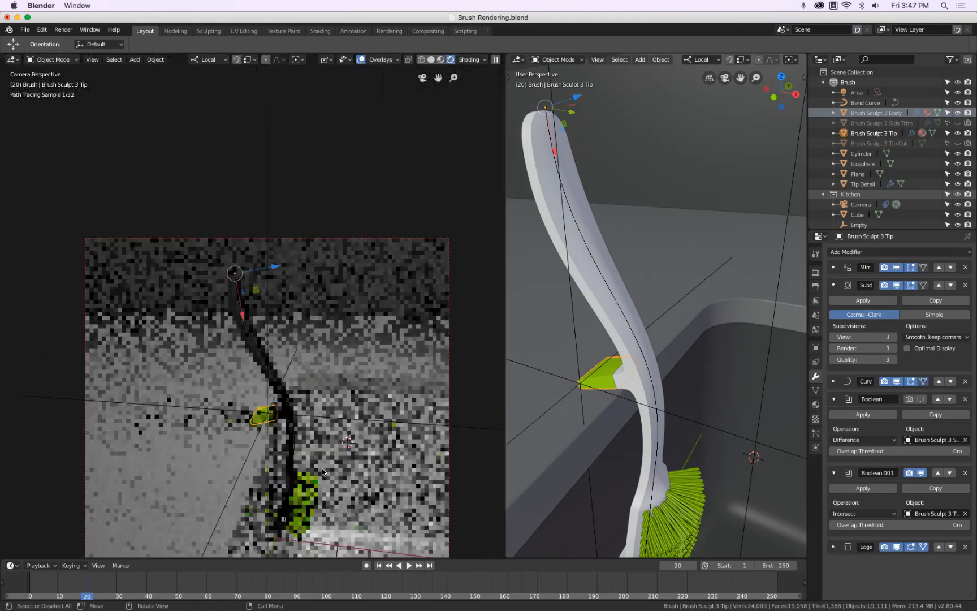
pyautogui.click(592, 418)
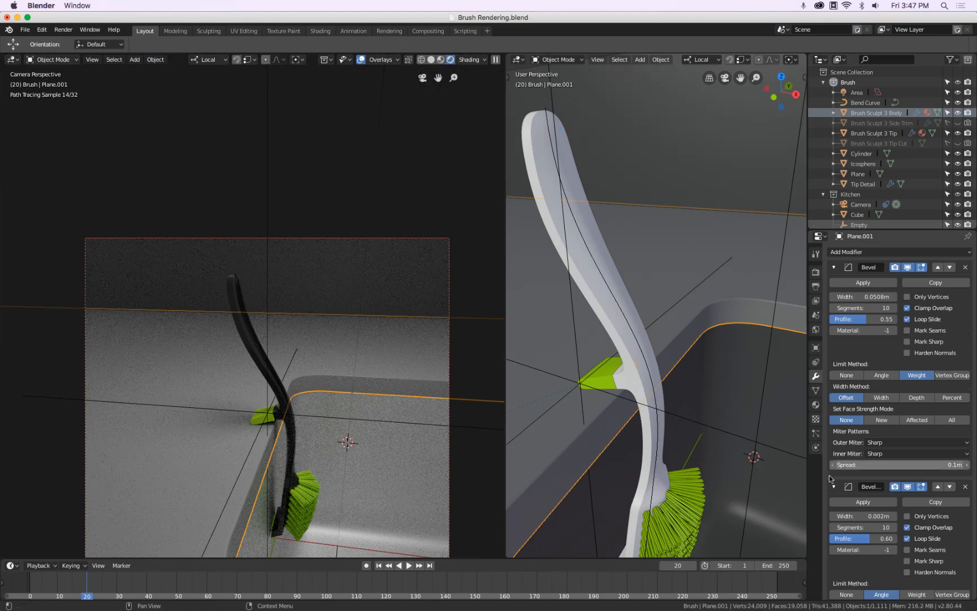
pyautogui.click(735, 371)
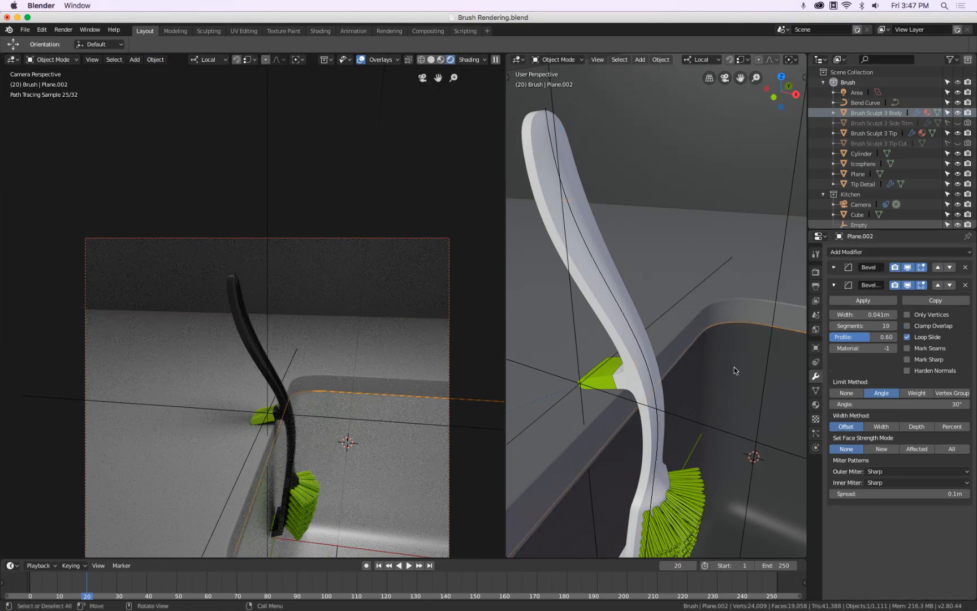
pyautogui.keyDown('shift'); pyautogui.moveTo(381, 455); pyautogui.dragTo(366, 383, button='middle'); pyautogui.keyUp('shift')
# Step: Switch to Finder, preview the reference photo edge_dish_brush_grn_is1.jpg to compare the sink's colour, and return to Blender
pyautogui.press('super+Tab')
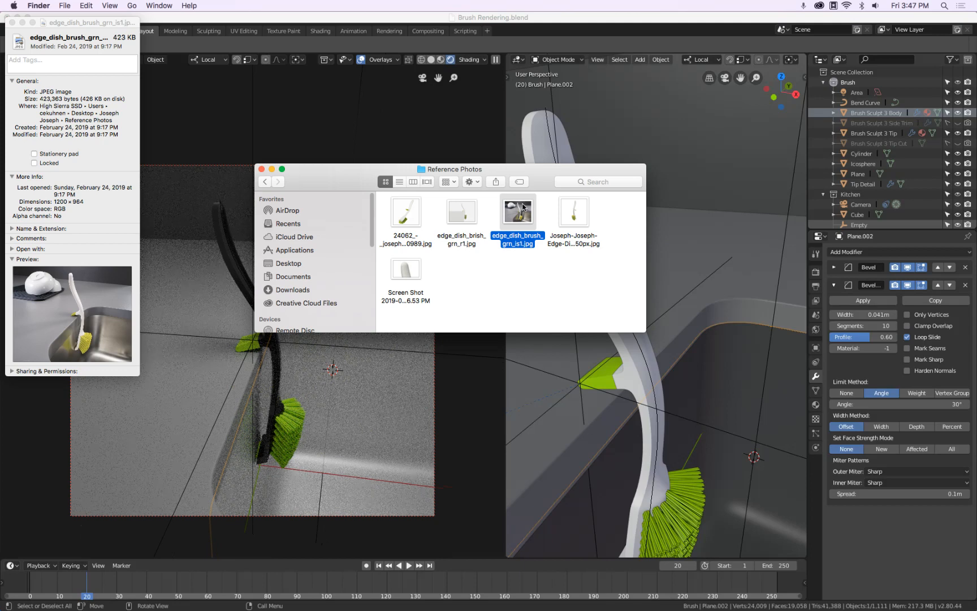
pyautogui.press('space')
pyautogui.press('space')
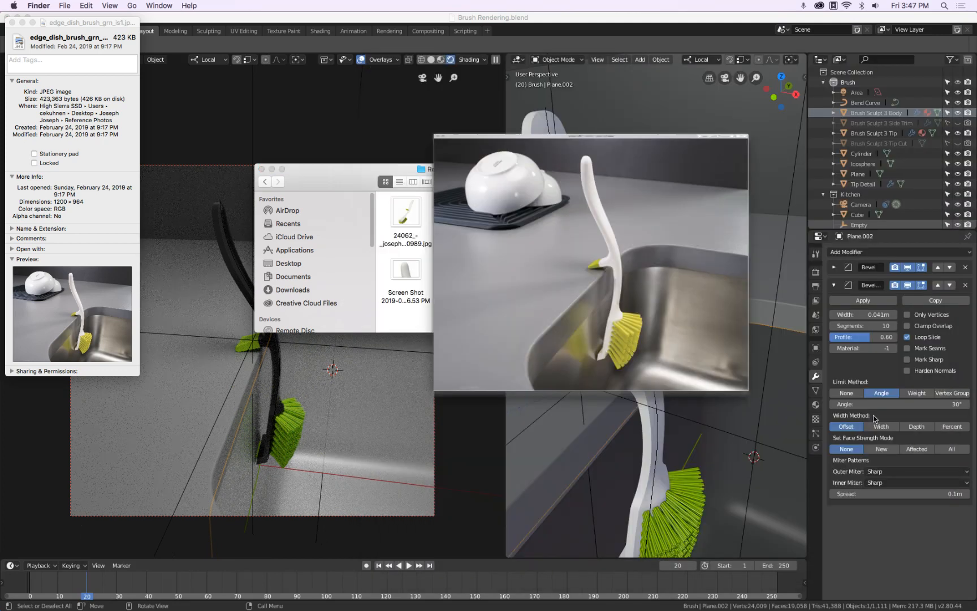
pyautogui.press('super+Tab')
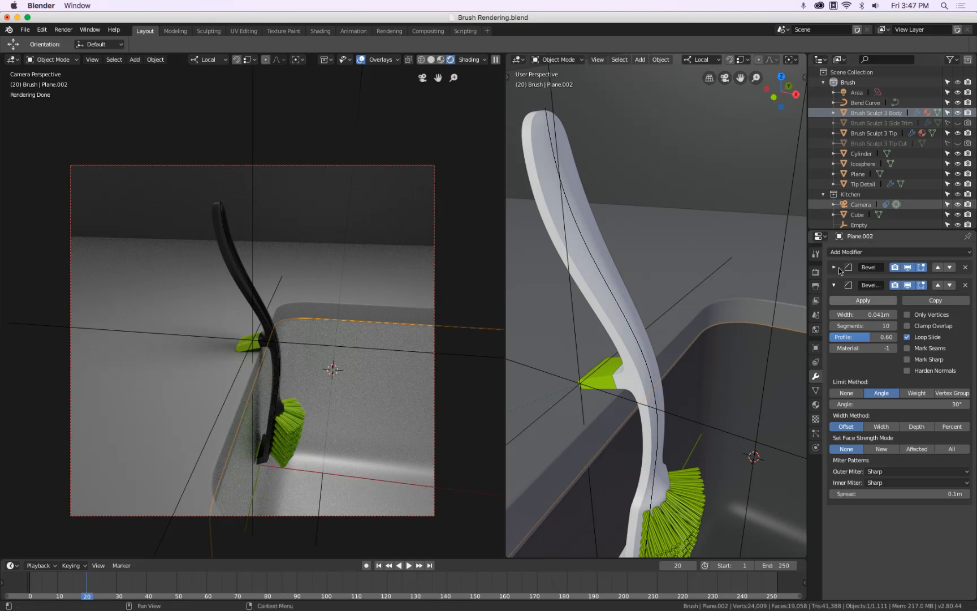
# Step: Tint the base color of the sink basin's Steel material warm, with hue 0.141 and very low saturation
pyautogui.click(824, 82)
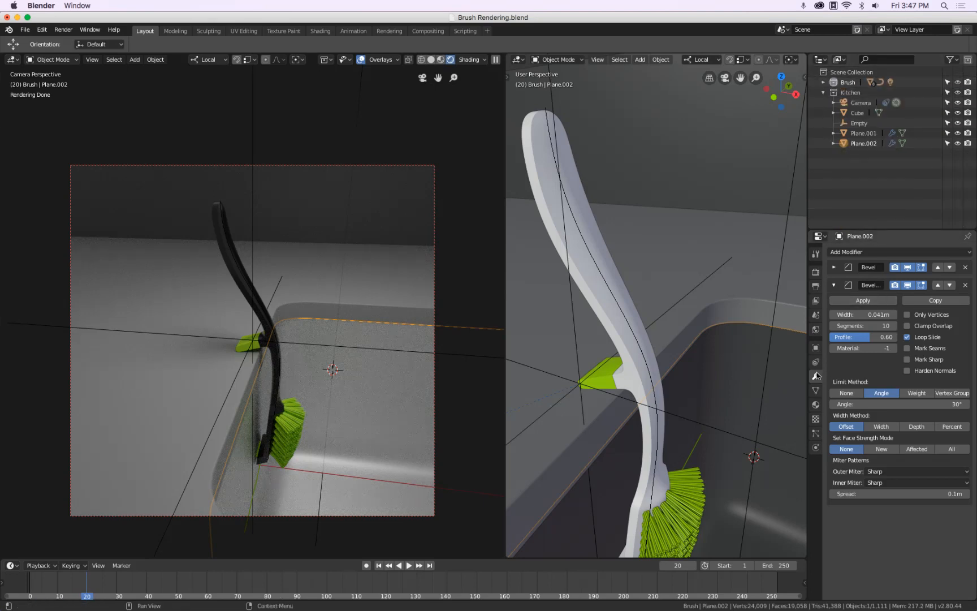
pyautogui.click(815, 404)
pyautogui.click(929, 427)
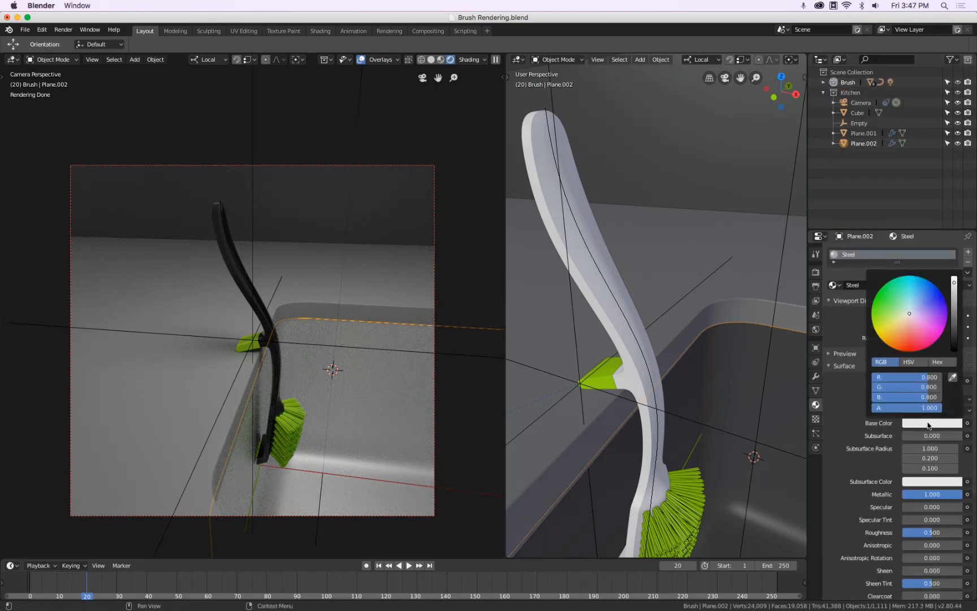
pyautogui.click(911, 361)
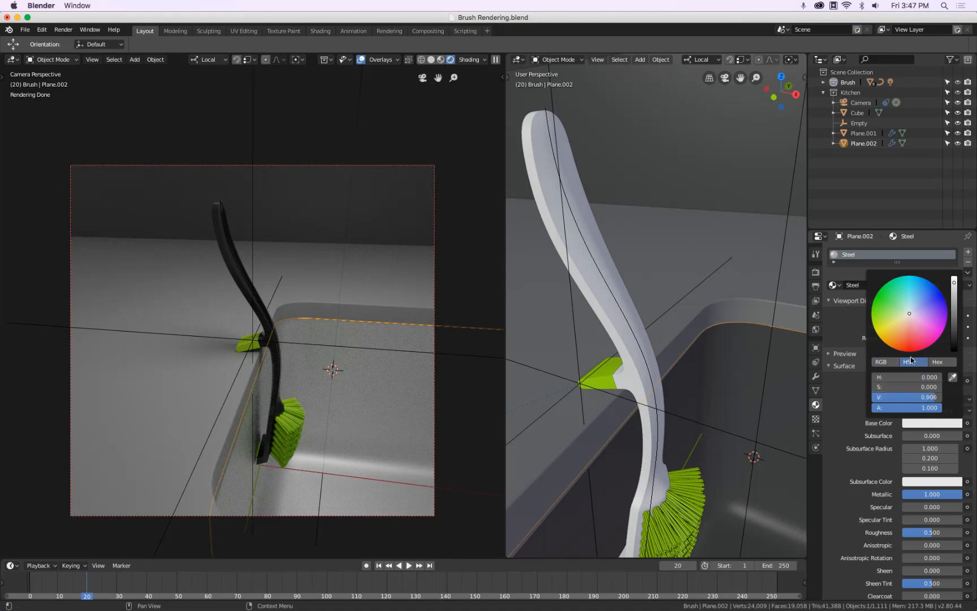
pyautogui.click(889, 331)
pyautogui.moveTo(888, 329); pyautogui.dragTo(890, 328)
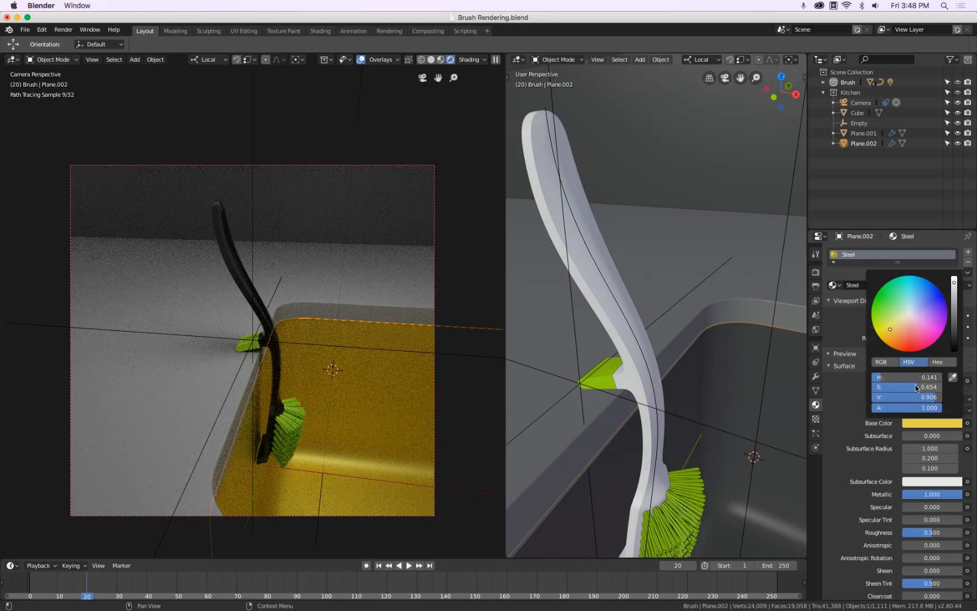
pyautogui.moveTo(916, 389); pyautogui.dragTo(872, 395)
# Step: Try lower roughness values on the Steel material, starting with 0 and ending at about 0.16
pyautogui.doubleClick(939, 532)
pyautogui.write('0')
pyautogui.press('Return')
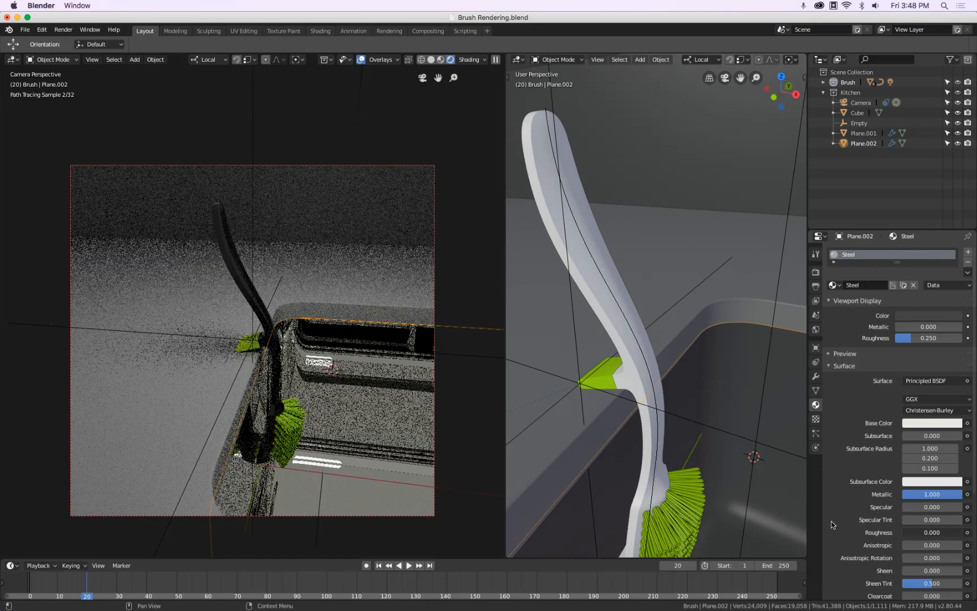
pyautogui.moveTo(914, 531); pyautogui.dragTo(930, 533)
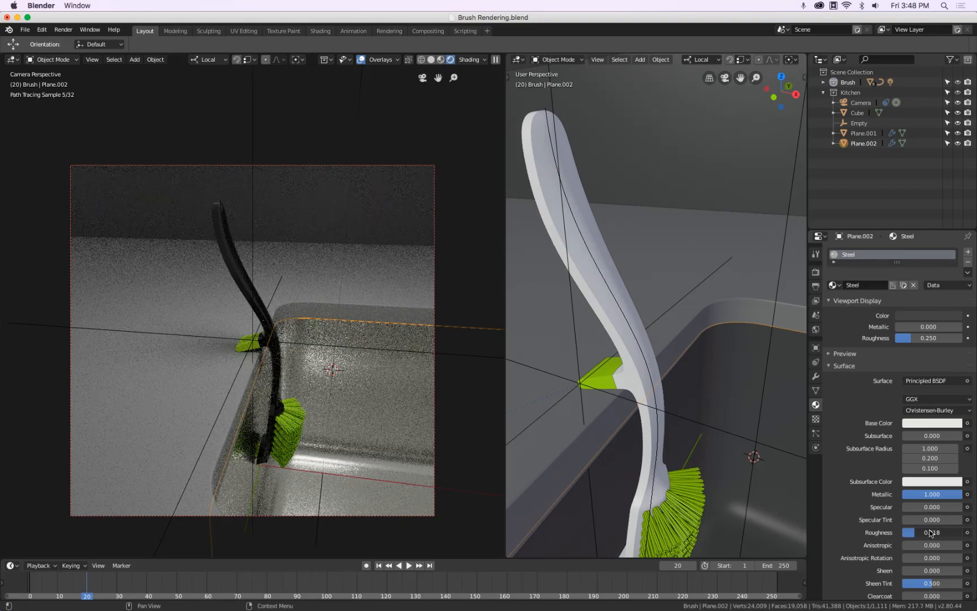
pyautogui.moveTo(930, 533); pyautogui.dragTo(928, 535)
# Step: Switch to Finder, preview the reference photo to examine the steel's reflections, and return to Blender
pyautogui.press('super+Tab')
pyautogui.press('space')
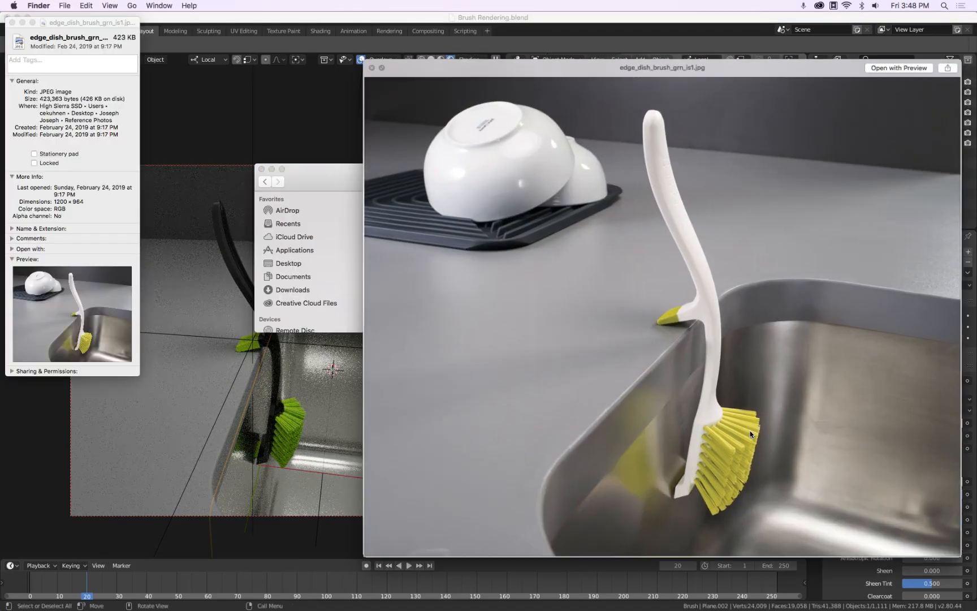
pyautogui.press('space')
pyautogui.press('super+Tab')
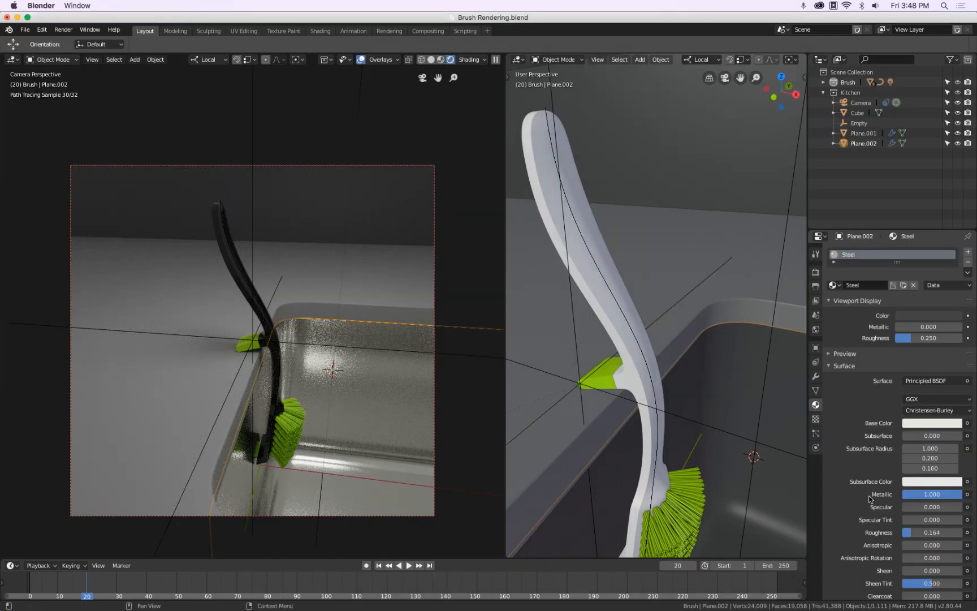
# Step: Try a roughness of 0.25 on the Steel material, then settle on 0.3
pyautogui.click(917, 532)
pyautogui.press('BackSpace')
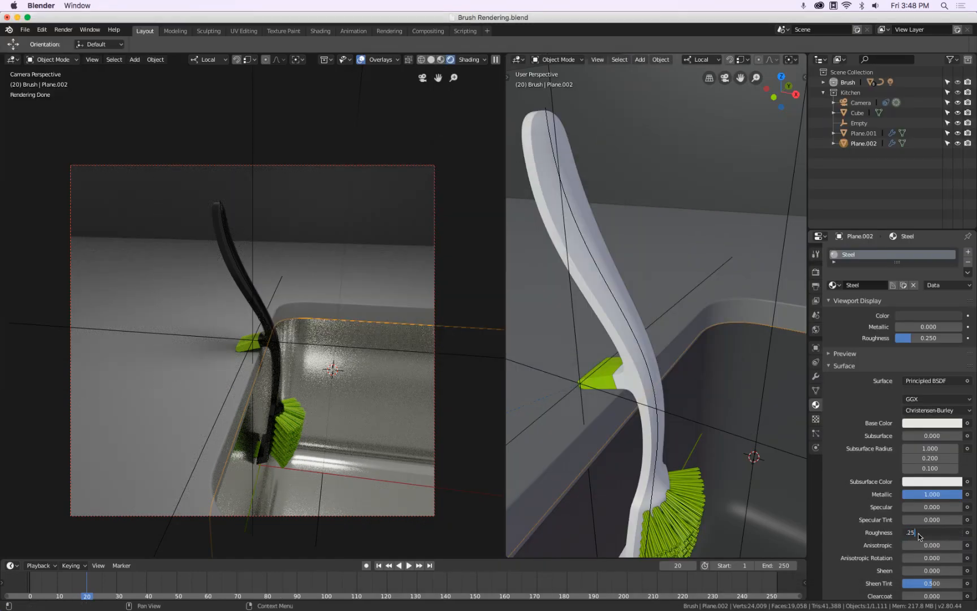
pyautogui.write('.25')
pyautogui.press('Return')
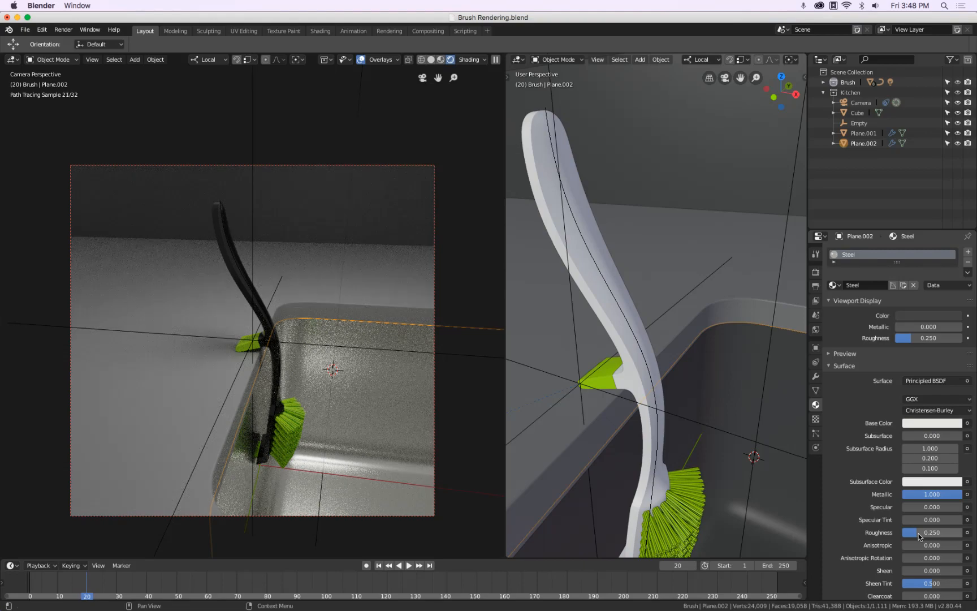
pyautogui.click(918, 533)
pyautogui.write('.3')
pyautogui.press('Return')
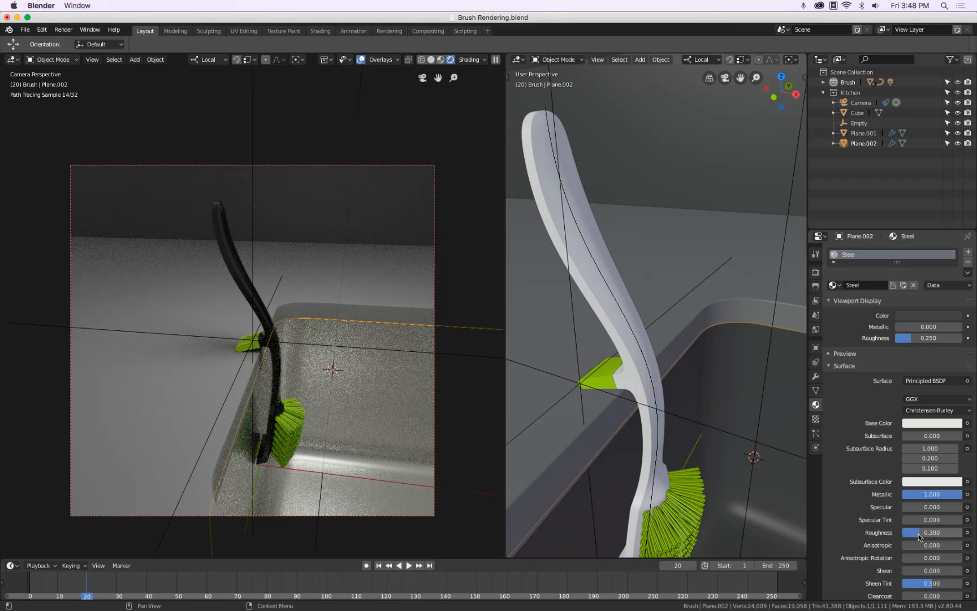
# Step: Select the countertop and set its Counter Top material's roughness to 0 and specular to 1.0
pyautogui.click(759, 283)
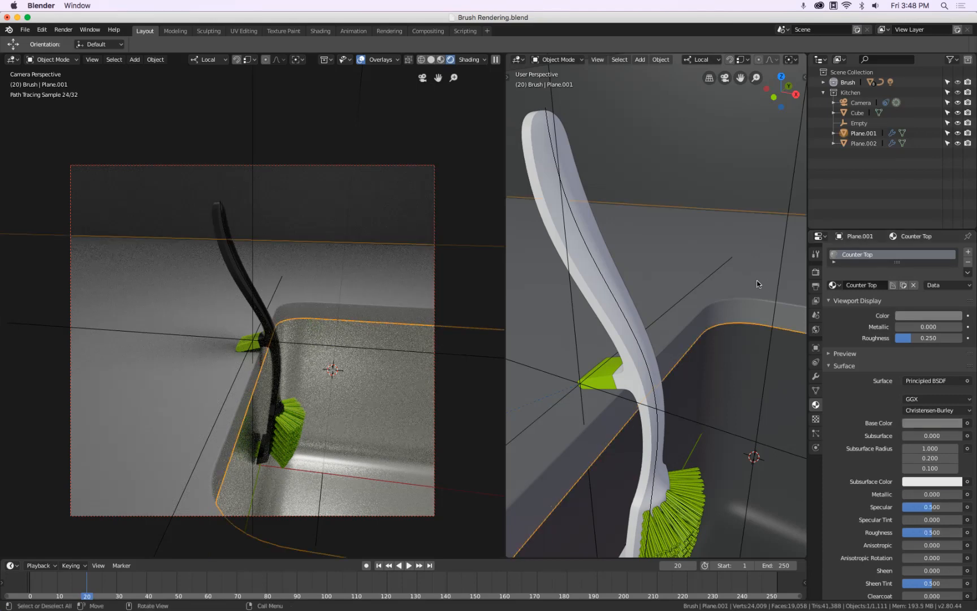
pyautogui.click(923, 533)
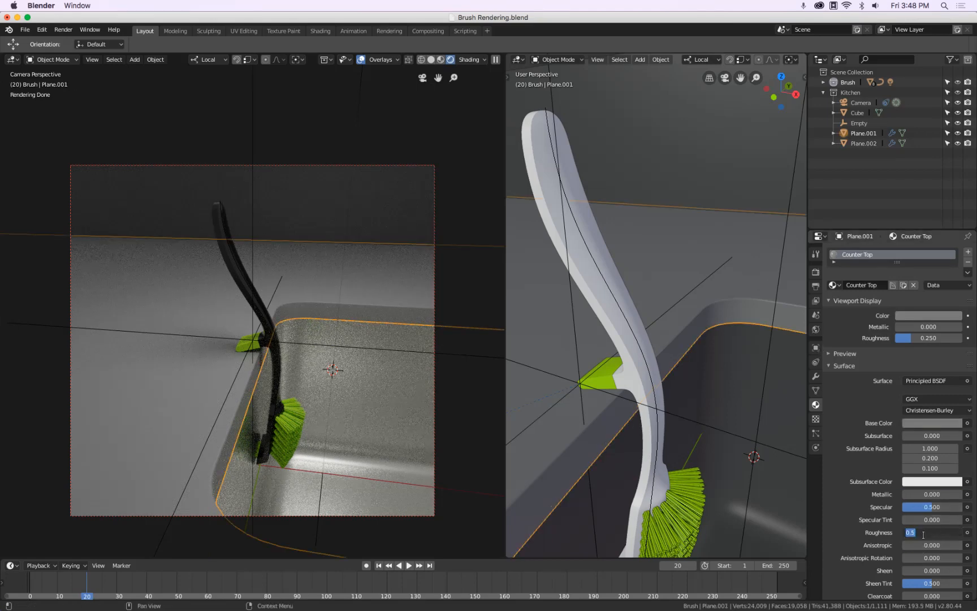
pyautogui.press('Return')
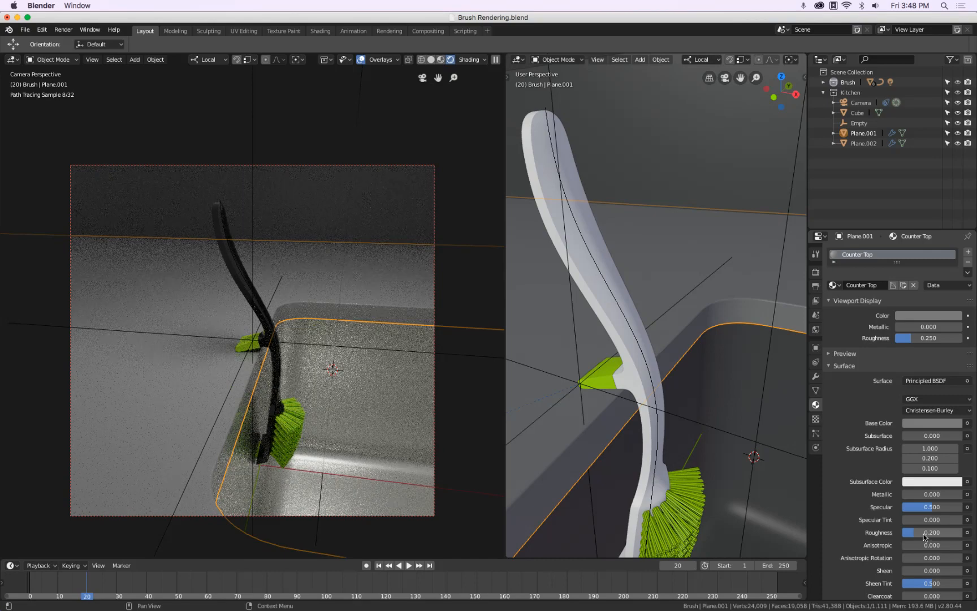
pyautogui.click(923, 536)
pyautogui.write('0')
pyautogui.press('Return')
pyautogui.moveTo(934, 508); pyautogui.dragTo(964, 508)
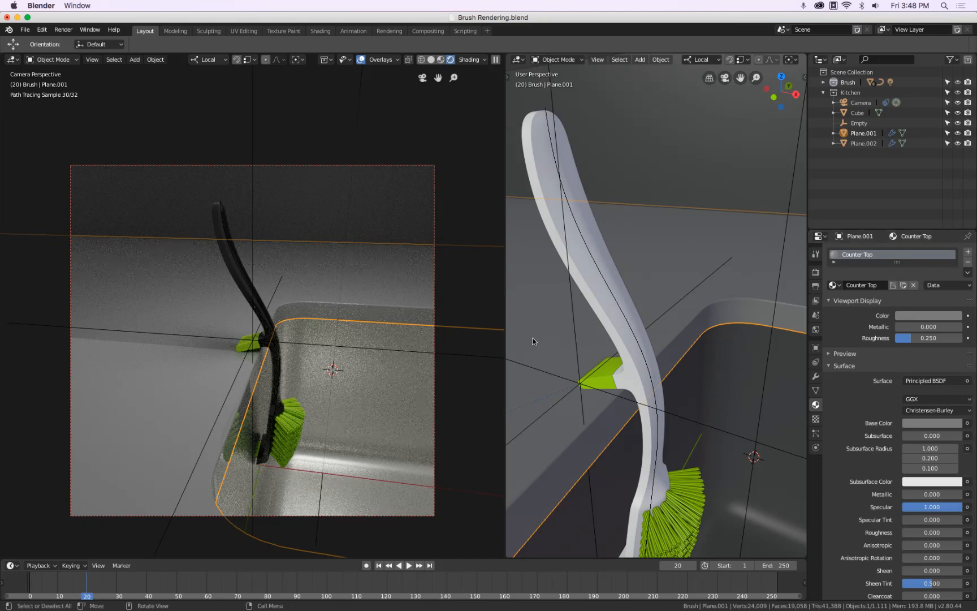
# Step: Check the countertop in the reference photo in Finder, return to Blender, and set the Counter Top roughness to about 0.19
pyautogui.press('super+Tab')
pyautogui.press('space')
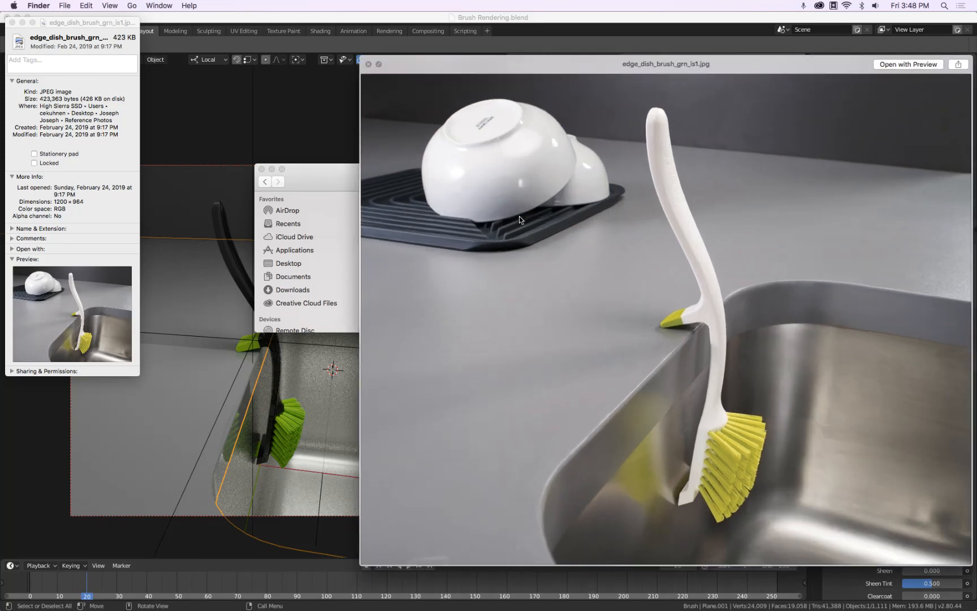
pyautogui.press('space')
pyautogui.press('space')
pyautogui.press('space')
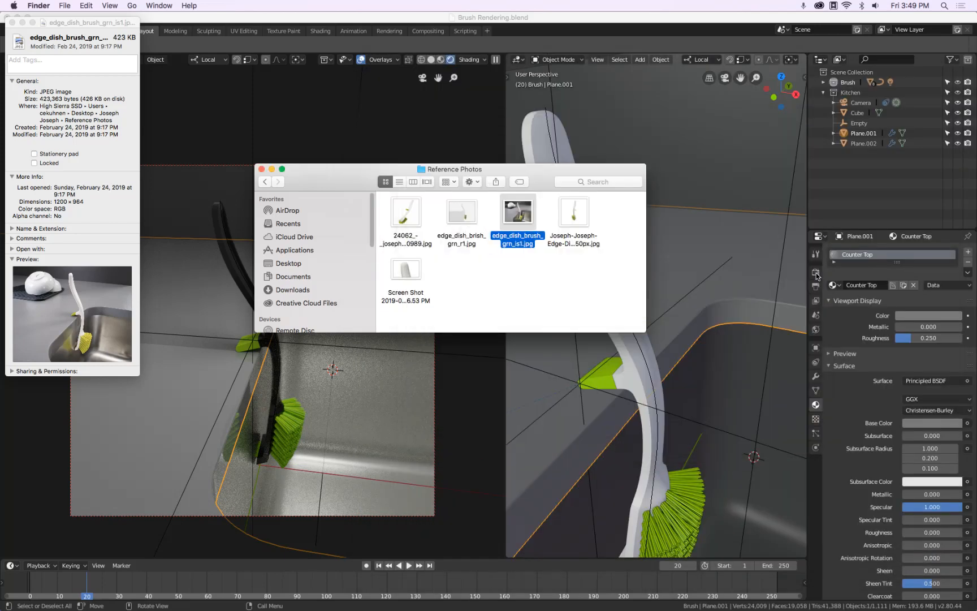
pyautogui.click(447, 390)
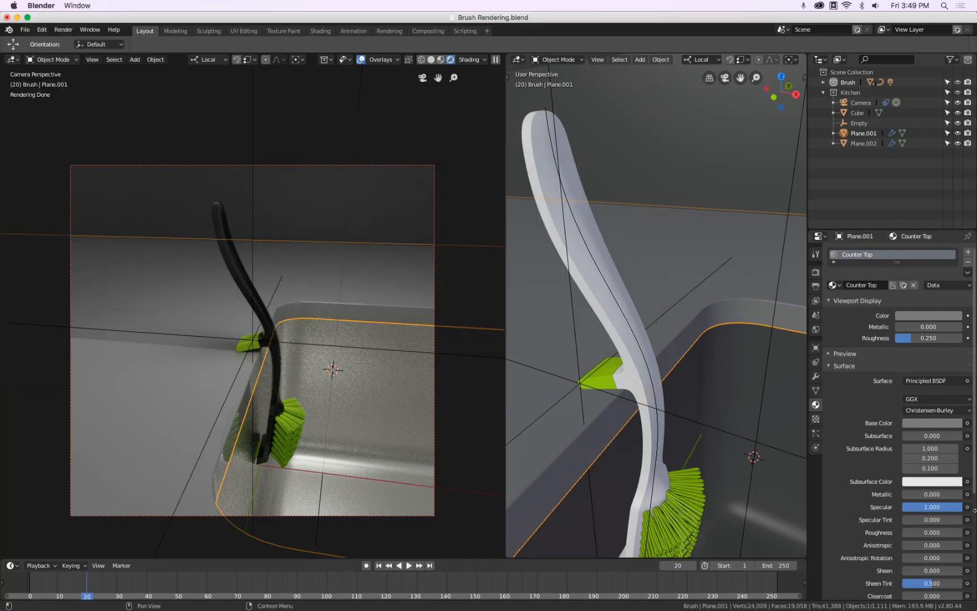
pyautogui.moveTo(931, 533); pyautogui.dragTo(942, 533)
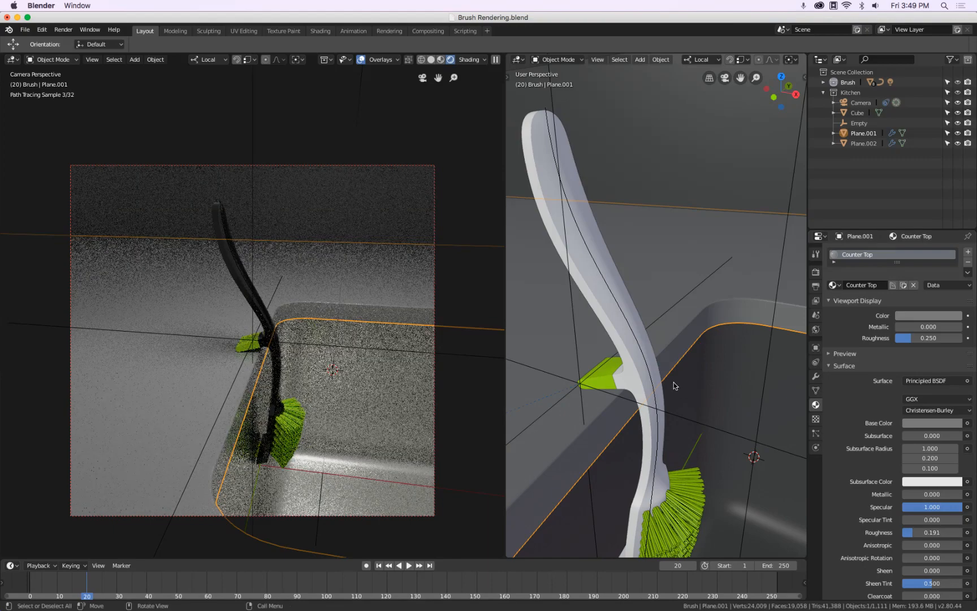
# Step: Shorten the backsplash, Cube, by moving its end face inward along its length in Edit Mode
pyautogui.scroll(-3, 697, 381)
pyautogui.scroll(-5, 698, 381)
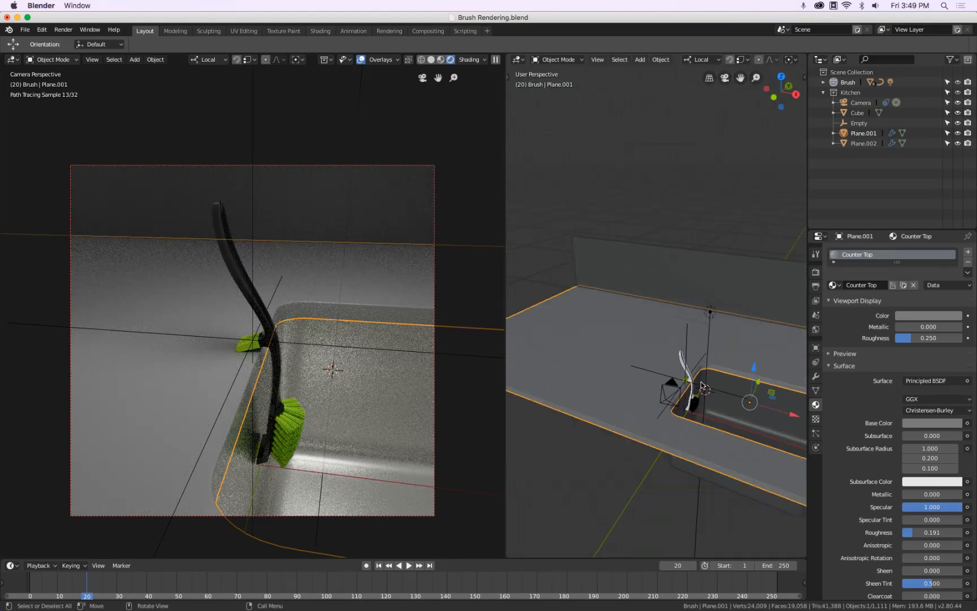
pyautogui.keyDown('shift'); pyautogui.moveTo(698, 382); pyautogui.dragTo(625, 371, button='middle'); pyautogui.keyUp('shift')
pyautogui.scroll(-5, 717, 372)
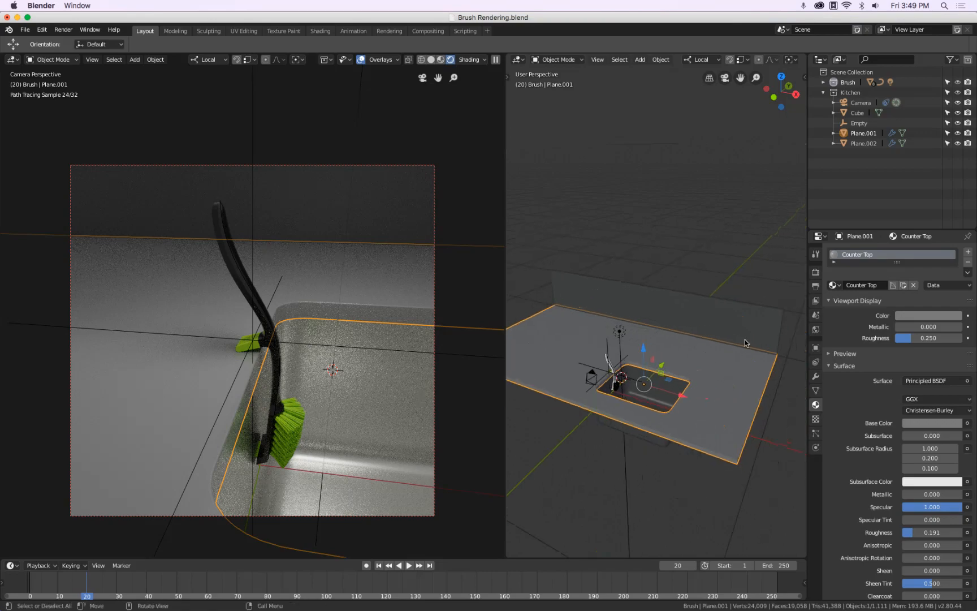
pyautogui.click(755, 325)
pyautogui.press('Tab')
pyautogui.moveTo(783, 342); pyautogui.dragTo(618, 351, button='middle')
pyautogui.click(664, 362)
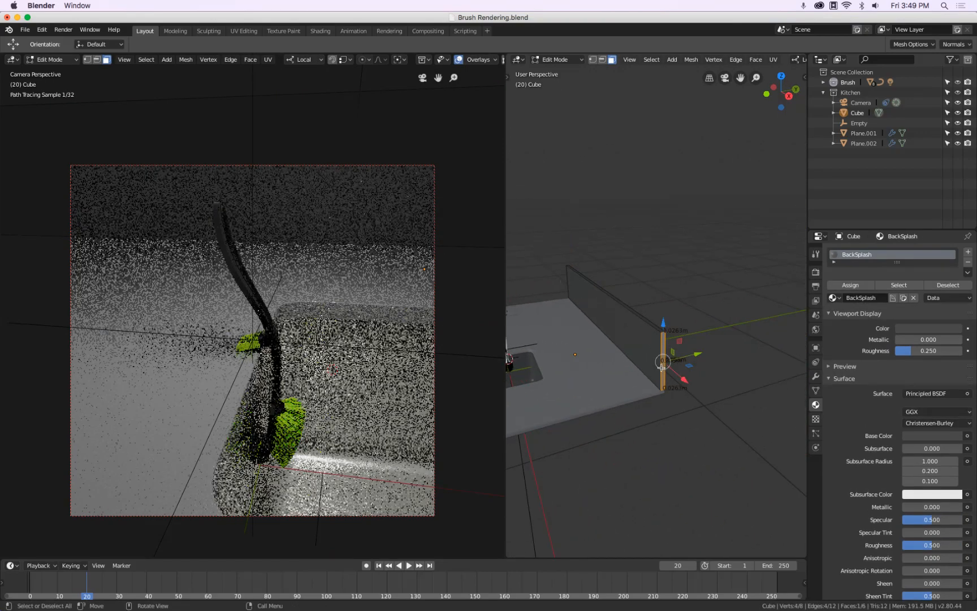
pyautogui.press('g')
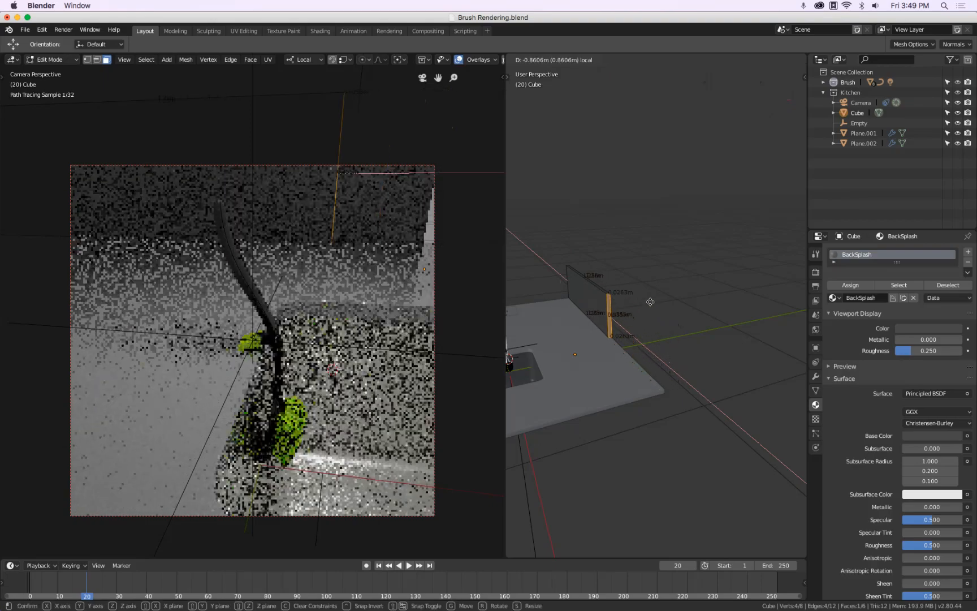
pyautogui.click(665, 328)
pyautogui.press('Tab')
# Step: Duplicate the area light above the sink and place the copy behind the countertop, offset 0.597 m in X and 0.925 m in Y
pyautogui.keyDown('shift'); pyautogui.moveTo(752, 324); pyautogui.dragTo(761, 324, button='middle'); pyautogui.keyUp('shift')
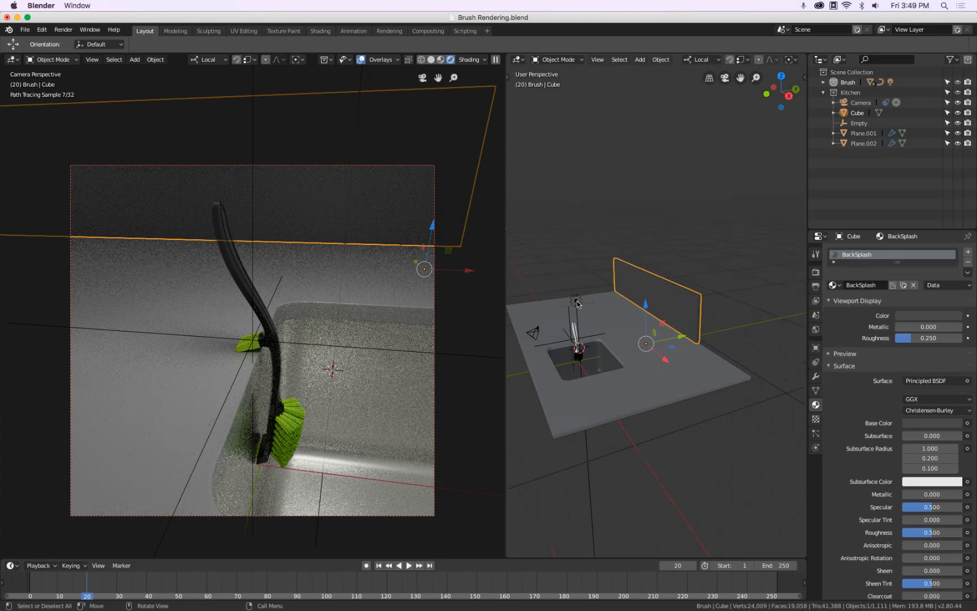
pyautogui.click(616, 317)
pyautogui.click(579, 304)
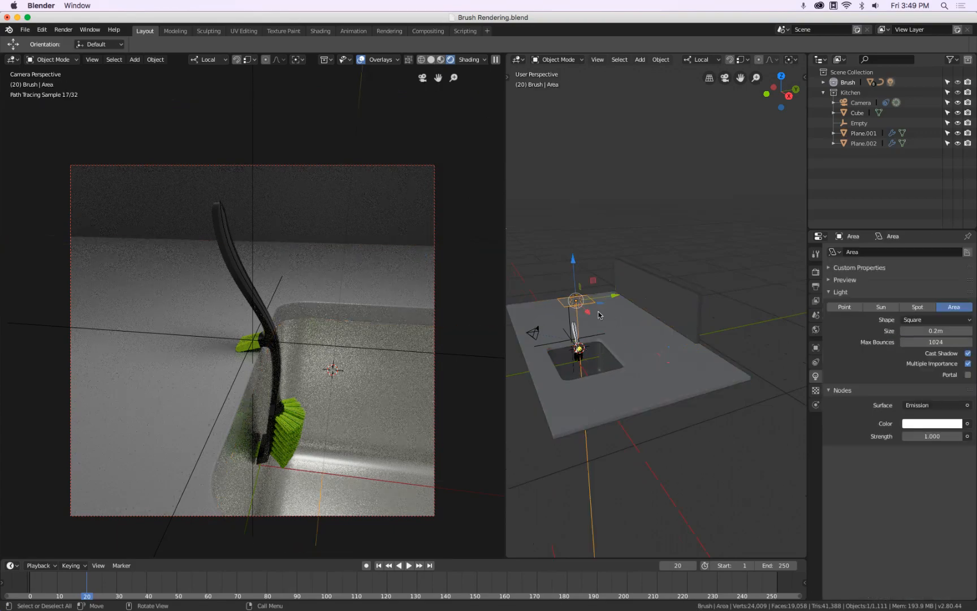
pyautogui.press('KP_7')
pyautogui.hotkey('shift', 'd')
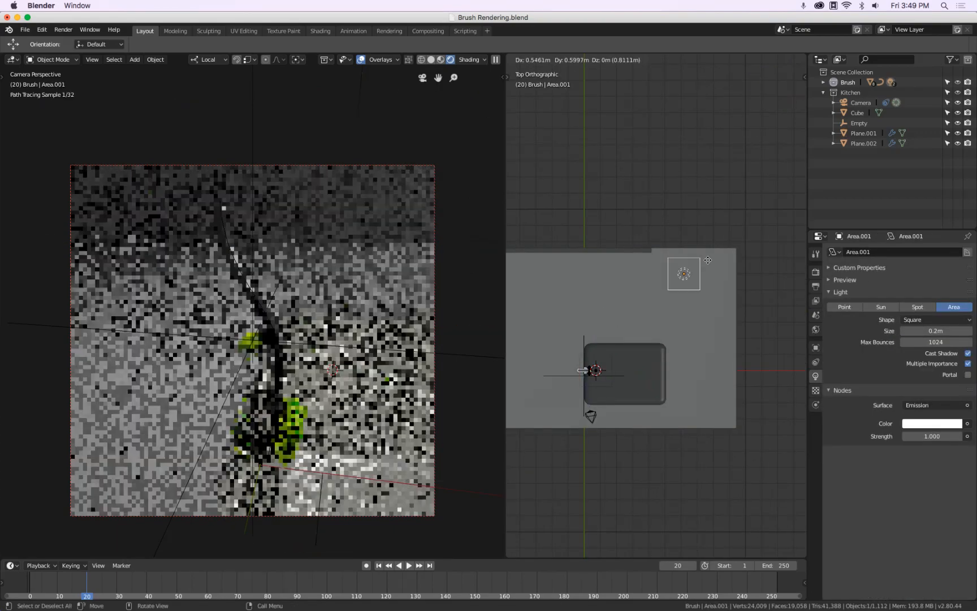
pyautogui.click(691, 222)
# Step: Rotate the duplicated area light 90° in side view and about 43.8° in top view to aim it toward the brush
pyautogui.moveTo(694, 225); pyautogui.dragTo(712, 219, button='middle')
pyautogui.press('KP_3')
pyautogui.press('r')
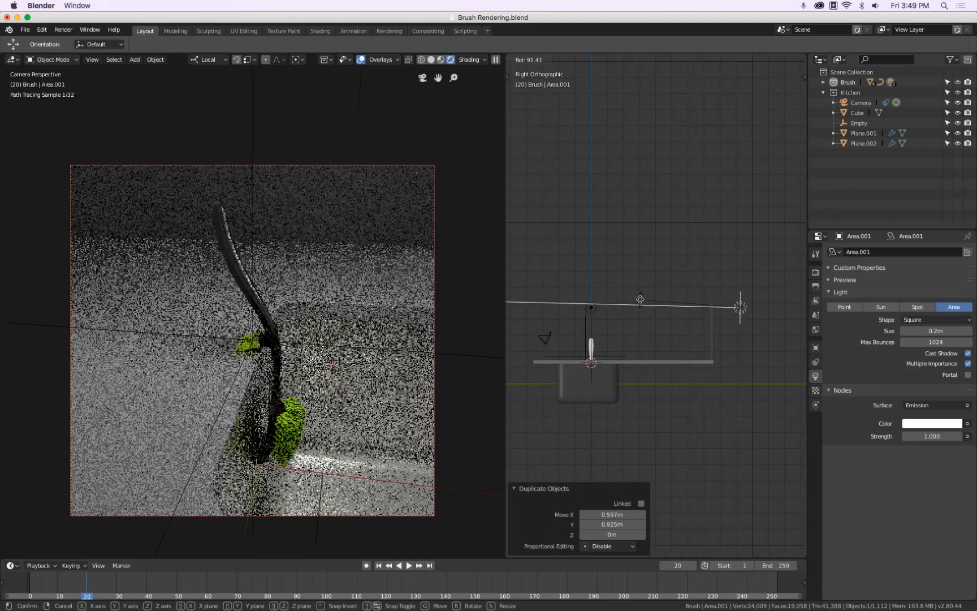
pyautogui.write('90')
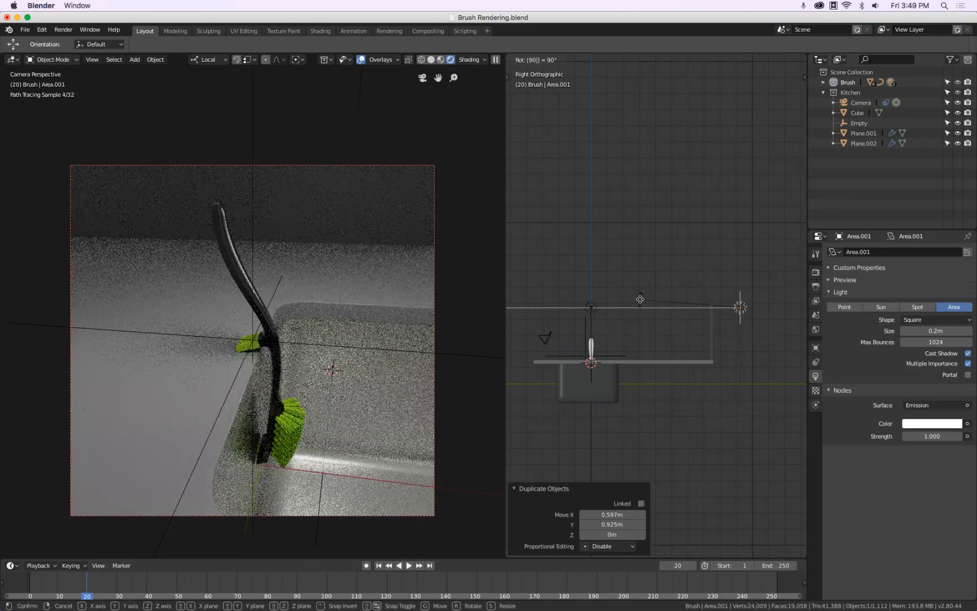
pyautogui.press('Return')
pyautogui.press('KP_7')
pyautogui.press('r')
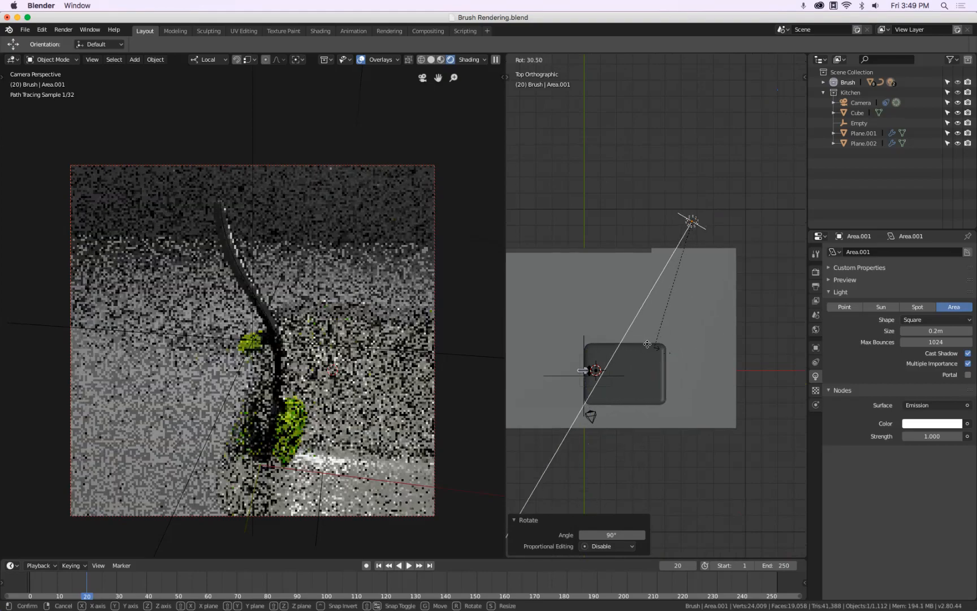
pyautogui.click(651, 339)
# Step: Lower the duplicated area light by about 0.183 m along its local Y axis
pyautogui.moveTo(658, 319); pyautogui.dragTo(673, 303, button='middle')
pyautogui.press('KP_1')
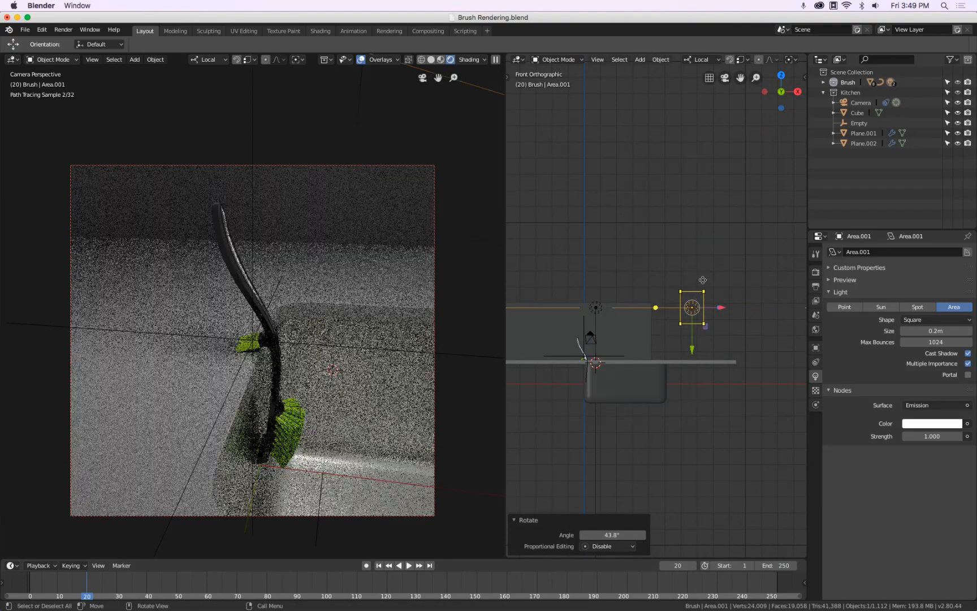
pyautogui.press('g')
pyautogui.press('z')
pyautogui.press('z')
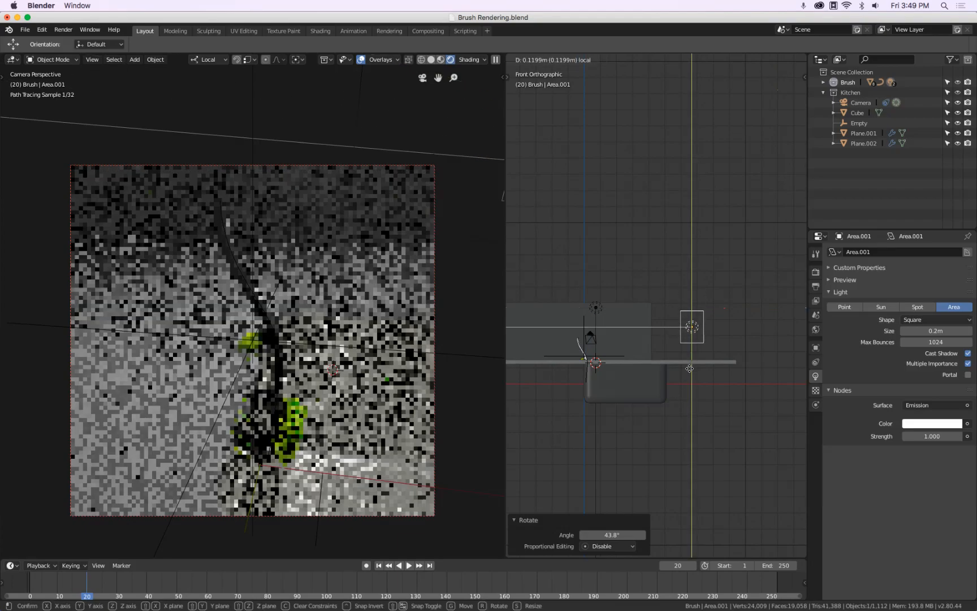
pyautogui.click(687, 376)
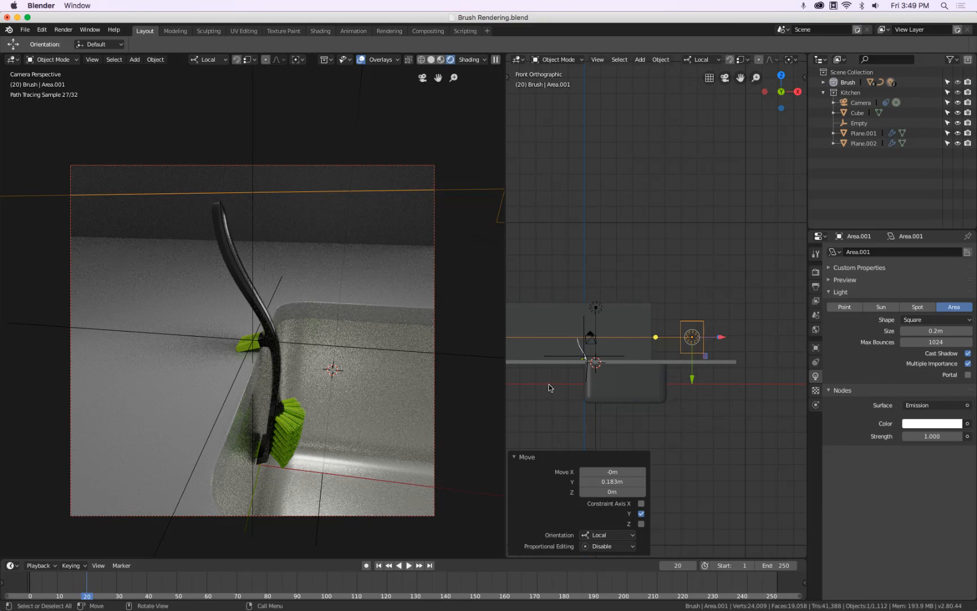
# Step: Return to the top view and preview the reference photo in Finder to examine the lighting before going back to Blender
pyautogui.press('KP_7')
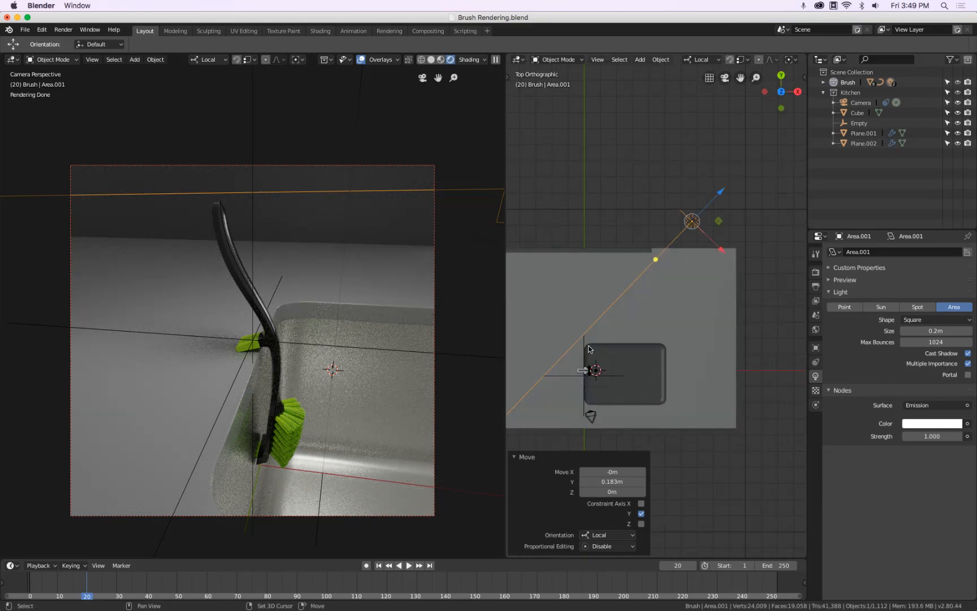
pyautogui.press('super+Tab')
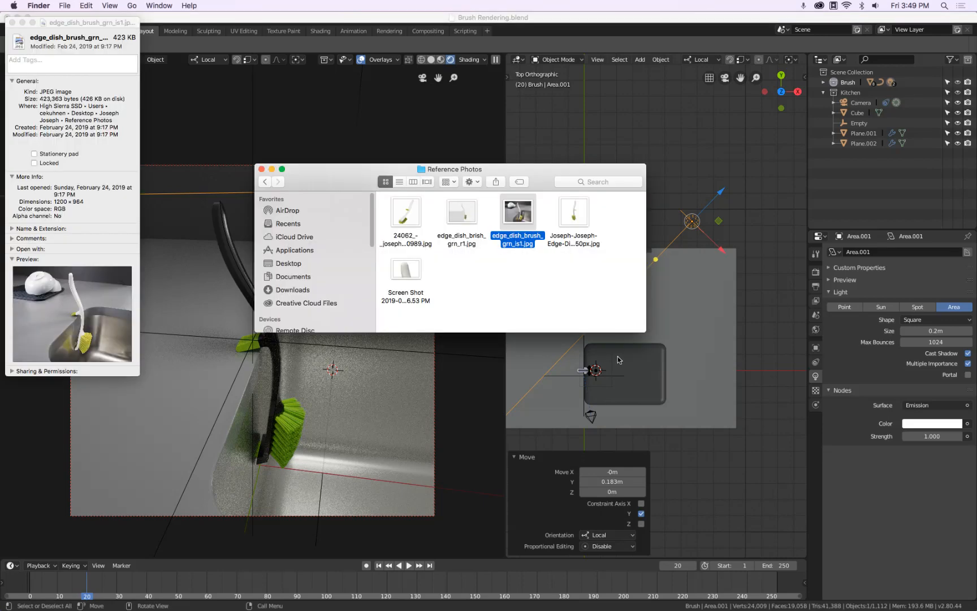
pyautogui.press('space')
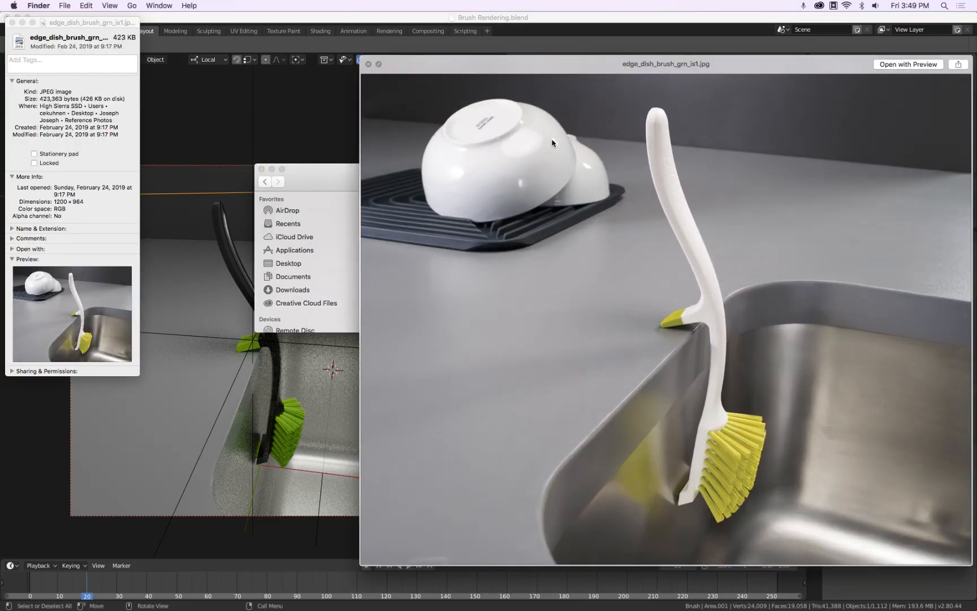
pyautogui.press('space')
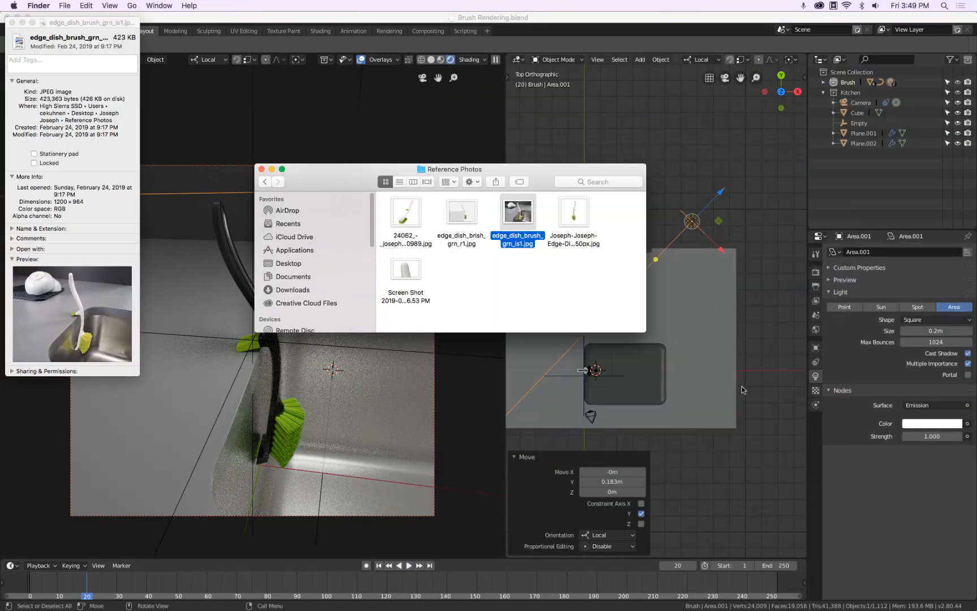
pyautogui.press('super+Tab')
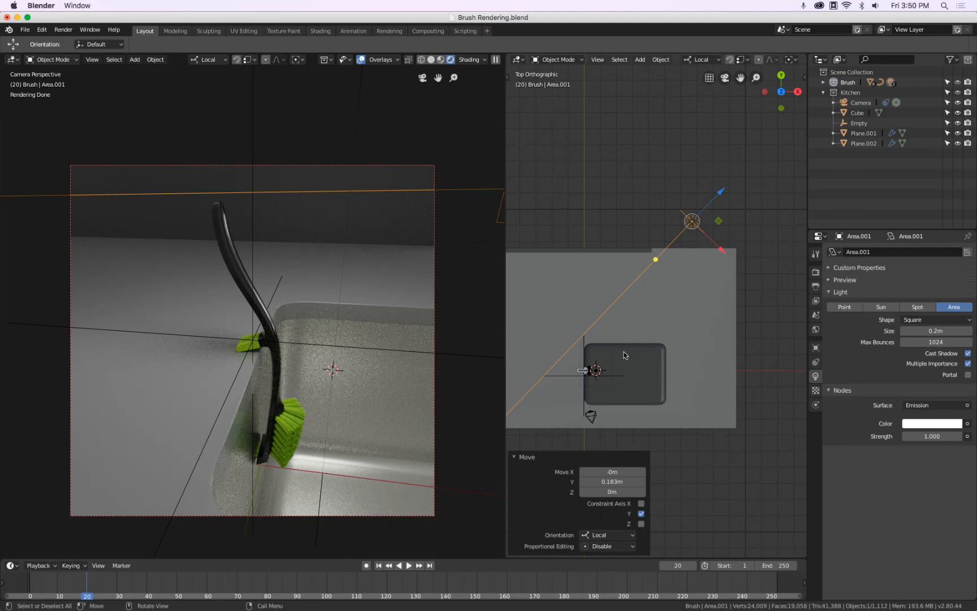
# Step: Duplicate the angled area light and move the copy diagonally toward the camera side of the countertop
pyautogui.scroll(-3, 690, 367)
pyautogui.keyDown('shift'); pyautogui.moveTo(700, 372); pyautogui.dragTo(776, 318, button='middle'); pyautogui.keyUp('shift')
pyautogui.hotkey('shift', 'd')
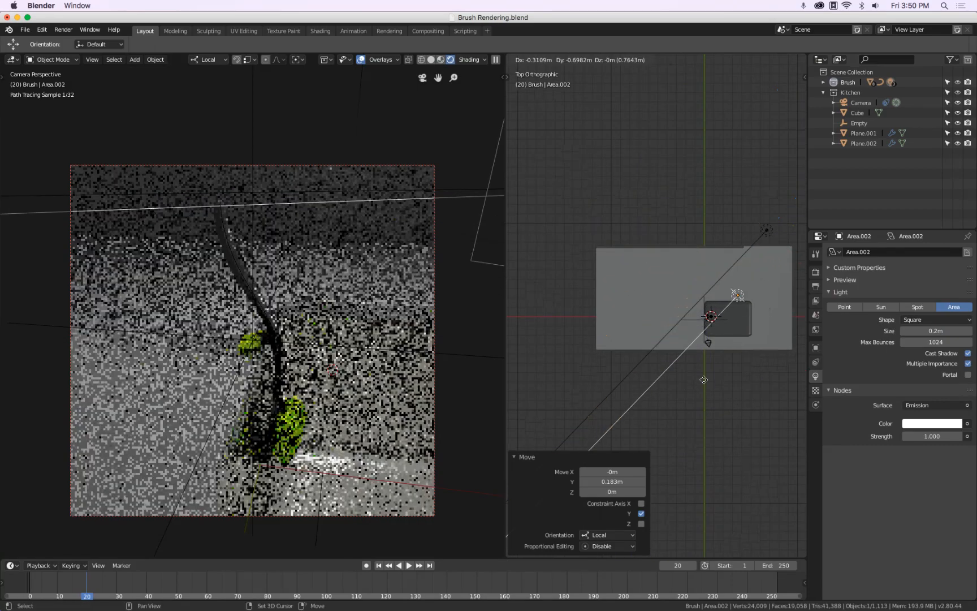
# Step: Place the duplicated area light in front of the counter and rotate it about 178° in top view
pyautogui.click(659, 464)
pyautogui.press('r')
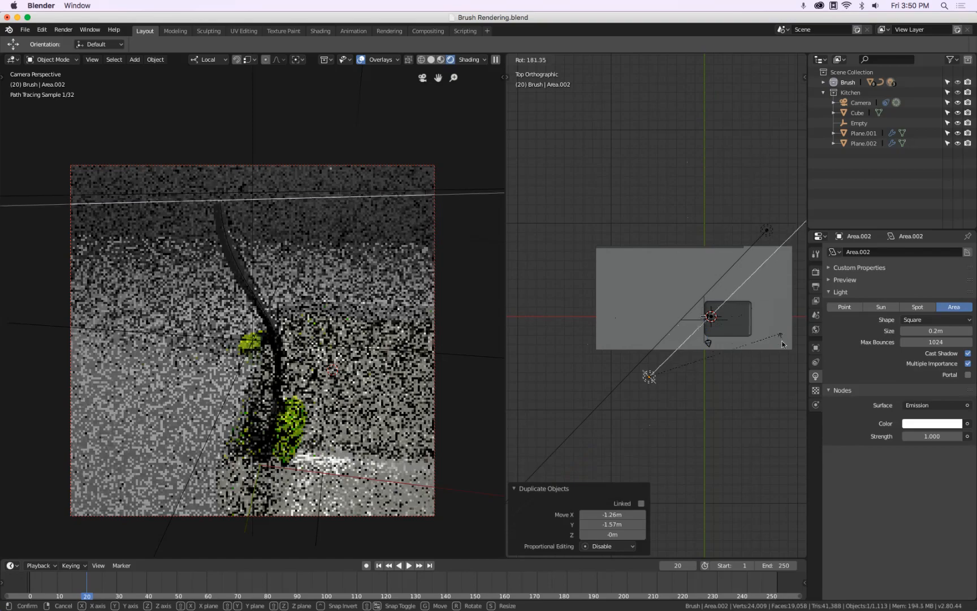
pyautogui.click(780, 331)
# Step: Set the size of the duplicated front area light to 0.4 m
pyautogui.click(929, 332)
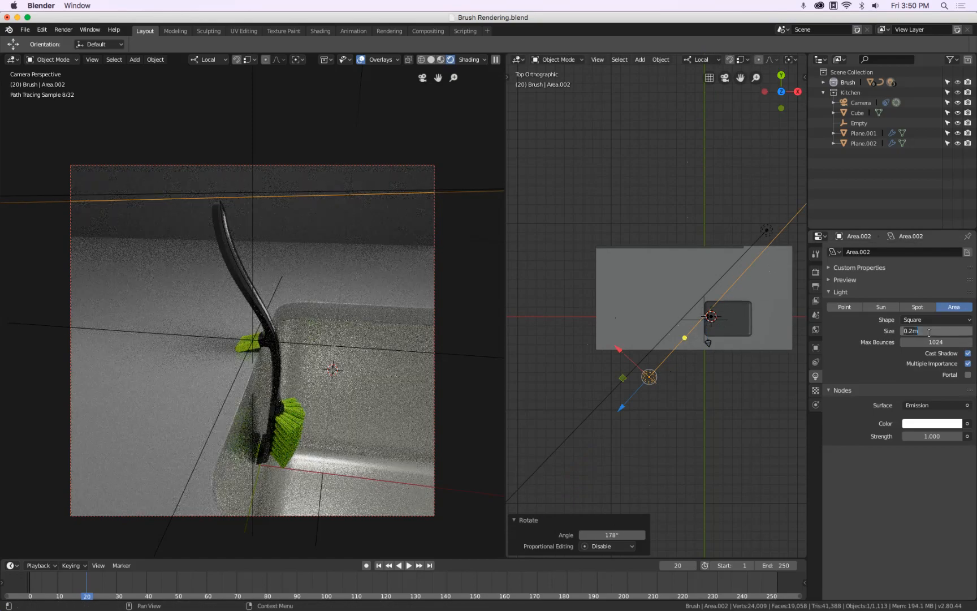
pyautogui.write('.4')
pyautogui.press('Return')
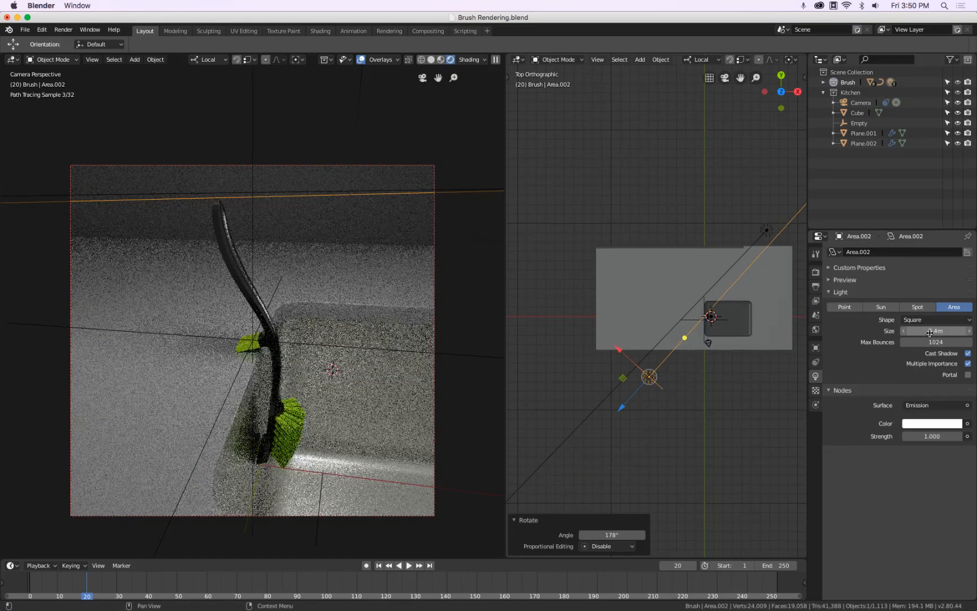
# Step: Raise the front area light about 0.35 m along its local Y axis and aim it down toward the brush
pyautogui.moveTo(709, 401); pyautogui.dragTo(648, 300, button='middle')
pyautogui.moveTo(613, 358); pyautogui.dragTo(614, 327)
pyautogui.moveTo(664, 288); pyautogui.dragTo(664, 325, button='middle')
pyautogui.scroll(4, 664, 324)
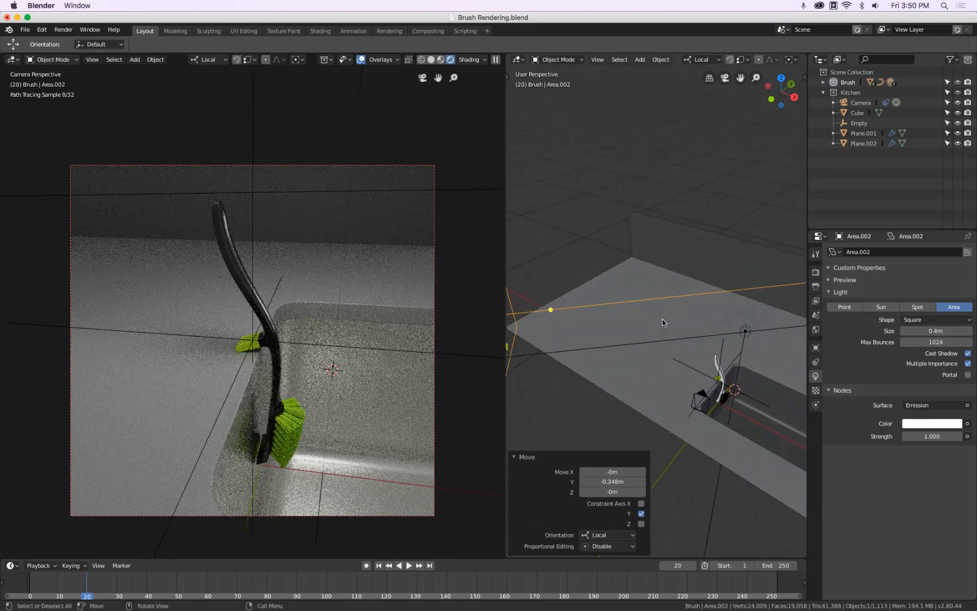
pyautogui.moveTo(572, 316); pyautogui.dragTo(699, 376)
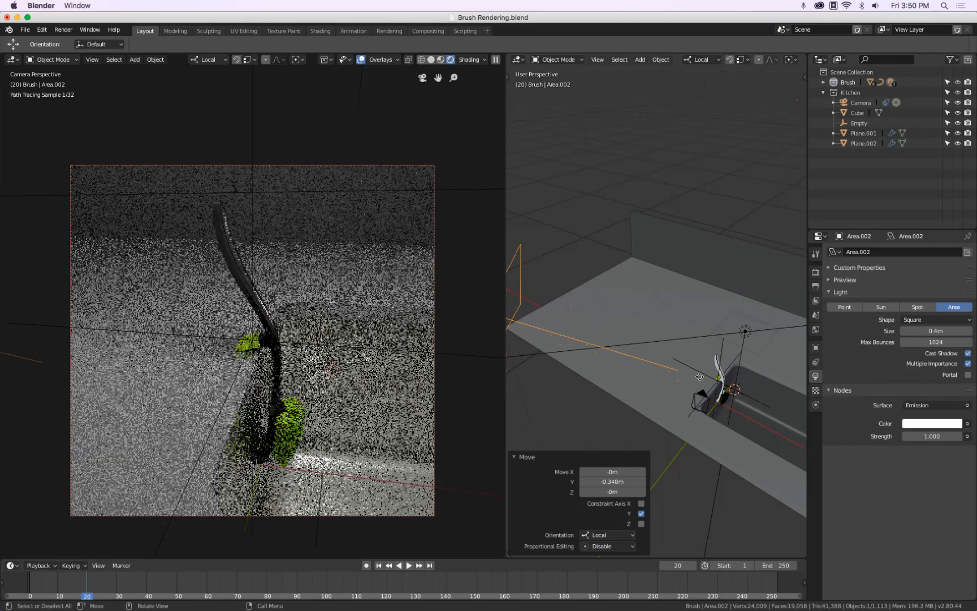
pyautogui.moveTo(654, 376); pyautogui.dragTo(619, 365, button='middle')
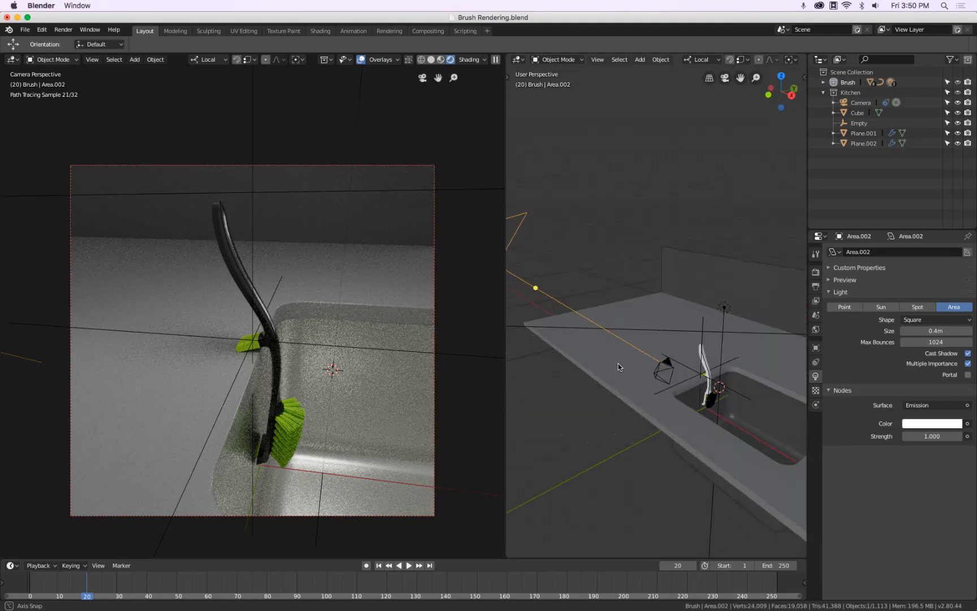
# Step: Set the strength of the area light directly above the sink to 0, and delete that light
pyautogui.click(725, 310)
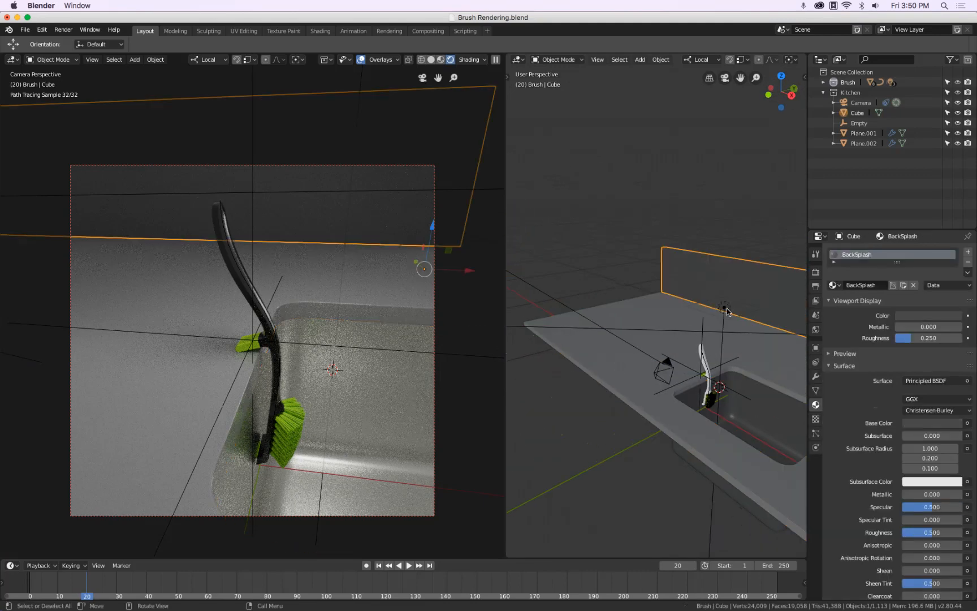
pyautogui.click(728, 310)
pyautogui.moveTo(741, 314); pyautogui.dragTo(612, 275, button='middle')
pyautogui.click(624, 288)
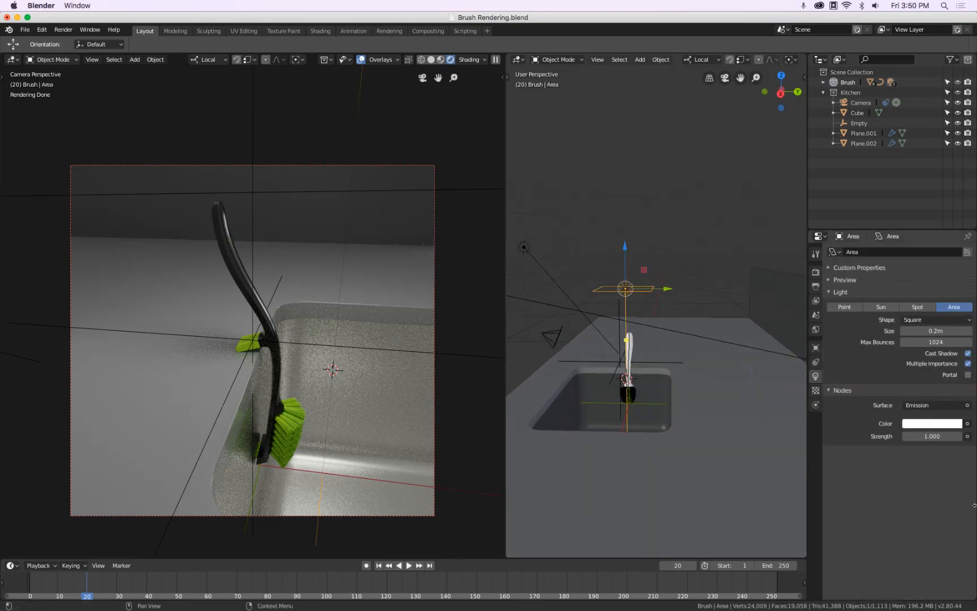
pyautogui.write('0')
pyautogui.press('Return')
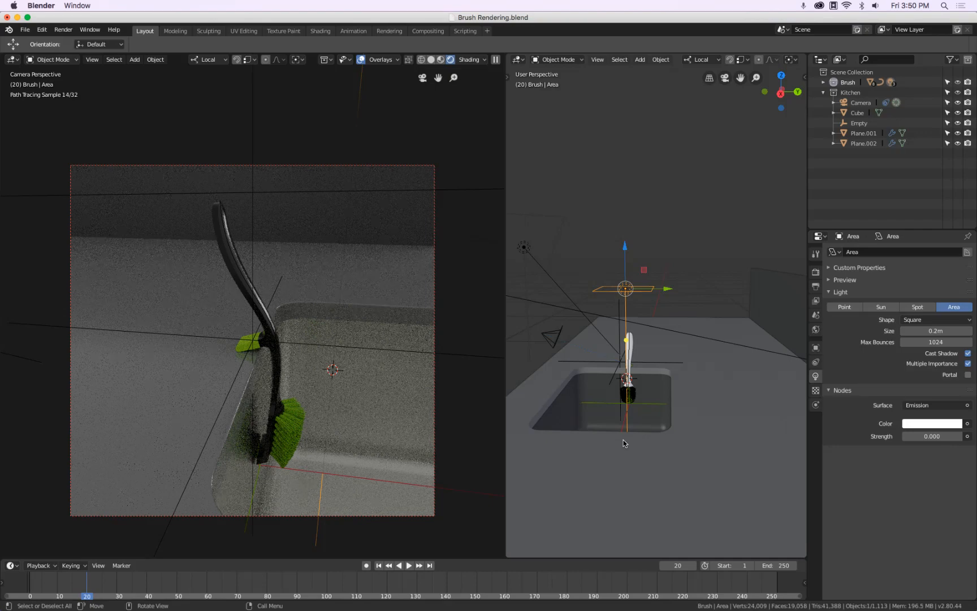
pyautogui.moveTo(624, 371); pyautogui.dragTo(650, 399, button='middle')
pyautogui.press('x')
pyautogui.click(651, 400)
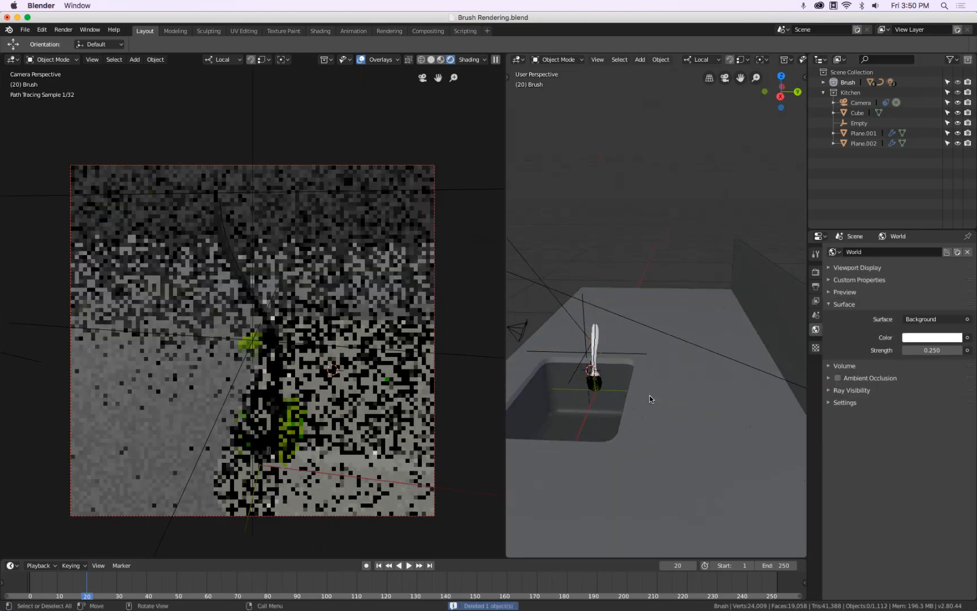
# Step: Set the area light behind the backsplash to a size of 0.4 m and a strength of 10
pyautogui.scroll(-5, 650, 399)
pyautogui.scroll(3, 739, 427)
pyautogui.click(709, 392)
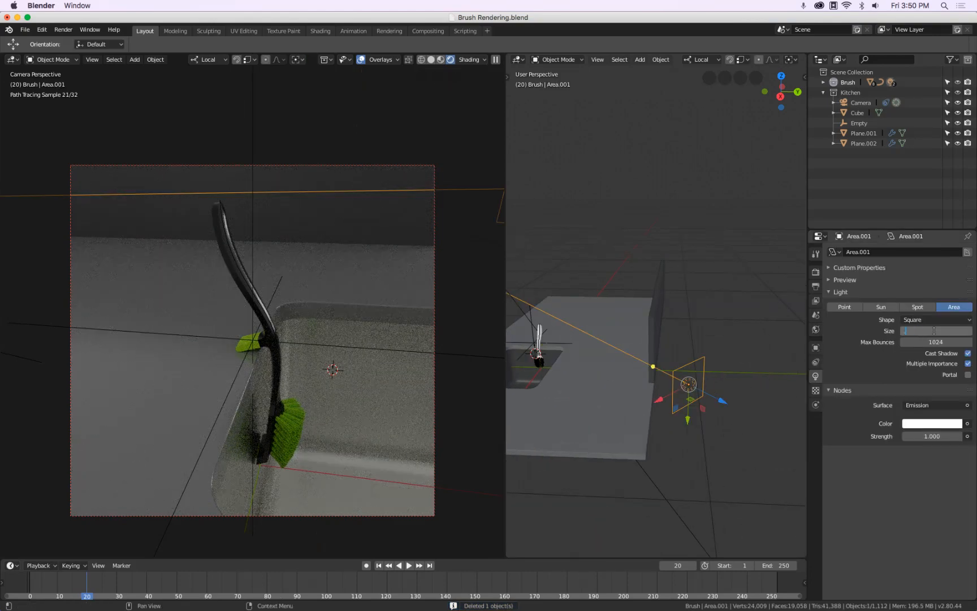
pyautogui.press('Return')
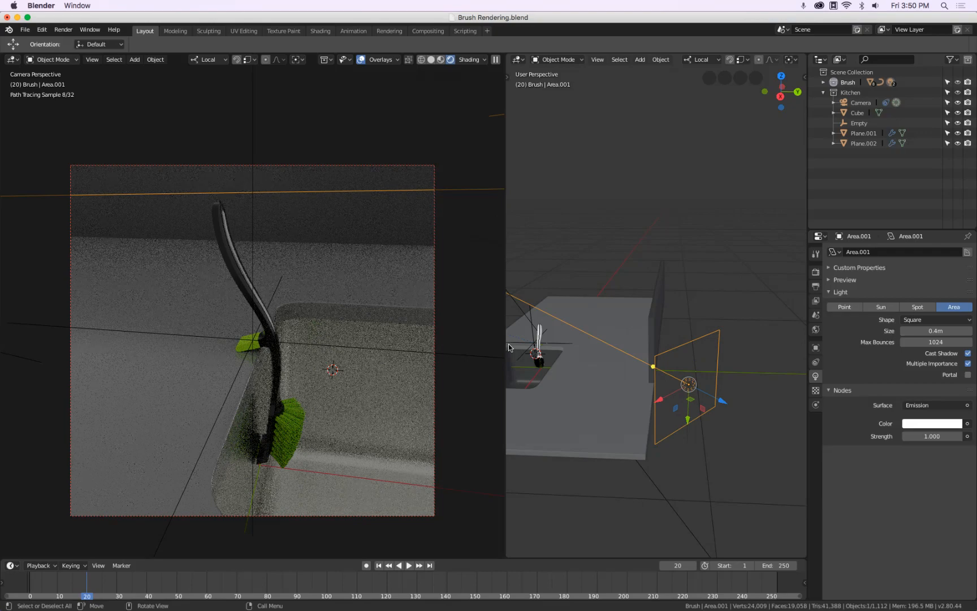
pyautogui.press('Return')
pyautogui.click(927, 436)
pyautogui.write('10')
pyautogui.press('Return')
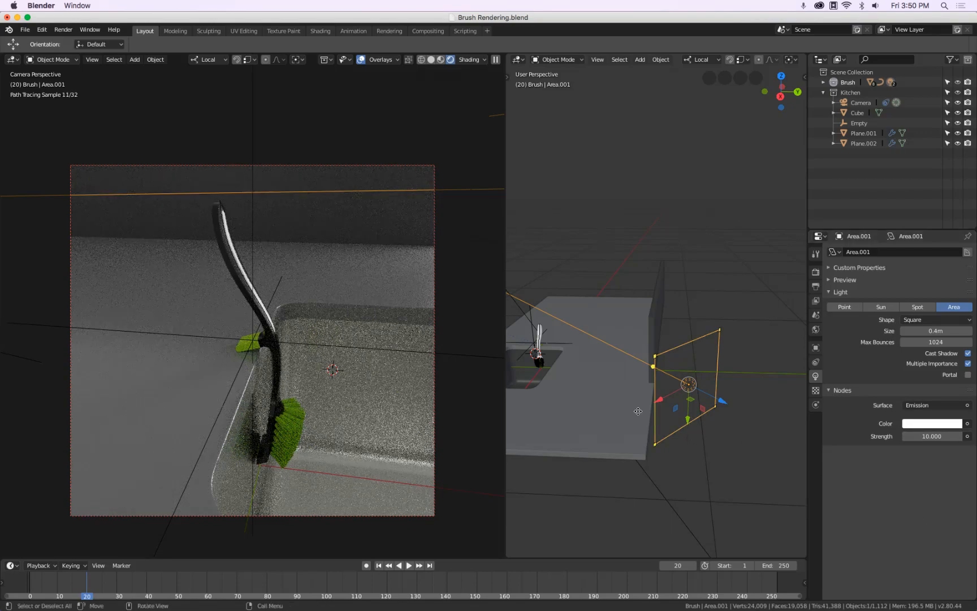
# Step: Raise the top face of the backsplash in Edit Mode to make the wall much taller
pyautogui.moveTo(665, 345); pyautogui.dragTo(670, 295, button='middle')
pyautogui.click(730, 296)
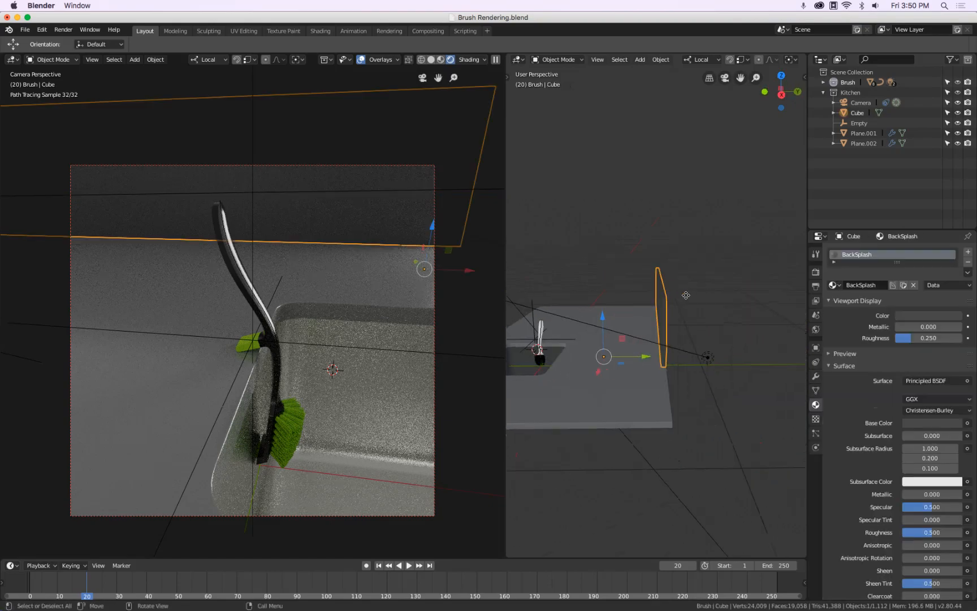
pyautogui.press('Tab')
pyautogui.moveTo(660, 236); pyautogui.dragTo(664, 170)
pyautogui.press('Tab')
# Step: Reposition the back area light in top view, just behind the counter near the end of the backsplash
pyautogui.moveTo(560, 313); pyautogui.dragTo(562, 336, button='middle')
pyautogui.press('KP_7')
pyautogui.click(658, 274)
pyautogui.press('g')
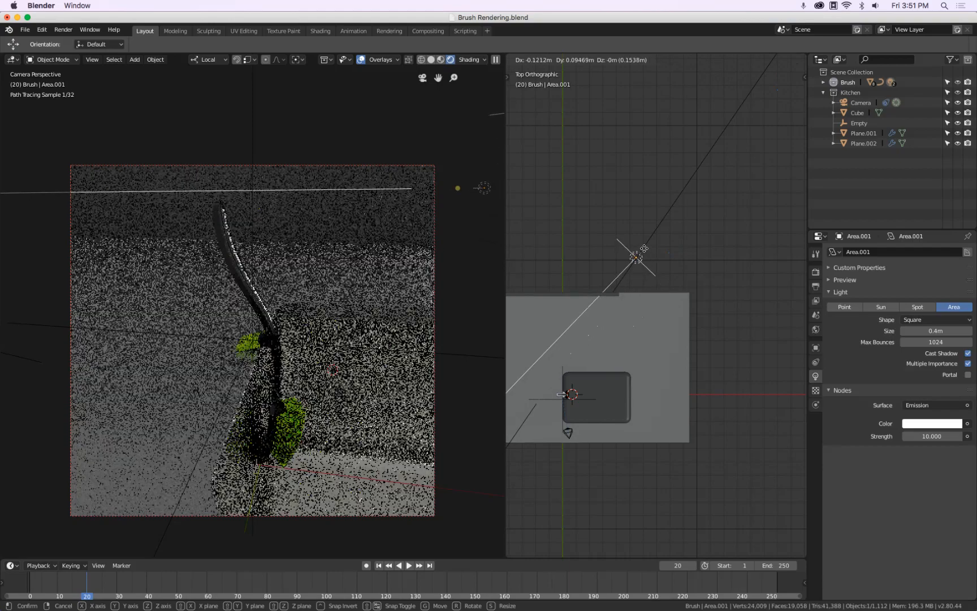
pyautogui.click(666, 269)
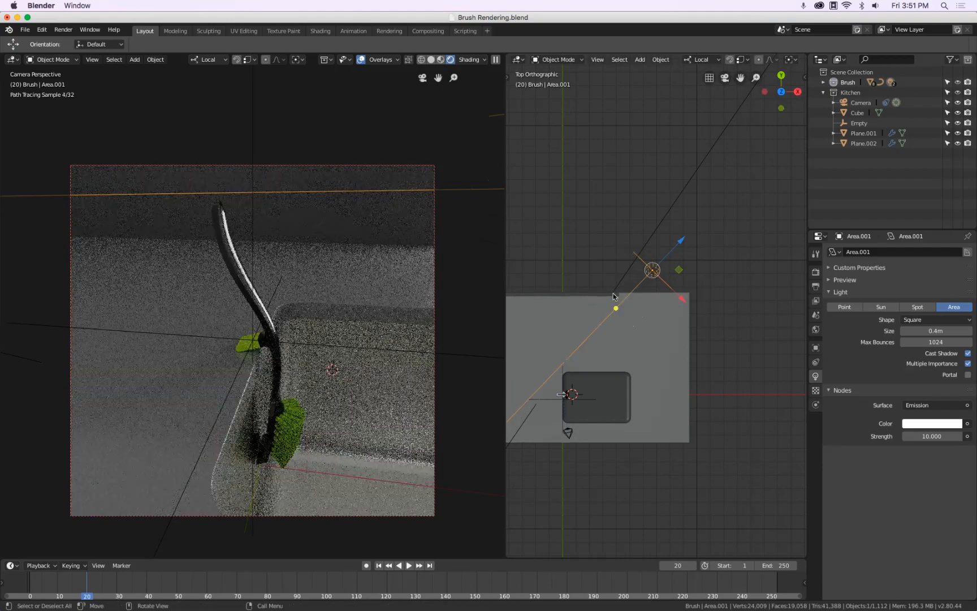
# Step: Shorten the backsplash slightly by moving its end face inward along the wall in Edit Mode
pyautogui.click(623, 300)
pyautogui.scroll(6, 622, 291)
pyautogui.press('Tab')
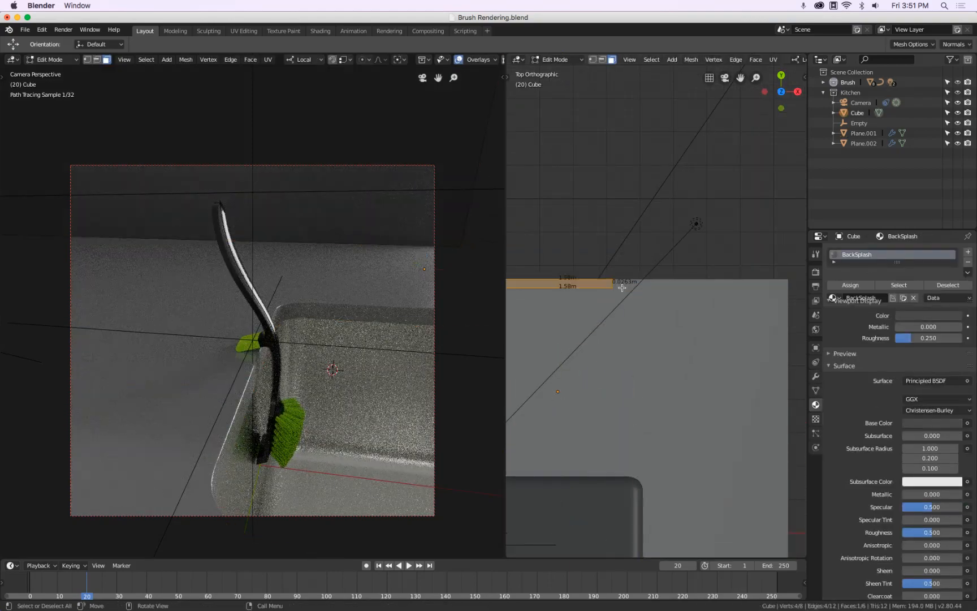
pyautogui.moveTo(637, 285); pyautogui.dragTo(623, 237, button='middle')
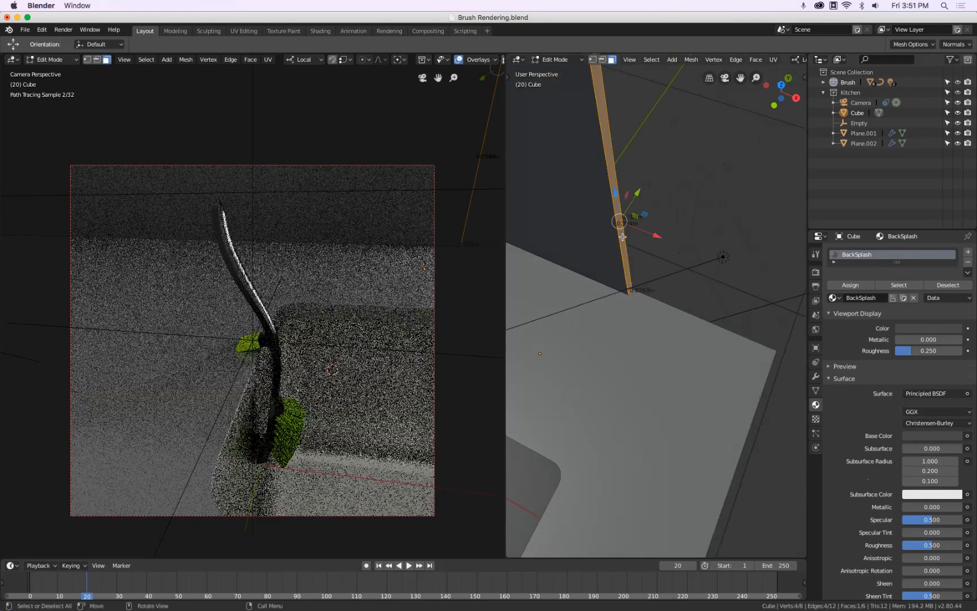
pyautogui.press('KP_7')
pyautogui.moveTo(652, 282); pyautogui.dragTo(632, 287)
pyautogui.press('Tab')
# Step: Rotate the back area light about 6.6° and move it about 0.12 m closer to the counter in top view
pyautogui.click(718, 232)
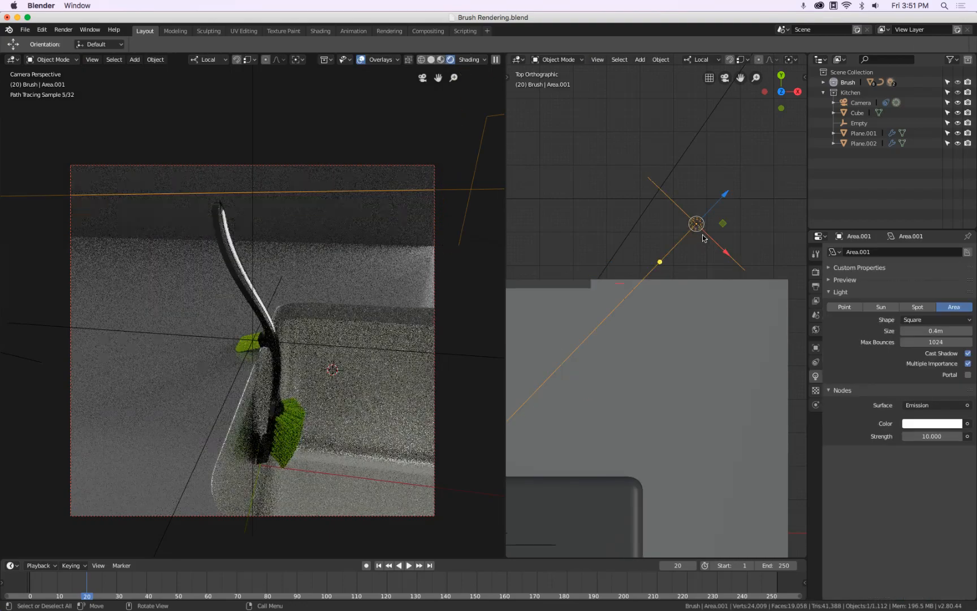
pyautogui.press('r')
pyautogui.click(723, 305)
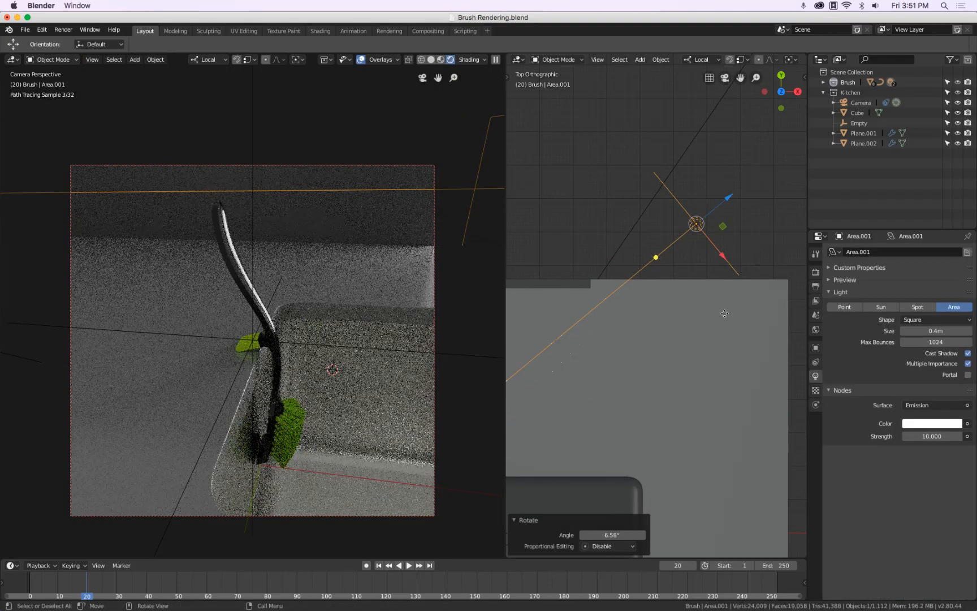
pyautogui.press('g')
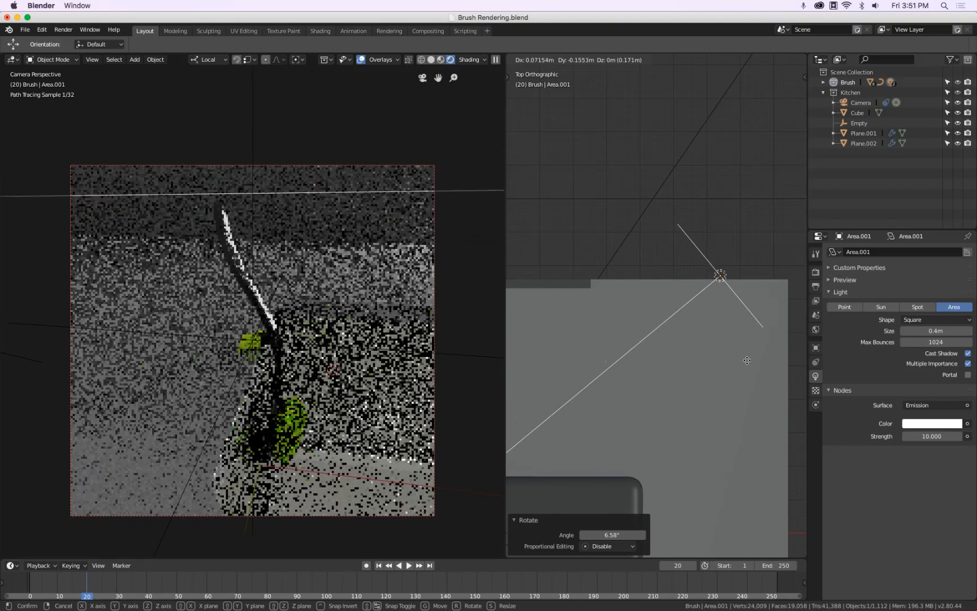
pyautogui.click(729, 335)
# Step: Raise the back area light about 0.075 m along its local Y axis and set its strength to 5
pyautogui.scroll(-10, 729, 335)
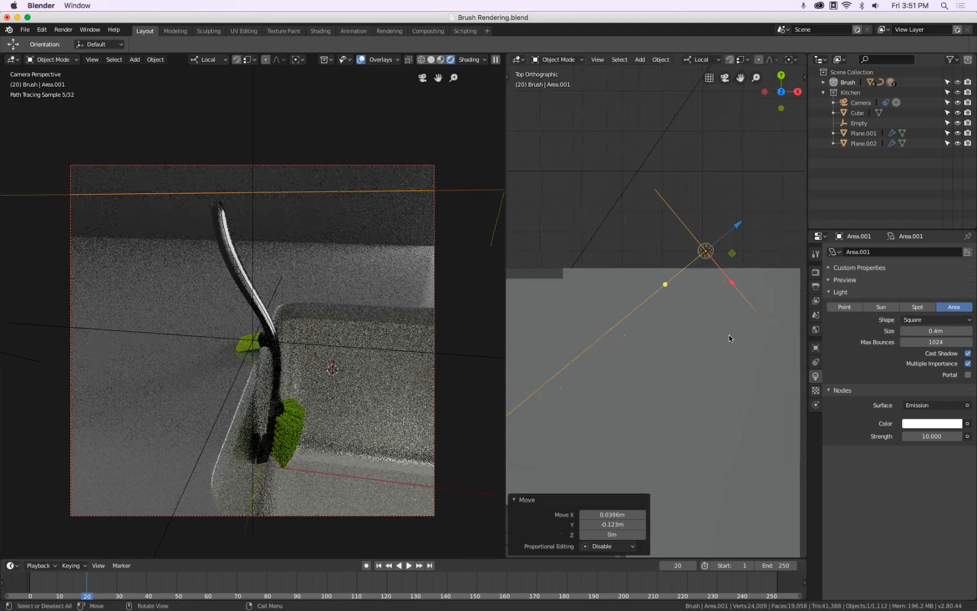
pyautogui.moveTo(705, 350); pyautogui.dragTo(705, 318)
pyautogui.click(921, 436)
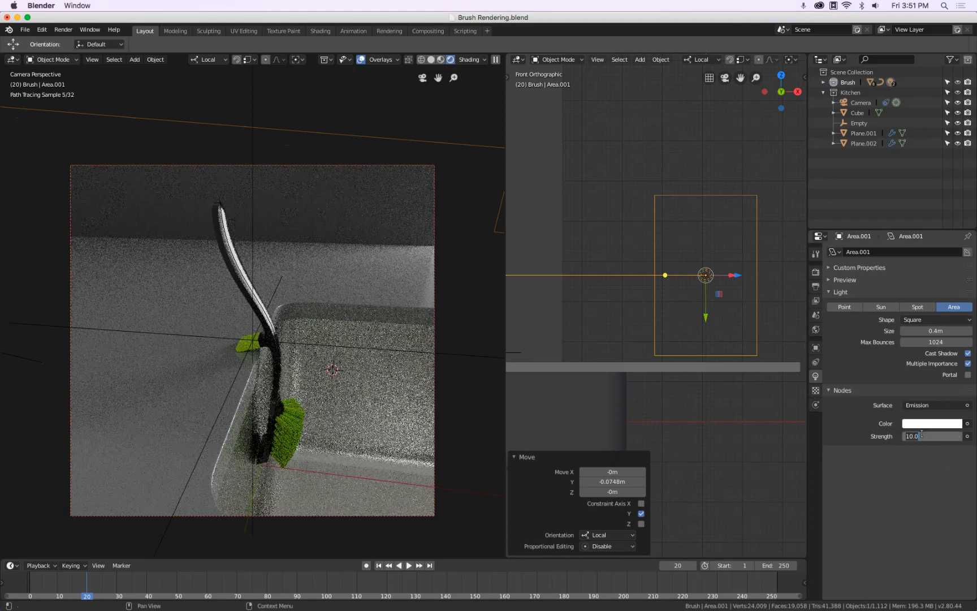
pyautogui.write('5')
pyautogui.press('Return')
# Step: Set the strength of the front area light to 5
pyautogui.scroll(-3, 747, 366)
pyautogui.moveTo(702, 310); pyautogui.dragTo(512, 331, button='middle')
pyautogui.click(580, 325)
pyautogui.click(569, 322)
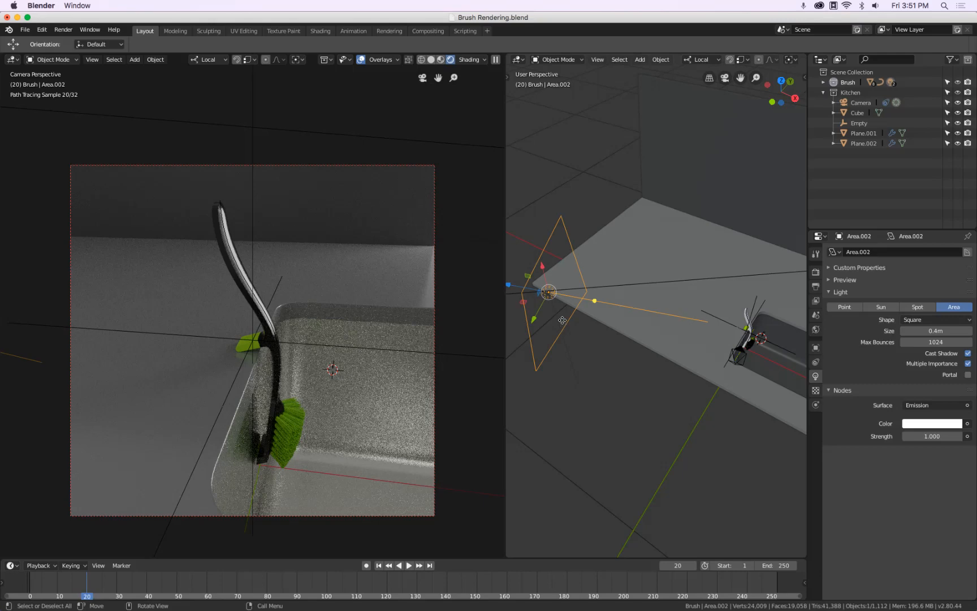
pyautogui.click(928, 437)
pyautogui.write('5')
pyautogui.press('Return')
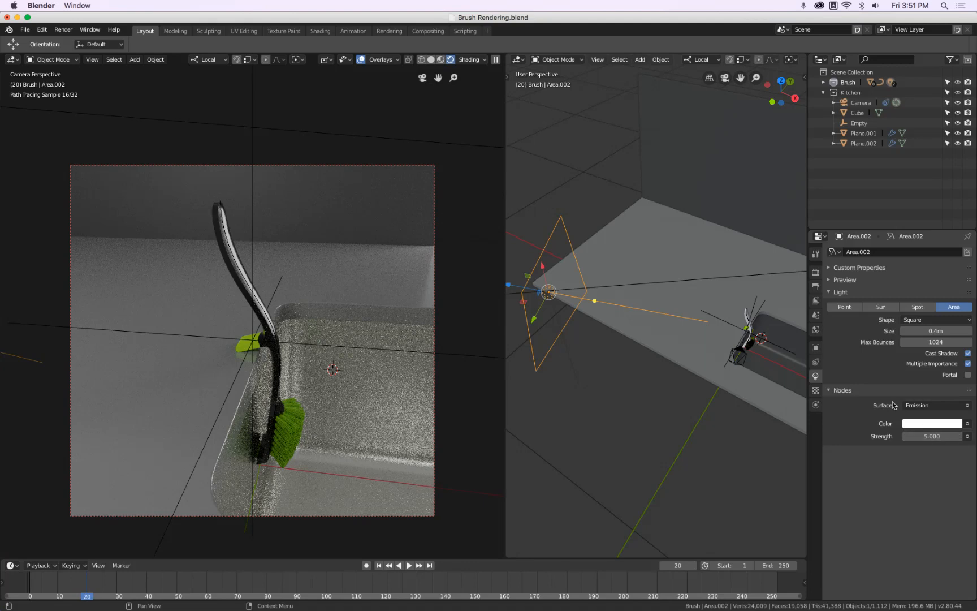
# Step: Change the base color of the brush body's White Plastic material from black to a light grey
pyautogui.scroll(7, 711, 366)
pyautogui.moveTo(733, 323)
pyautogui.keyDown('shift'); pyautogui.mouseDown(button='middle')
pyautogui.moveTo(539, 371)
pyautogui.moveTo(558, 411)
pyautogui.mouseUp(button='middle'); pyautogui.keyUp('shift')
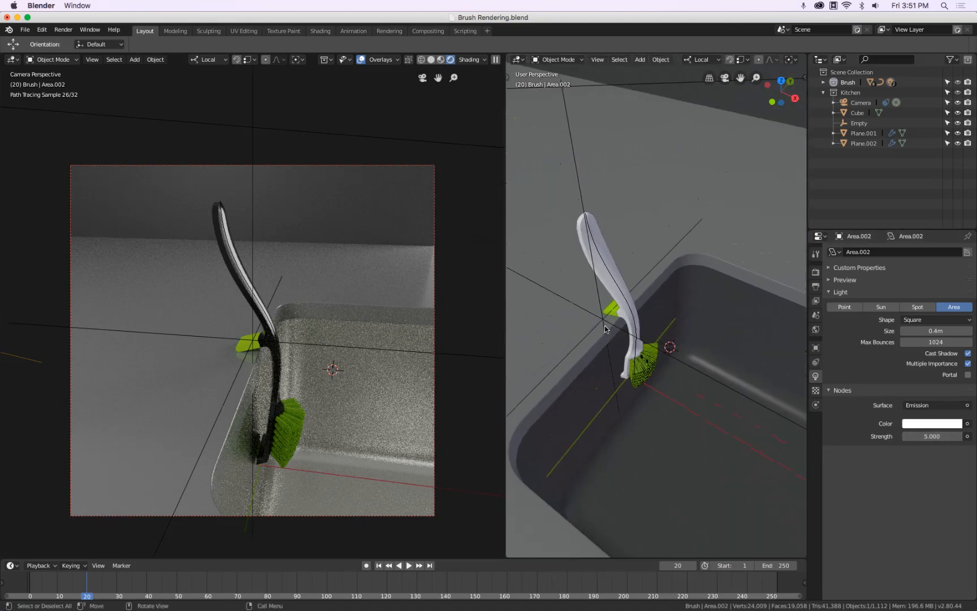
pyautogui.scroll(3, 612, 265)
pyautogui.click(590, 244)
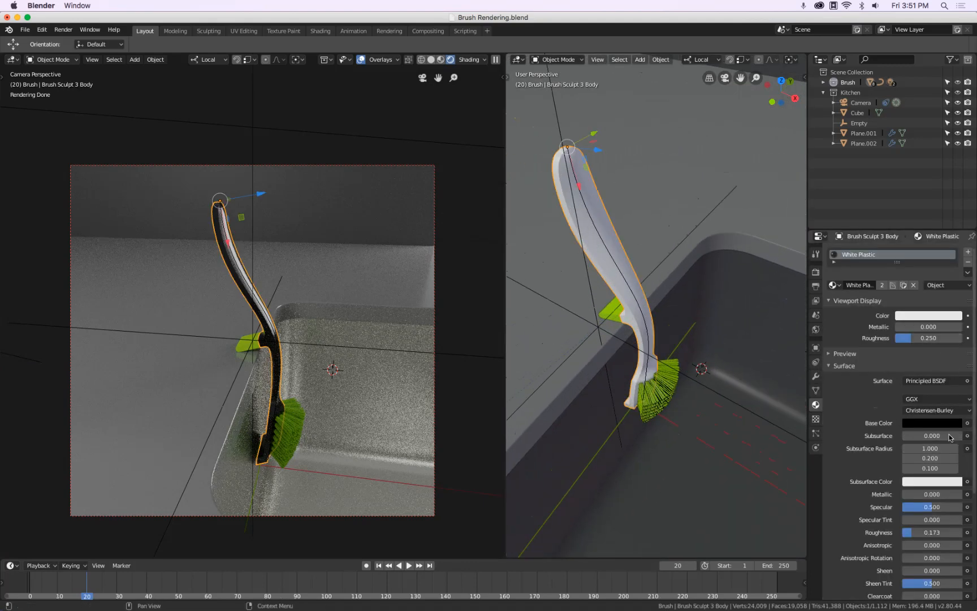
pyautogui.click(935, 426)
pyautogui.moveTo(957, 314); pyautogui.dragTo(955, 293)
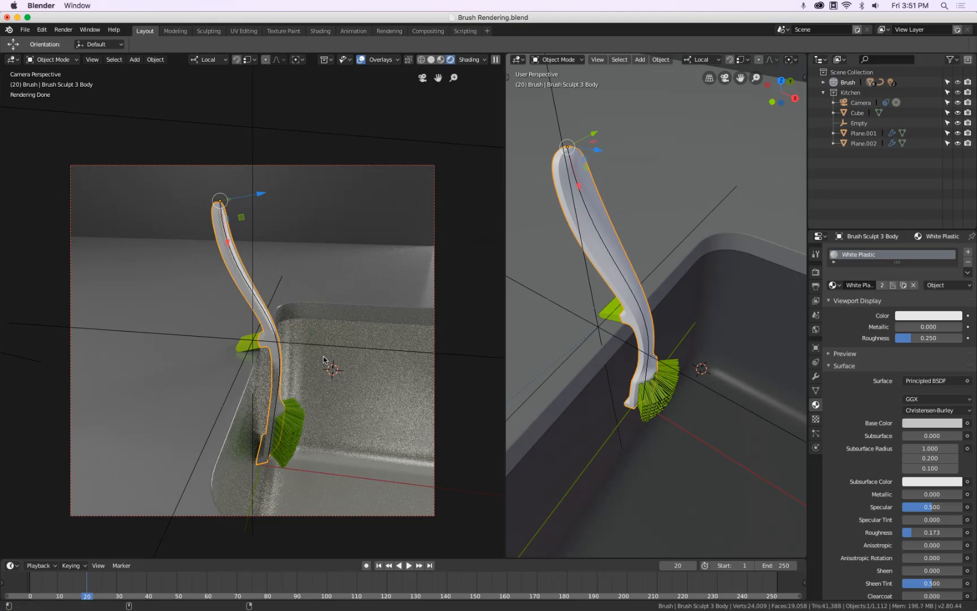
# Step: Switch to Finder to examine the reference photo edge_dish_brush_grn_is1.jpg for its lighting, and return to Blender
pyautogui.press('super+h')
pyautogui.press('space')
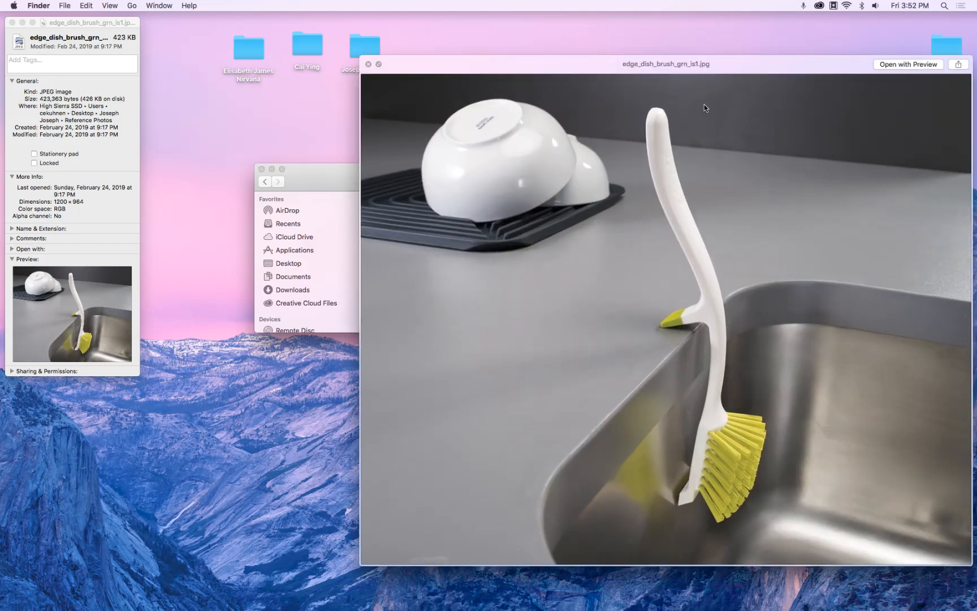
pyautogui.press('space')
pyautogui.press('super+Tab')
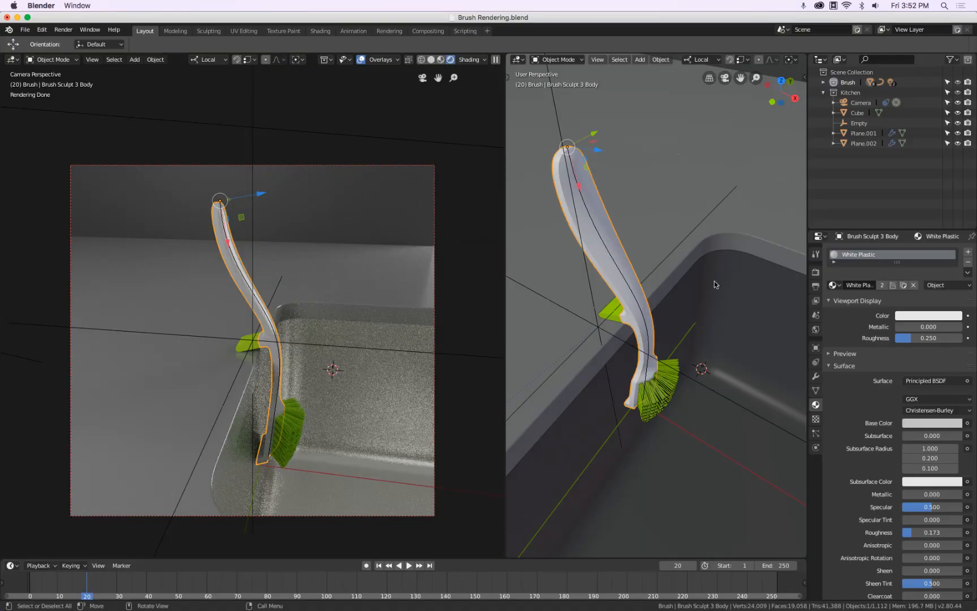
# Step: Clear the selection and add a spot light to the scene from the right side view
pyautogui.scroll(-10, 694, 311)
pyautogui.press('KP_3')
pyautogui.press('a')
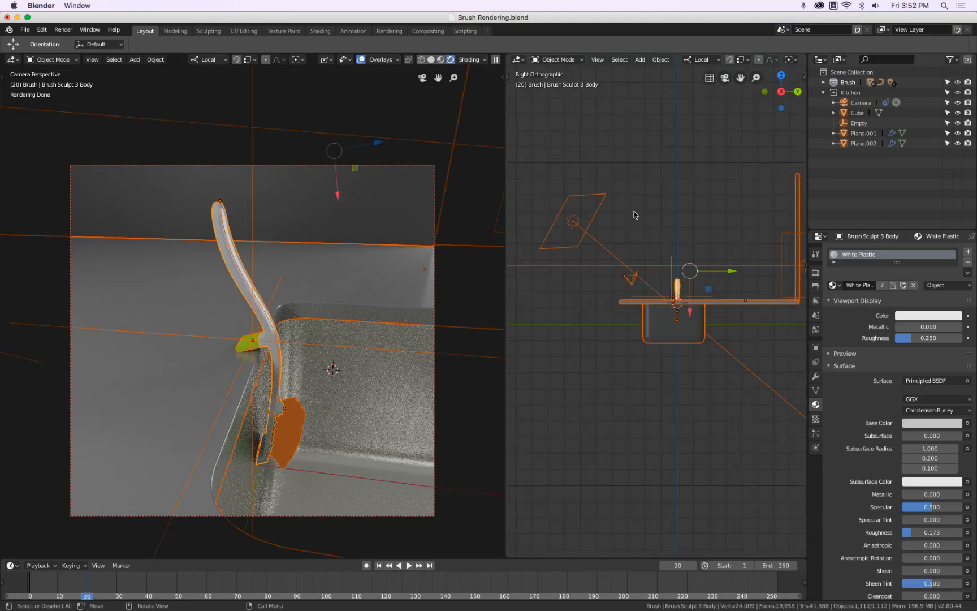
pyautogui.hotkey('alt', 'a')
pyautogui.hotkey('shift', 'a')
pyautogui.moveTo(638, 213)
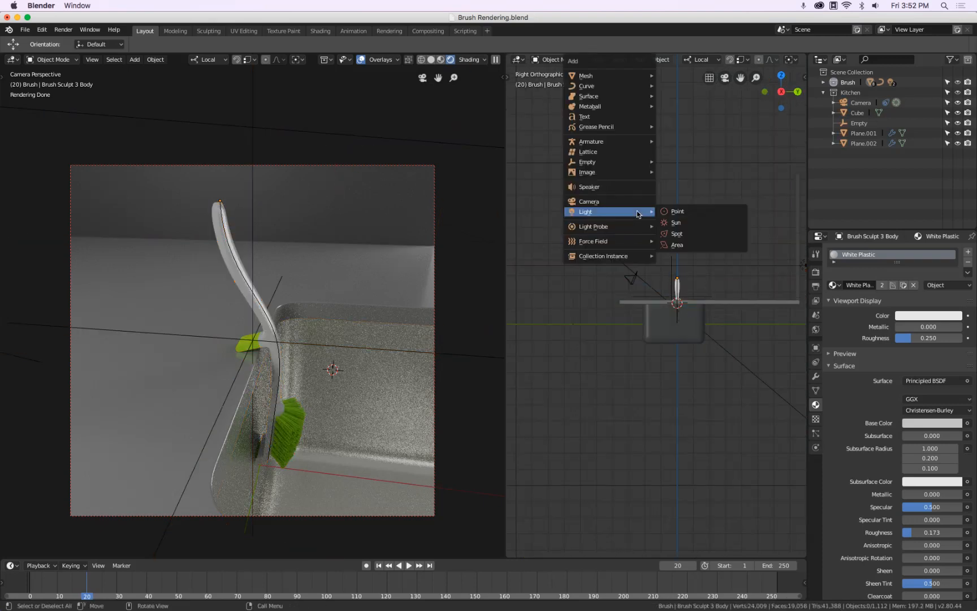
pyautogui.click(687, 234)
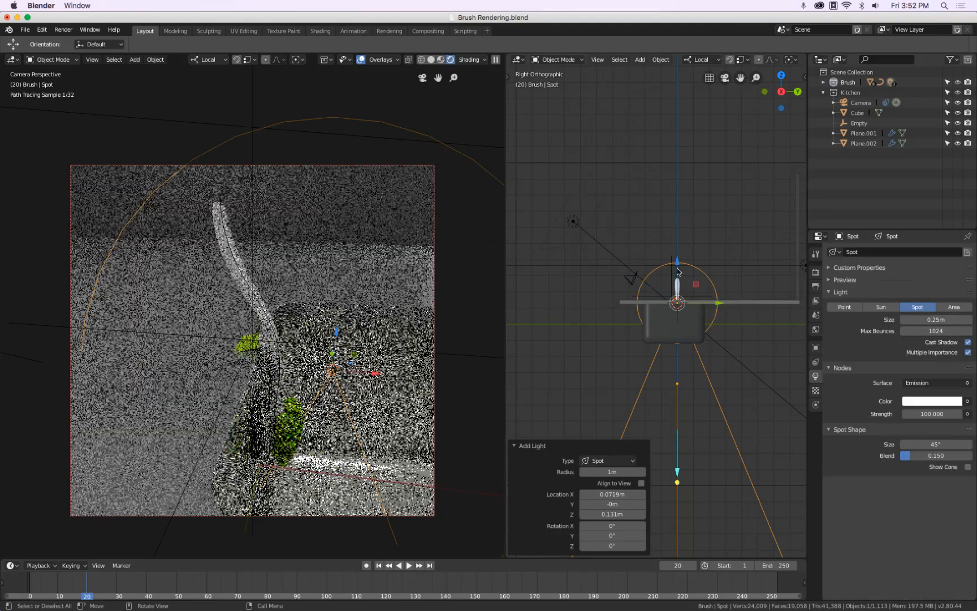
# Step: Move the spot light above the counter and tilt it about 37° toward the backsplash in side view
pyautogui.press('g')
pyautogui.click(706, 231)
pyautogui.press('r')
pyautogui.click(784, 347)
# Step: Shift the spot light about 0.34 m along negative X across the counter in top view
pyautogui.press('KP_7')
pyautogui.press('g')
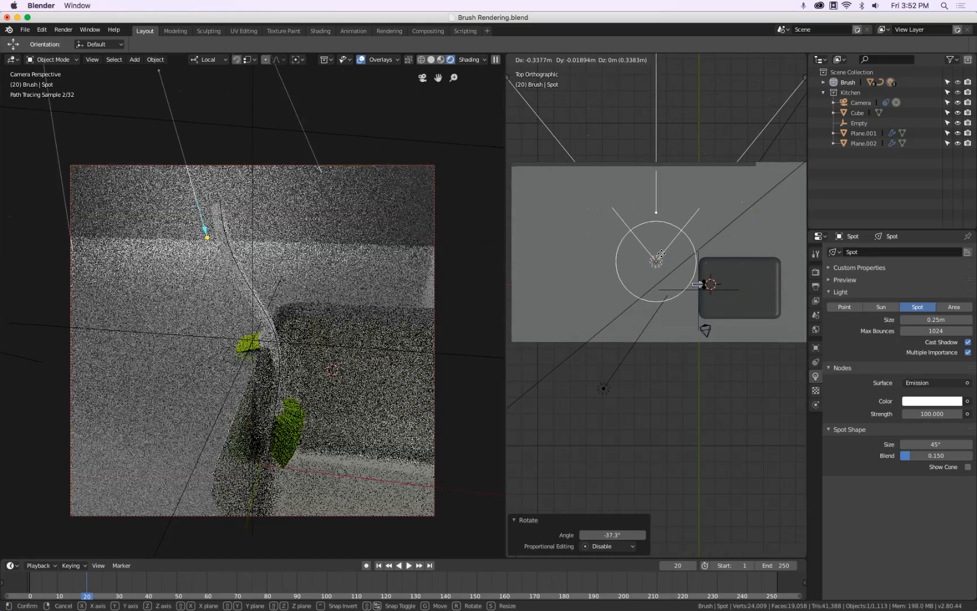
pyautogui.click(661, 254)
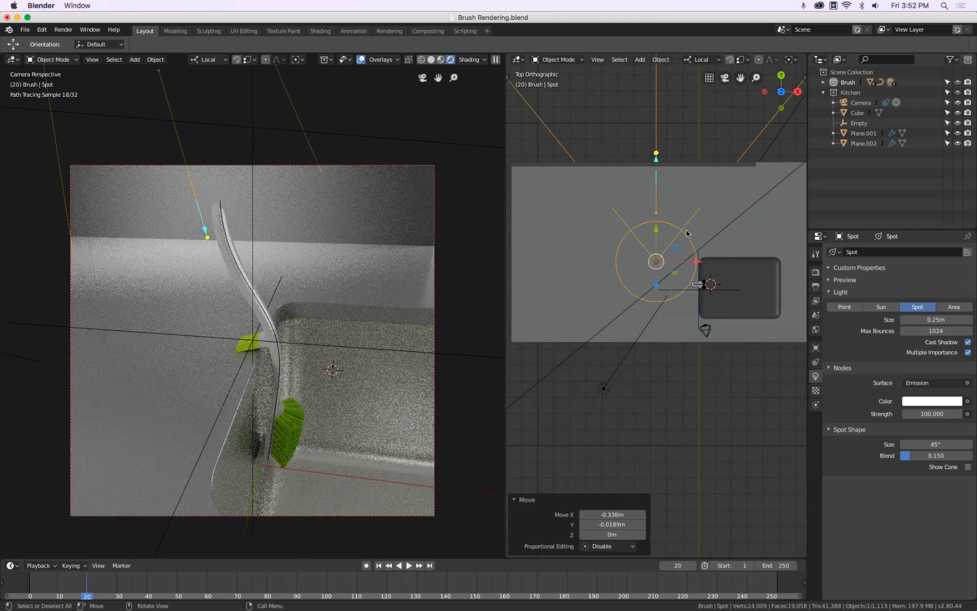
# Step: Set the spot light's emission strength to 10, checking its position in the right side view
pyautogui.press('Return')
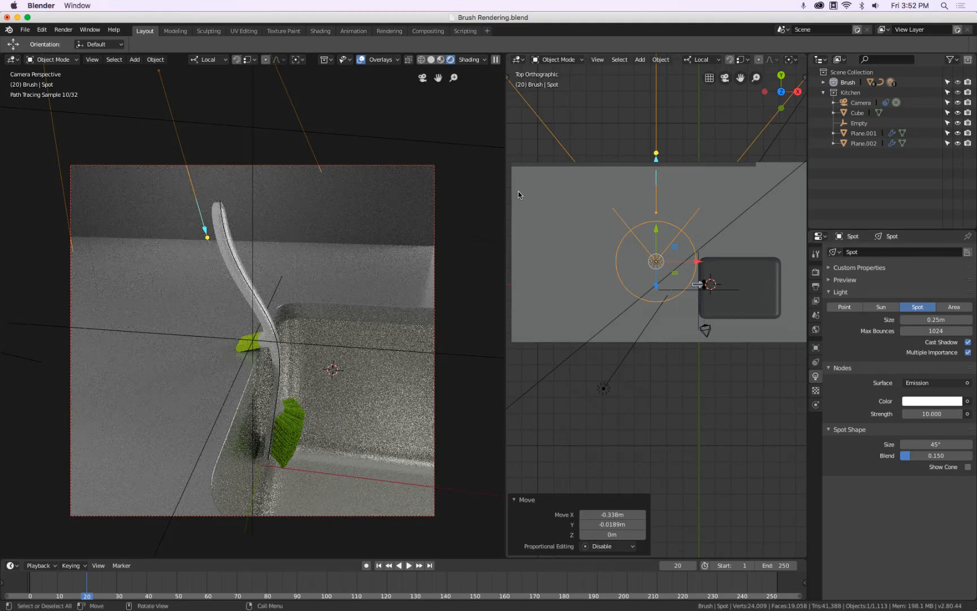
pyautogui.press('KP_3')
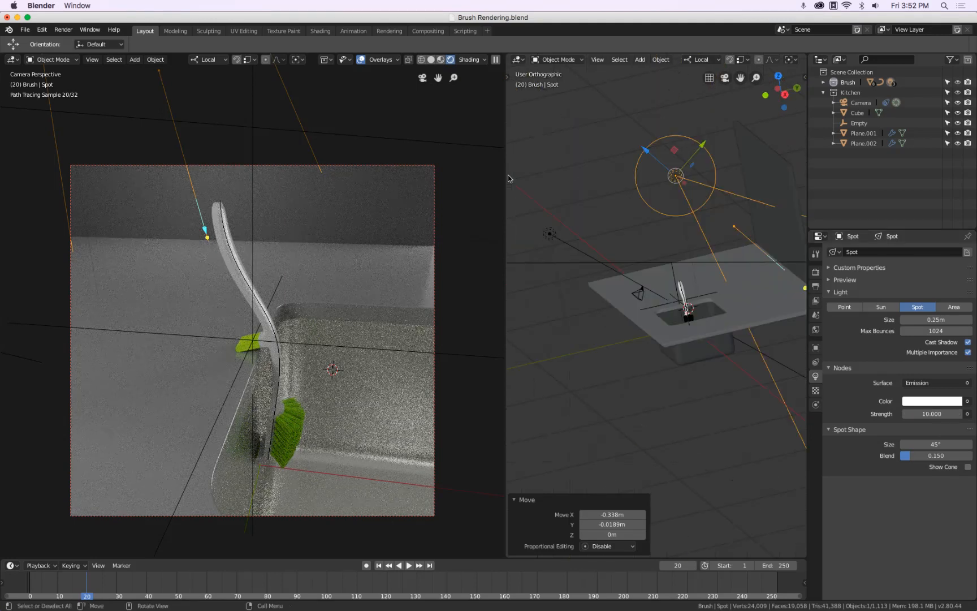
pyautogui.keyDown('shift'); pyautogui.moveTo(744, 259); pyautogui.dragTo(619, 251, button='middle'); pyautogui.keyUp('shift')
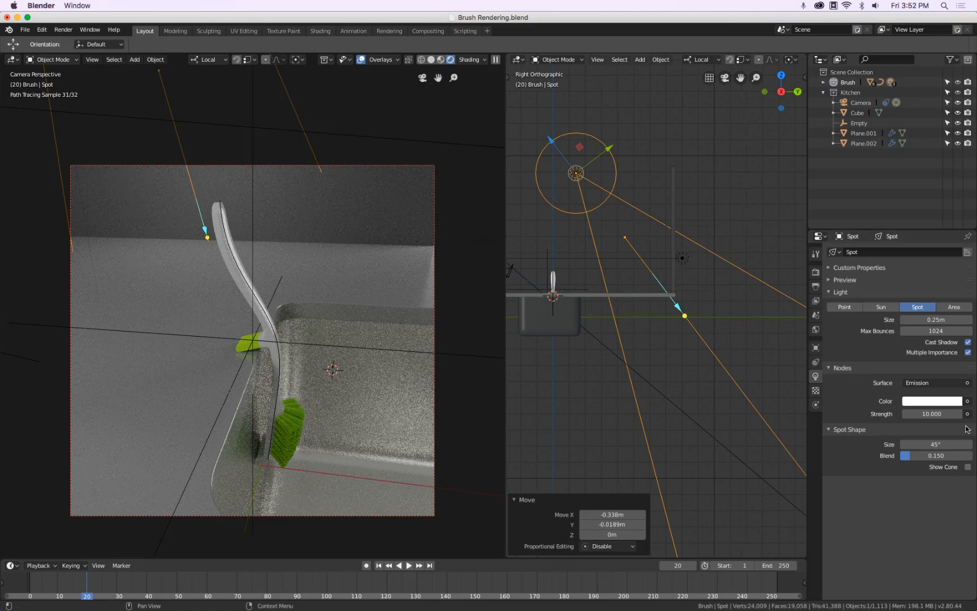
pyautogui.write('0')
pyautogui.press('Return')
pyautogui.click(931, 416)
pyautogui.write('10')
pyautogui.press('Return')
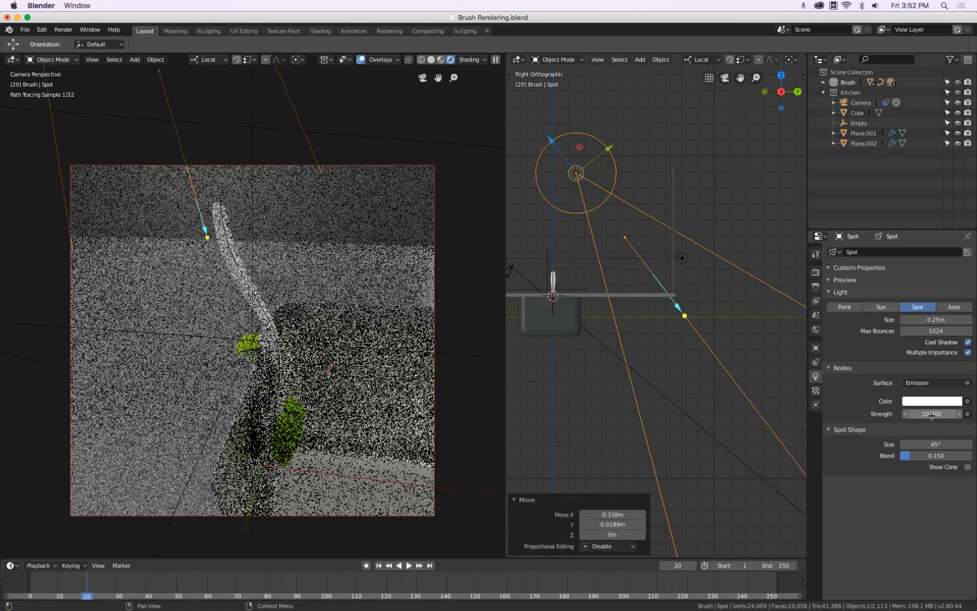
# Step: Try deleting the area light Area.002 on the camera side of the counter, and undo the deletion
pyautogui.keyDown('shift'); pyautogui.moveTo(723, 217); pyautogui.dragTo(849, 219, button='middle'); pyautogui.keyUp('shift')
pyautogui.click(574, 215)
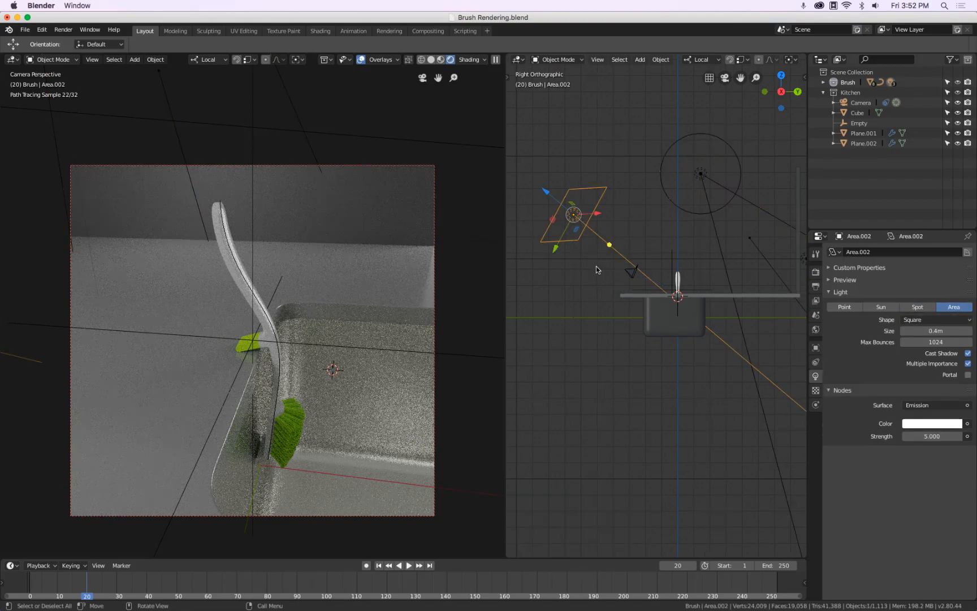
pyautogui.press('Delete')
pyautogui.press('super+z')
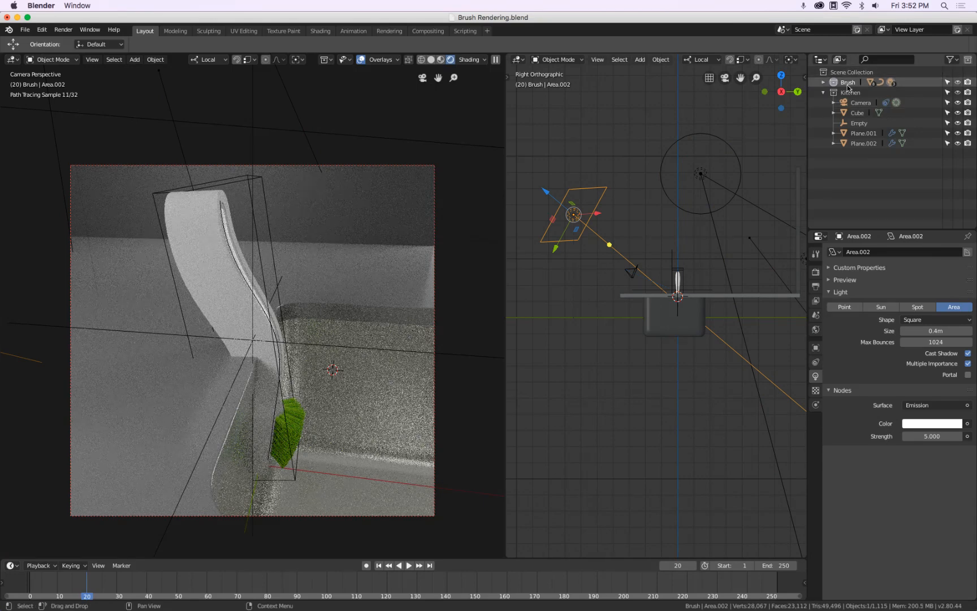
# Step: Hide Brush Sculpt 3 Side Trim and Brush Sculpt 3 Tip Cut in the Brush collection
pyautogui.click(823, 82)
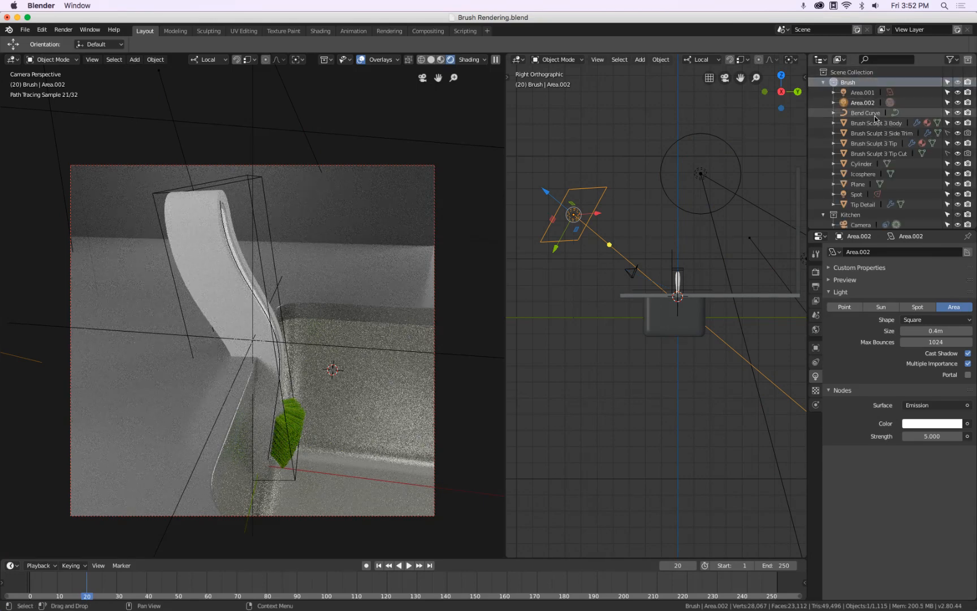
pyautogui.click(958, 133)
pyautogui.click(958, 153)
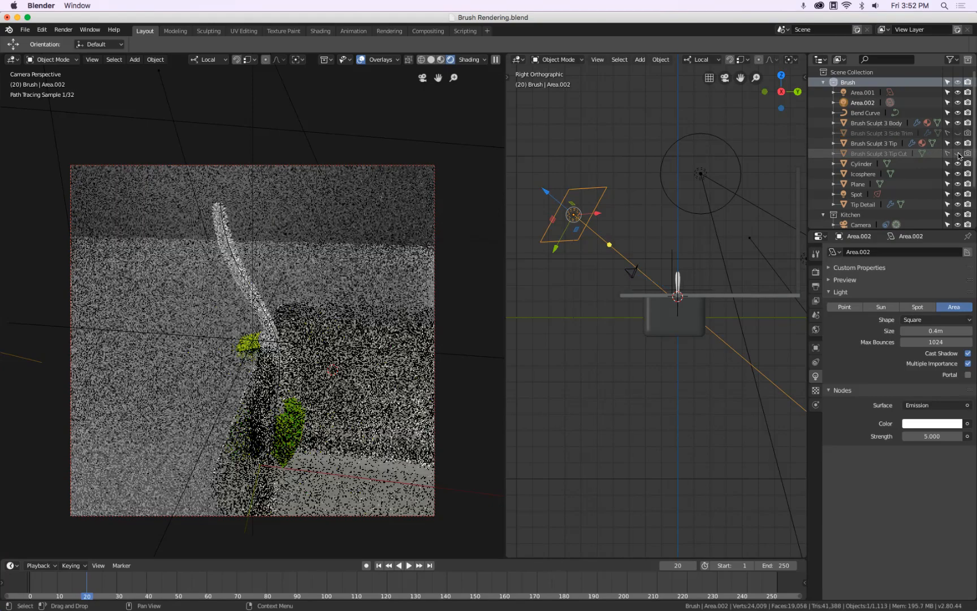
# Step: Select the brush body and darken its White Plastic material's base color to dark grey
pyautogui.scroll(12, 686, 255)
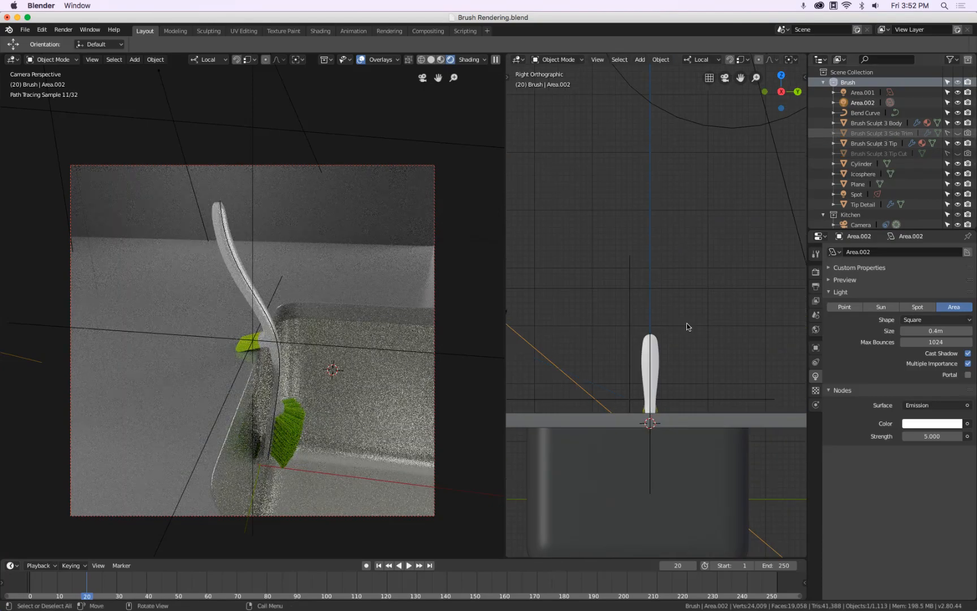
pyautogui.click(641, 269)
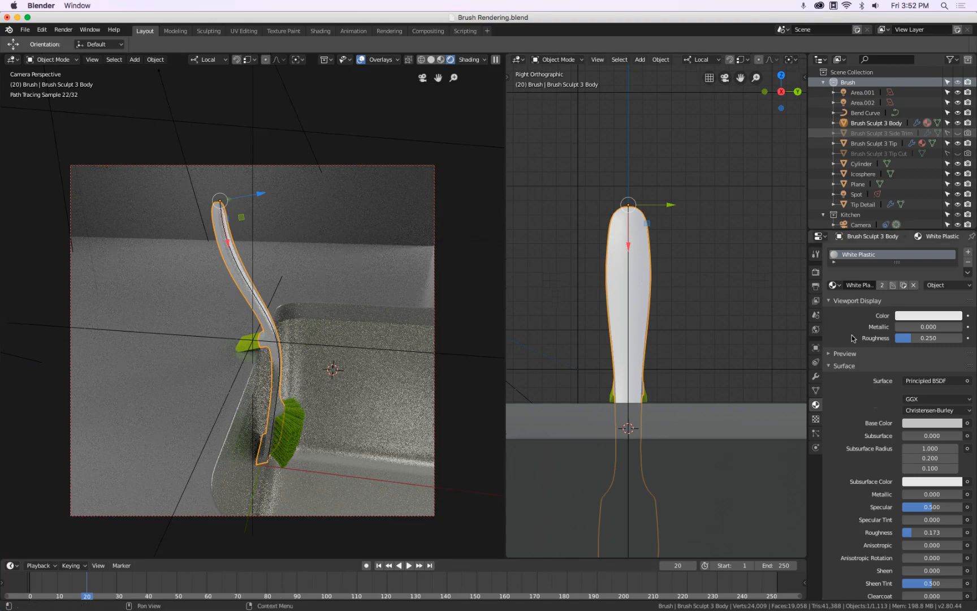
pyautogui.click(916, 427)
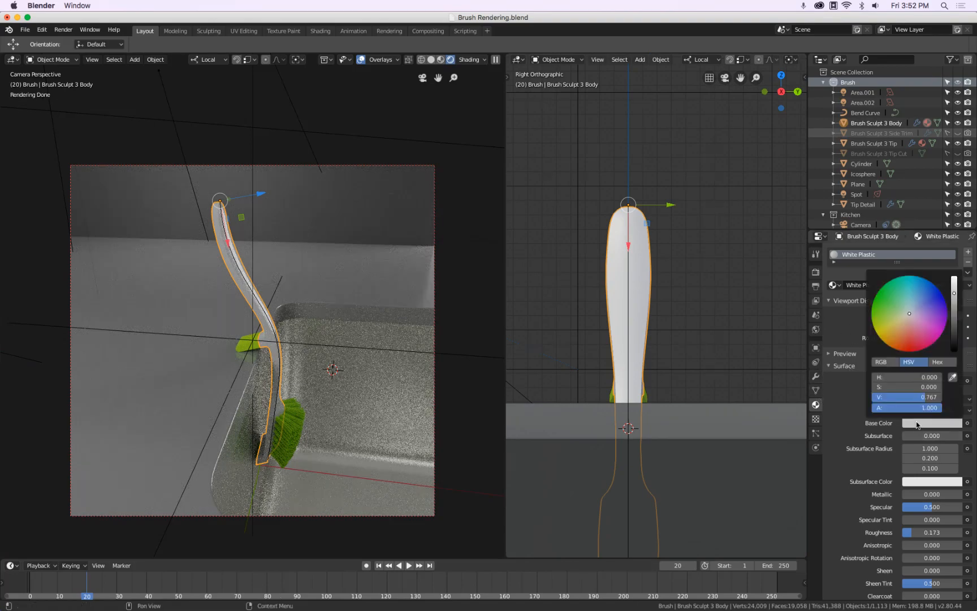
pyautogui.moveTo(956, 319)
pyautogui.mouseDown()
pyautogui.moveTo(955, 350)
pyautogui.moveTo(954, 339)
pyautogui.mouseUp()
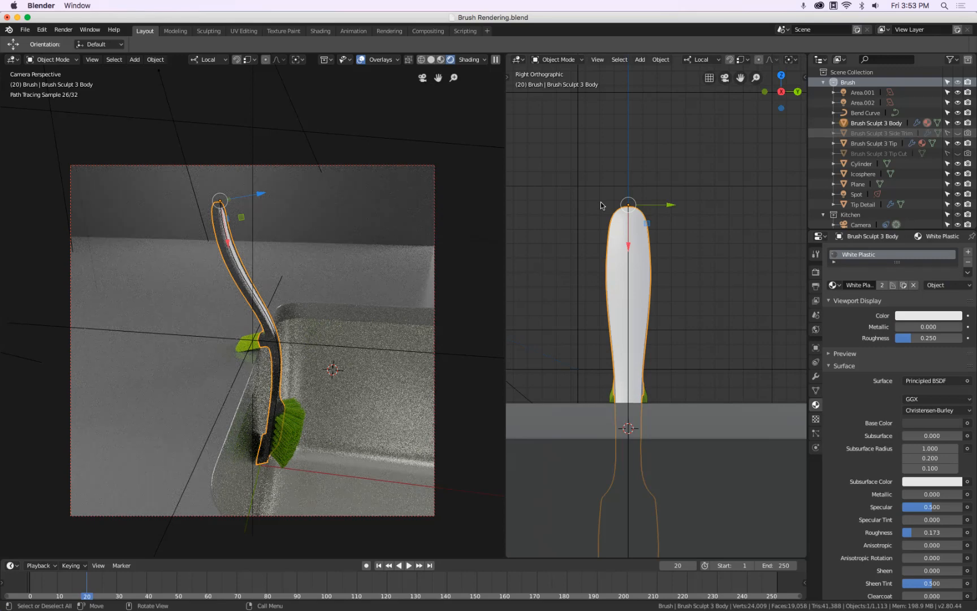
# Step: Switch to Finder to examine the brush and sink in reference photo edge_dish_brush_grn_is1.jpg, and return to Blender
pyautogui.press('super+h')
pyautogui.press('space')
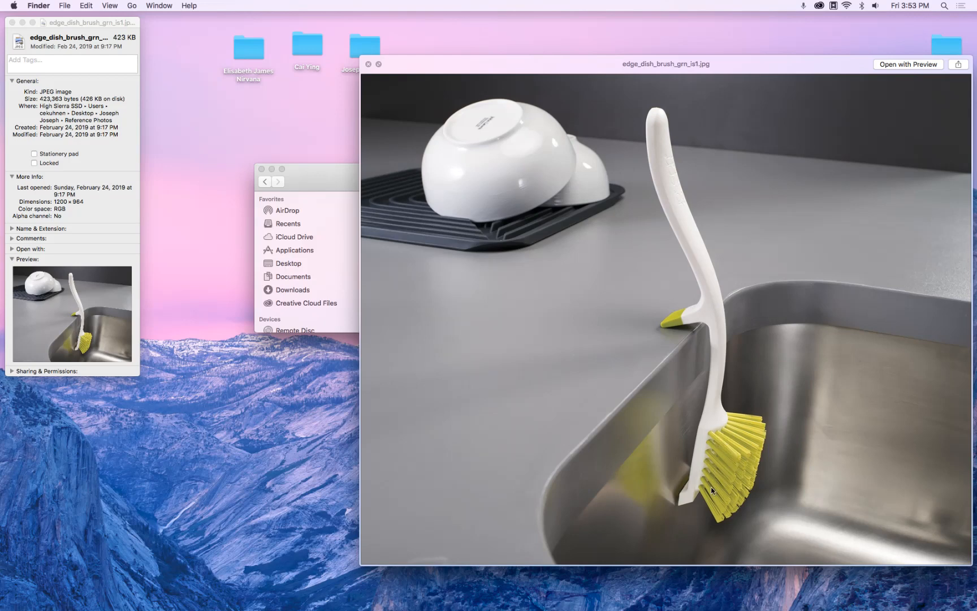
pyautogui.press('space')
pyautogui.press('super+Tab')
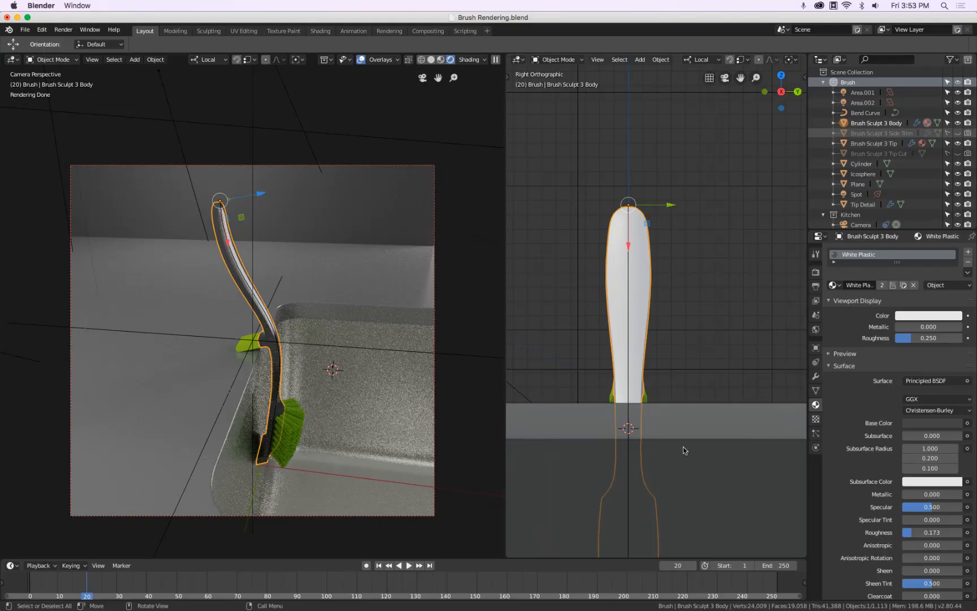
# Step: Duplicate the area light in top view, placing the copy about 1.31 m along X and 0.32 m along Y
pyautogui.scroll(-6, 631, 288)
pyautogui.press('KP_7')
pyautogui.scroll(-10, 661, 264)
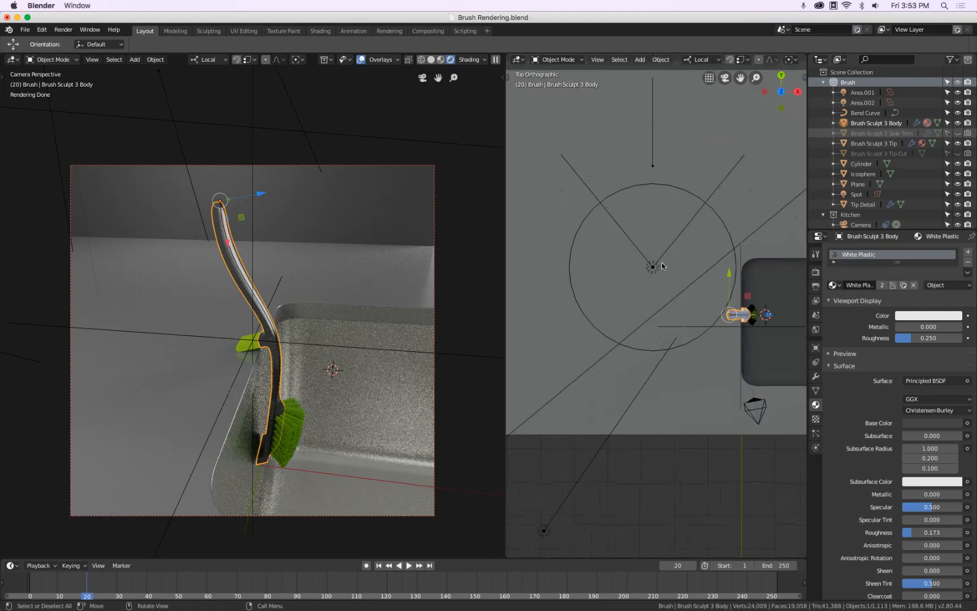
pyautogui.scroll(3, 658, 293)
pyautogui.click(634, 304)
pyautogui.keyDown('shift'); pyautogui.moveTo(694, 310); pyautogui.dragTo(584, 331, button='middle'); pyautogui.keyUp('shift')
pyautogui.hotkey('shift', 'd')
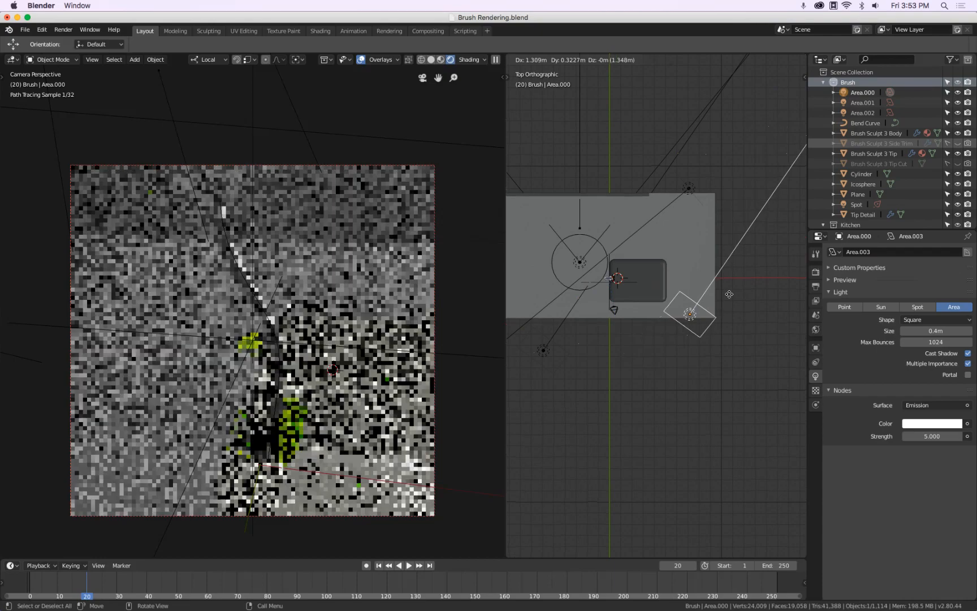
pyautogui.click(729, 297)
# Step: Aim the duplicated area light downward and move it over the sink, about -0.56 m in X and 0.34 m in Y
pyautogui.moveTo(715, 278); pyautogui.dragTo(683, 309)
pyautogui.press('g')
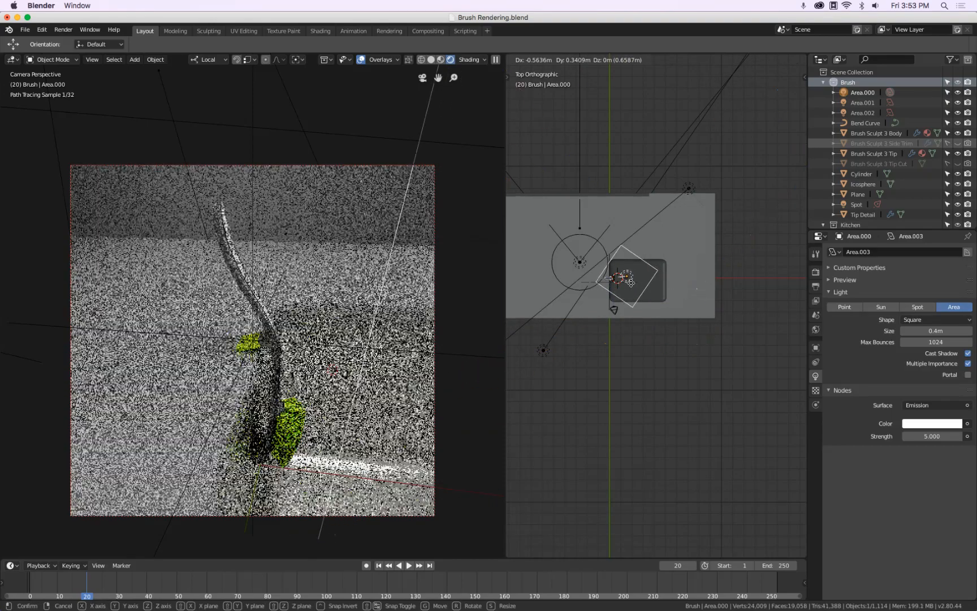
pyautogui.click(630, 282)
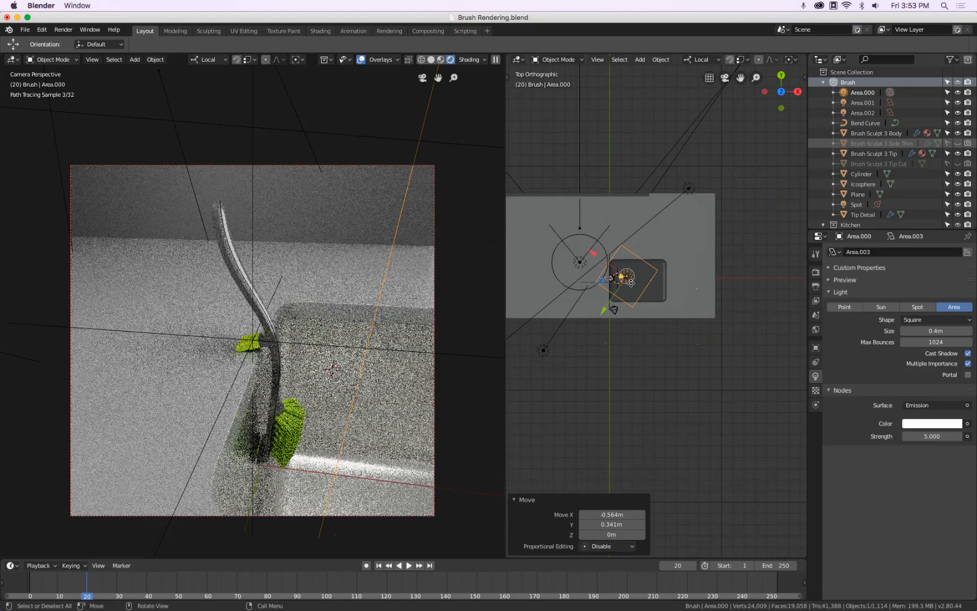
pyautogui.press('KP_1')
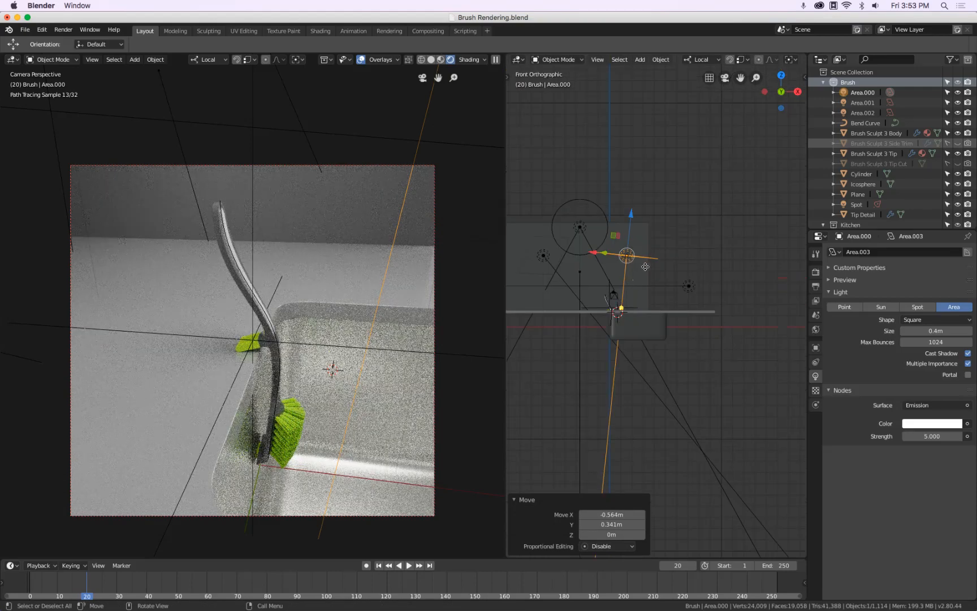
pyautogui.scroll(5, 643, 271)
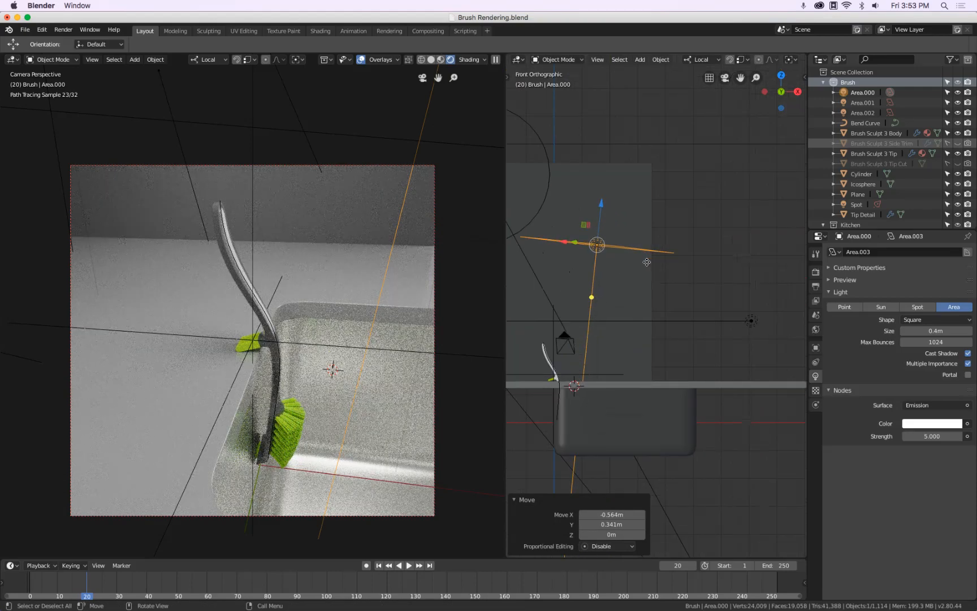
pyautogui.press('KP_7')
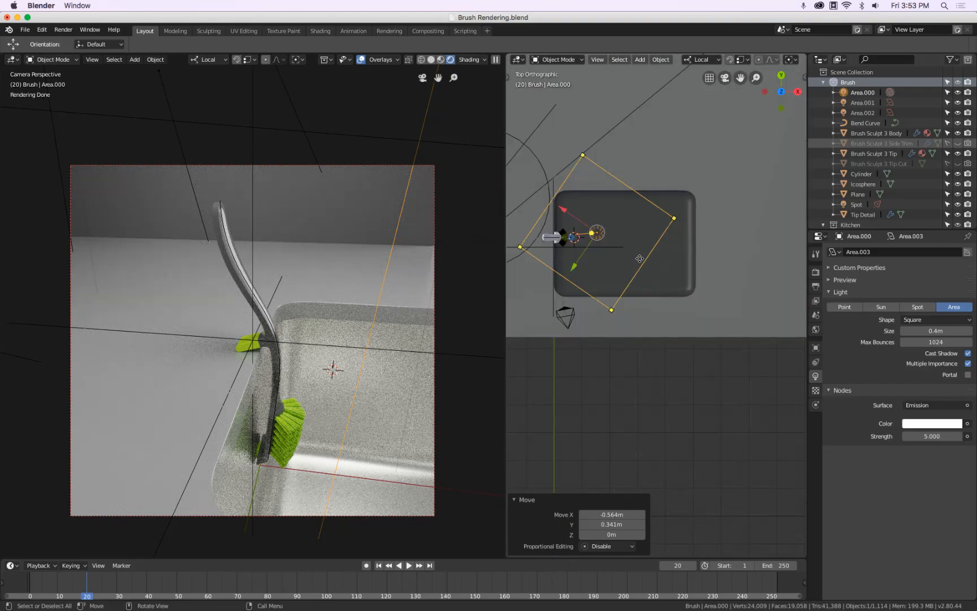
# Step: Shift the duplicated area light toward the sink's front edge and re-aim it back toward the brush
pyautogui.press('g')
pyautogui.click(616, 272)
pyautogui.moveTo(615, 271); pyautogui.dragTo(673, 238, button='middle')
pyautogui.moveTo(674, 234); pyautogui.dragTo(614, 341)
pyautogui.press('KP_7')
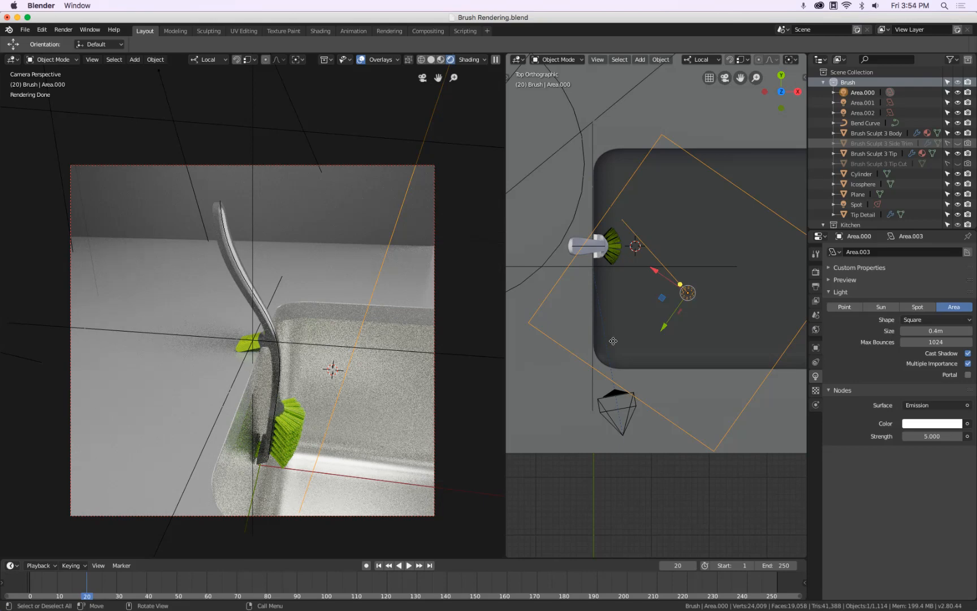
# Step: Set the Cycles render sample count to 250
pyautogui.click(816, 301)
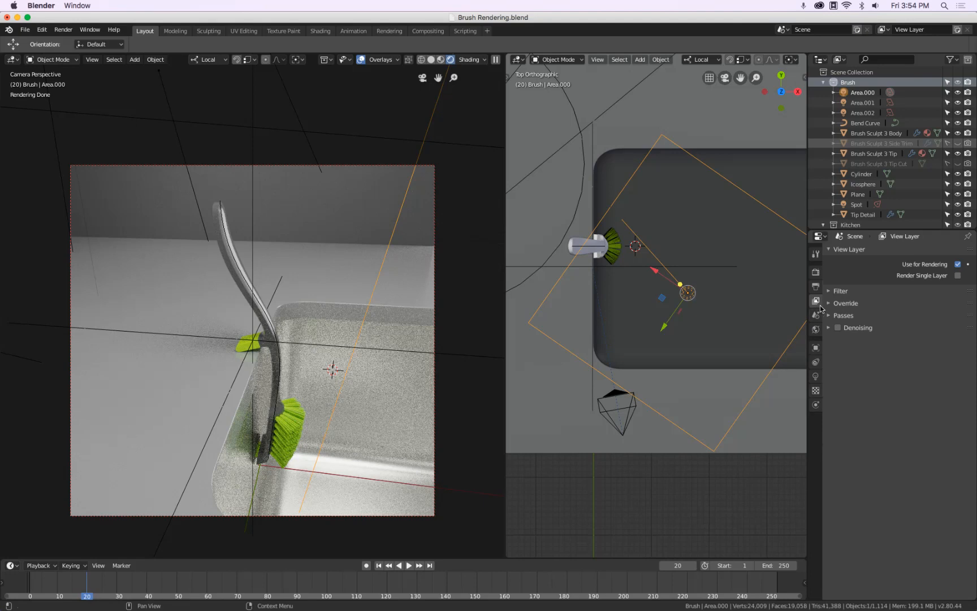
pyautogui.click(816, 286)
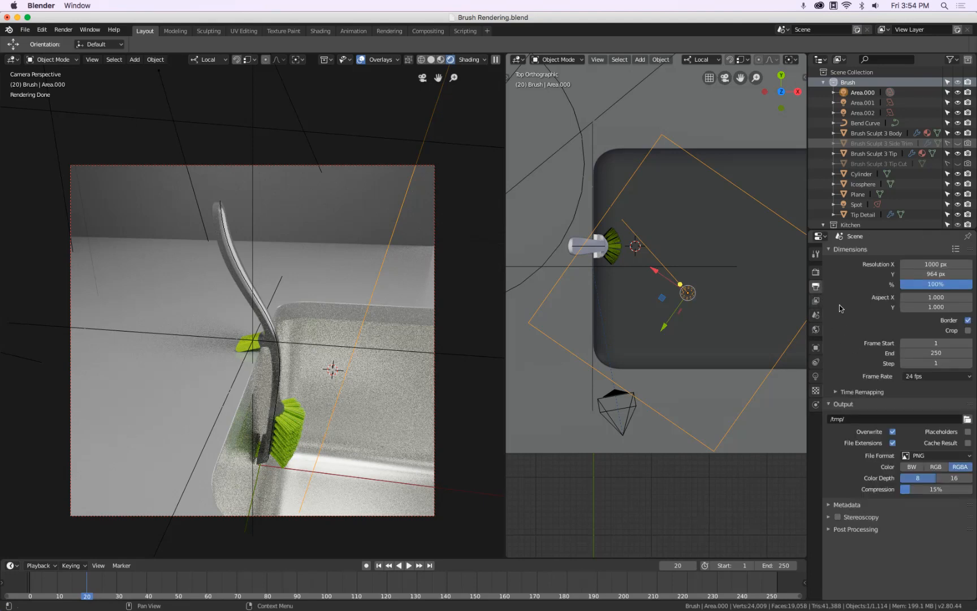
pyautogui.click(816, 273)
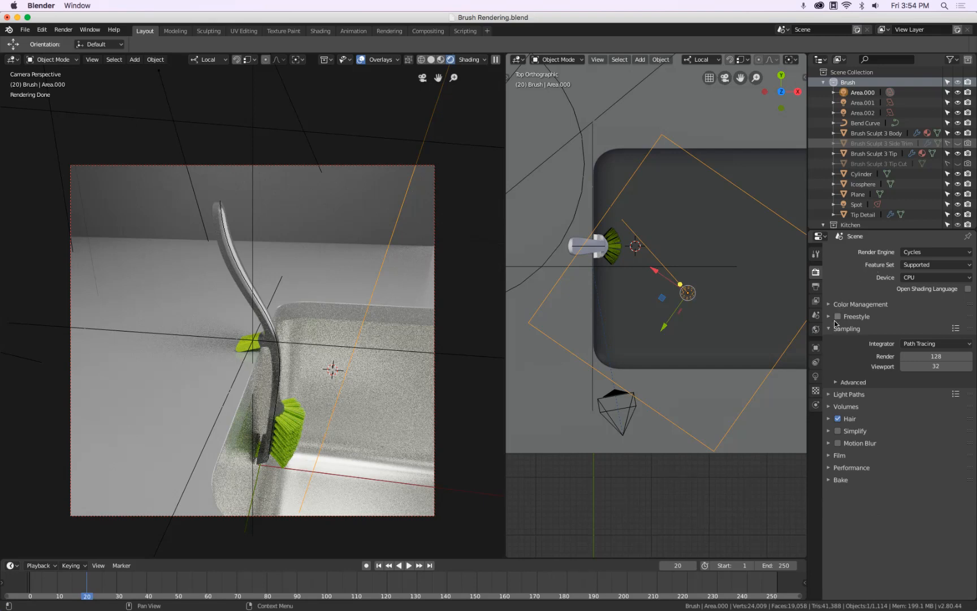
pyautogui.click(931, 356)
pyautogui.write('250')
pyautogui.press('Return')
pyautogui.click(830, 393)
pyautogui.click(831, 394)
# Step: Compare the High Contrast and Very High Contrast looks in color management, and keep High Contrast
pyautogui.click(833, 305)
pyautogui.click(938, 346)
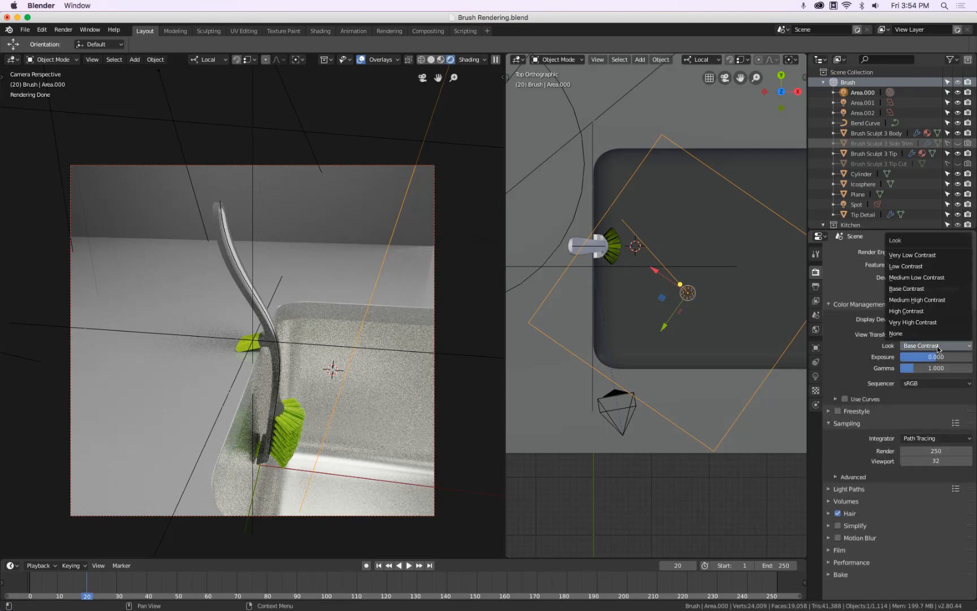
pyautogui.click(926, 311)
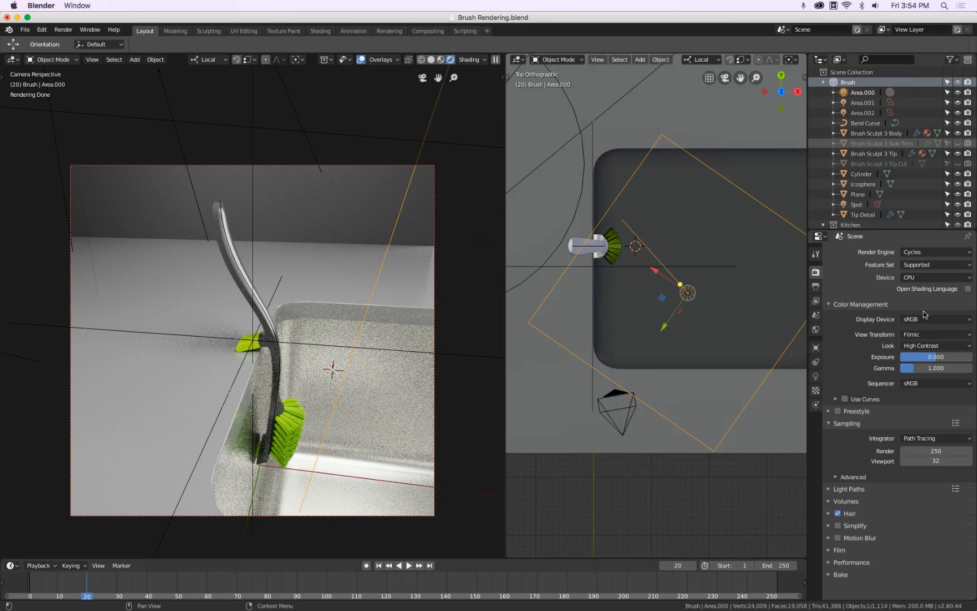
pyautogui.click(923, 346)
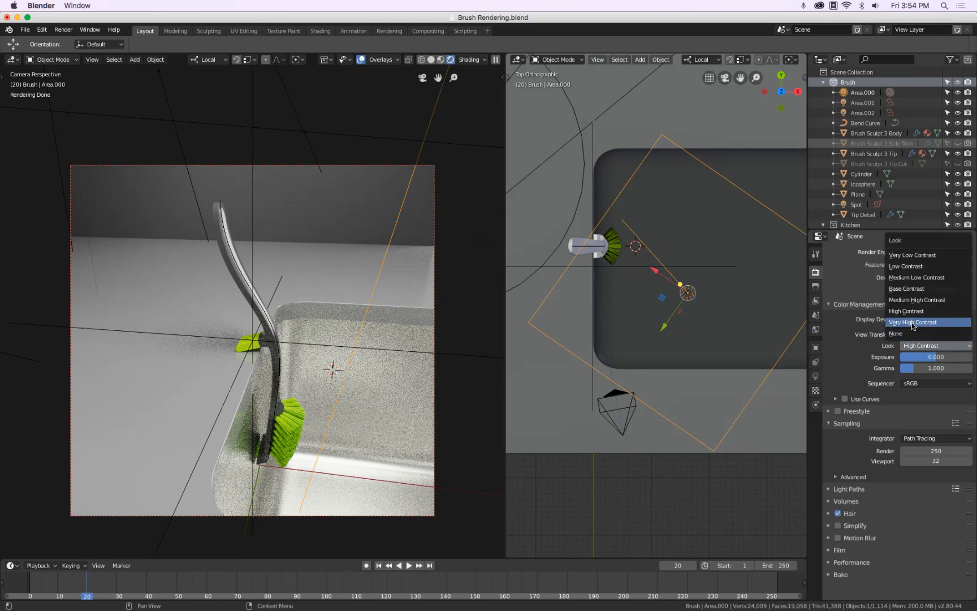
pyautogui.click(911, 323)
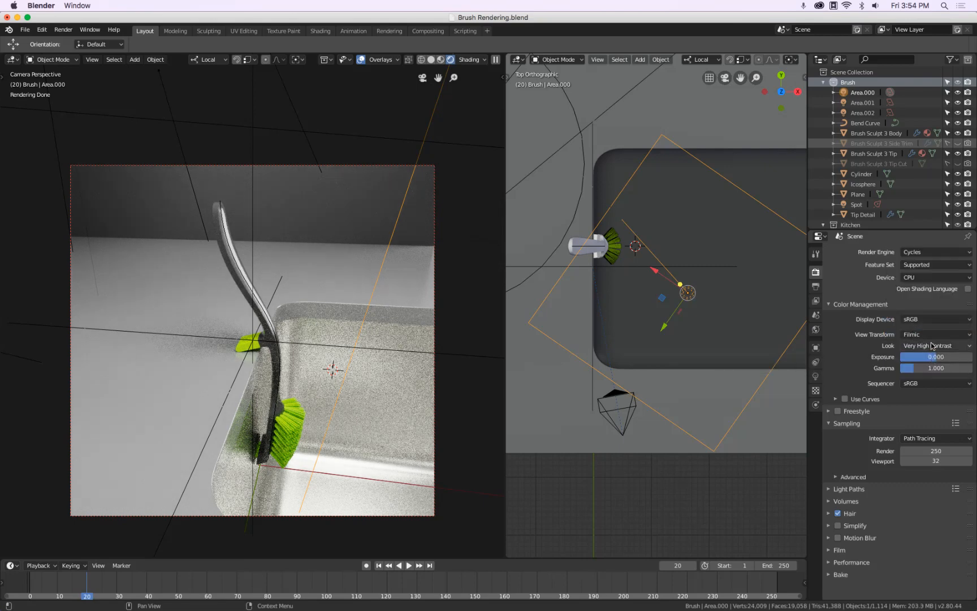
pyautogui.click(932, 346)
pyautogui.click(925, 312)
# Step: Enable color management curves and shape a gentle S-curve, with the shadow point at about X 0.24, Y 0.20 and raised highlights
pyautogui.click(844, 398)
pyautogui.click(836, 399)
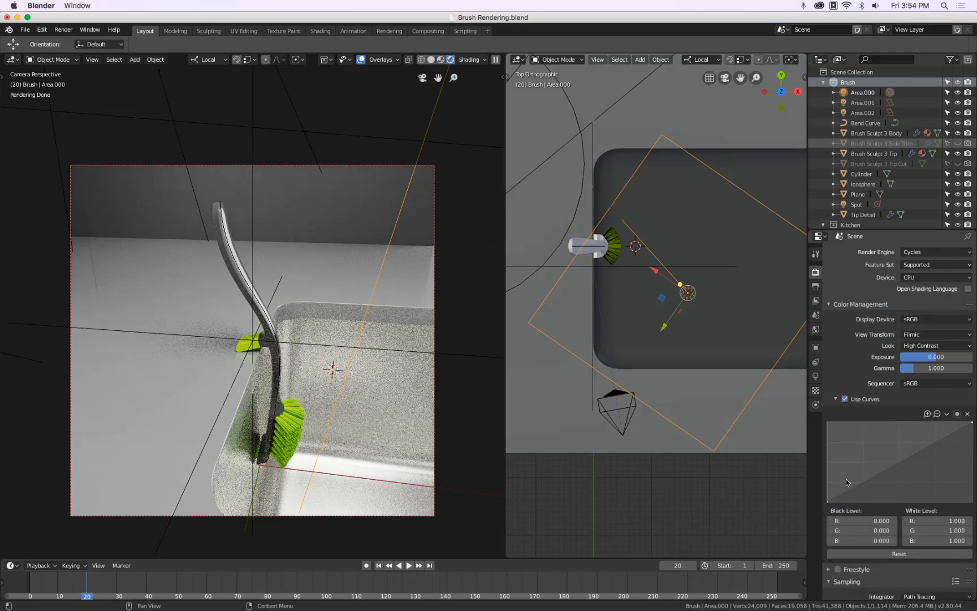
pyautogui.moveTo(859, 489); pyautogui.dragTo(860, 492)
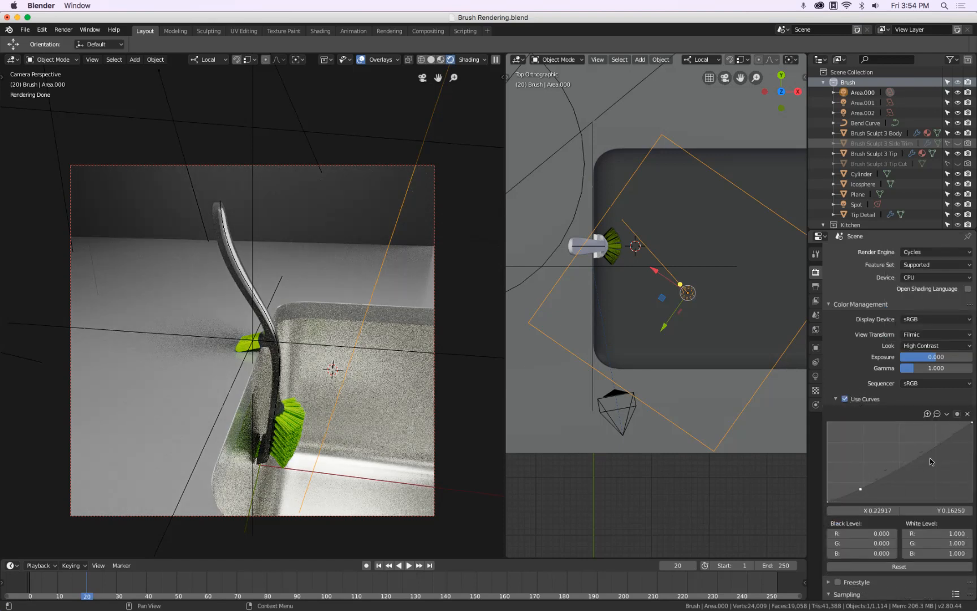
pyautogui.moveTo(936, 446); pyautogui.dragTo(934, 437)
pyautogui.moveTo(860, 489); pyautogui.dragTo(860, 487)
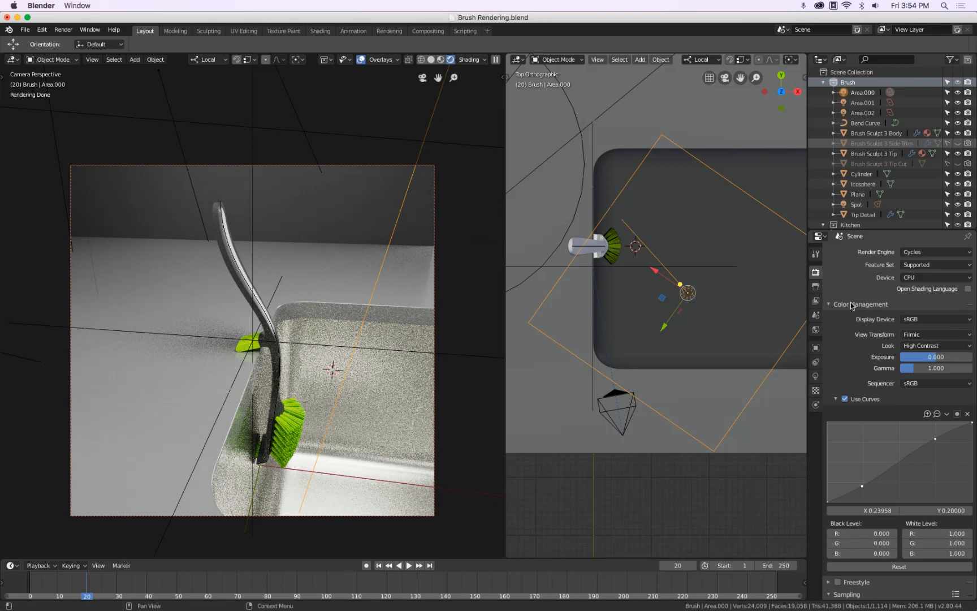
# Step: Turn on denoising for the view layer and return to the render settings
pyautogui.click(816, 286)
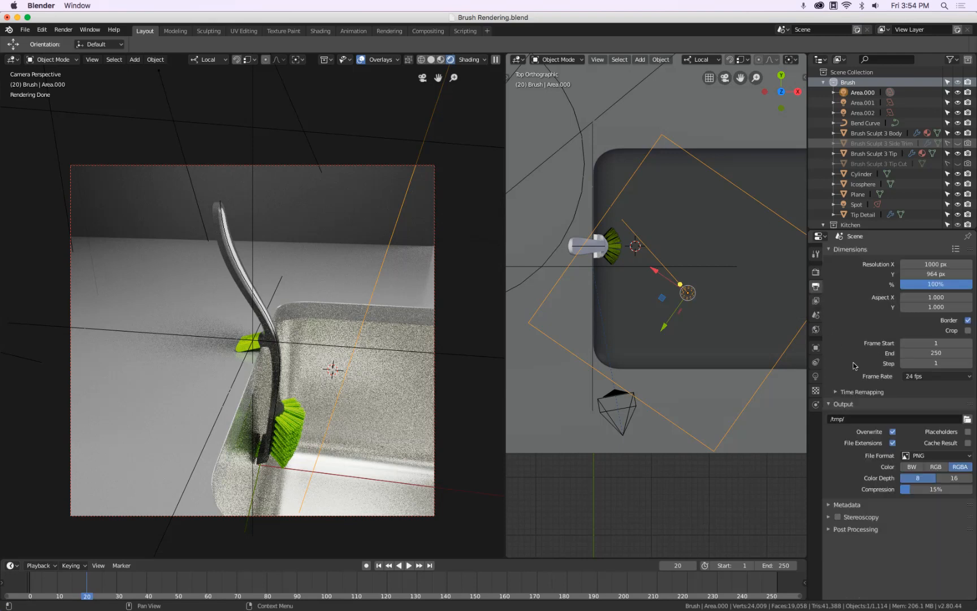
pyautogui.click(816, 301)
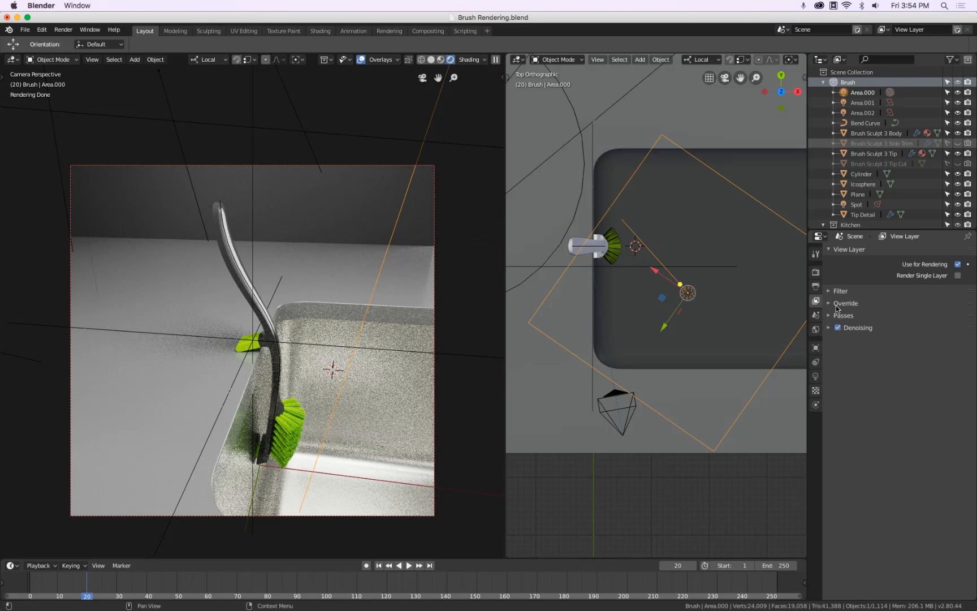
pyautogui.click(816, 272)
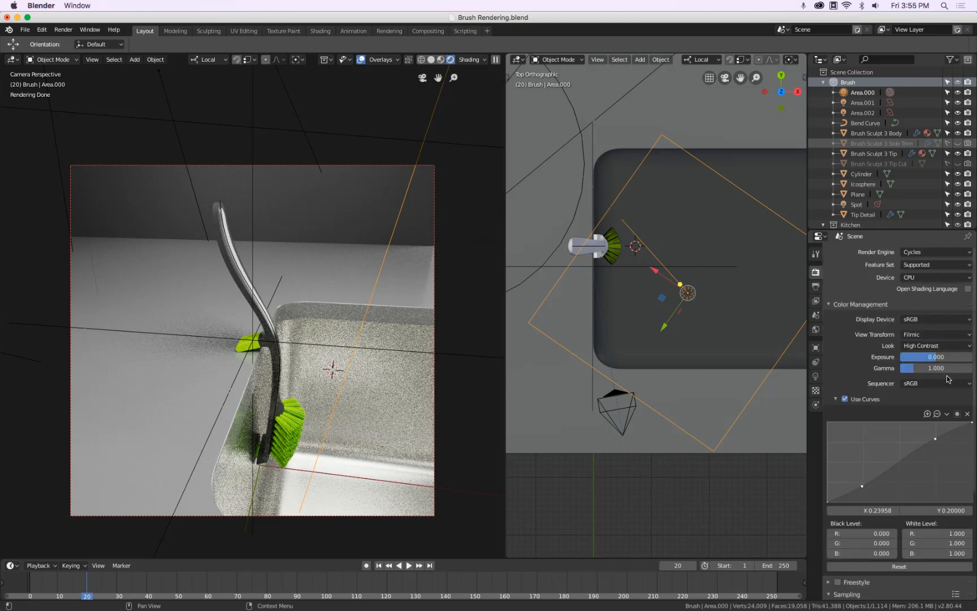
# Step: Set the render resolution scale to 50%, switch the camera view to solid shading, and save the file
pyautogui.click(816, 291)
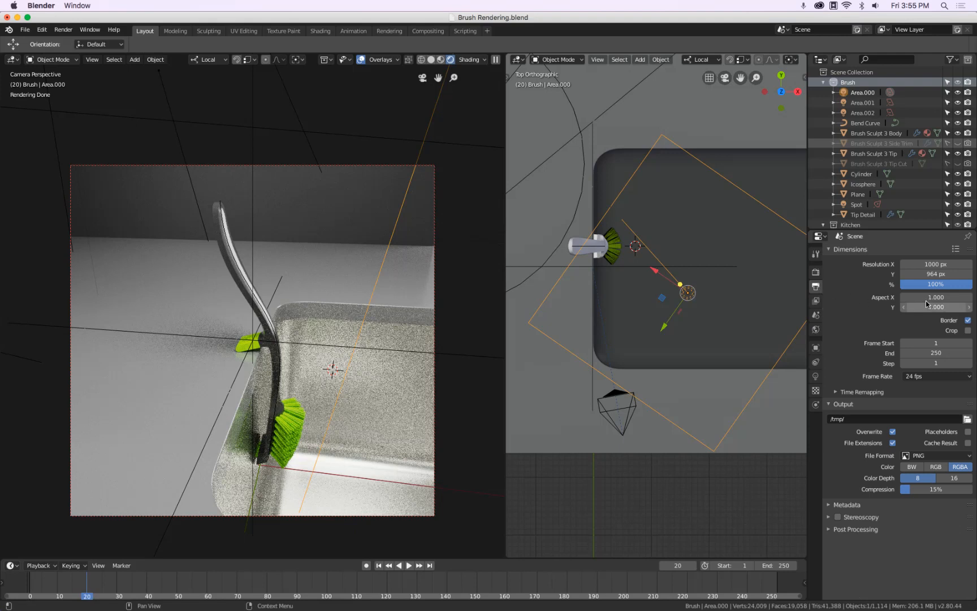
pyautogui.click(934, 282)
pyautogui.write('50')
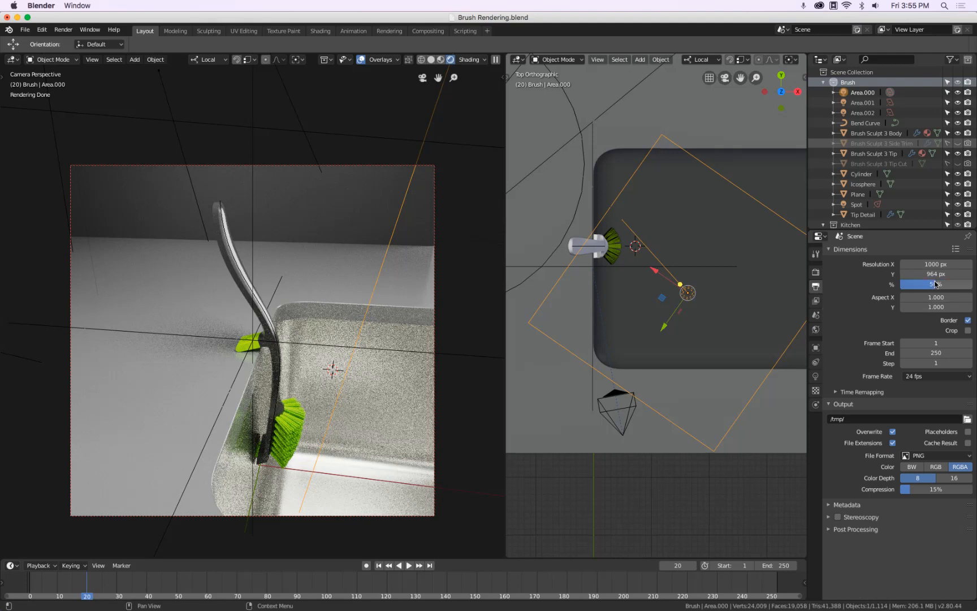
pyautogui.press('Return')
pyautogui.press('z')
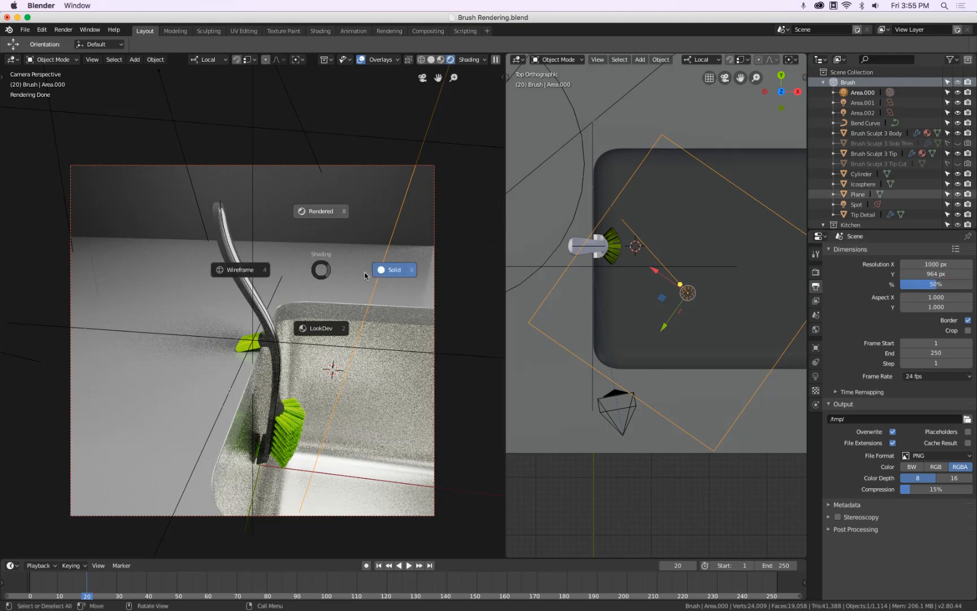
pyautogui.click(391, 269)
pyautogui.hotkey('ctrl', 's')
# Step: Render a still image of frame 20, review the denoised result, and close the render
pyautogui.click(62, 30)
pyautogui.click(45, 46)
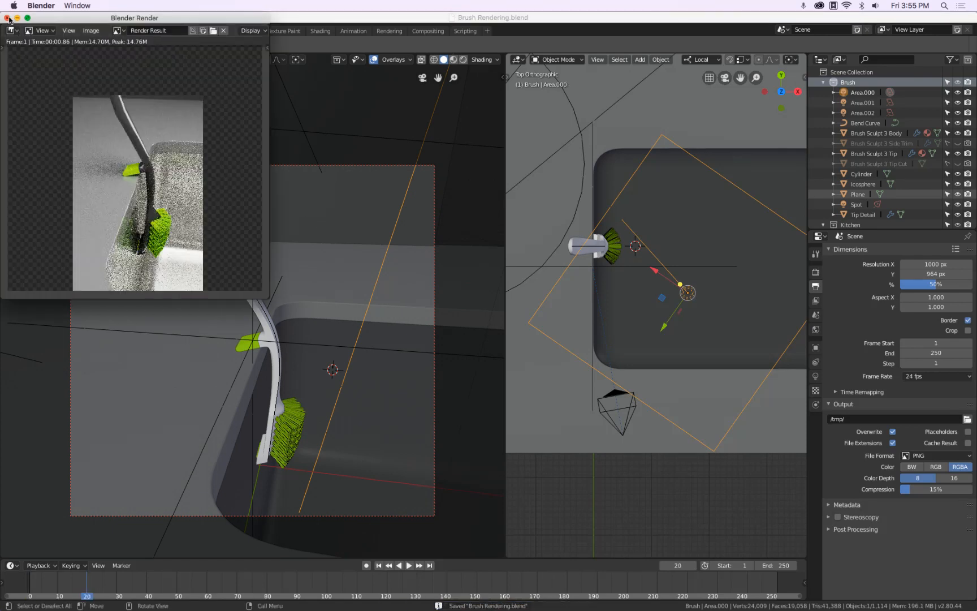
pyautogui.click(7, 18)
pyautogui.click(63, 29)
pyautogui.click(71, 37)
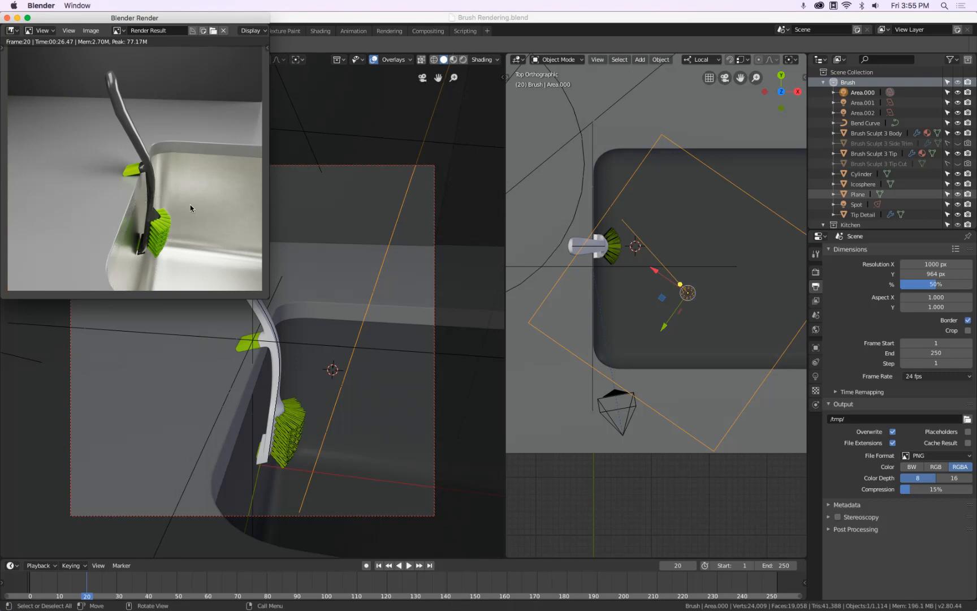
pyautogui.press('Escape')
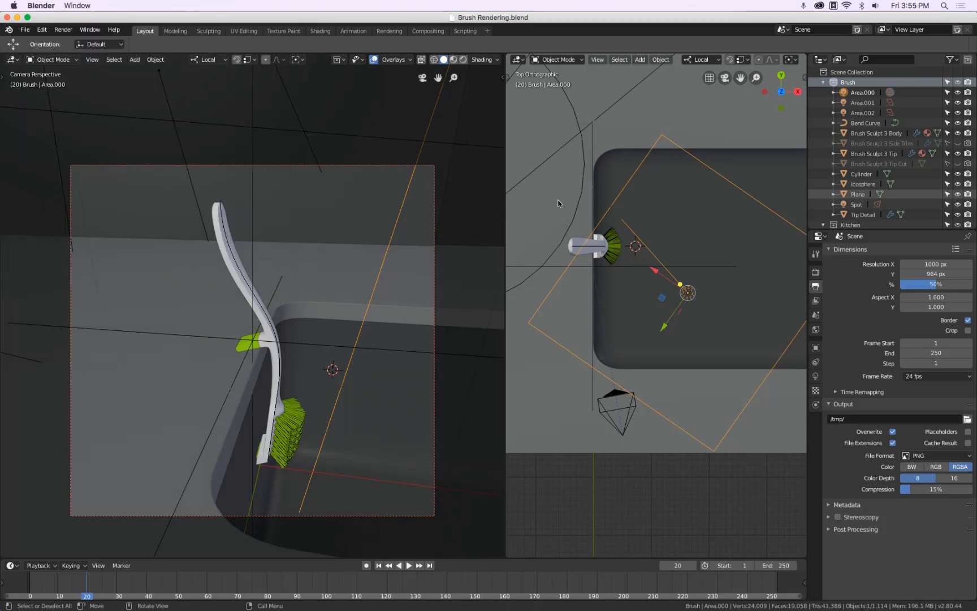
# Step: Examine the Subdivision and Curve modifiers on the brush handle body
pyautogui.click(215, 217)
pyautogui.click(817, 378)
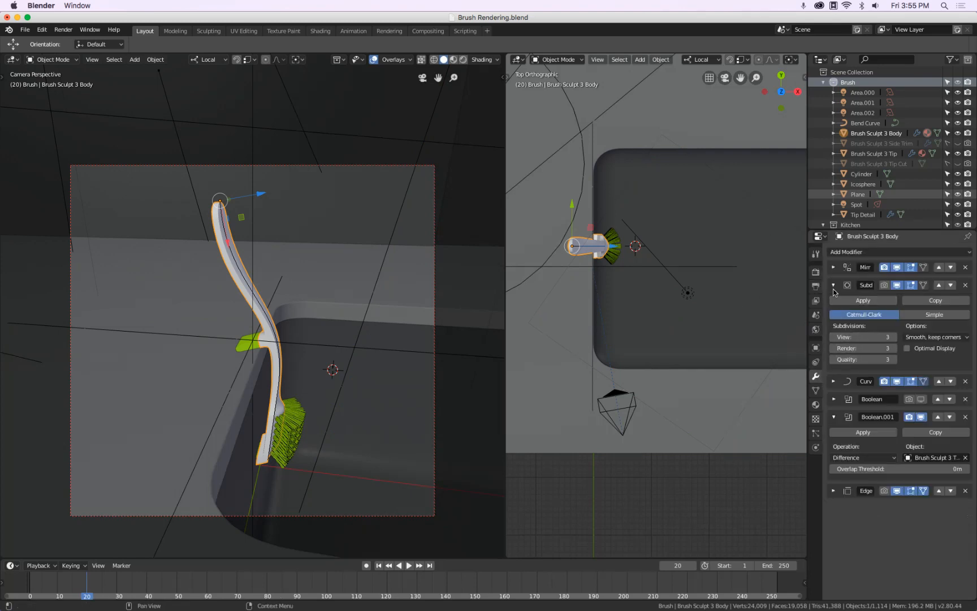
pyautogui.click(833, 381)
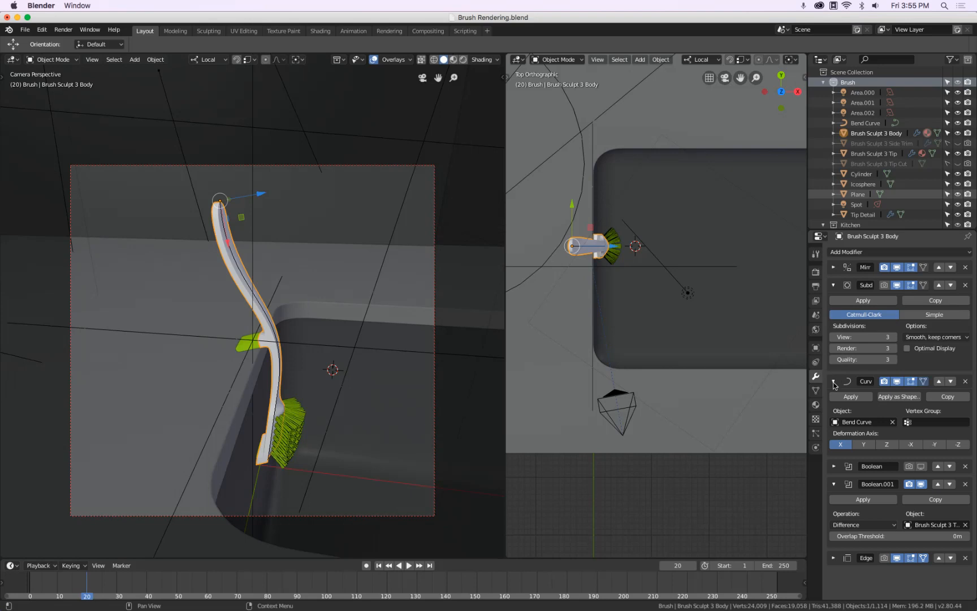
pyautogui.click(833, 381)
pyautogui.scroll(5, 262, 260)
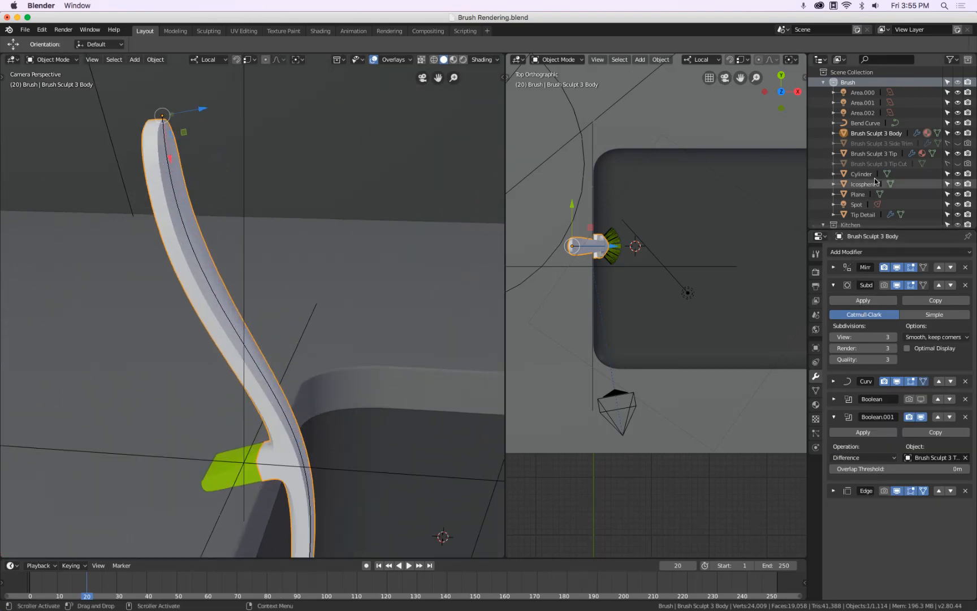
pyautogui.click(869, 133)
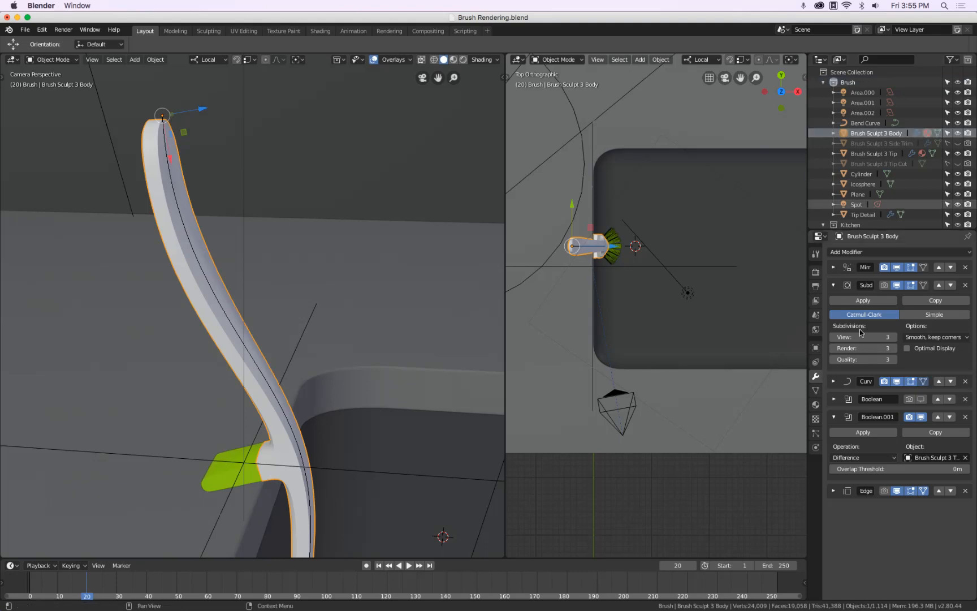
# Step: Set the green brush tip's Subdivision modifier to Quality 6 and enable Optimal Display
pyautogui.click(217, 480)
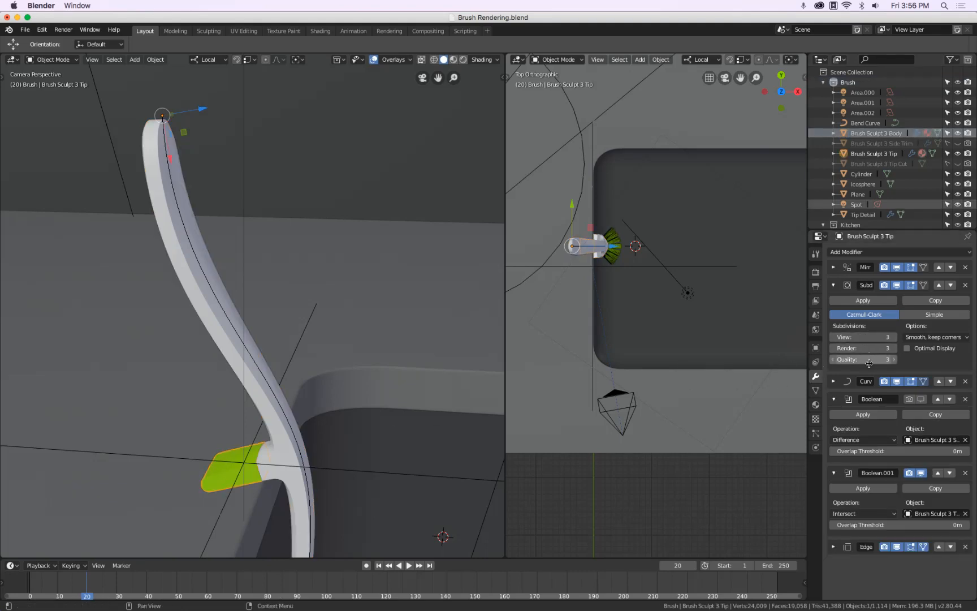
pyautogui.moveTo(866, 361); pyautogui.dragTo(974, 397)
pyautogui.click(908, 348)
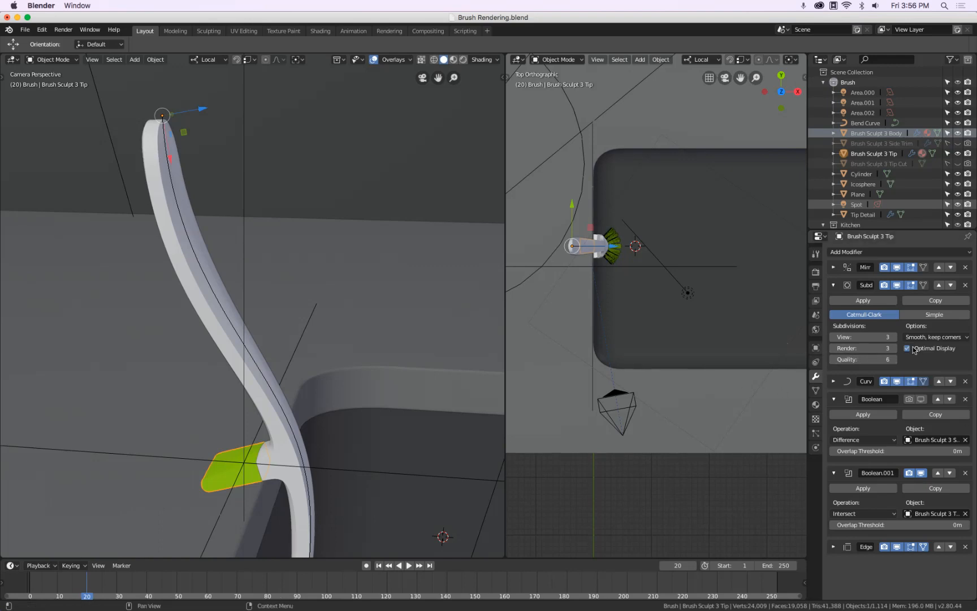
# Step: Set the Subdivision modifier Quality to 6 on the brush handle body
pyautogui.click(156, 211)
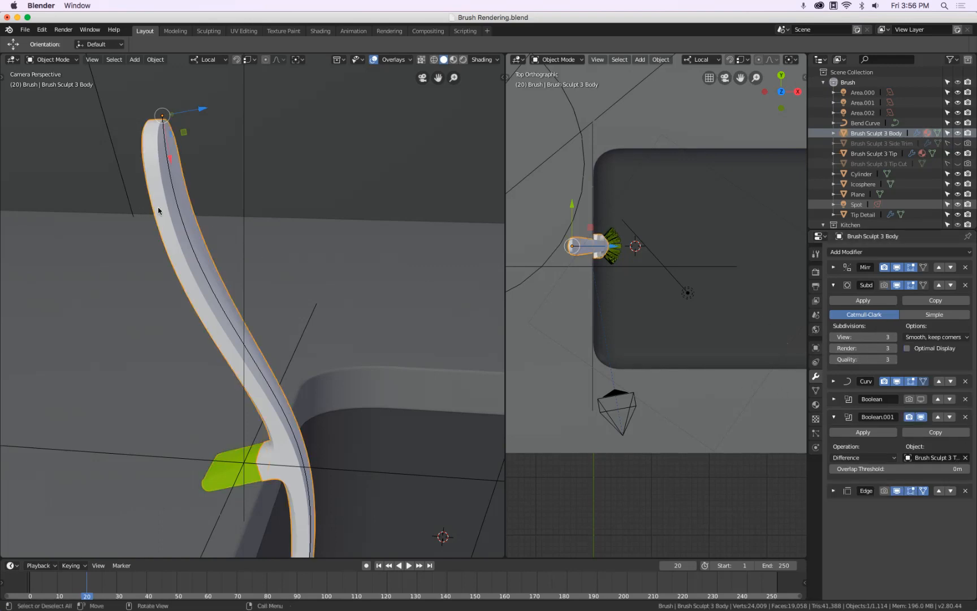
pyautogui.moveTo(865, 359)
pyautogui.mouseDown()
pyautogui.moveTo(975, 378)
pyautogui.moveTo(975, 410)
pyautogui.moveTo(975, 385)
pyautogui.mouseUp()
pyautogui.scroll(-6, 244, 275)
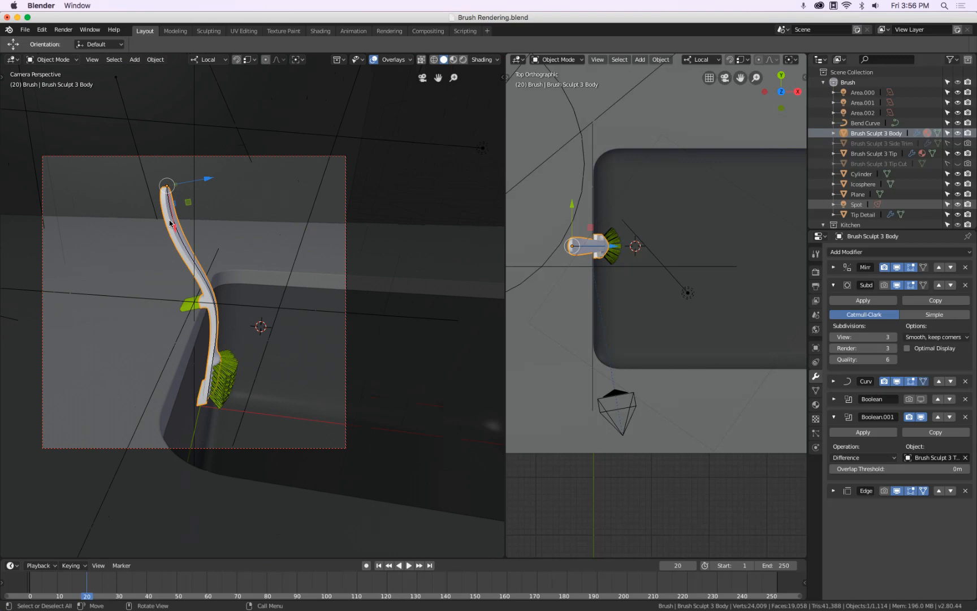
# Step: Select the counter top, enlarge the timeline area, and turn it into a Shader Editor showing the Counter Top material
pyautogui.click(138, 329)
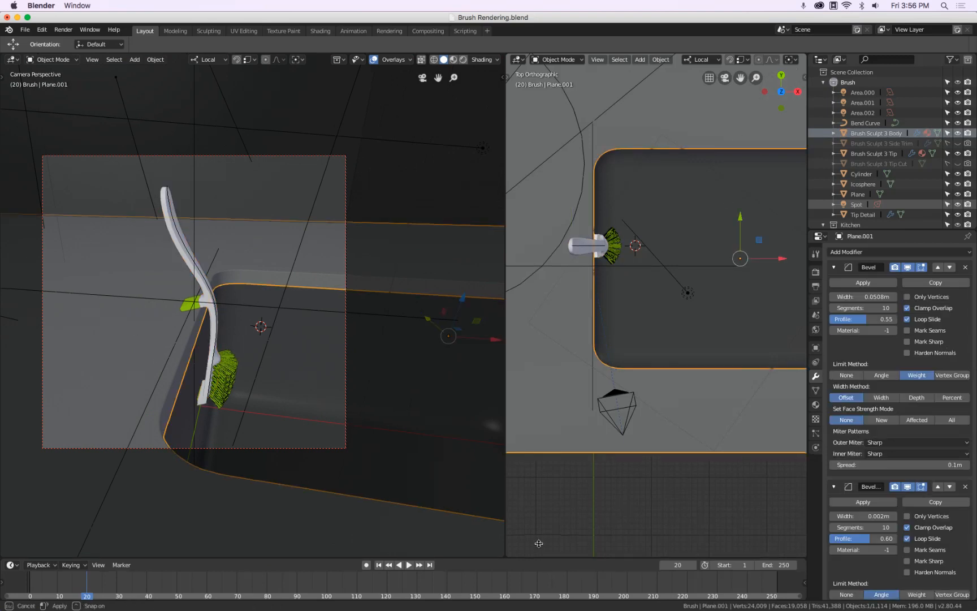
pyautogui.moveTo(534, 559); pyautogui.dragTo(585, 312)
pyautogui.click(11, 320)
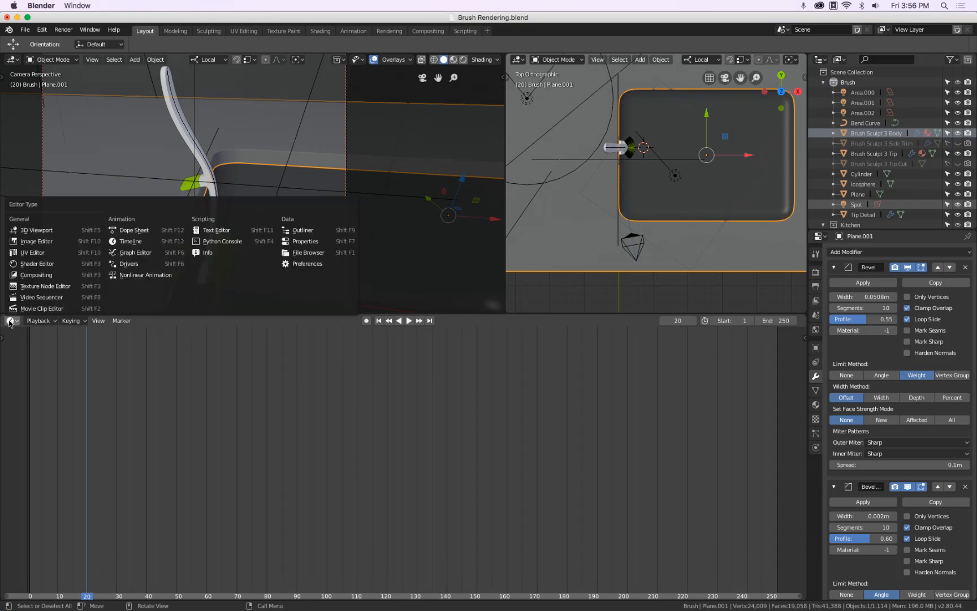
pyautogui.click(59, 265)
pyautogui.scroll(6, 300, 518)
pyautogui.moveTo(306, 451); pyautogui.dragTo(466, 398, button='middle')
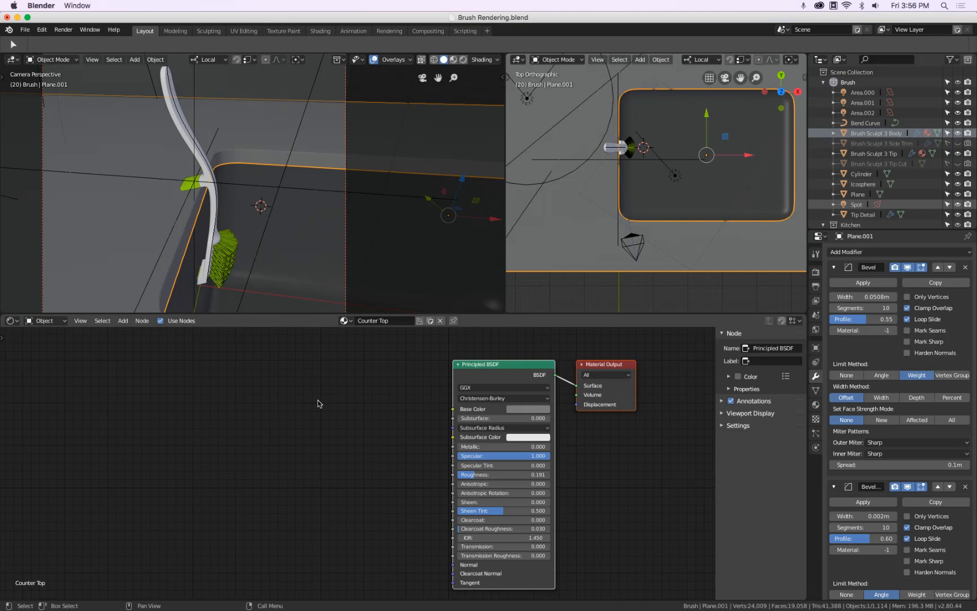
# Step: Add a Noise Texture node before the Principled BSDF in the Counter Top material
pyautogui.hotkey('shift', 'a')
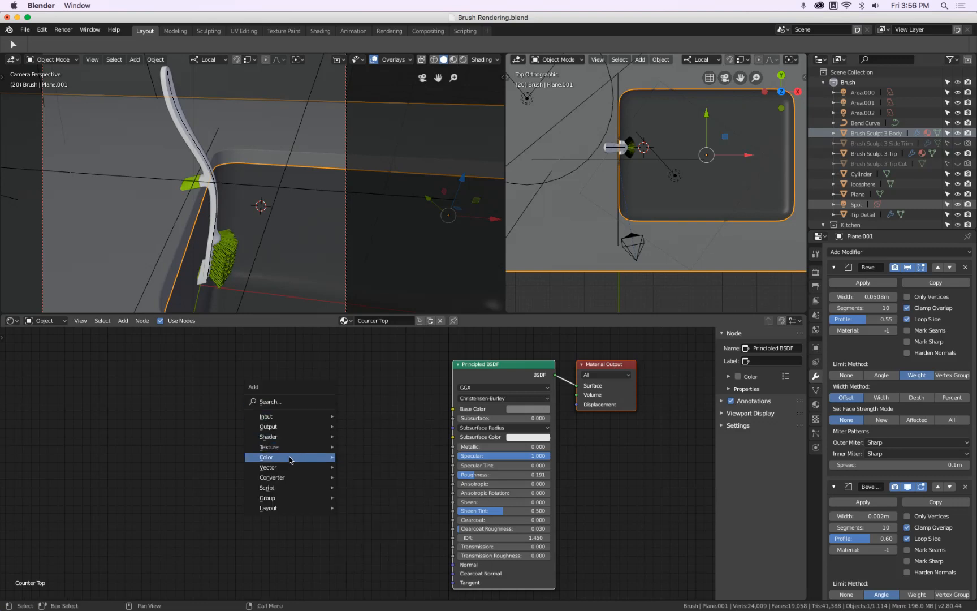
pyautogui.moveTo(290, 447)
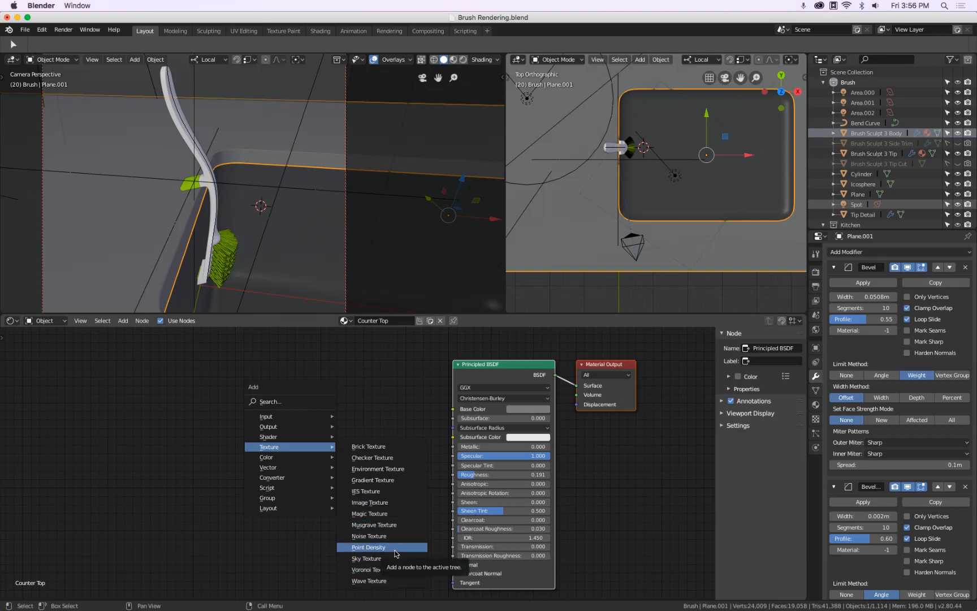
pyautogui.click(373, 535)
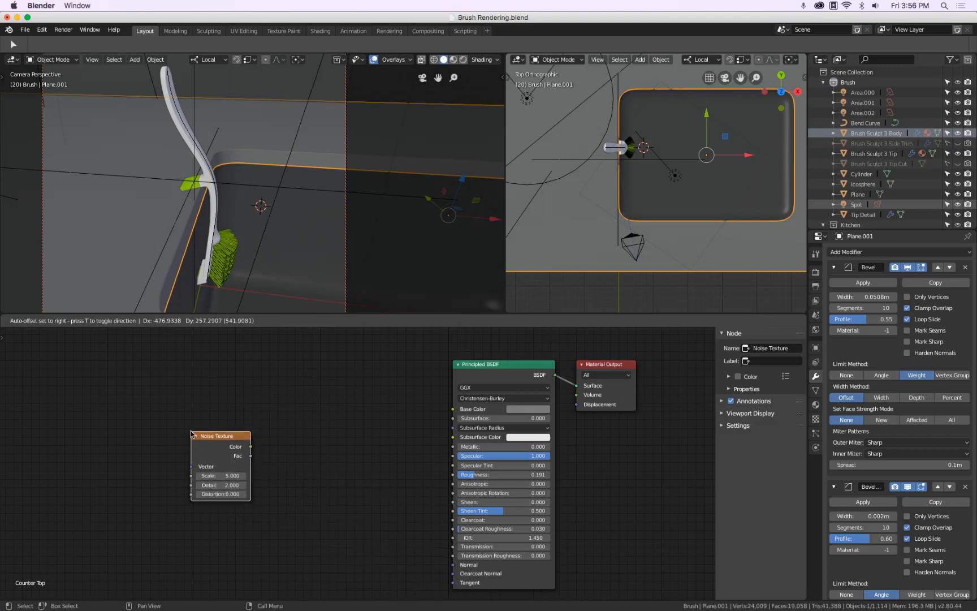
pyautogui.click(272, 436)
# Step: Add a Bump node, link its Normal output to the Principled BSDF Normal, and feed the noise Fac into its Height
pyautogui.hotkey('shift', 'a')
pyautogui.moveTo(273, 435)
pyautogui.moveTo(264, 457)
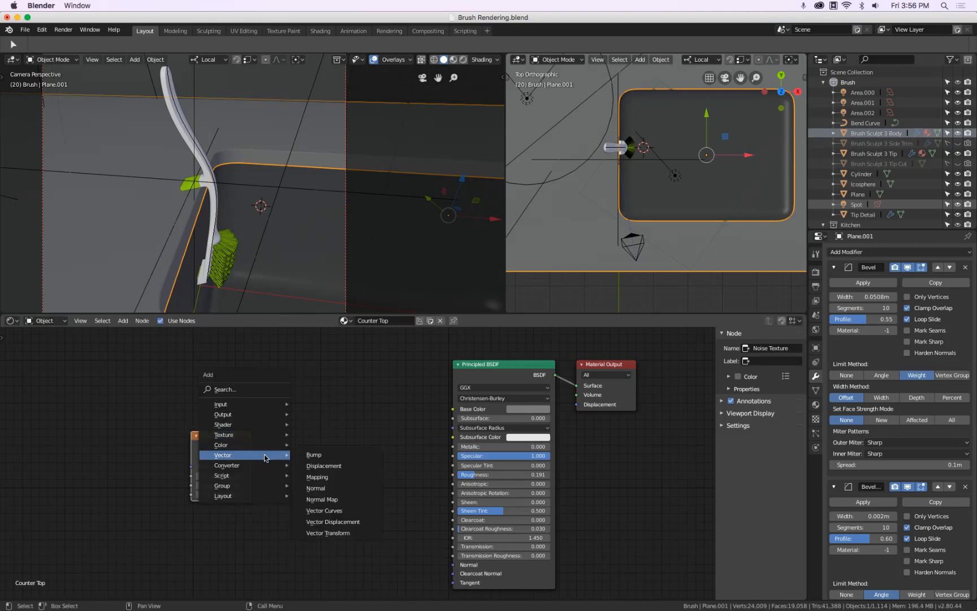
pyautogui.click(314, 455)
pyautogui.click(363, 498)
pyautogui.moveTo(370, 480); pyautogui.dragTo(453, 564)
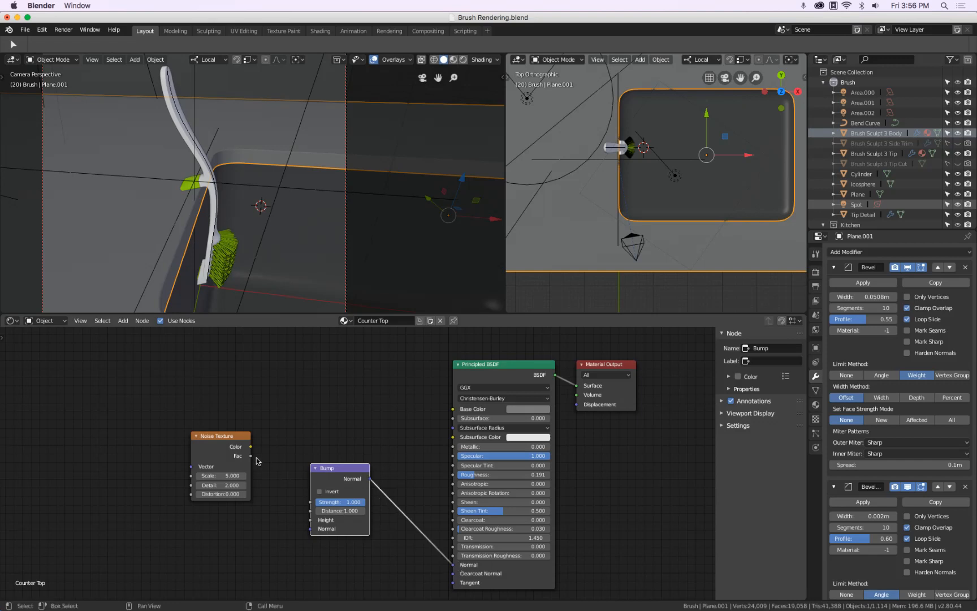
pyautogui.moveTo(251, 456); pyautogui.dragTo(311, 520)
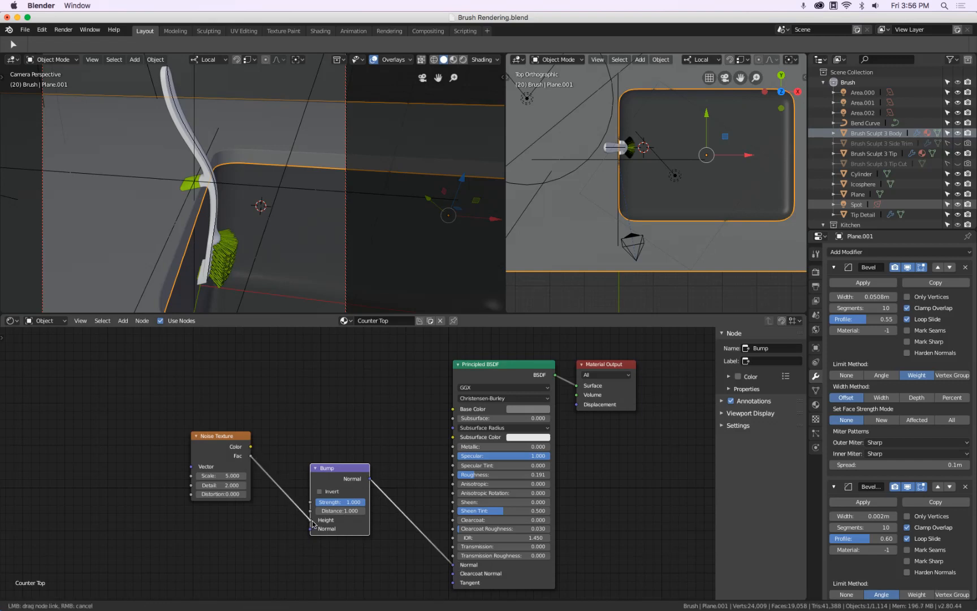
# Step: Set the Bump node's Strength to 0.1 and switch the camera view to rendered shading
pyautogui.doubleClick(336, 505)
pyautogui.write('.1')
pyautogui.press('Return')
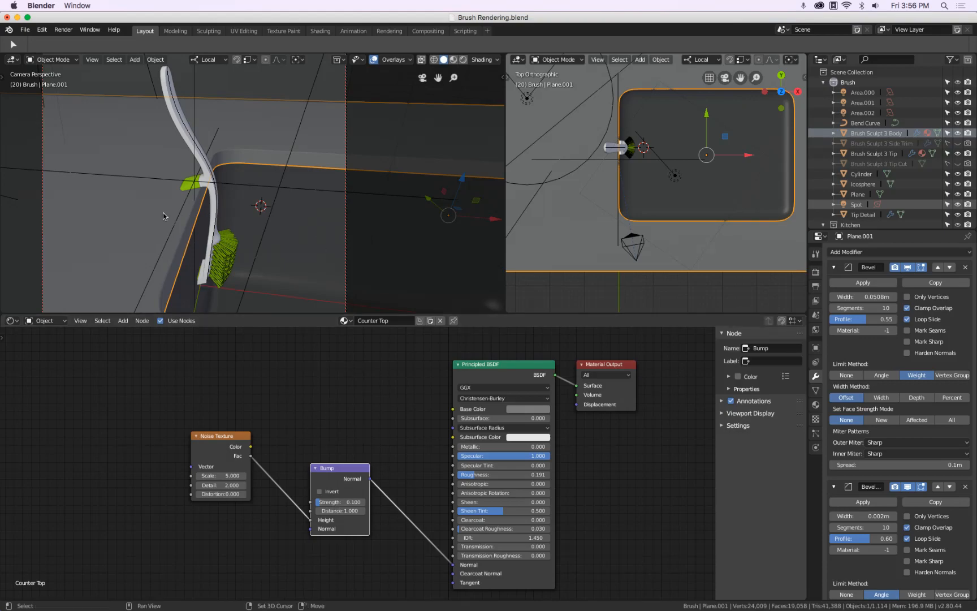
pyautogui.hotkey('shift', 'z')
pyautogui.press('z')
pyautogui.click(159, 173)
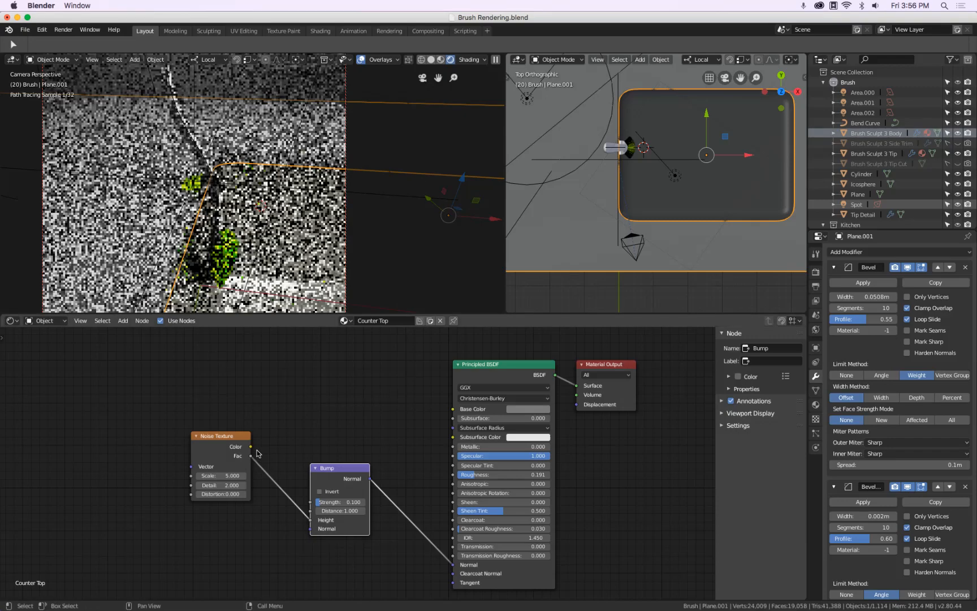
# Step: Link the noise Color to the Principled BSDF Base Color as a preview and set the noise Scale to 500
pyautogui.moveTo(251, 446); pyautogui.dragTo(454, 409)
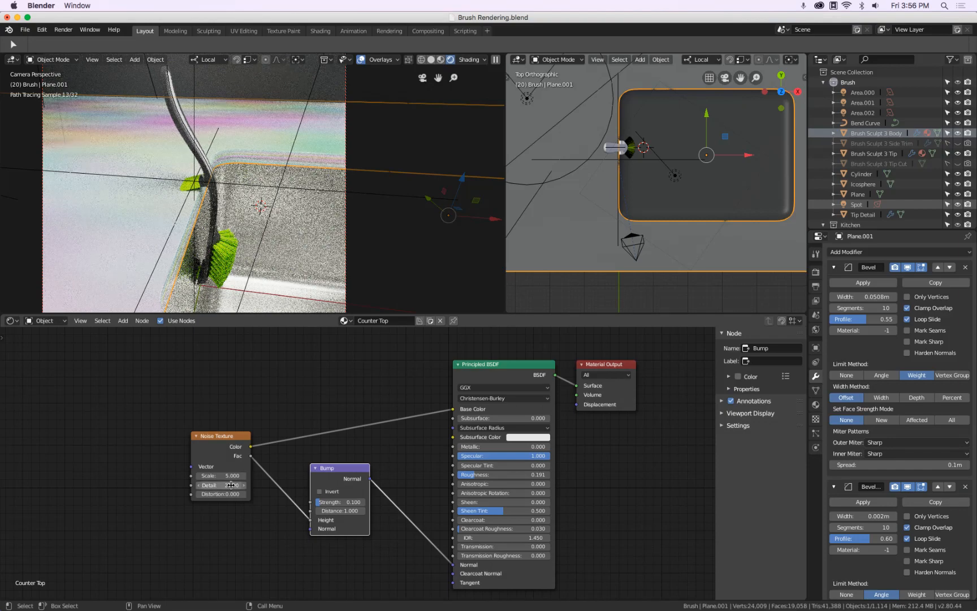
pyautogui.click(218, 477)
pyautogui.write('500')
pyautogui.press('Return')
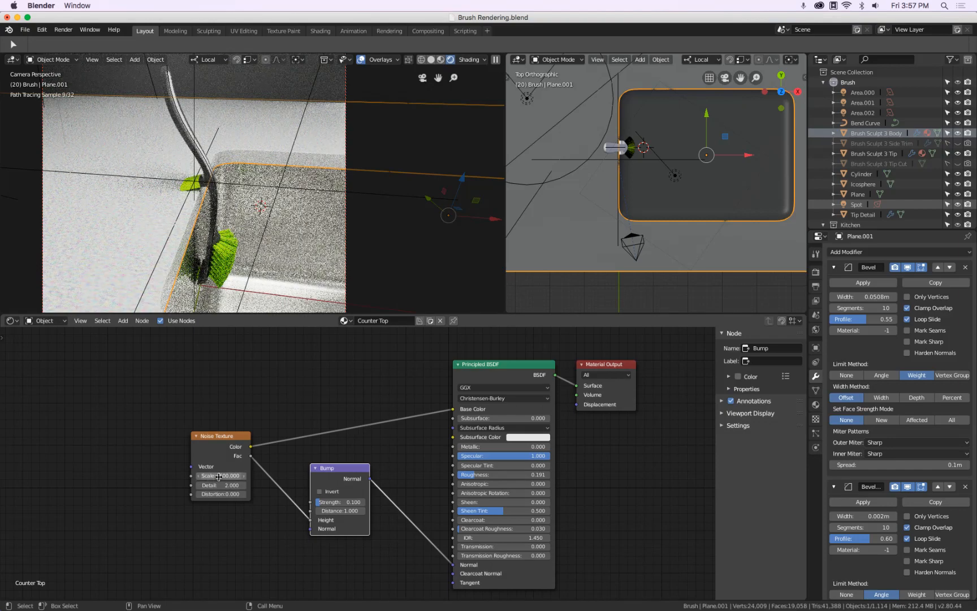
# Step: Set the Noise Texture Scale to 700 and disconnect its Color output from the Base Color
pyautogui.doubleClick(224, 476)
pyautogui.write('50')
pyautogui.press('Return')
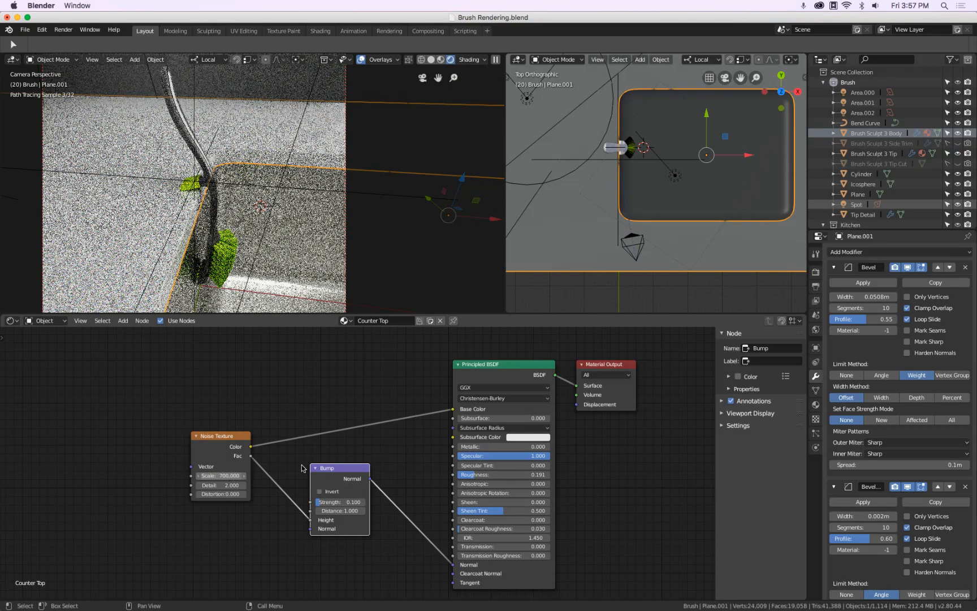
pyautogui.moveTo(453, 411); pyautogui.dragTo(407, 460)
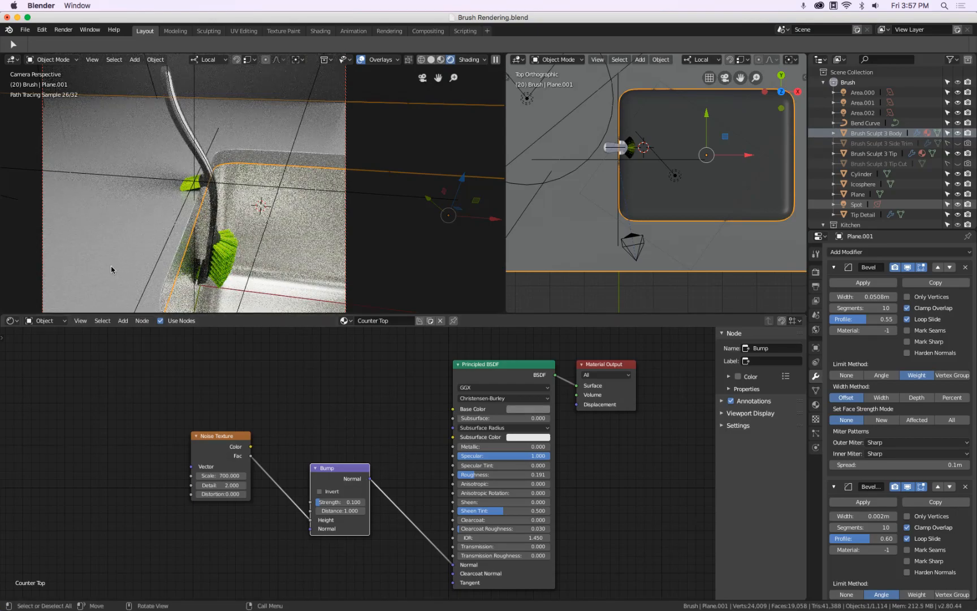
# Step: Lower the Counter Top material's Roughness to 0 and inspect the counter surface up close in the rendered view
pyautogui.scroll(5, 111, 270)
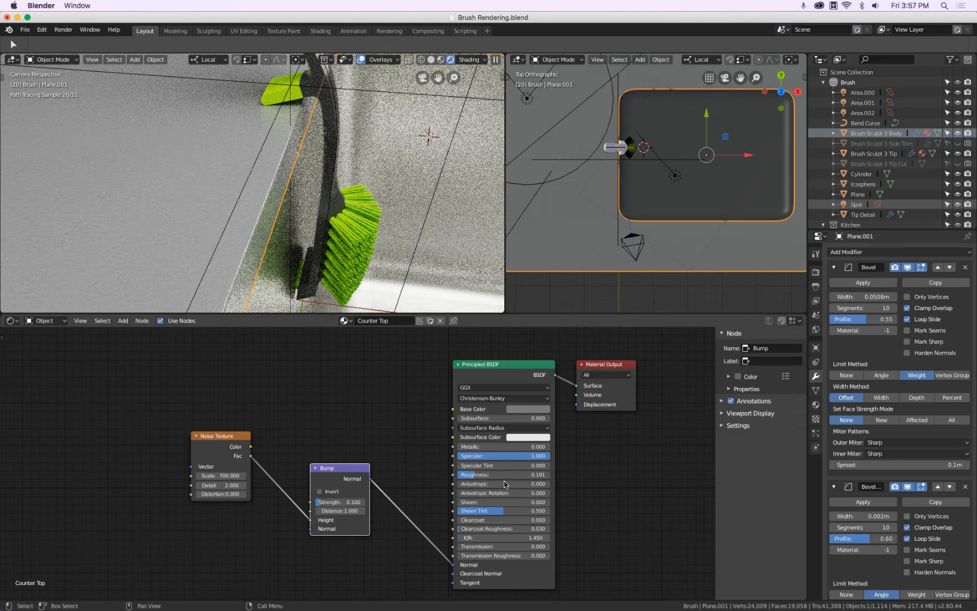
pyautogui.moveTo(510, 474); pyautogui.dragTo(153, 476)
pyautogui.scroll(2, 297, 206)
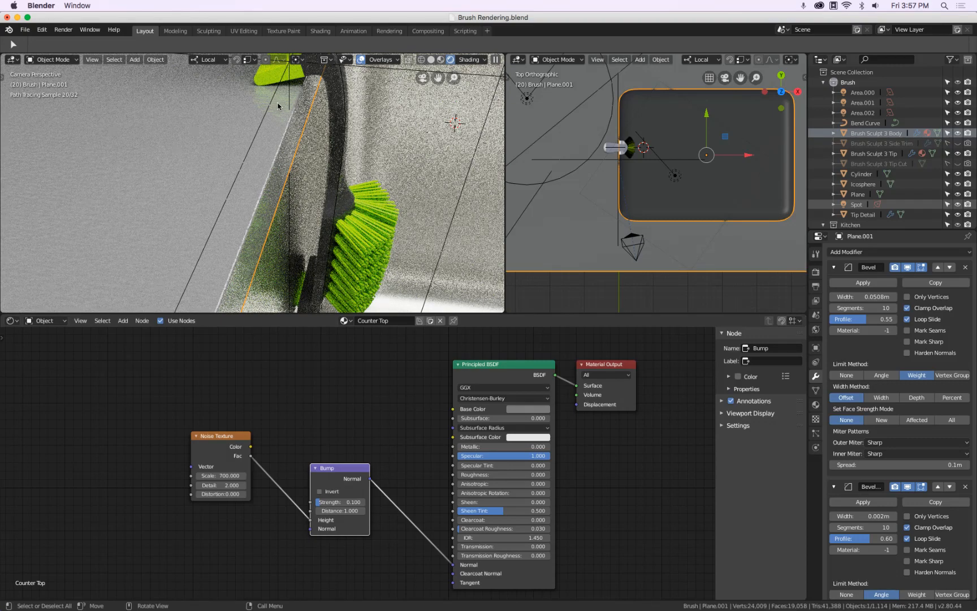
pyautogui.scroll(-3, 258, 114)
pyautogui.scroll(-3, 258, 113)
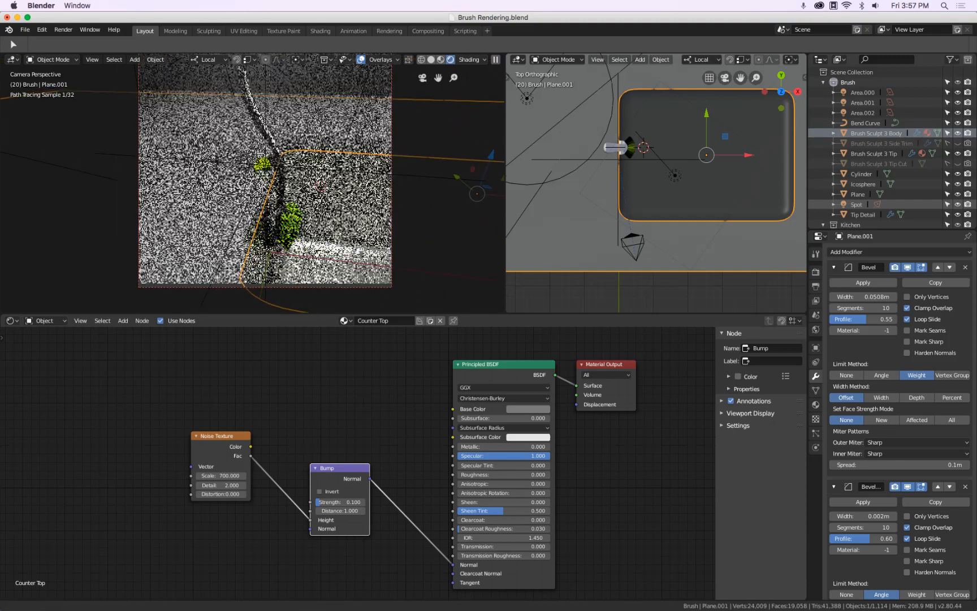
# Step: Give the 3D views more height and set the Counter Top material's Roughness to 0.1
pyautogui.moveTo(372, 318); pyautogui.dragTo(375, 375)
pyautogui.click(495, 506)
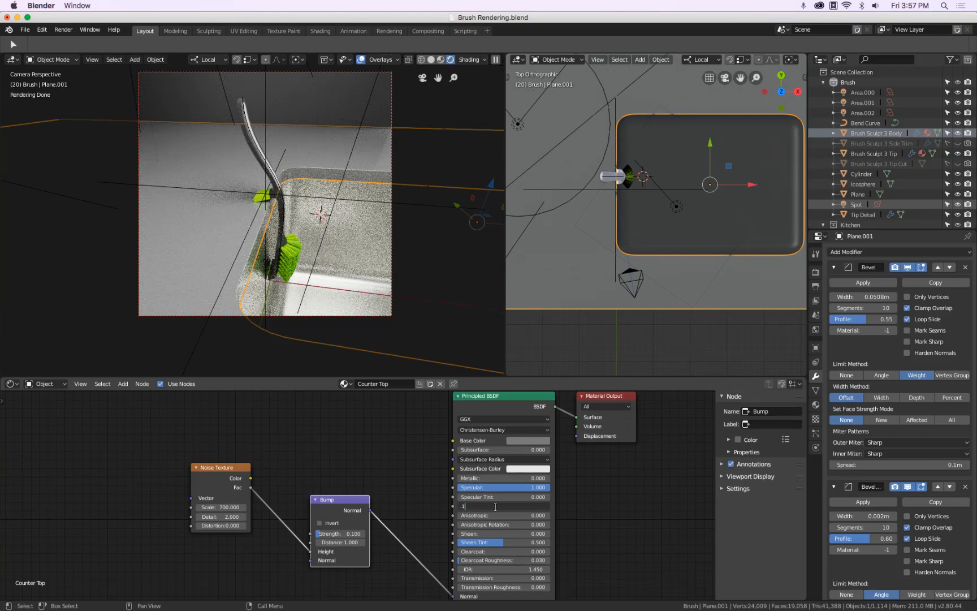
pyautogui.write('0.1')
pyautogui.press('Return')
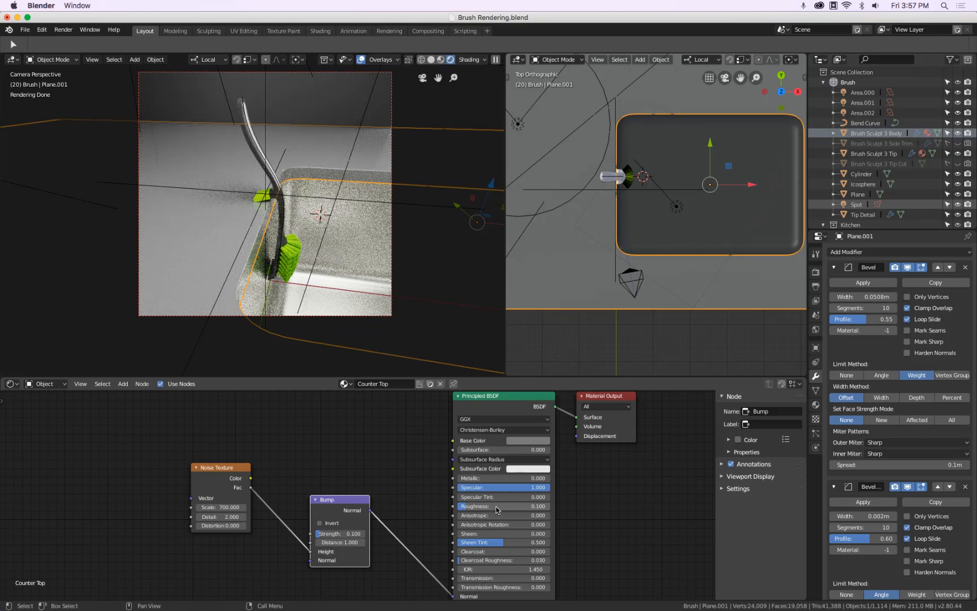
pyautogui.scroll(5, 616, 159)
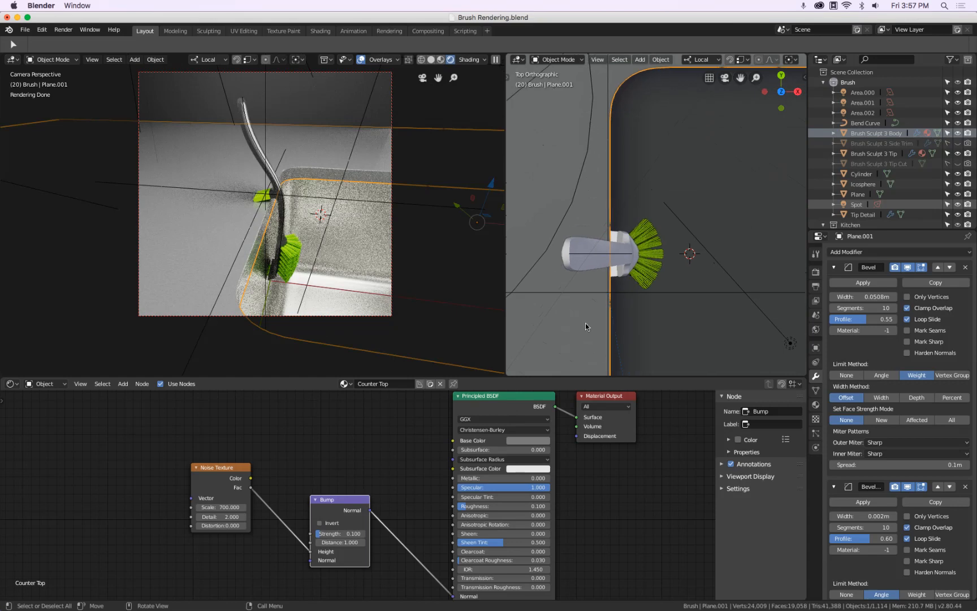
# Step: Select the brush body and set its White Plastic material's Roughness to 0.3
pyautogui.click(571, 257)
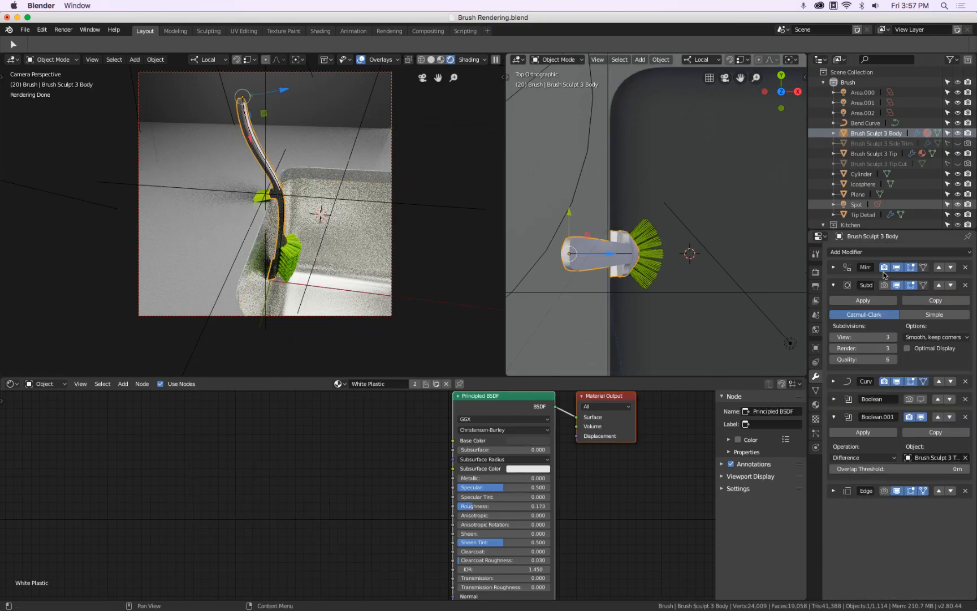
pyautogui.click(815, 404)
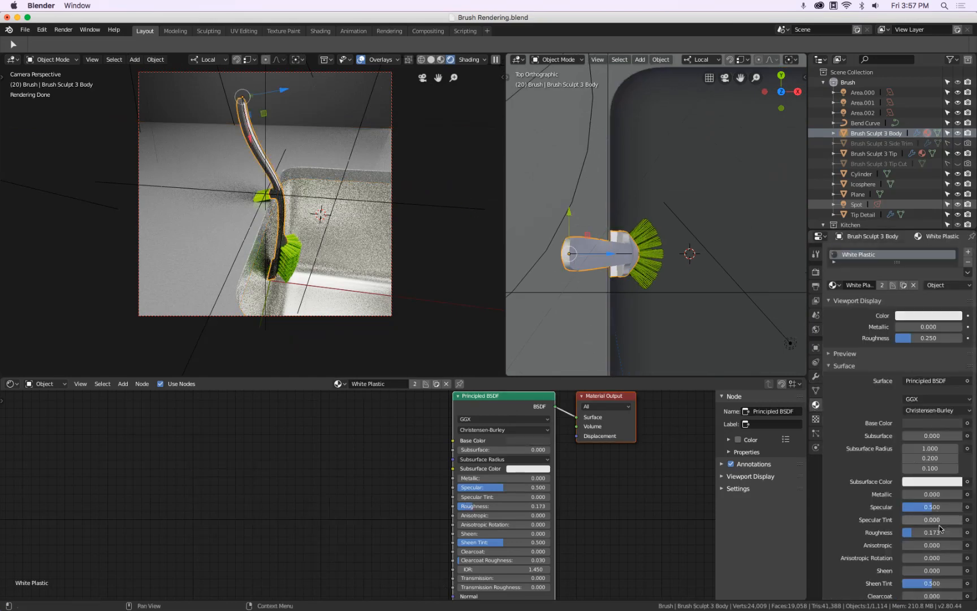
pyautogui.click(918, 532)
pyautogui.write('.3')
pyautogui.press('Return')
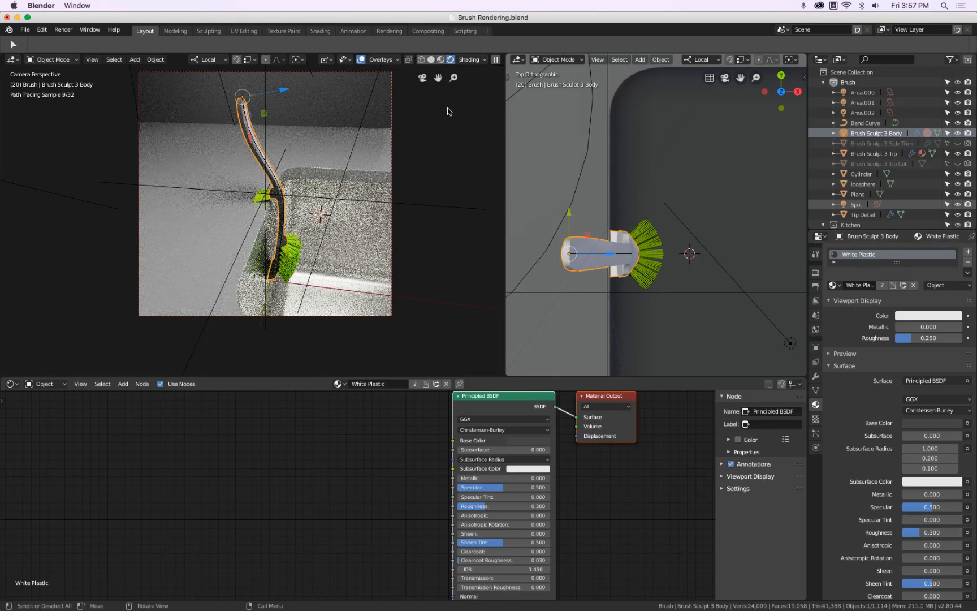
# Step: Set the White Plastic material's Specular to 0.2 and check the handle in the rendered camera view
pyautogui.scroll(5, 493, 153)
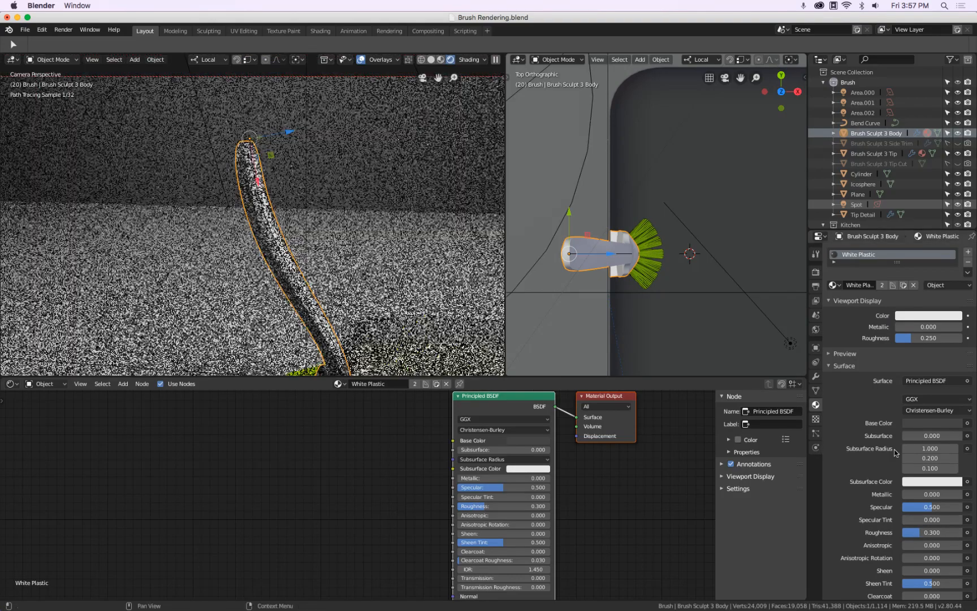
pyautogui.click(932, 508)
pyautogui.write('.2')
pyautogui.press('Return')
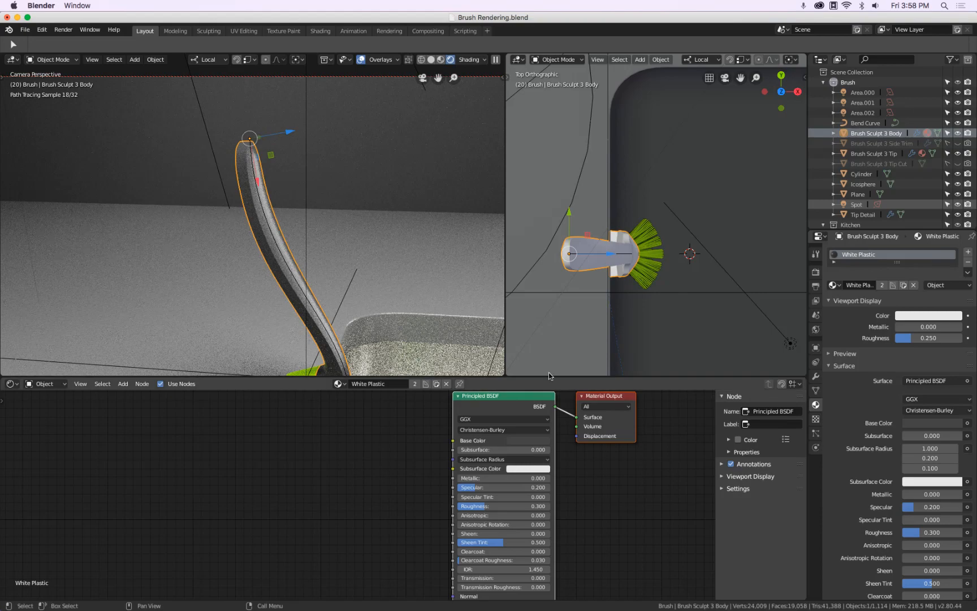
pyautogui.scroll(-5, 329, 137)
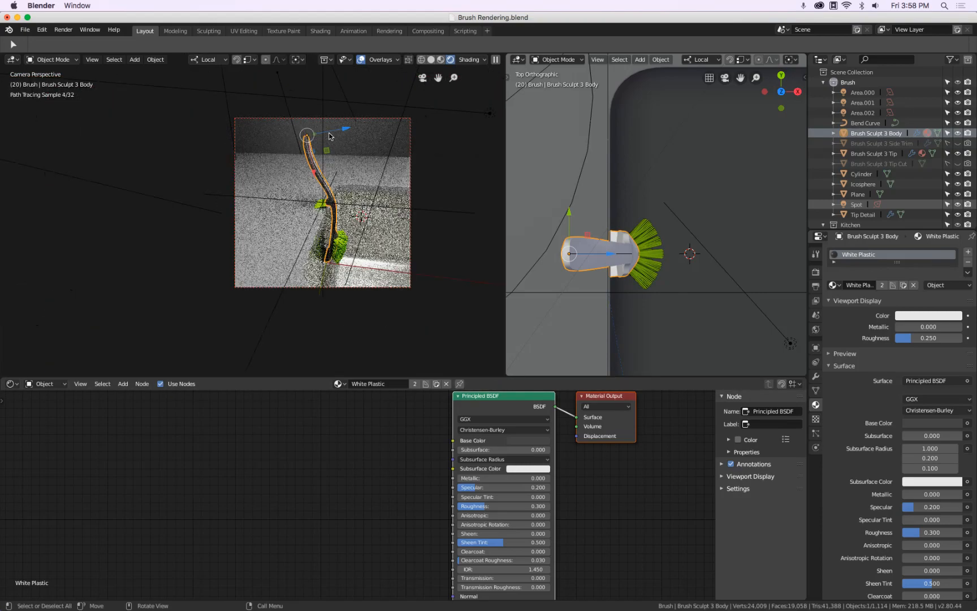
pyautogui.scroll(3, 329, 137)
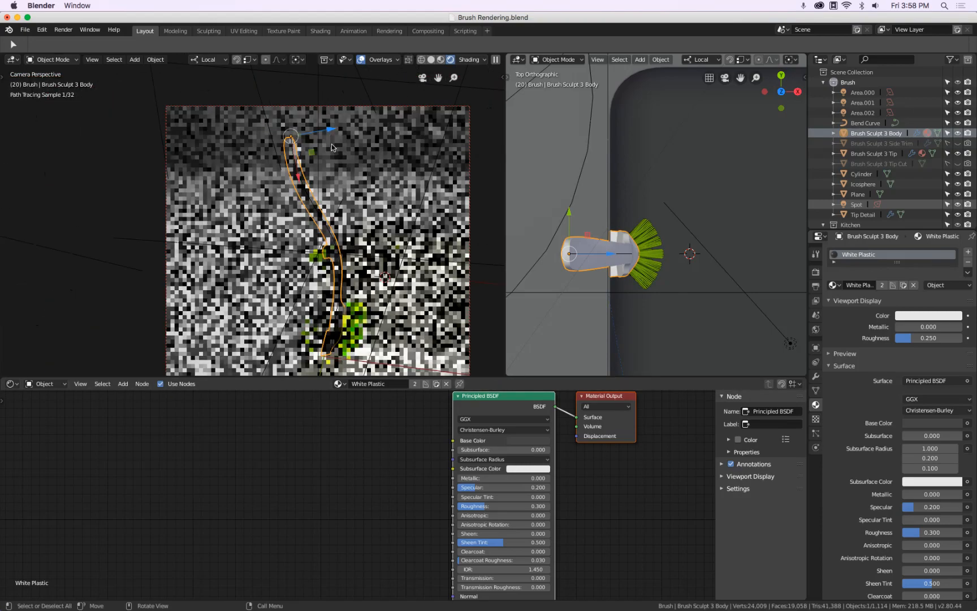
# Step: Add a Noise Texture node to the White Plastic material and set its Scale to 1000
pyautogui.hotkey('shift', 'a')
pyautogui.moveTo(256, 509)
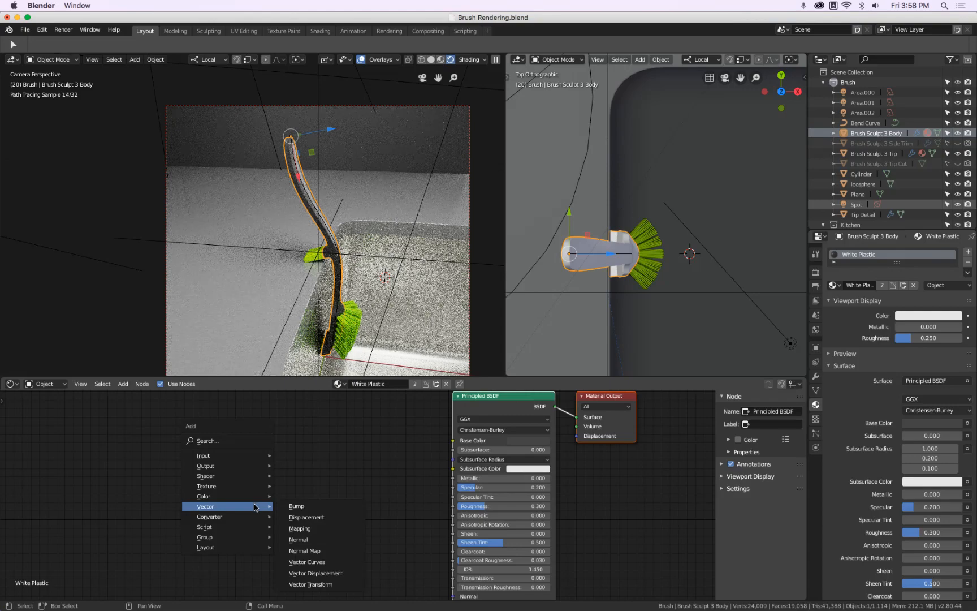
pyautogui.moveTo(229, 488)
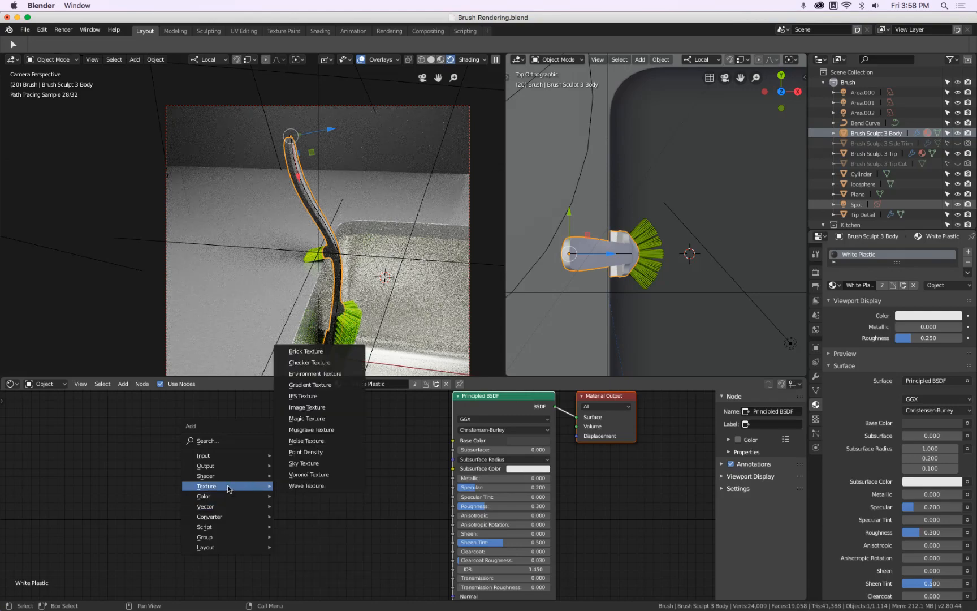
pyautogui.click(318, 441)
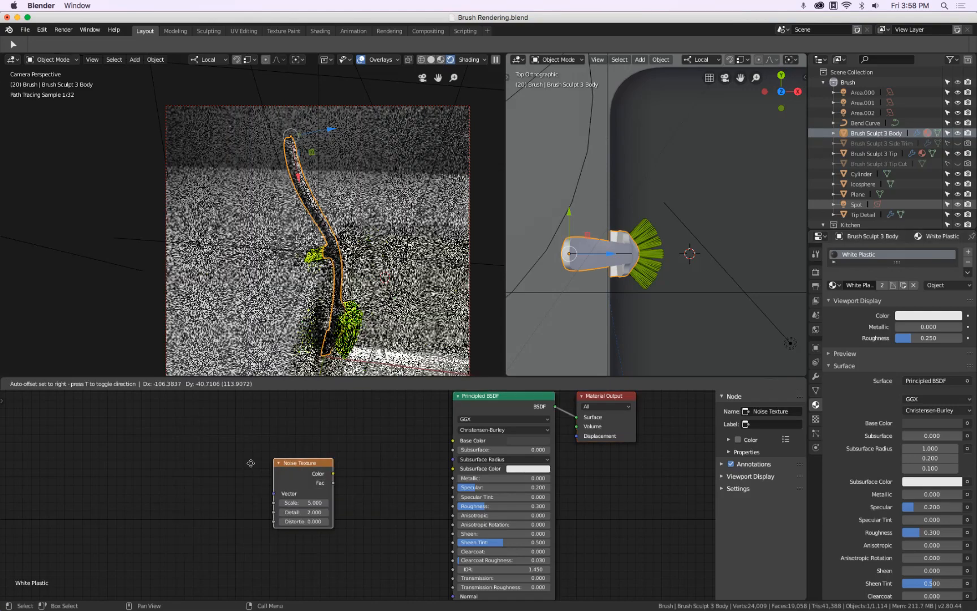
pyautogui.click(228, 501)
pyautogui.click(227, 501)
pyautogui.press('Return')
# Step: Add a Bump node, feeding the noise Fac into its Height and its Normal into the Principled BSDF Normal
pyautogui.hotkey('shift', 'a')
pyautogui.moveTo(336, 481)
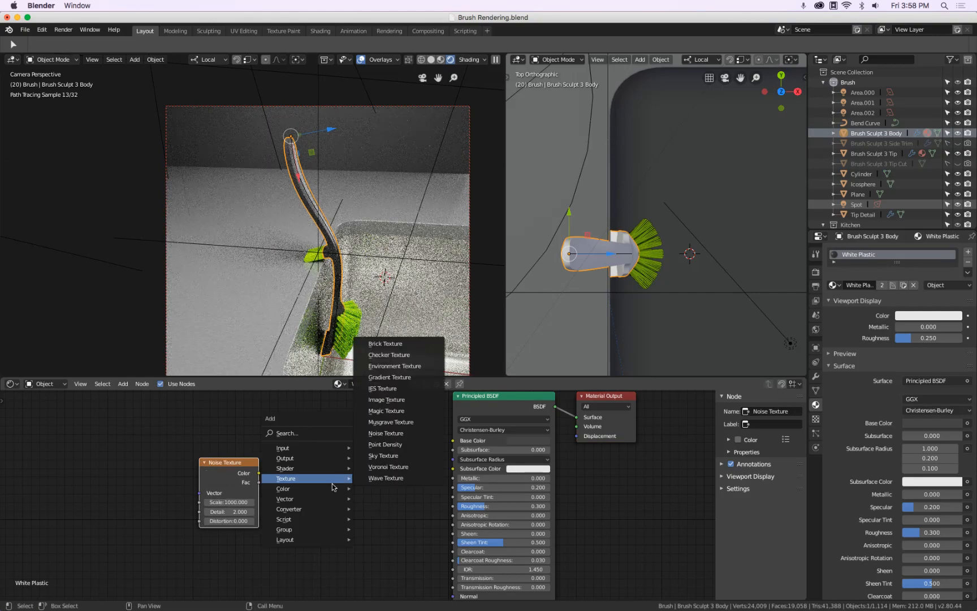
pyautogui.moveTo(285, 499)
pyautogui.click(370, 501)
pyautogui.click(346, 492)
pyautogui.moveTo(259, 483); pyautogui.dragTo(318, 525)
pyautogui.moveTo(377, 484); pyautogui.dragTo(453, 596)
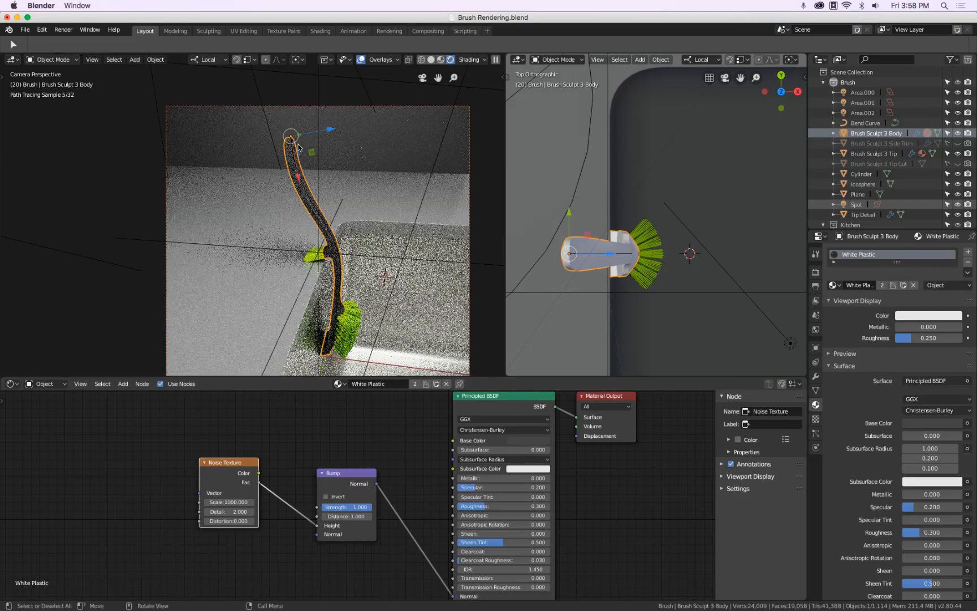
# Step: Lower the White Plastic Roughness to 0 and set the Bump Strength to 0.1
pyautogui.scroll(7, 299, 148)
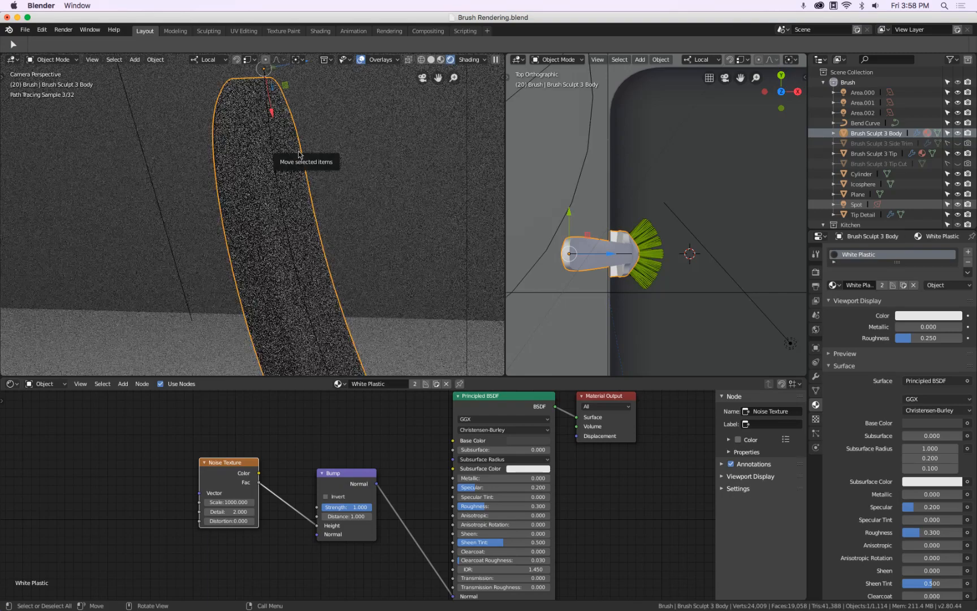
pyautogui.moveTo(926, 532); pyautogui.dragTo(842, 523)
pyautogui.click(354, 508)
pyautogui.write('0.1')
pyautogui.press('Return')
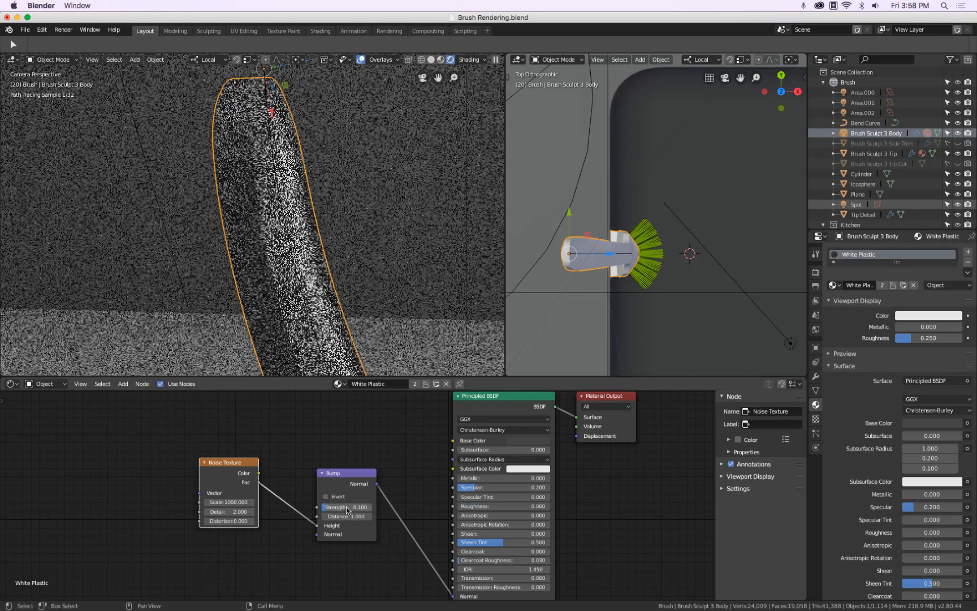
# Step: Set the Bump Strength to 0.05 and the White Plastic Roughness to 0.2
pyautogui.click(346, 507)
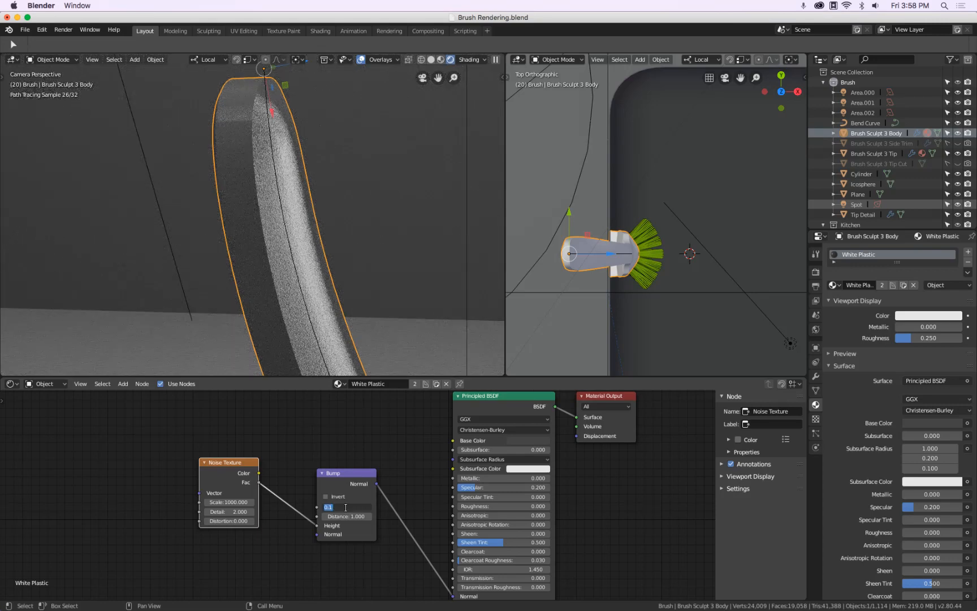
pyautogui.write('0.05')
pyautogui.press('Return')
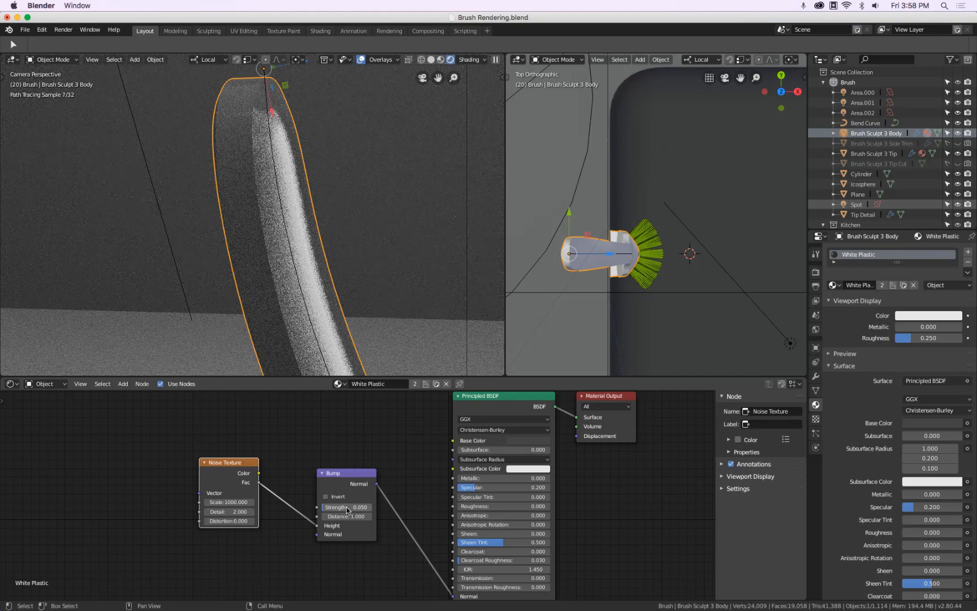
pyautogui.click(926, 532)
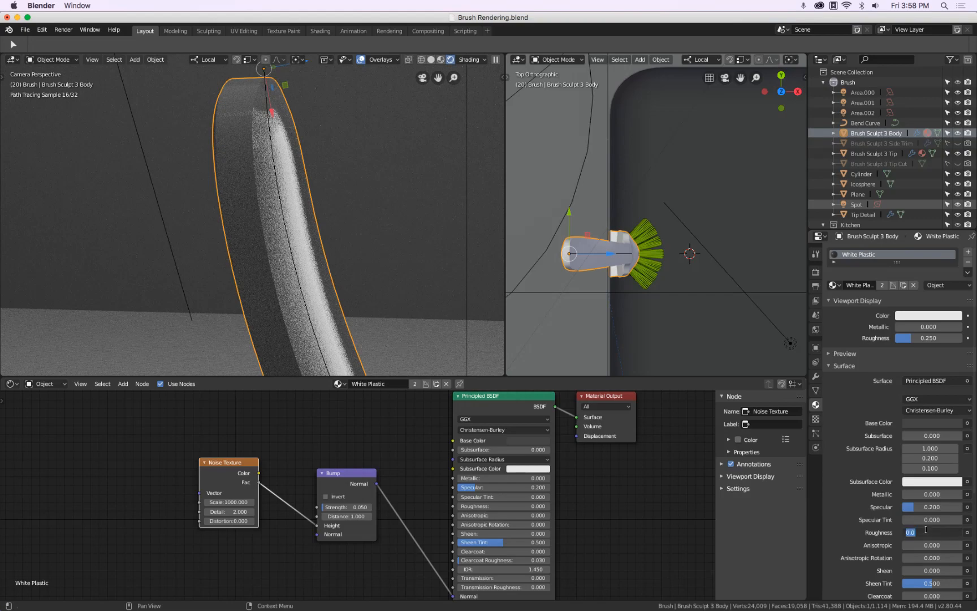
pyautogui.press('BackSpace')
pyautogui.write('.2')
pyautogui.press('Return')
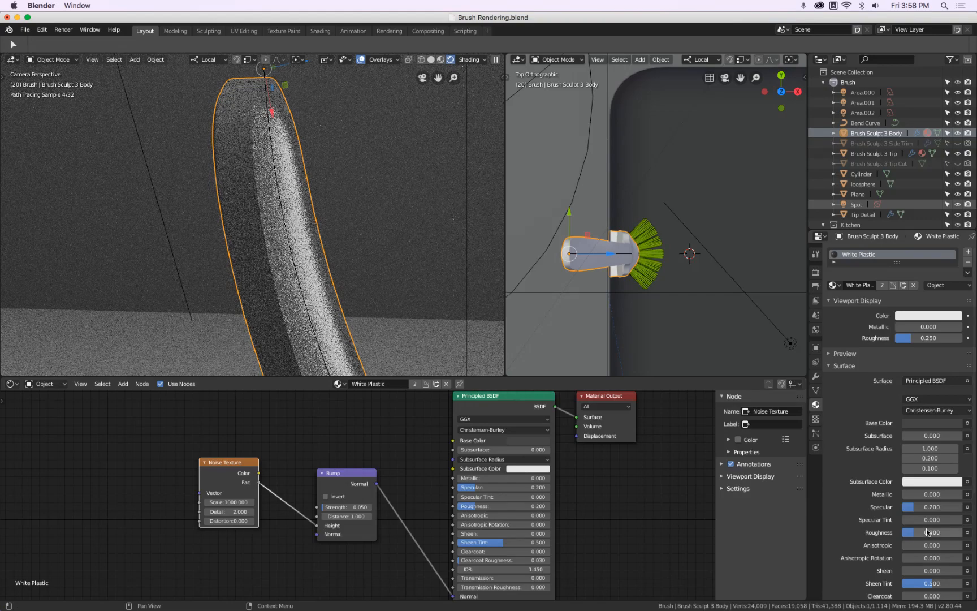
pyautogui.click(925, 530)
pyautogui.press('Escape')
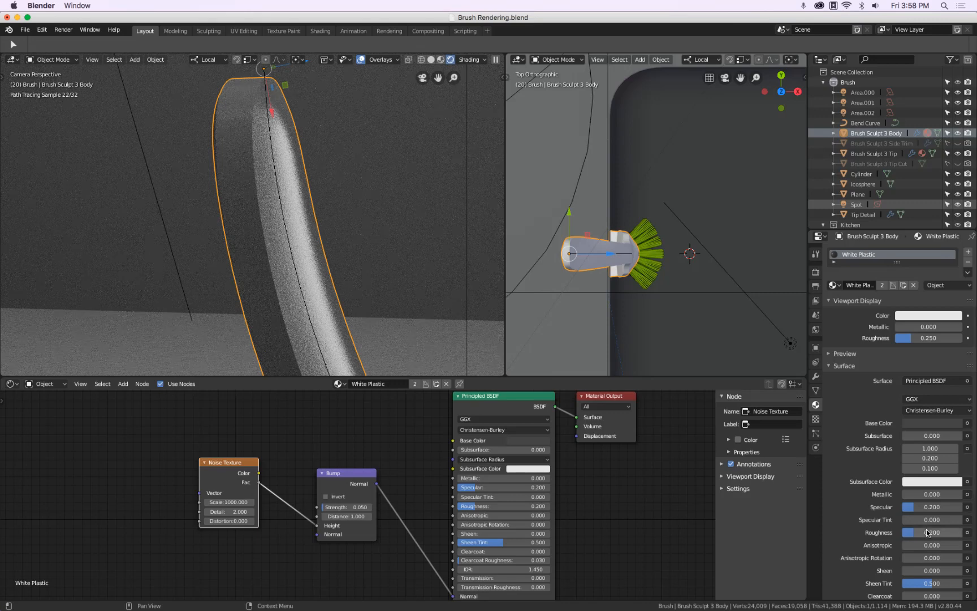
# Step: Set the Noise Texture Scale to 800 and inspect the handle surface up close
pyautogui.click(224, 502)
pyautogui.write('800')
pyautogui.press('Return')
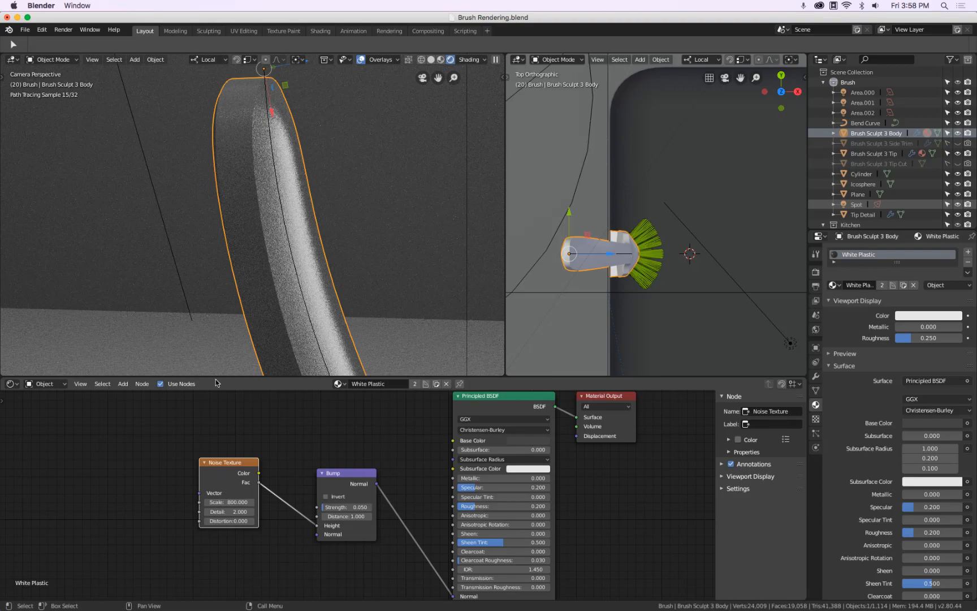
pyautogui.scroll(6, 280, 238)
pyautogui.scroll(2, 280, 238)
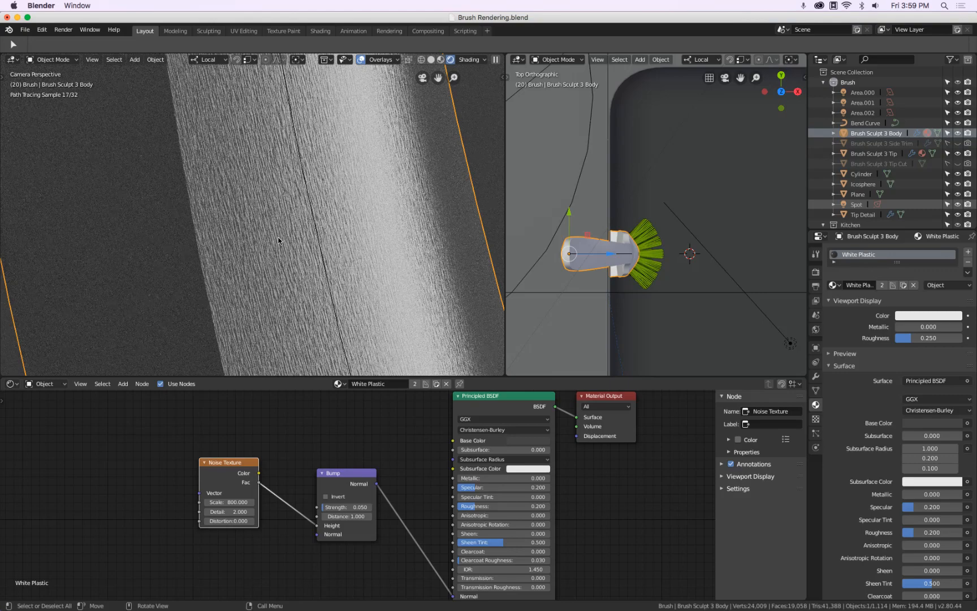
# Step: Add a Texture Coordinate node and connect its Object output to the Noise Texture's Vector input
pyautogui.hotkey('shift', 'a')
pyautogui.moveTo(34, 413)
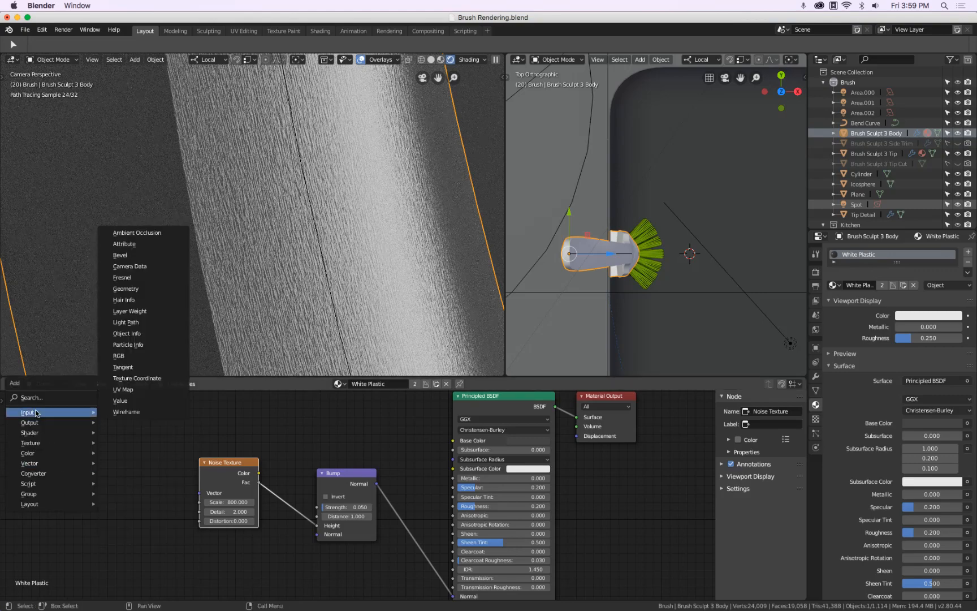
pyautogui.click(139, 375)
pyautogui.click(31, 452)
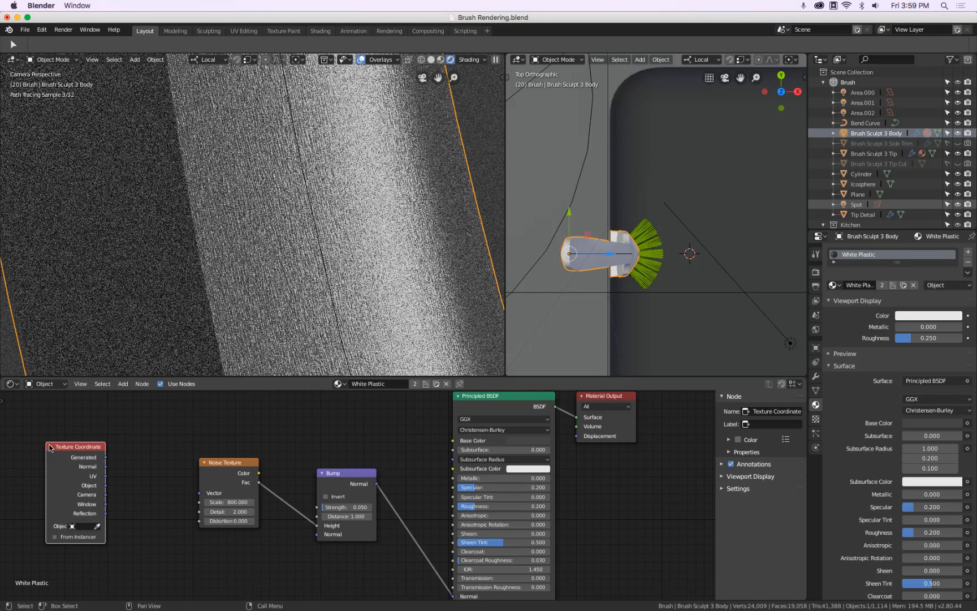
pyautogui.moveTo(105, 485); pyautogui.dragTo(199, 493)
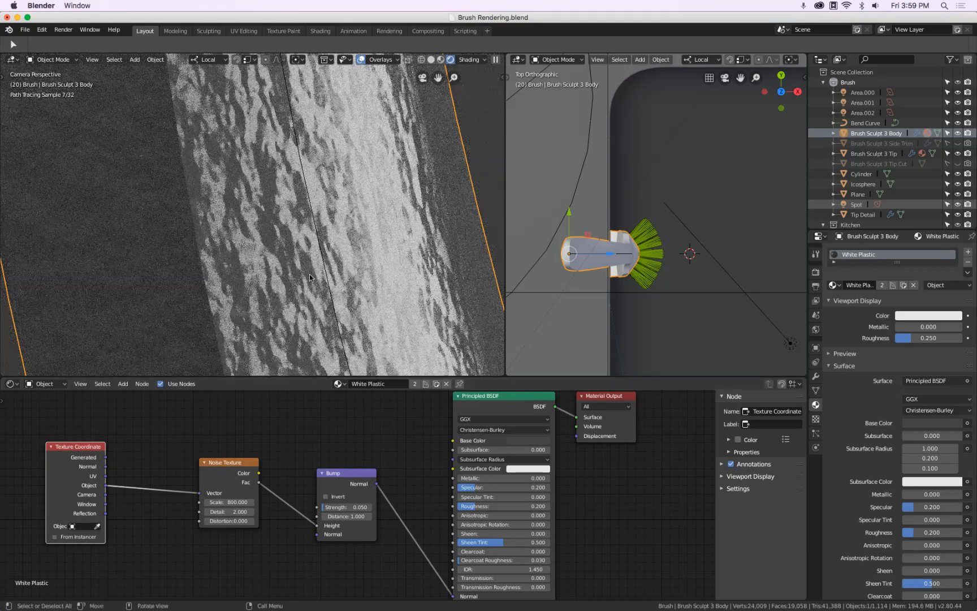
# Step: Try Noise Texture Scale values of 1500, 3000 and 5000 on the brush handle
pyautogui.scroll(-4, 310, 270)
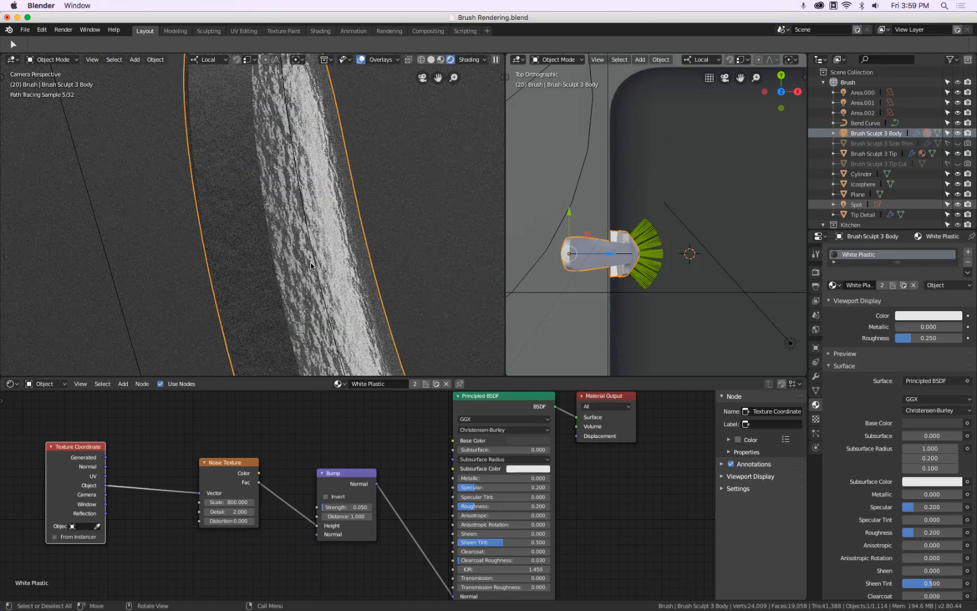
pyautogui.click(246, 503)
pyautogui.click(221, 502)
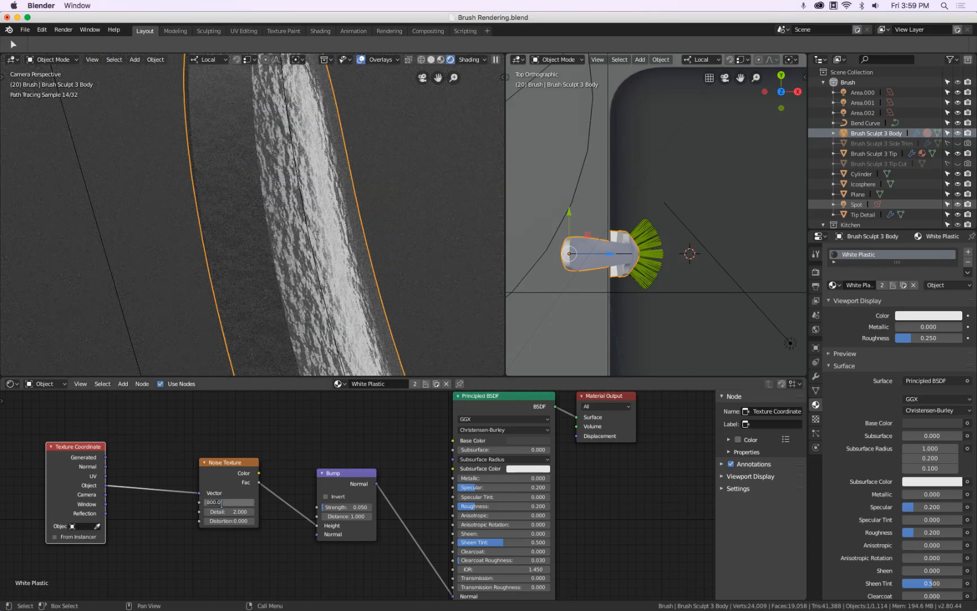
pyautogui.write('1500')
pyautogui.press('Return')
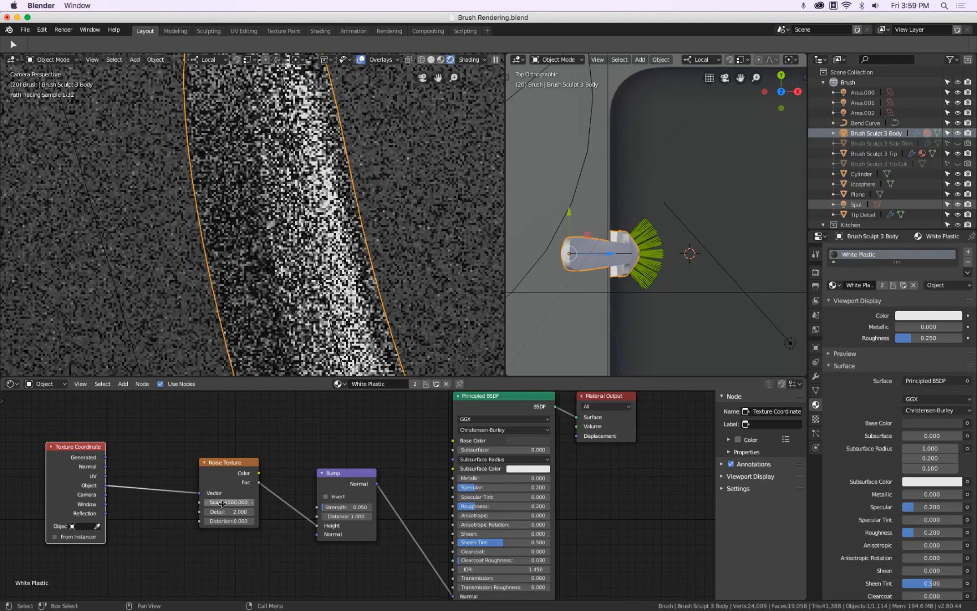
pyautogui.click(221, 502)
pyautogui.write('3')
pyautogui.press('Return')
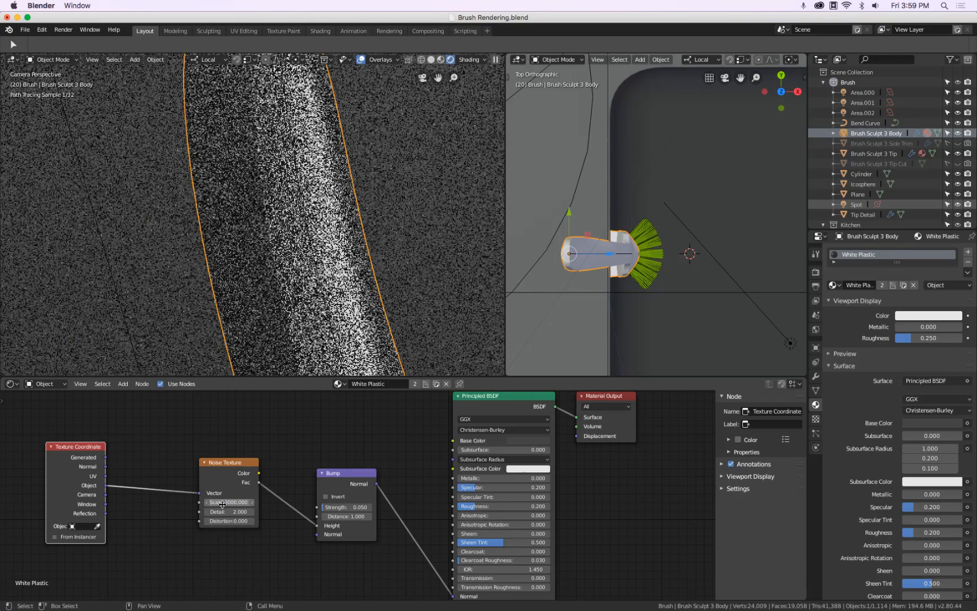
pyautogui.click(221, 503)
pyautogui.write('5000')
pyautogui.press('Return')
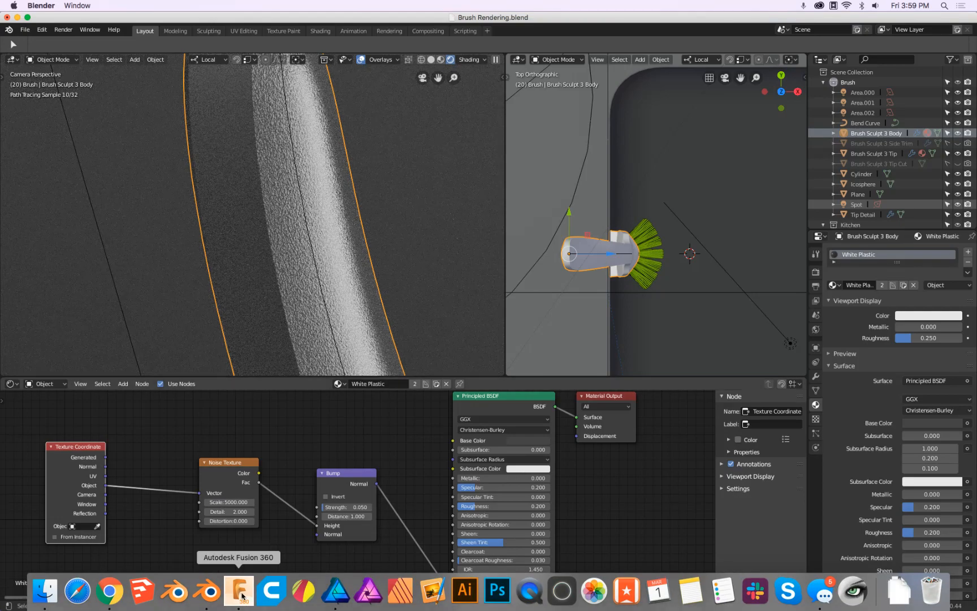
# Step: Set the Noise Texture Scale to 8000 and inspect the handle's bump both up close and in the full camera view
pyautogui.click(225, 502)
pyautogui.write('8')
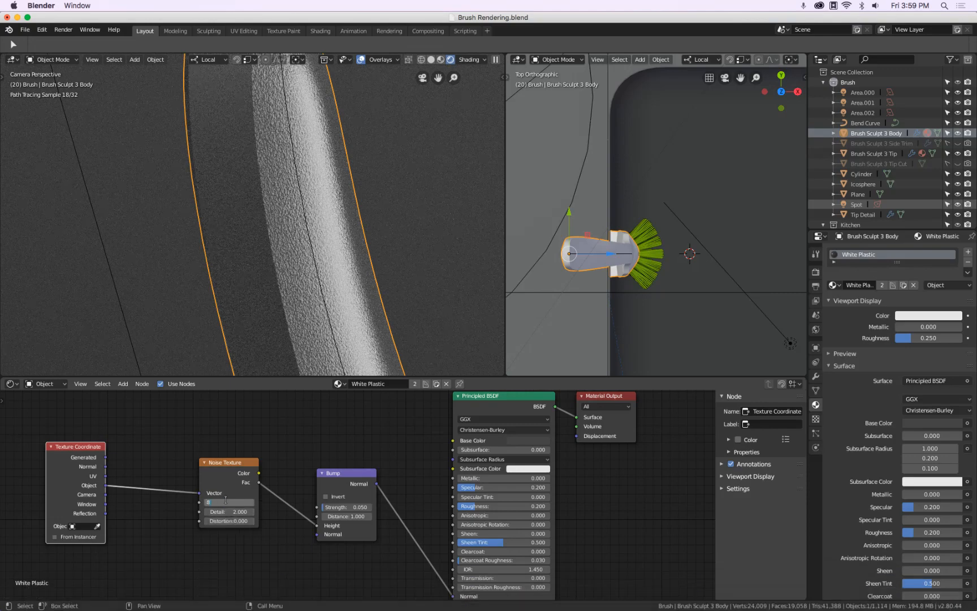
pyautogui.write('000')
pyautogui.press('Return')
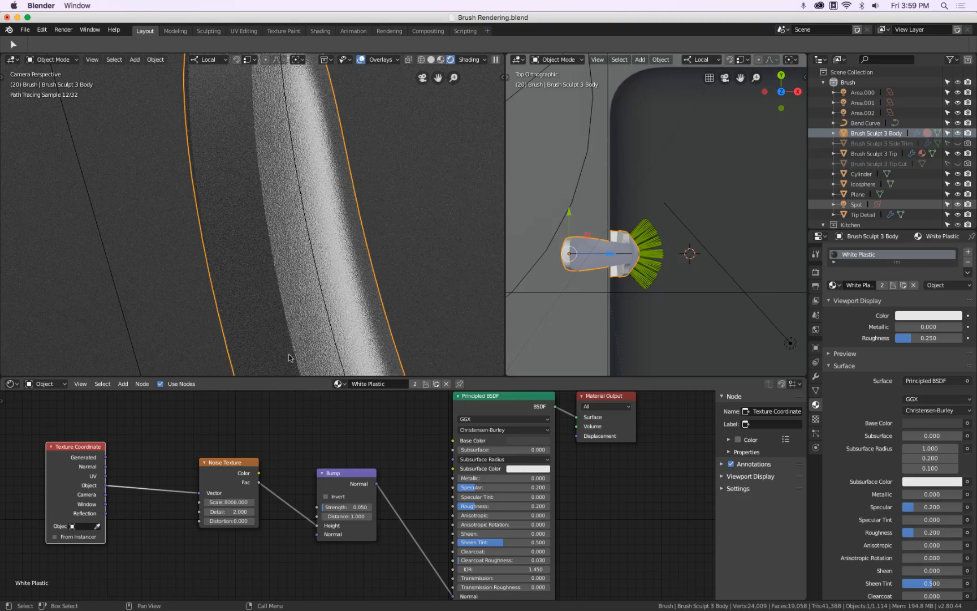
pyautogui.scroll(5, 266, 249)
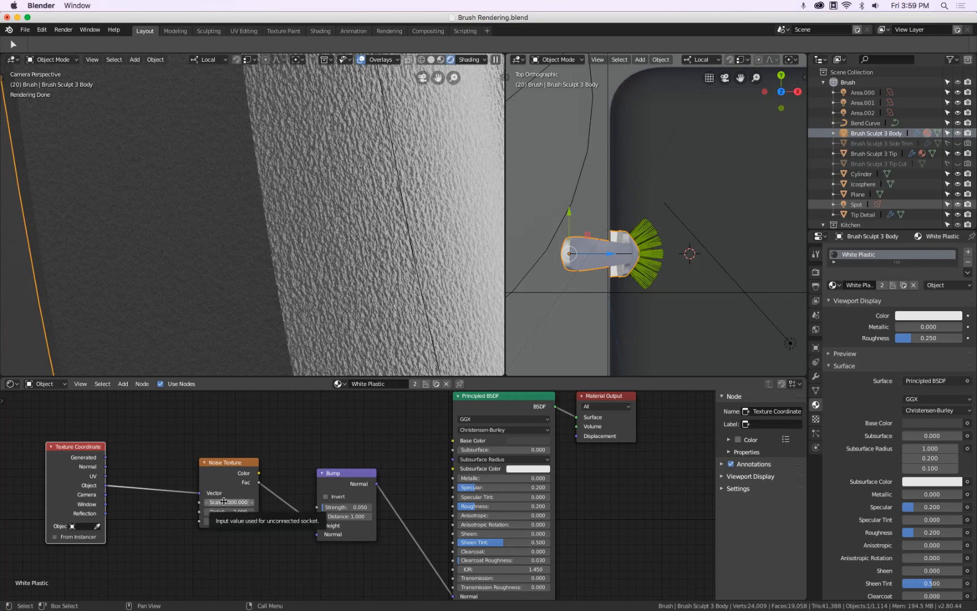
pyautogui.scroll(-5, 333, 292)
pyautogui.scroll(-5, 333, 296)
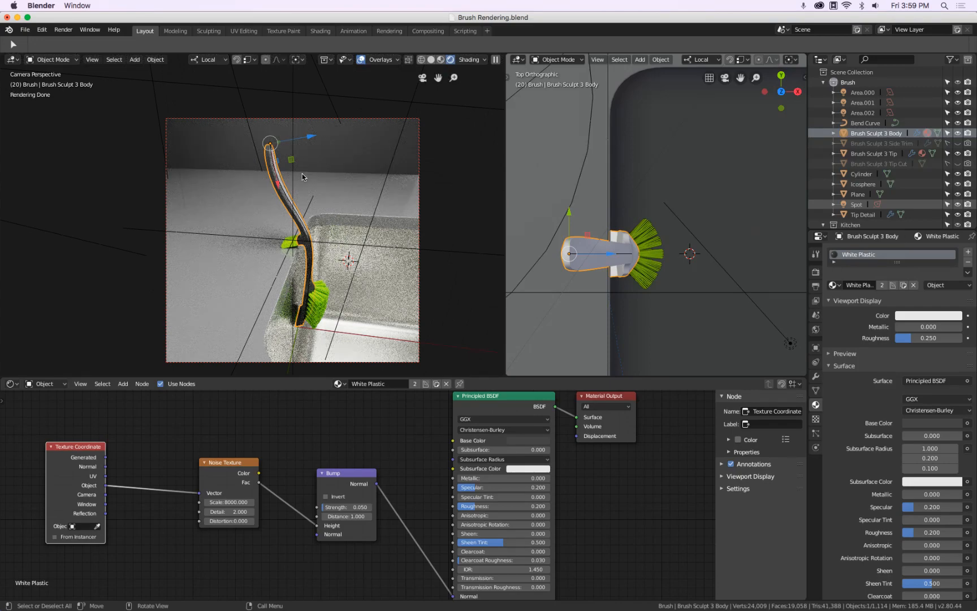
# Step: Switch to Finder to view the reference photo edge_dish_brush_grn_is1.jpg, and return to Blender
pyautogui.press('super+Tab')
pyautogui.press('space')
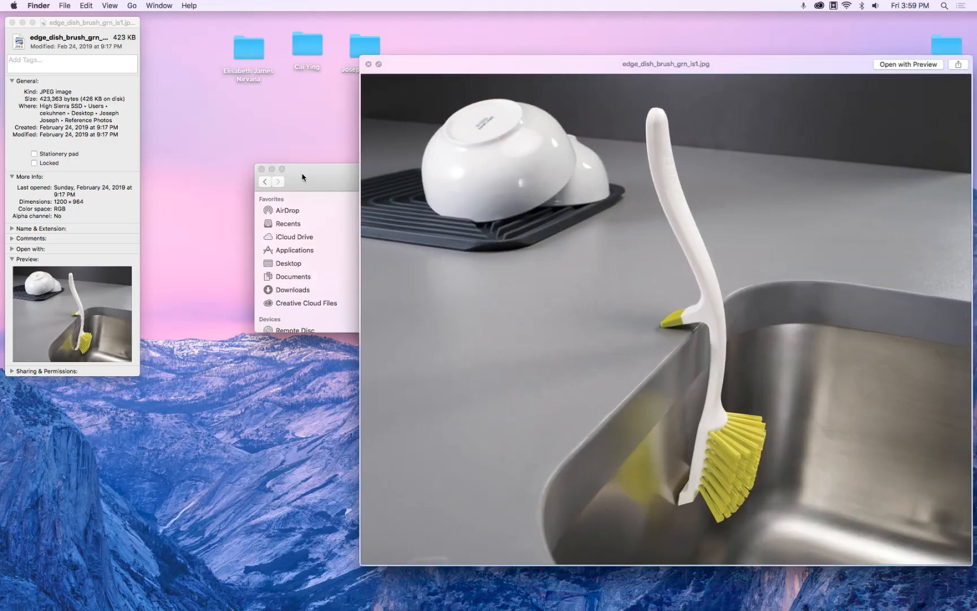
pyautogui.press('space')
pyautogui.press('super+Tab')
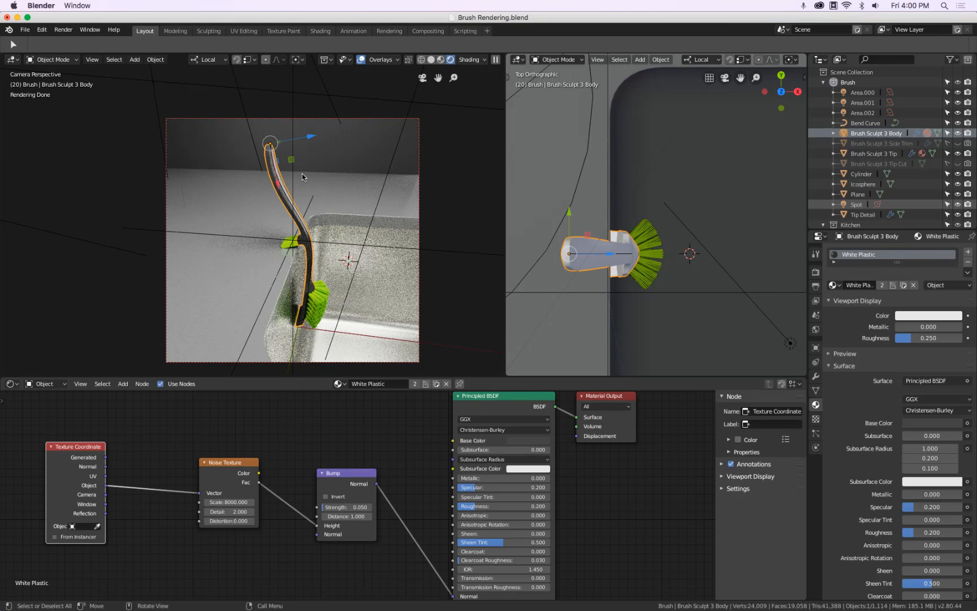
# Step: Check the white bowl beside the brush in Finder's preview of the reference photo, and return to Blender
pyautogui.press('super+Tab')
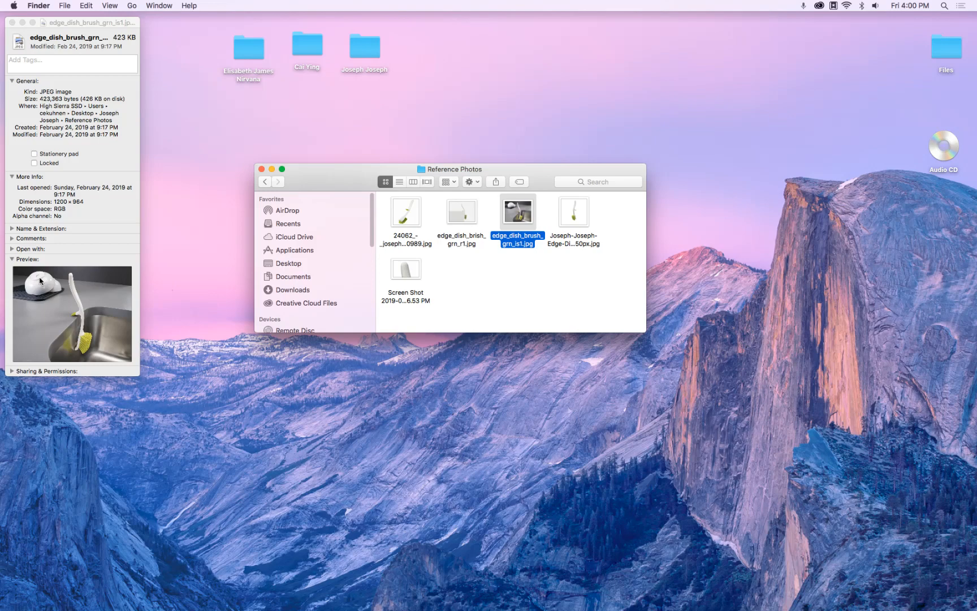
pyautogui.press('super+Tab')
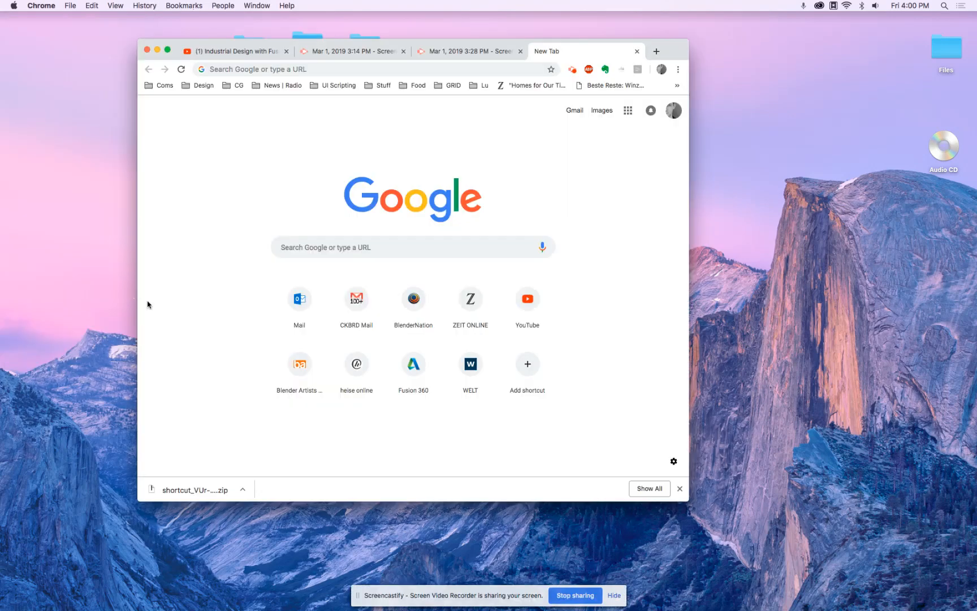
pyautogui.press('super+Tab')
pyautogui.press('super+Tab')
# Step: Show the camera view in wireframe, set the other viewport to a front view, and make the Kitchen collection active
pyautogui.hotkey('shift', 'z')
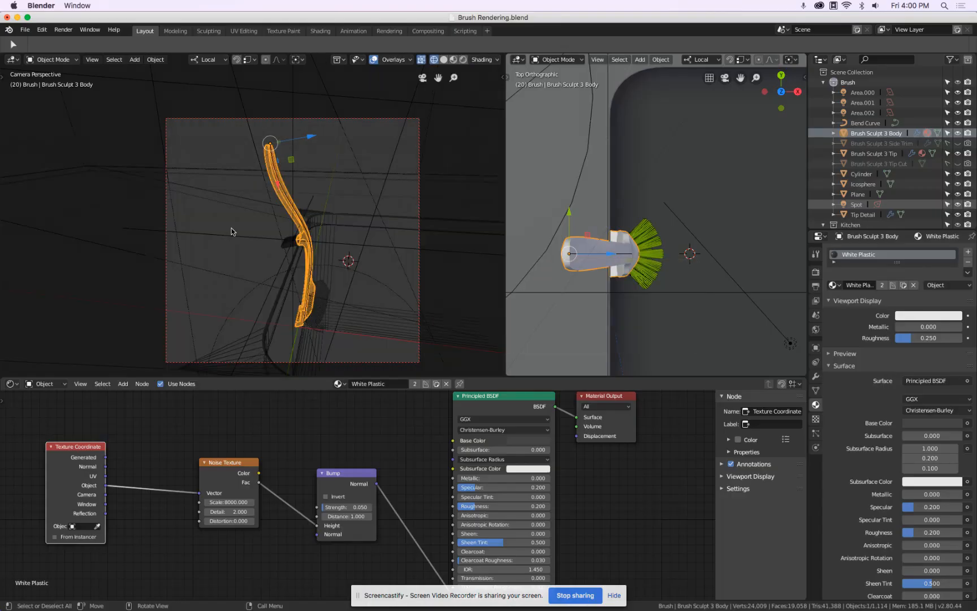
pyautogui.scroll(-5, 651, 232)
pyautogui.press('KP_1')
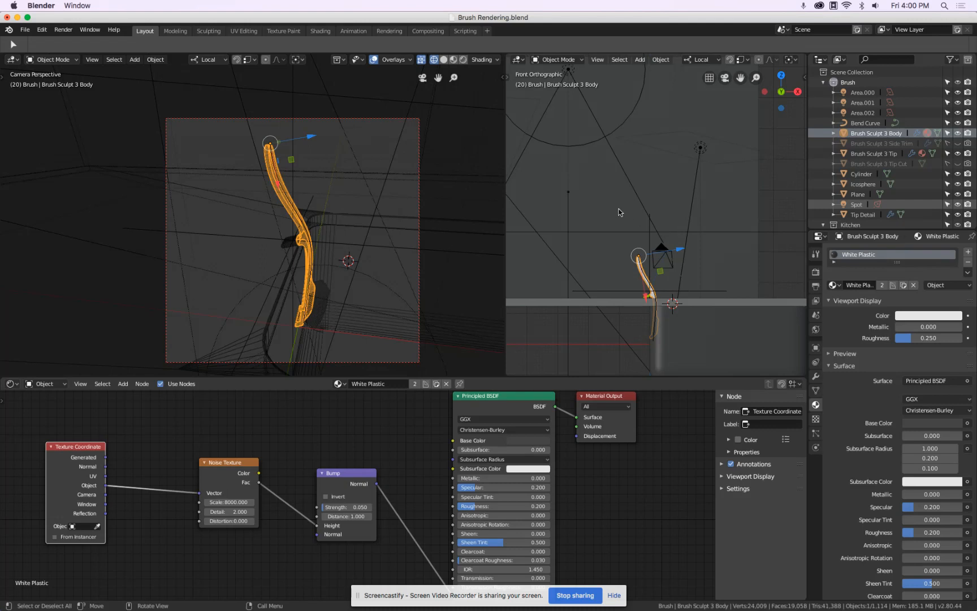
pyautogui.click(823, 82)
pyautogui.click(839, 93)
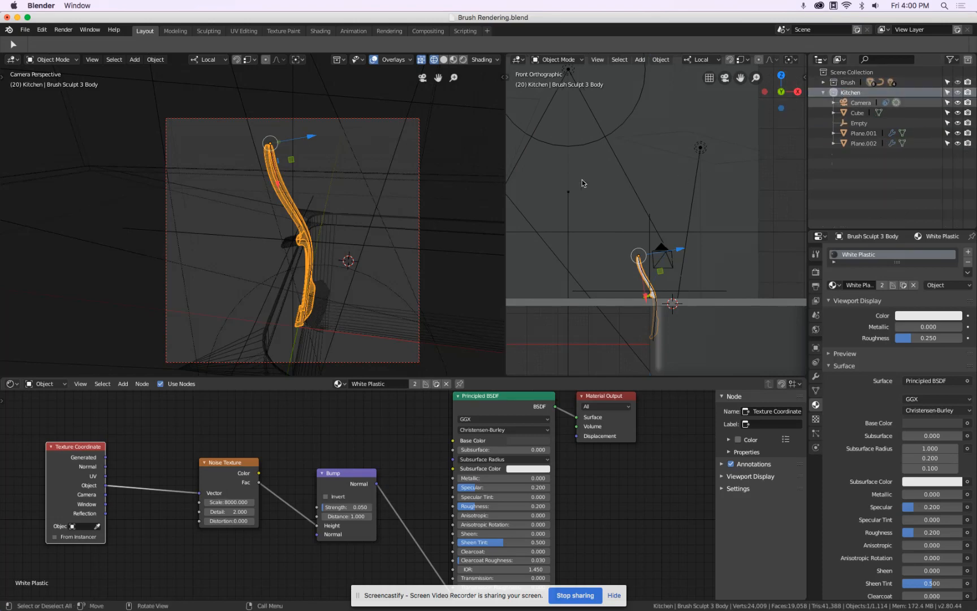
# Step: Place the 3D cursor on the backsplash surface, above the counter and beside the brush, in the front view
pyautogui.click(591, 182)
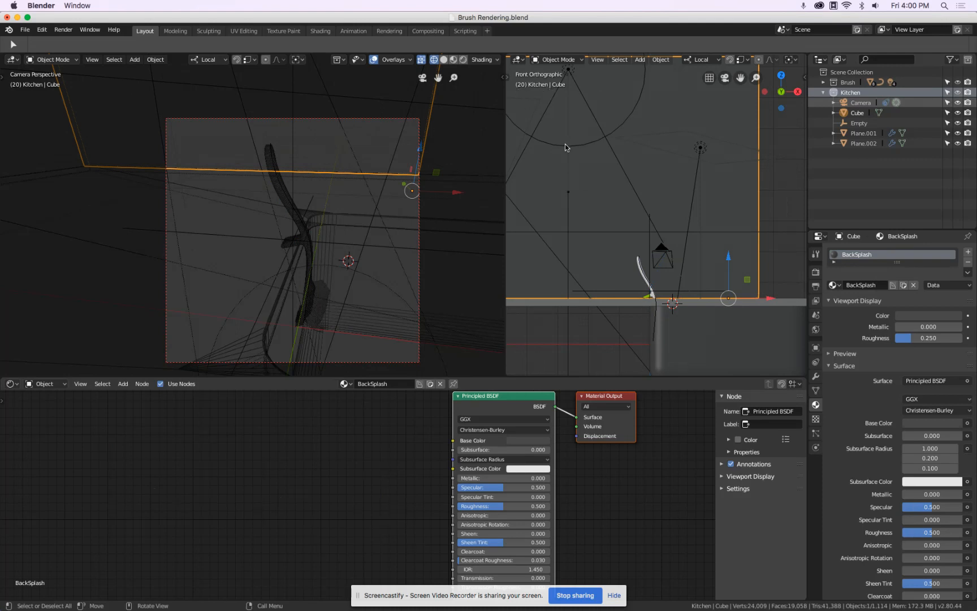
pyautogui.press('t')
pyautogui.click(520, 96)
pyautogui.click(589, 165)
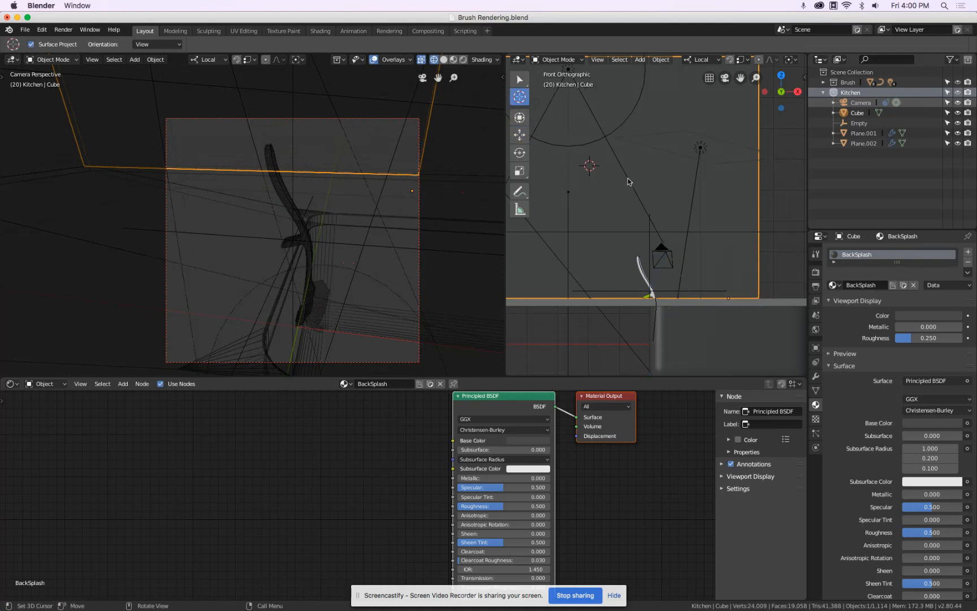
pyautogui.click(519, 79)
pyautogui.press('t')
# Step: Add a UV sphere at the 3D cursor with a radius of 0.075 m
pyautogui.hotkey('shift', 'a')
pyautogui.moveTo(619, 167)
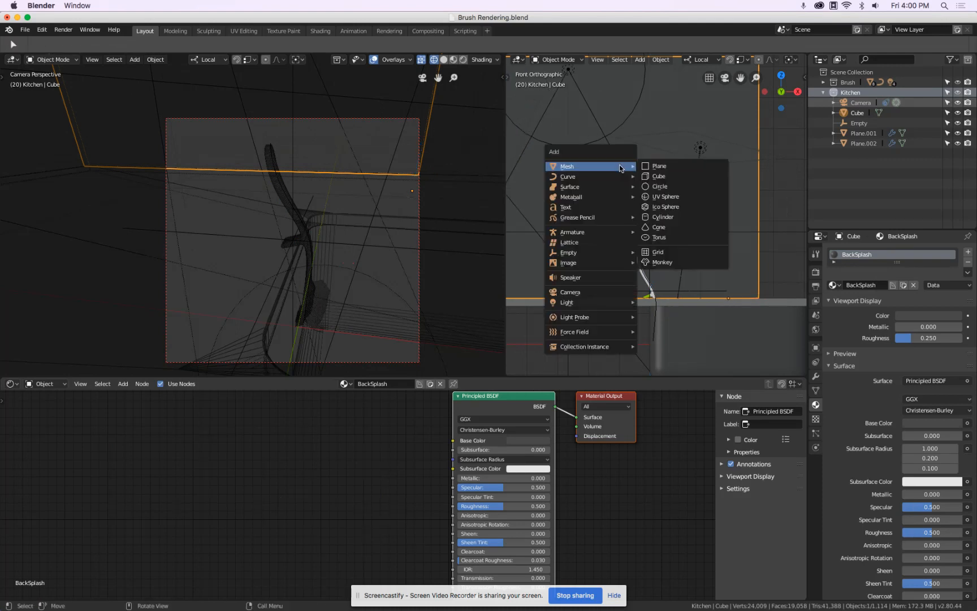
pyautogui.click(662, 197)
pyautogui.scroll(-6, 662, 201)
pyautogui.scroll(5, 662, 201)
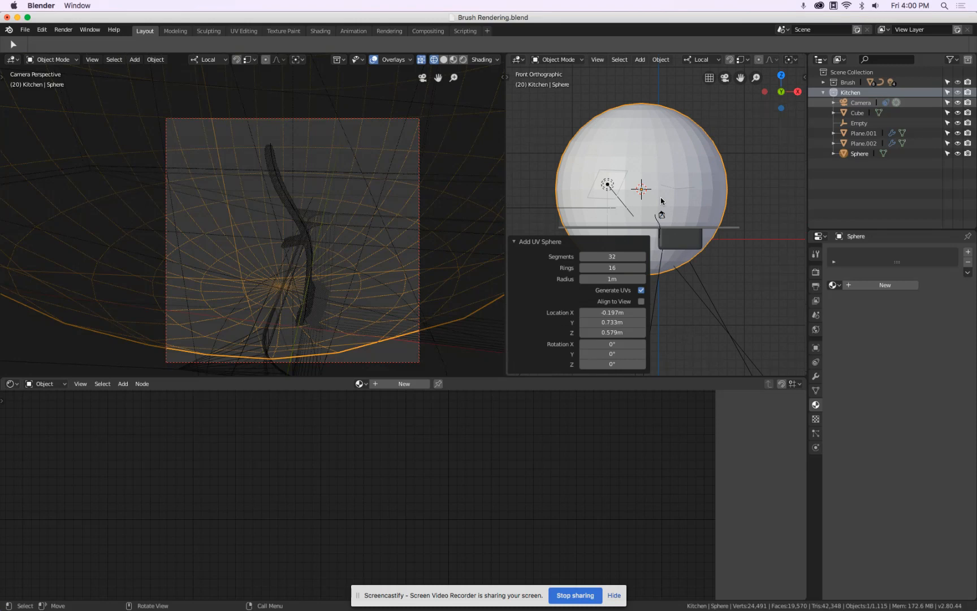
pyautogui.click(606, 279)
pyautogui.write('75')
pyautogui.press('Return')
pyautogui.scroll(8, 644, 205)
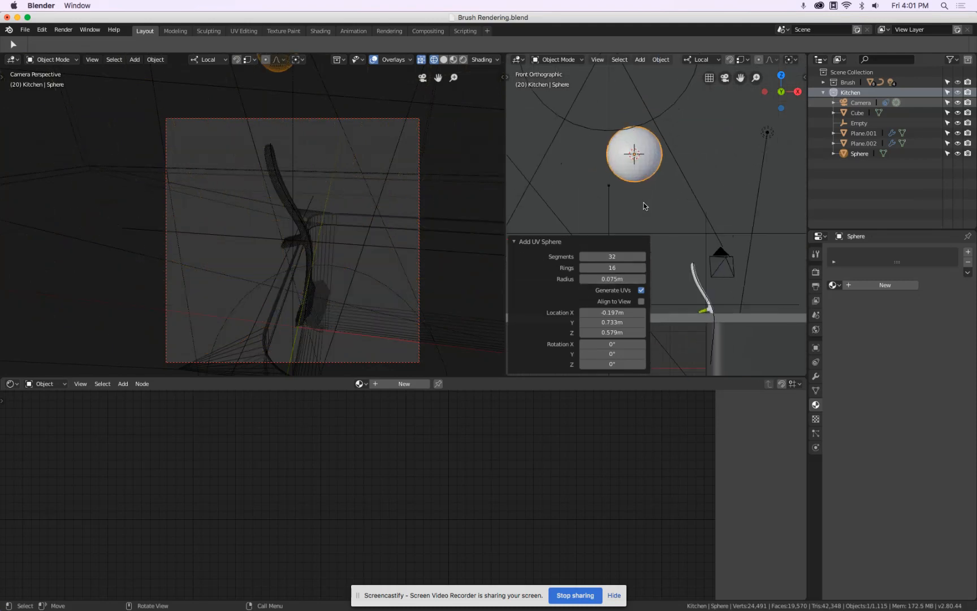
# Step: Set the new UV sphere to 64 segments and 32 rings
pyautogui.click(616, 256)
pyautogui.press('Return')
pyautogui.click(614, 267)
pyautogui.write('32')
pyautogui.press('Return')
pyautogui.click(515, 242)
# Step: Enter edit mode on the sphere, turn off the Edge Length overlay and show the front view in see-through wireframe
pyautogui.scroll(5, 654, 159)
pyautogui.press('Tab')
pyautogui.keyDown('shift'); pyautogui.moveTo(592, 159); pyautogui.dragTo(685, 200, button='middle'); pyautogui.keyUp('shift')
pyautogui.scroll(-10, 792, 60)
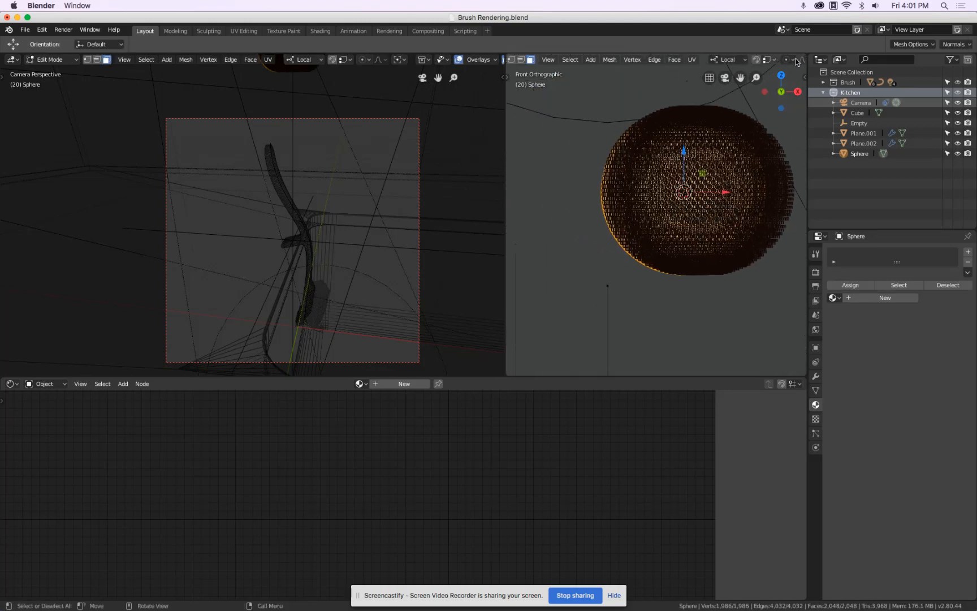
pyautogui.click(740, 60)
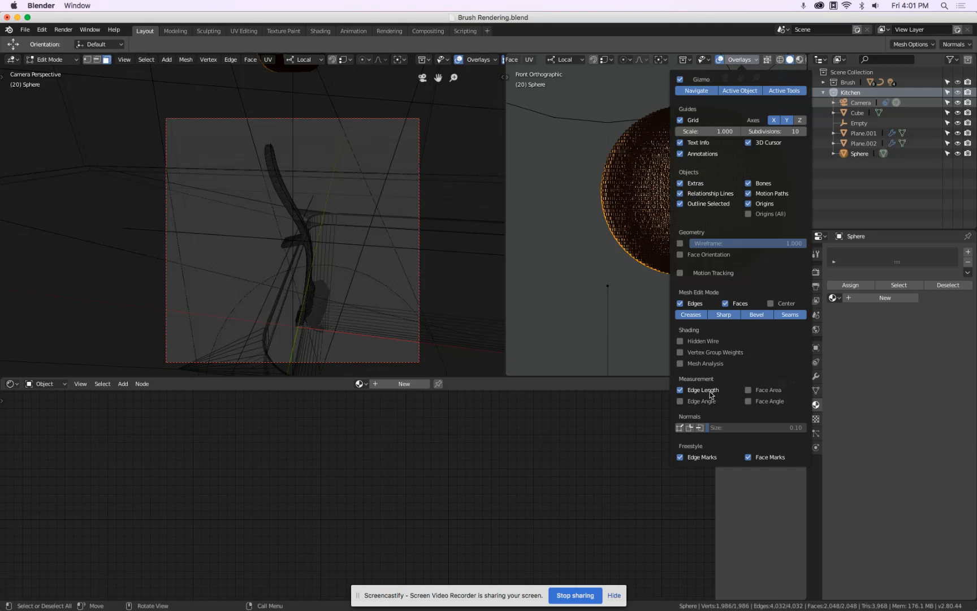
pyautogui.press('a')
pyautogui.hotkey('alt', 'z')
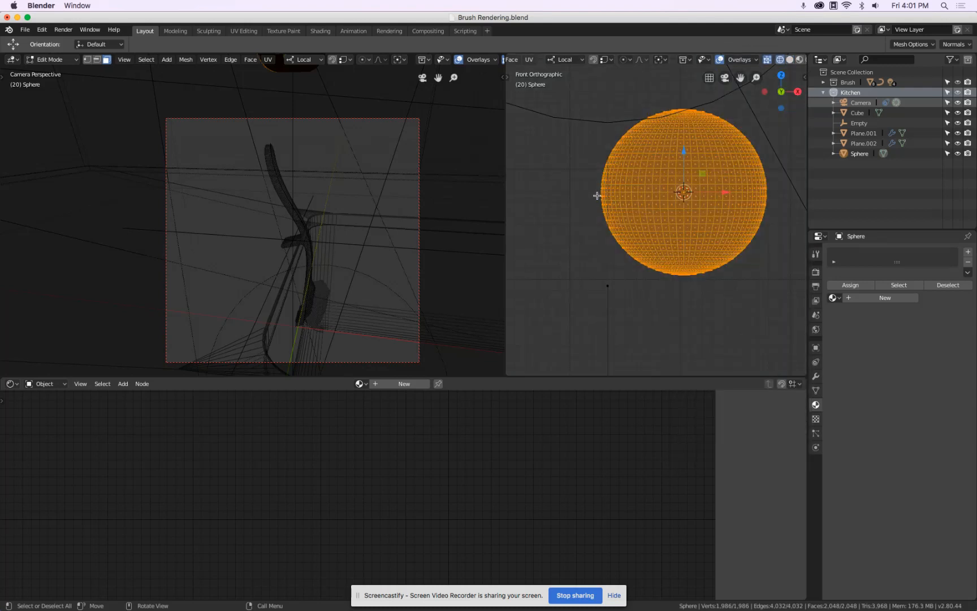
# Step: Delete the faces of the sphere's lower half
pyautogui.hotkey('alt', 'a')
pyautogui.press('b')
pyautogui.moveTo(594, 196); pyautogui.dragTo(796, 326)
pyautogui.press('x')
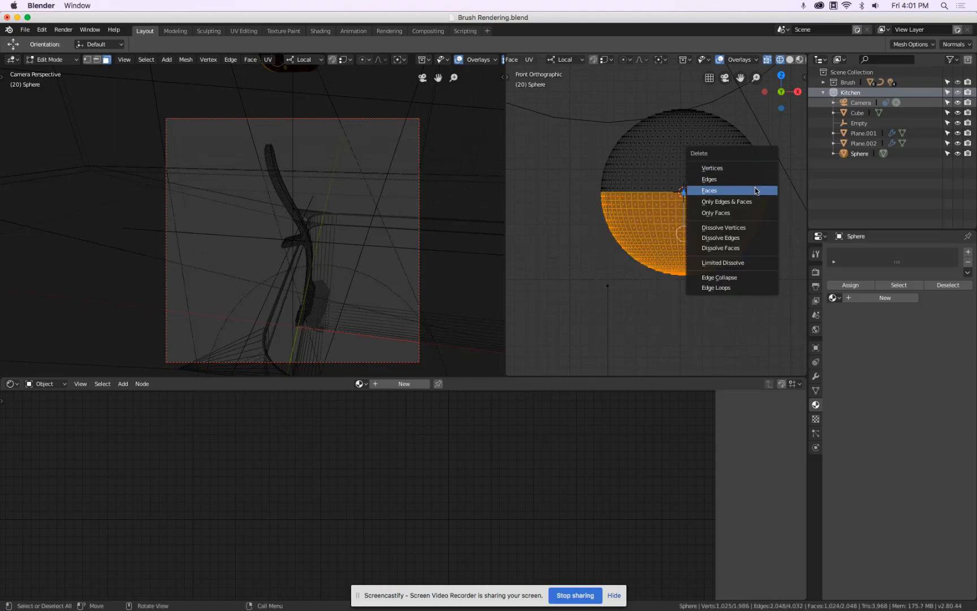
pyautogui.click(756, 190)
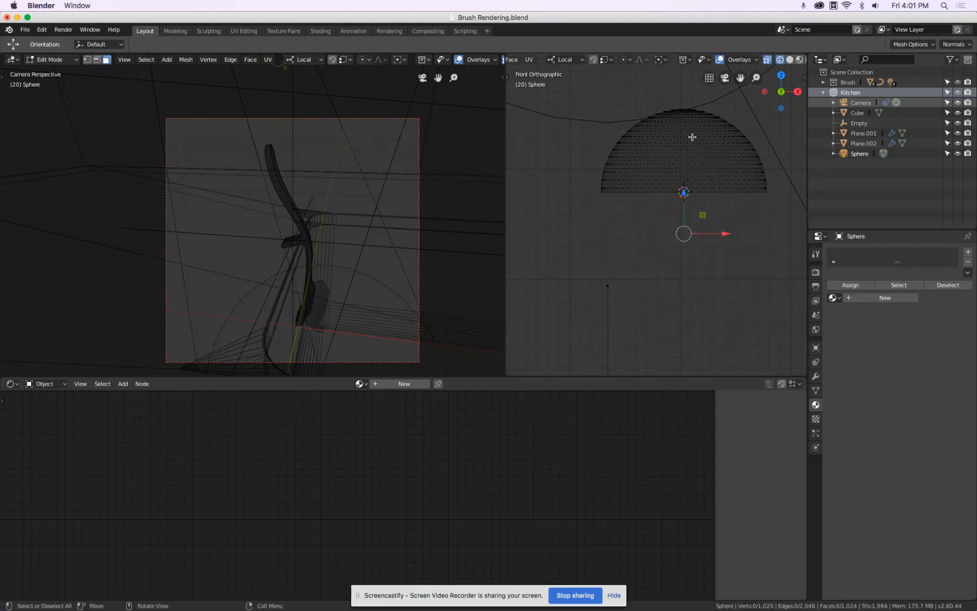
# Step: Select the entire remaining hemisphere and duplicate it in place
pyautogui.scroll(8, 692, 137)
pyautogui.scroll(-3, 627, 253)
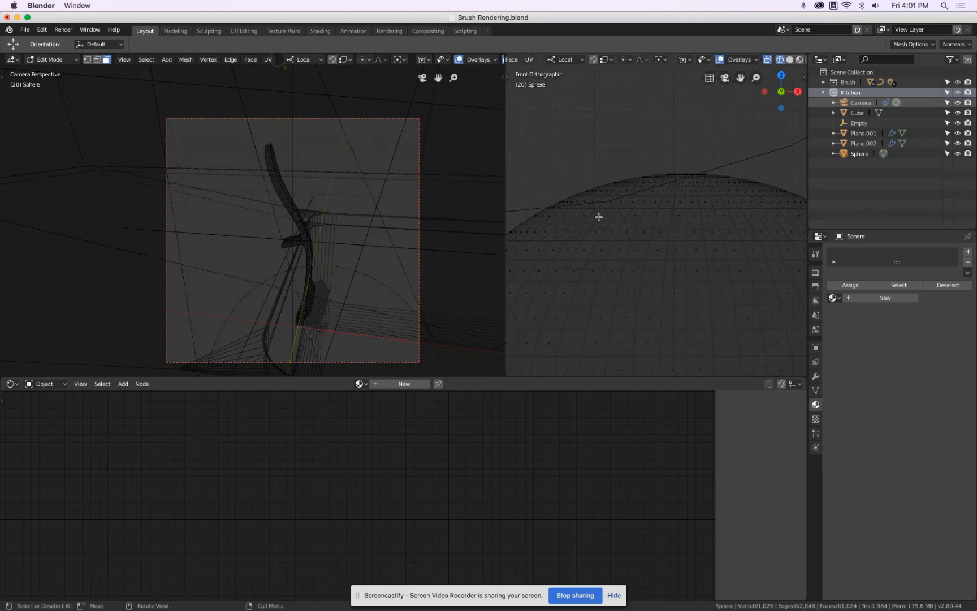
pyautogui.scroll(-3, 599, 217)
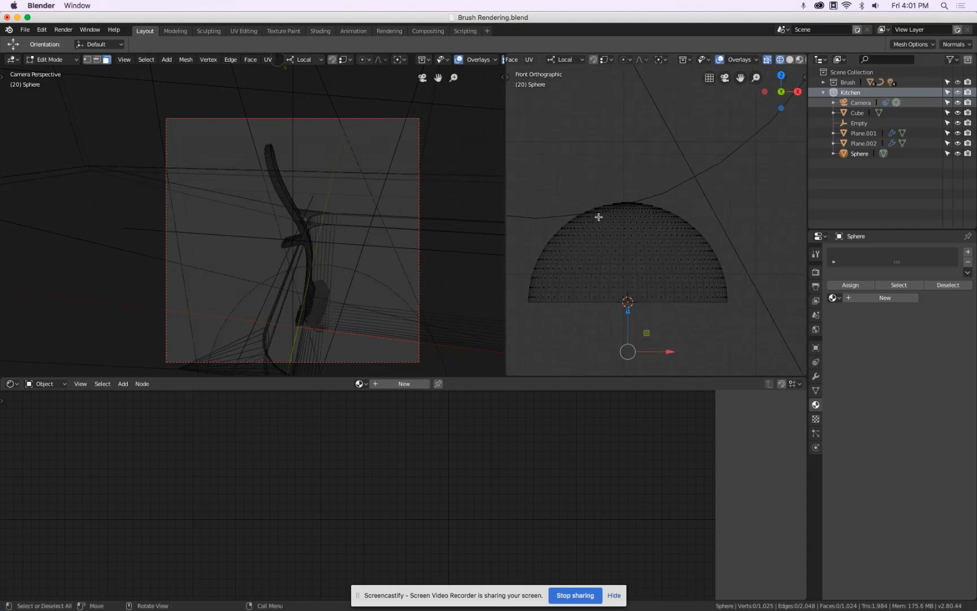
pyautogui.press('a')
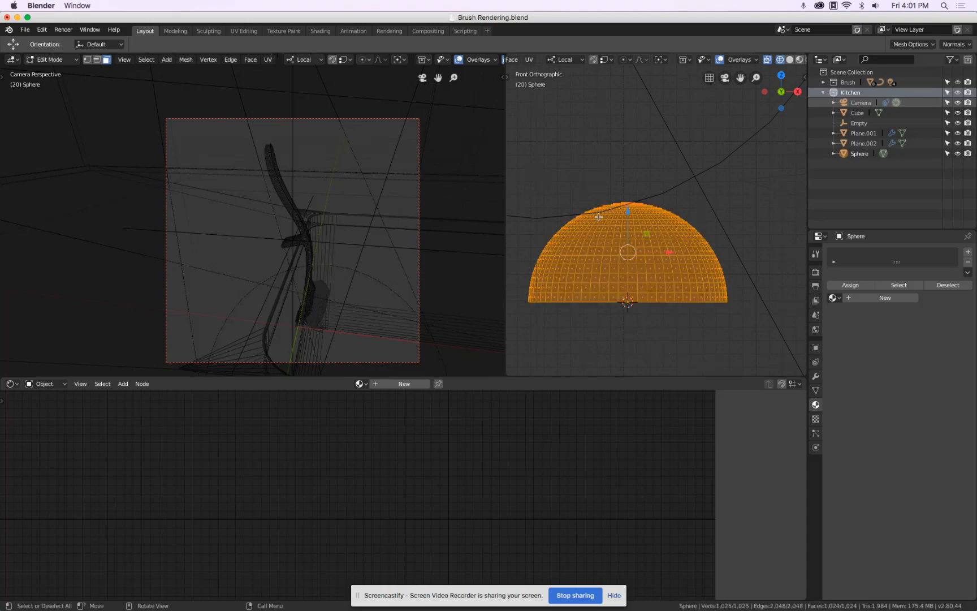
pyautogui.click(820, 378)
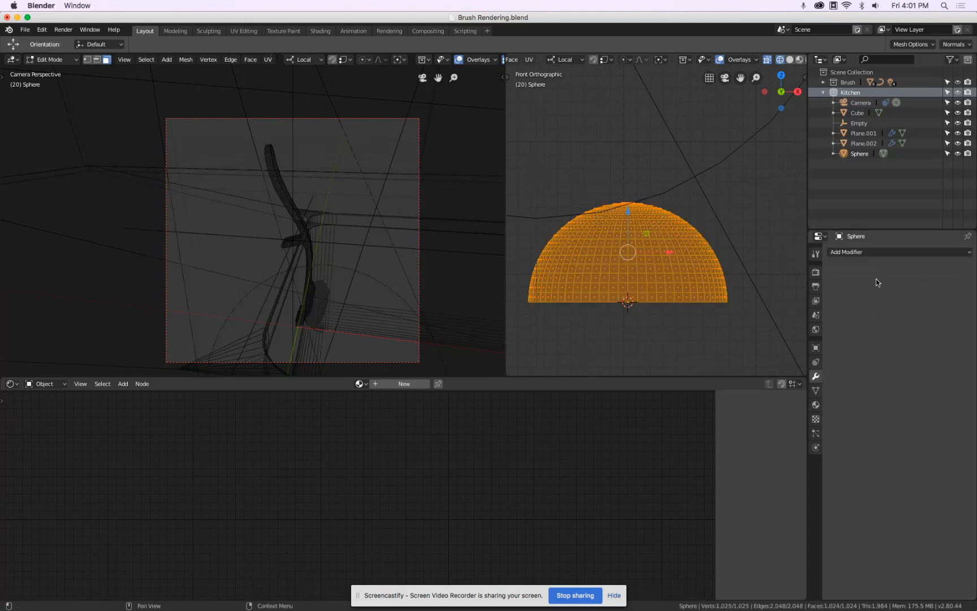
pyautogui.click(857, 252)
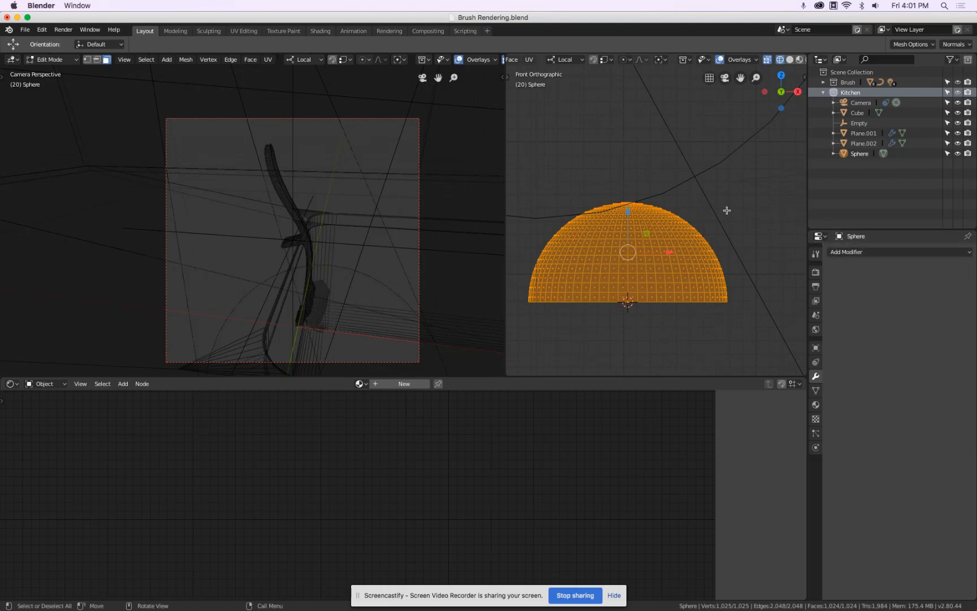
pyautogui.hotkey('shift', 'd')
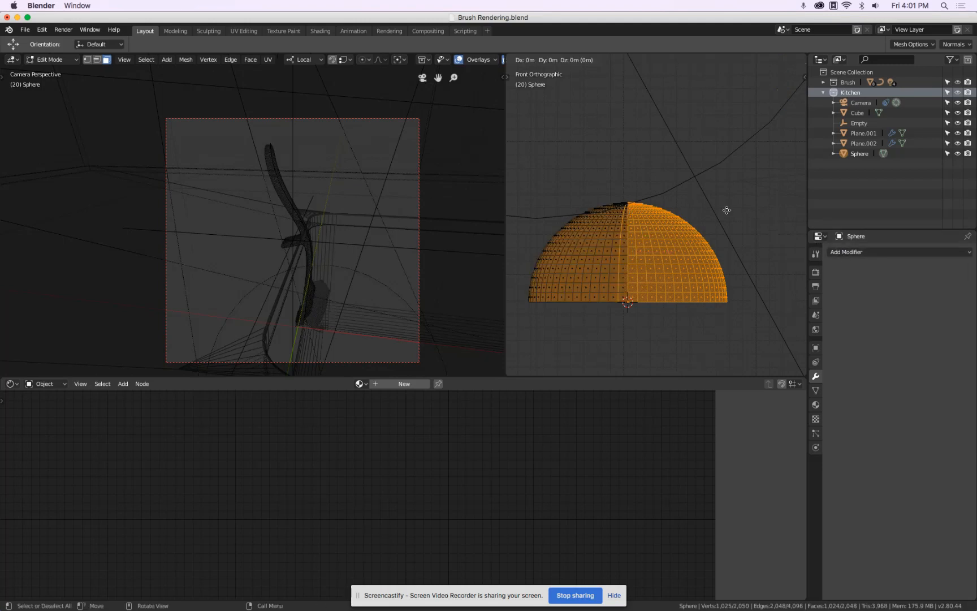
pyautogui.rightClick(726, 211)
# Step: Scale the duplicated hemisphere up slightly and move it vertically so both rims line up, finishing in object mode
pyautogui.press('s')
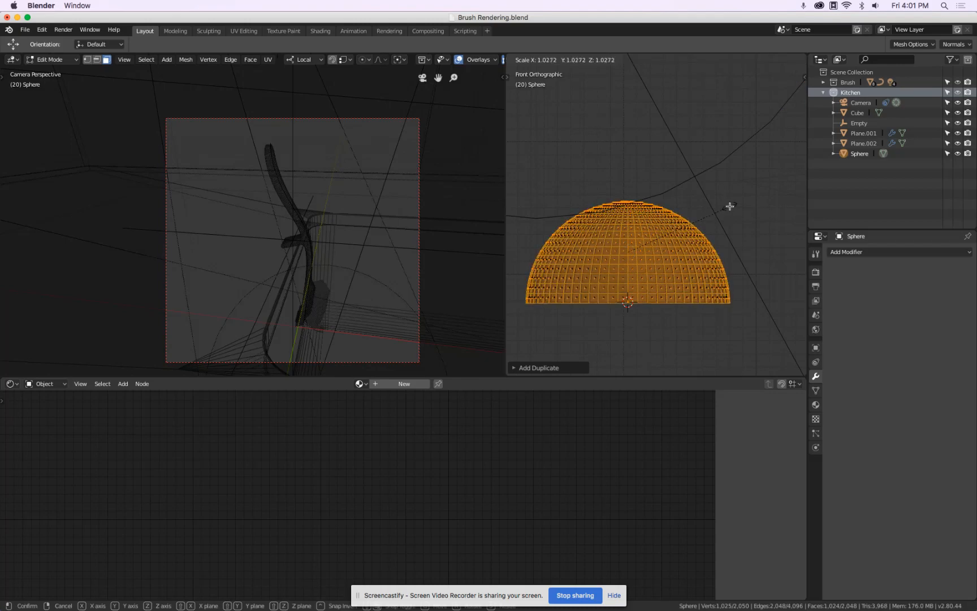
pyautogui.click(730, 206)
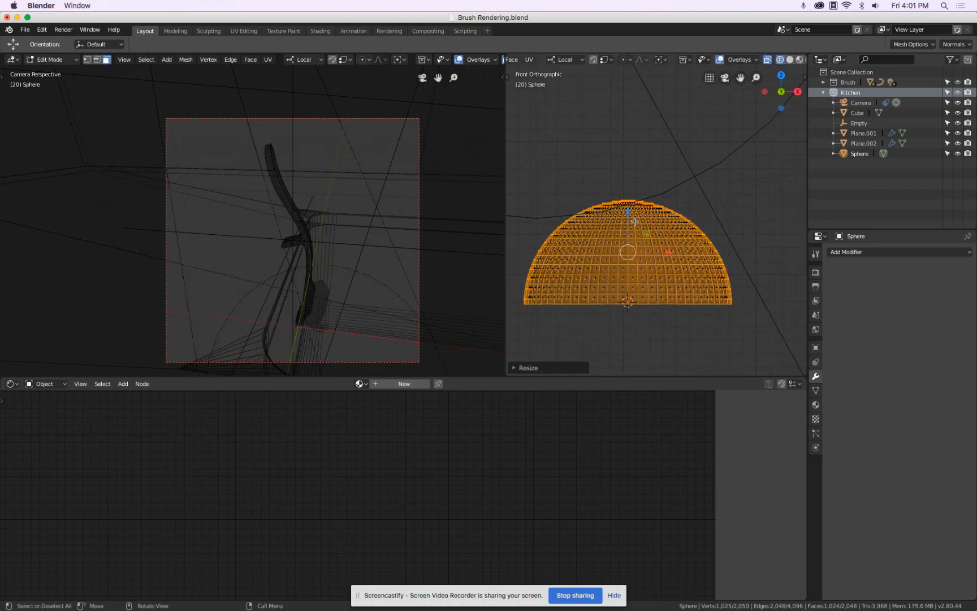
pyautogui.moveTo(628, 212)
pyautogui.mouseDown()
pyautogui.moveTo(628, 149)
pyautogui.moveTo(628, 269)
pyautogui.moveTo(630, 215)
pyautogui.mouseUp()
pyautogui.scroll(1, 638, 213)
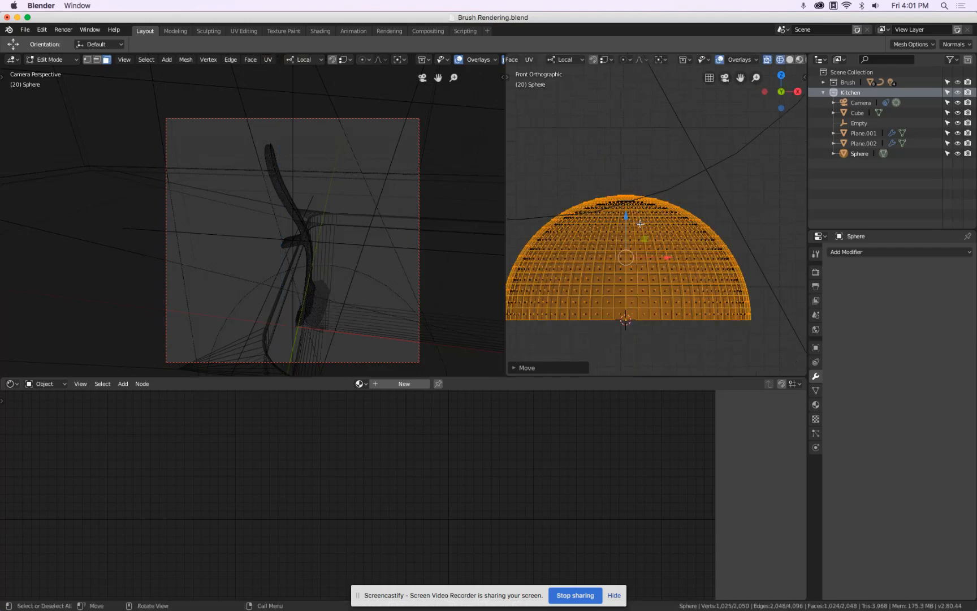
pyautogui.scroll(-3, 655, 262)
pyautogui.moveTo(670, 292); pyautogui.dragTo(672, 260, button='middle')
pyautogui.scroll(-2, 671, 260)
pyautogui.press('Tab')
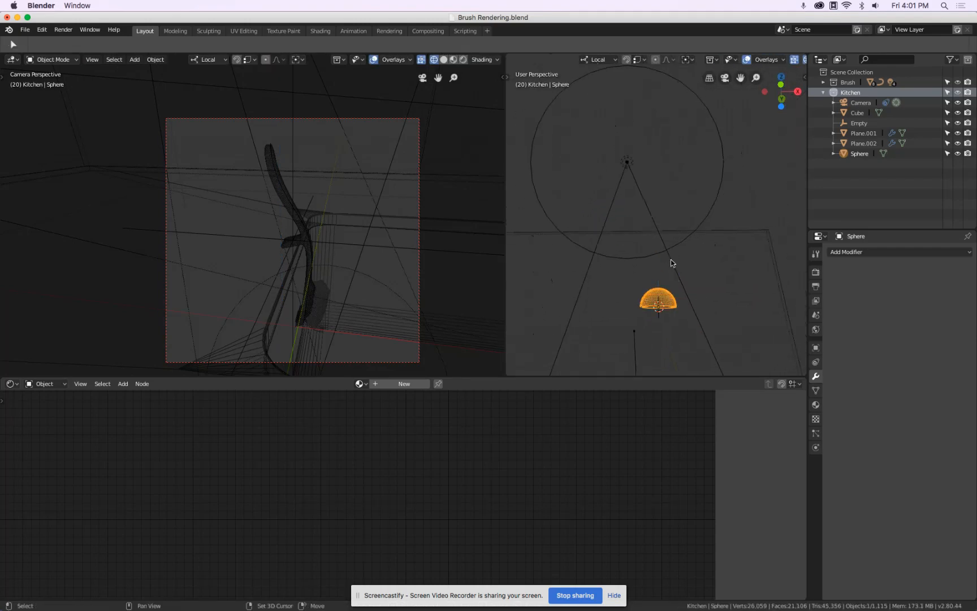
# Step: Move the sphere into a new collection and hide the Brush and Kitchen collections
pyautogui.click(958, 82)
pyautogui.rightClick(843, 170)
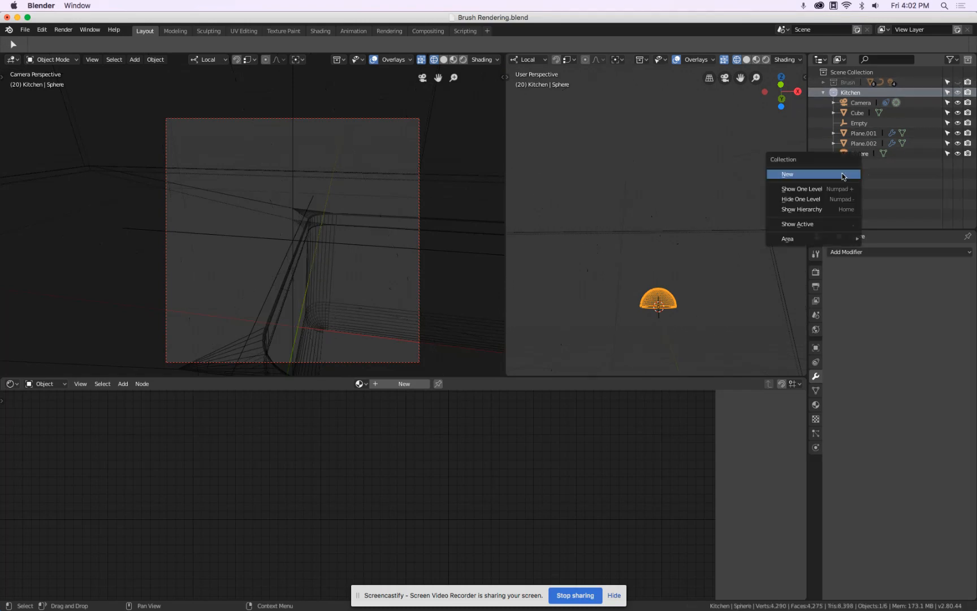
pyautogui.click(844, 175)
pyautogui.moveTo(865, 154); pyautogui.dragTo(855, 164)
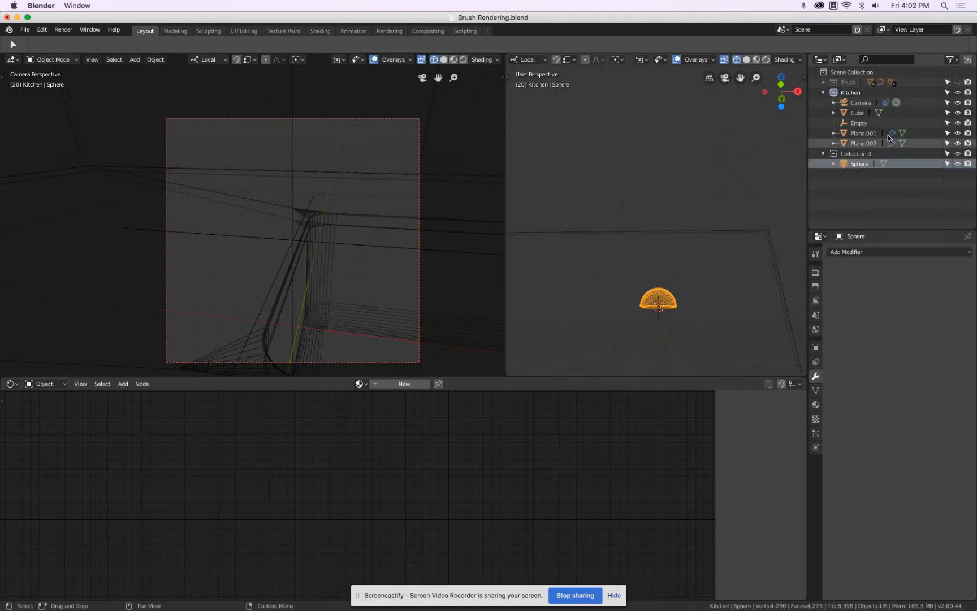
pyautogui.click(958, 93)
# Step: Frame the double-walled bowl from its open side and switch that viewport to solid shading
pyautogui.moveTo(687, 289); pyautogui.dragTo(717, 158, button='middle')
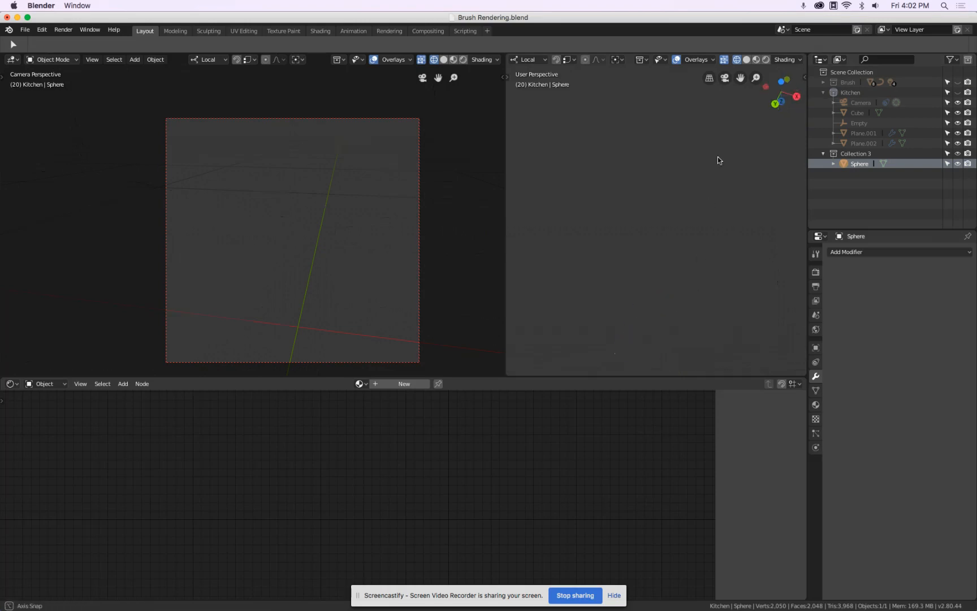
pyautogui.press('KP_Decimal')
pyautogui.moveTo(656, 347); pyautogui.dragTo(664, 292, button='middle')
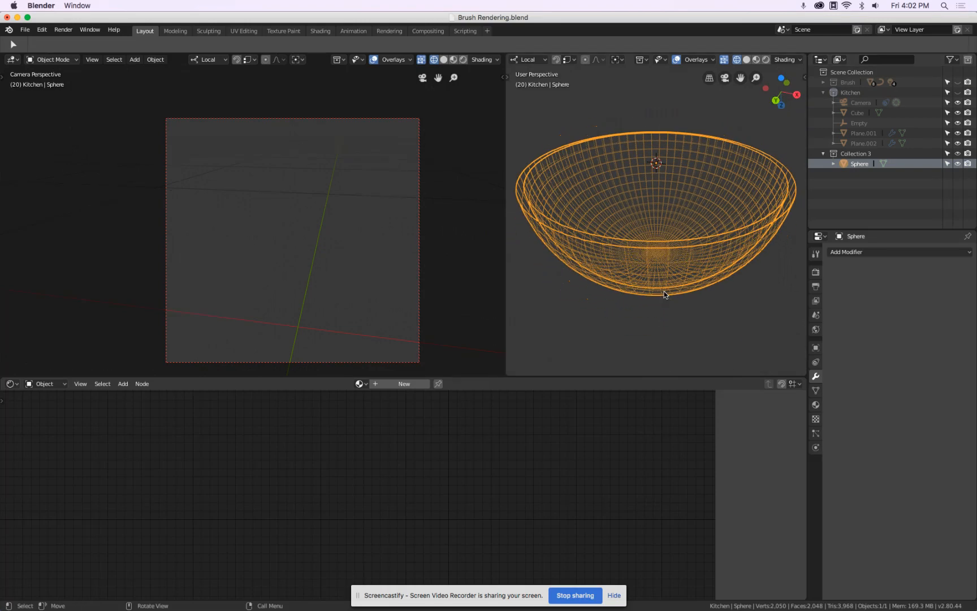
pyautogui.press('z')
pyautogui.click(740, 295)
pyautogui.moveTo(739, 295)
pyautogui.mouseDown(button='middle')
pyautogui.moveTo(744, 306)
pyautogui.moveTo(741, 271)
pyautogui.moveTo(730, 320)
pyautogui.moveTo(730, 297)
pyautogui.mouseUp(button='middle')
# Step: Select the inner and outer rim edge loops of the bowl in edge select mode
pyautogui.press('Tab')
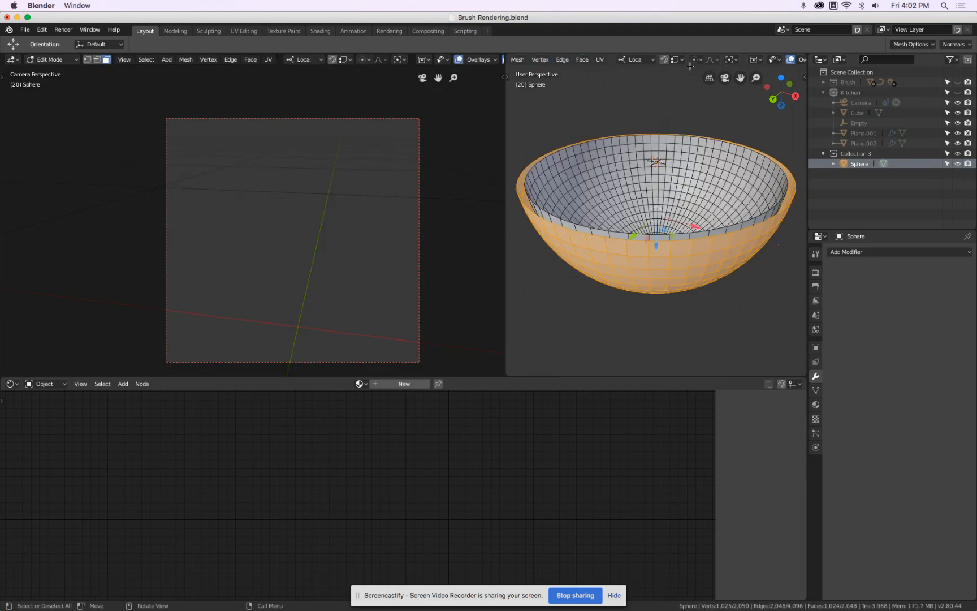
pyautogui.hscroll(4, 591, 61)
pyautogui.hscroll(-4, 588, 61)
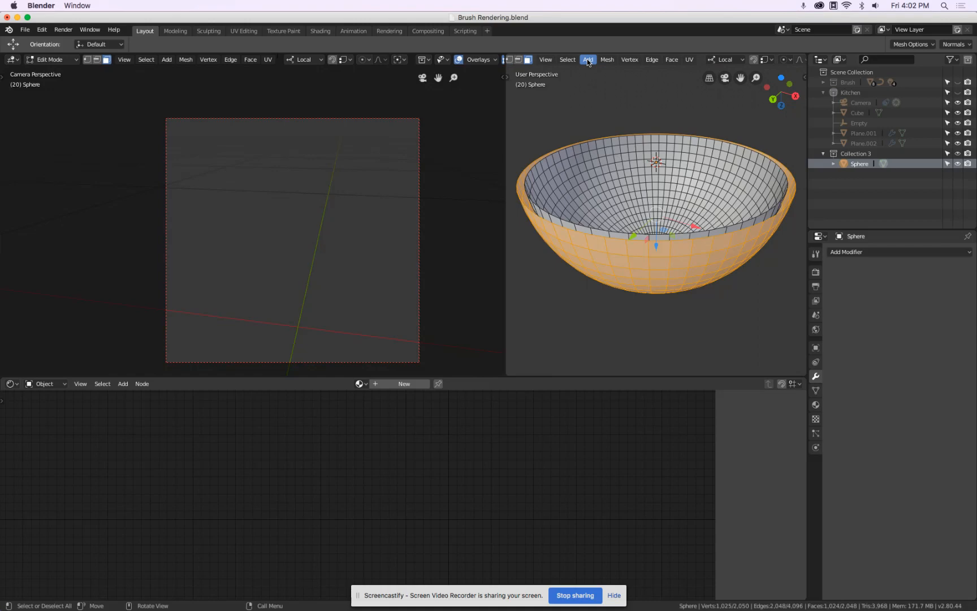
pyautogui.click(602, 60)
pyautogui.scroll(5, 560, 164)
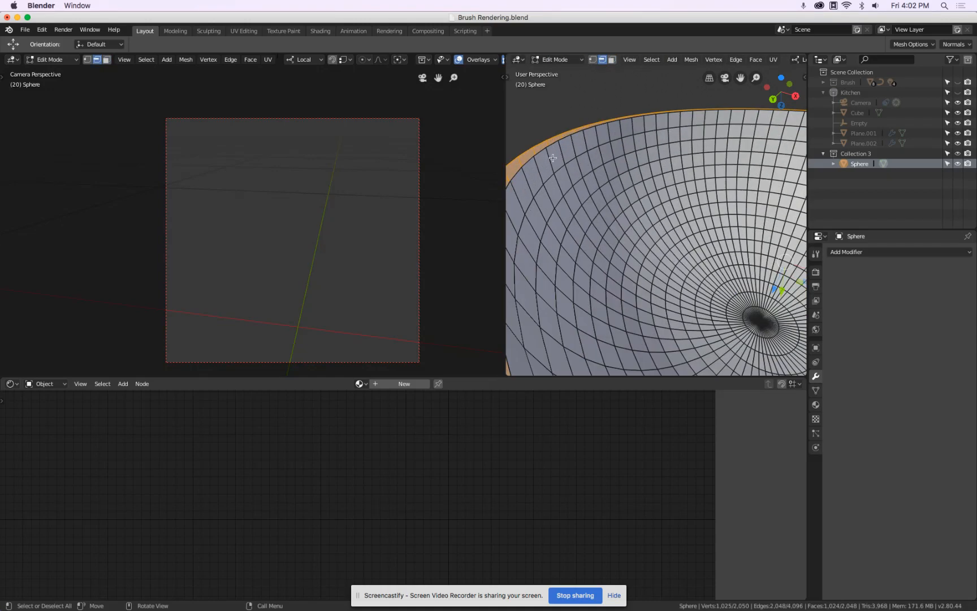
pyautogui.keyDown('alt'); pyautogui.click(551, 145); pyautogui.keyUp('alt')
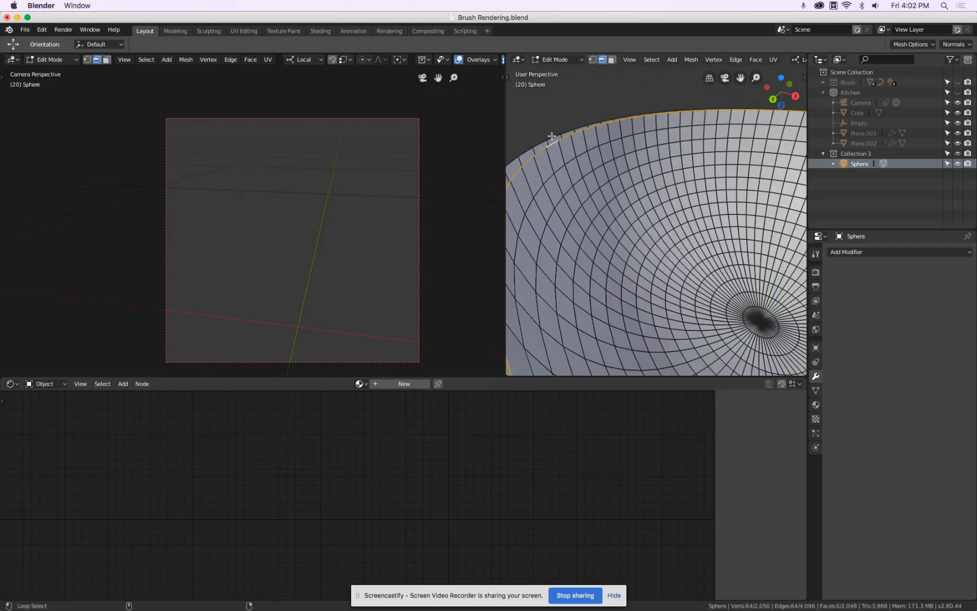
pyautogui.scroll(-5, 553, 135)
# Step: Try to fill the gap between the two selected rim loops with a face, and undo the fill
pyautogui.press('f')
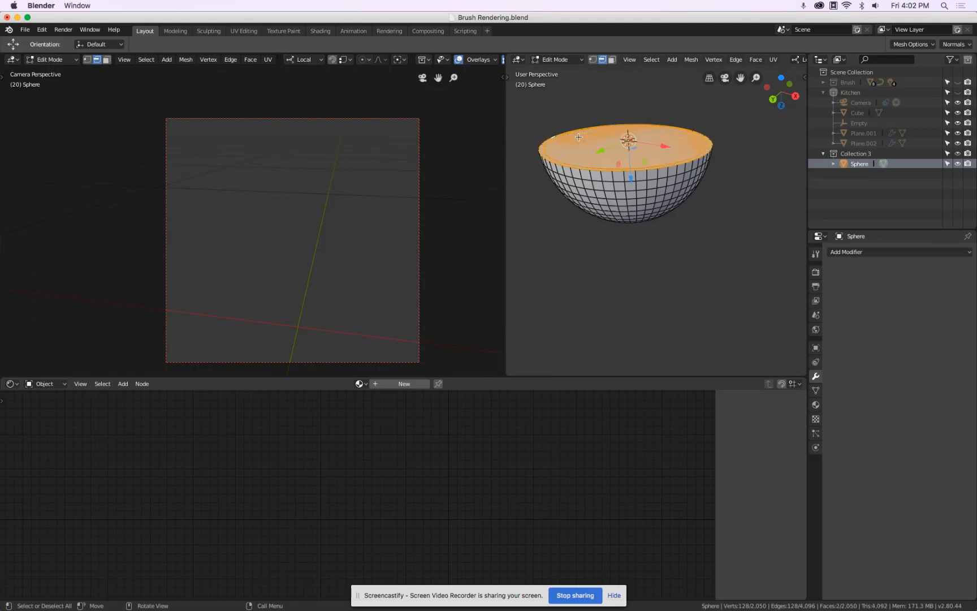
pyautogui.press('super+z')
# Step: Try bridging the bowl's inner and outer rim edge loops with Bridge Edge Loops, and undo the bridge
pyautogui.scroll(4, 584, 137)
pyautogui.scroll(-3, 596, 148)
pyautogui.click(736, 59)
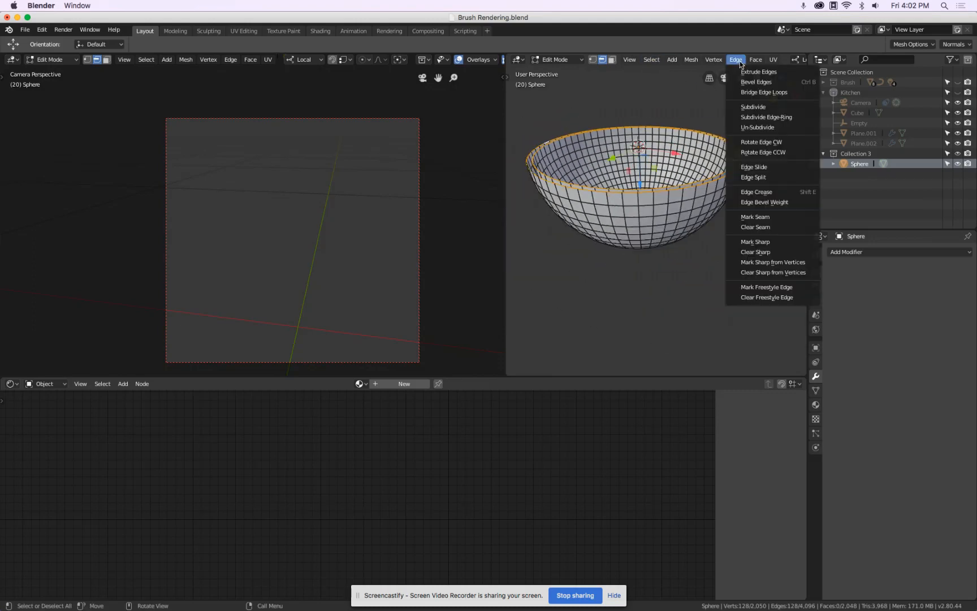
pyautogui.click(746, 92)
pyautogui.press('super+z')
# Step: Fill one face between a pair of facing edges on the bowl's inner and outer rims
pyautogui.scroll(4, 721, 168)
pyautogui.scroll(-4, 720, 168)
pyautogui.moveTo(720, 169); pyautogui.dragTo(705, 252, button='middle')
pyautogui.press('KP_7')
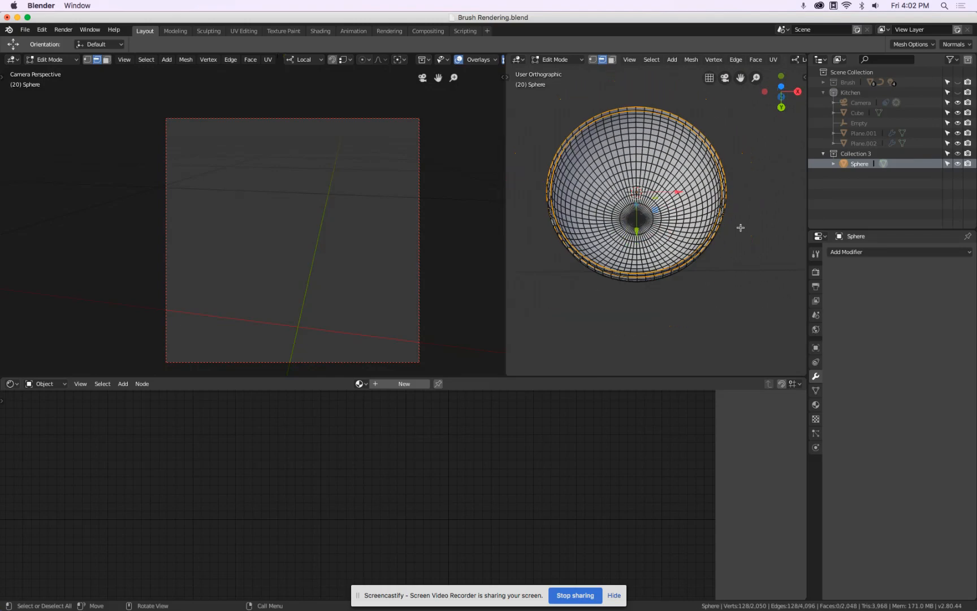
pyautogui.moveTo(682, 164); pyautogui.dragTo(675, 339, button='middle')
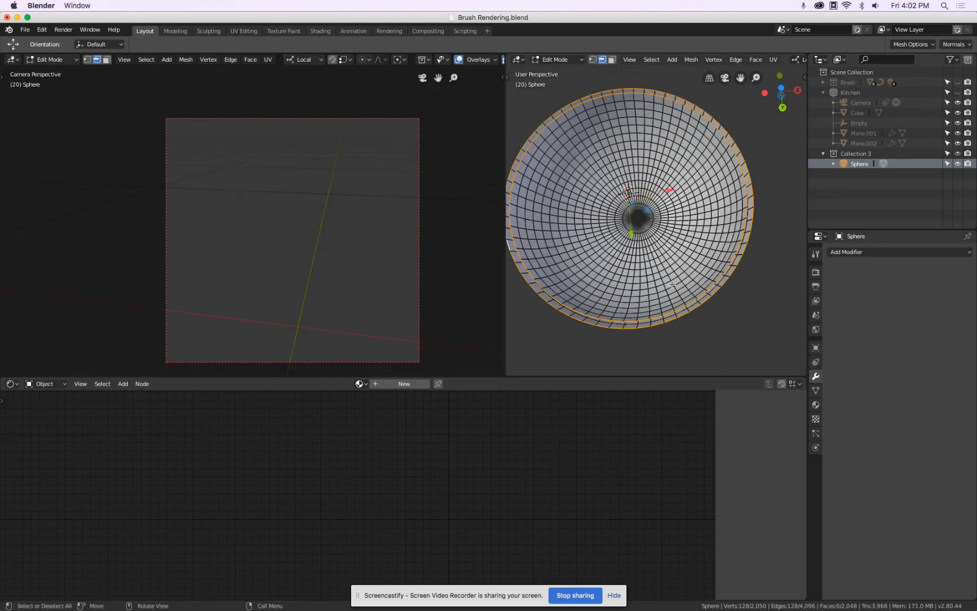
pyautogui.scroll(4, 637, 92)
pyautogui.click(637, 92)
pyautogui.keyDown('shift'); pyautogui.click(641, 79); pyautogui.keyUp('shift')
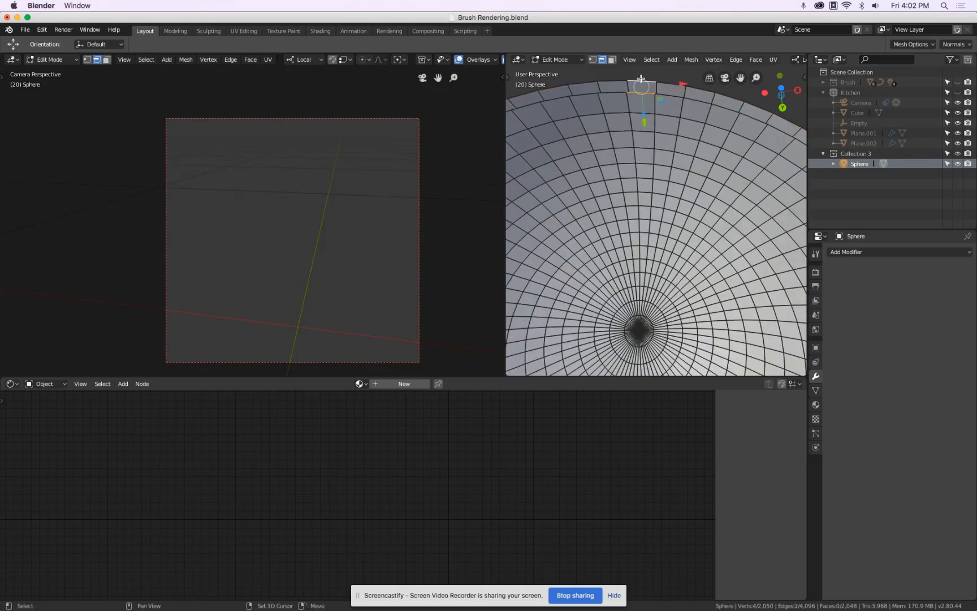
pyautogui.press('f')
# Step: Select the rest of both rim loops around the filled face and try Bridge Edge Loops on them
pyautogui.keyDown('alt'); pyautogui.click(676, 96); pyautogui.keyUp('alt')
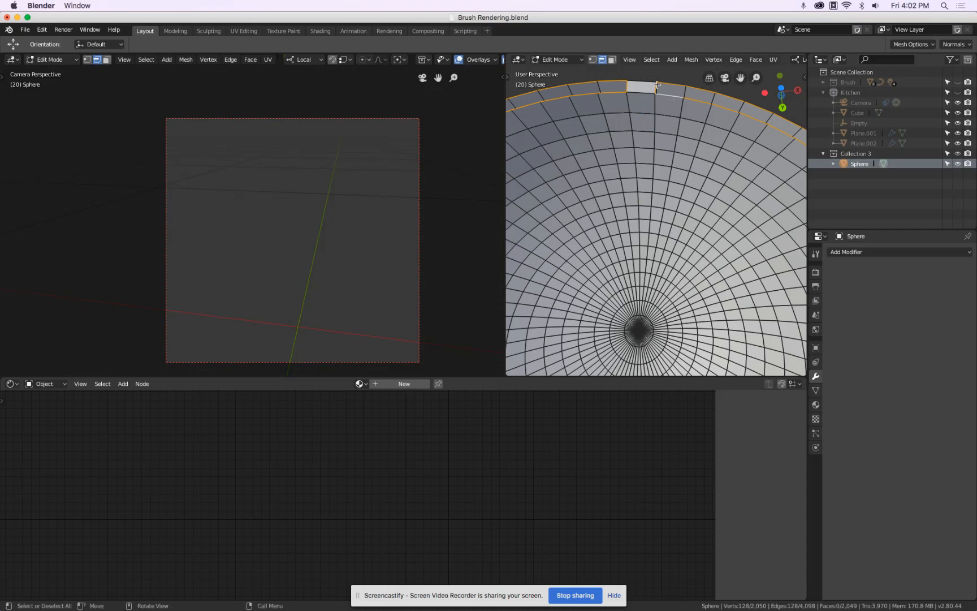
pyautogui.scroll(3, 654, 89)
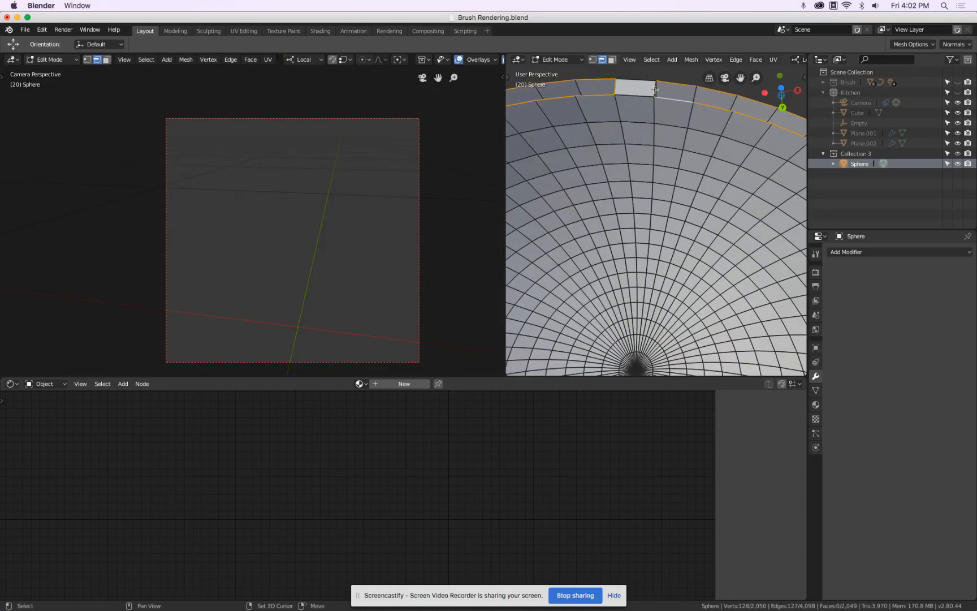
pyautogui.keyDown('shift'); pyautogui.click(614, 86); pyautogui.keyUp('shift')
pyautogui.click(736, 60)
pyautogui.click(752, 94)
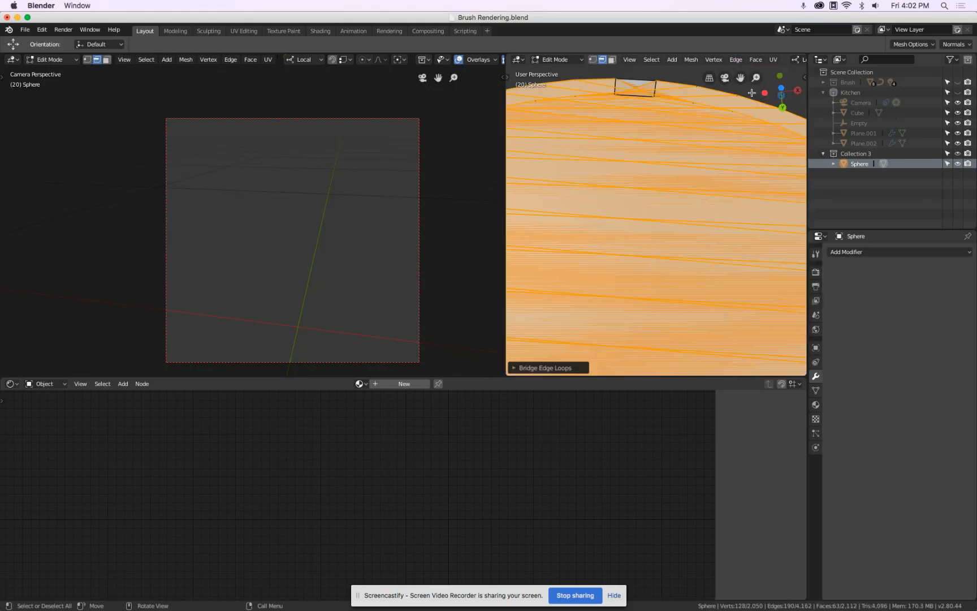
# Step: Undo the rim bridge and the single face filled between the two rim edges
pyautogui.hotkey('ctrl', 'z')
pyautogui.scroll(-8, 672, 113)
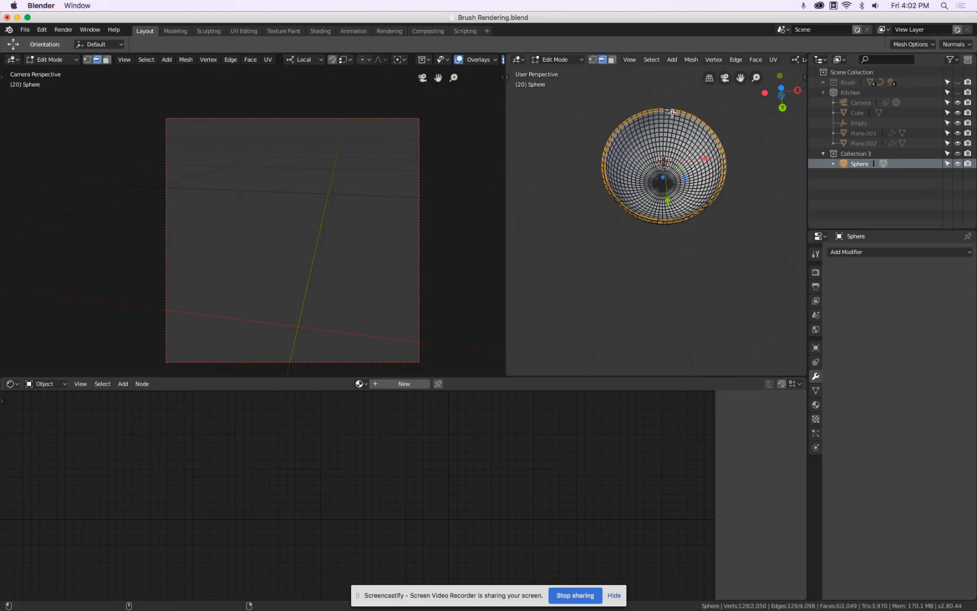
pyautogui.keyDown('ctrl'); pyautogui.scroll(8, 687, 102); pyautogui.keyUp('ctrl')
pyautogui.press('super+z')
pyautogui.keyDown('ctrl'); pyautogui.scroll(-6, 687, 99); pyautogui.keyUp('ctrl')
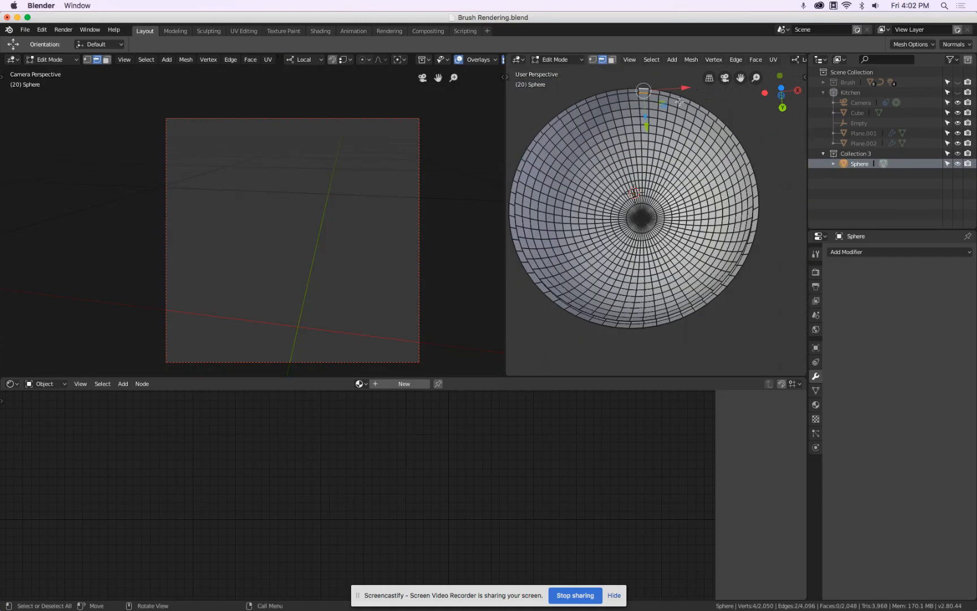
# Step: Select the bowl's whole outer shell as linked geometry and delete its vertices, keeping the inner shell
pyautogui.keyDown('alt'); pyautogui.click(689, 99); pyautogui.keyUp('alt')
pyautogui.press('x')
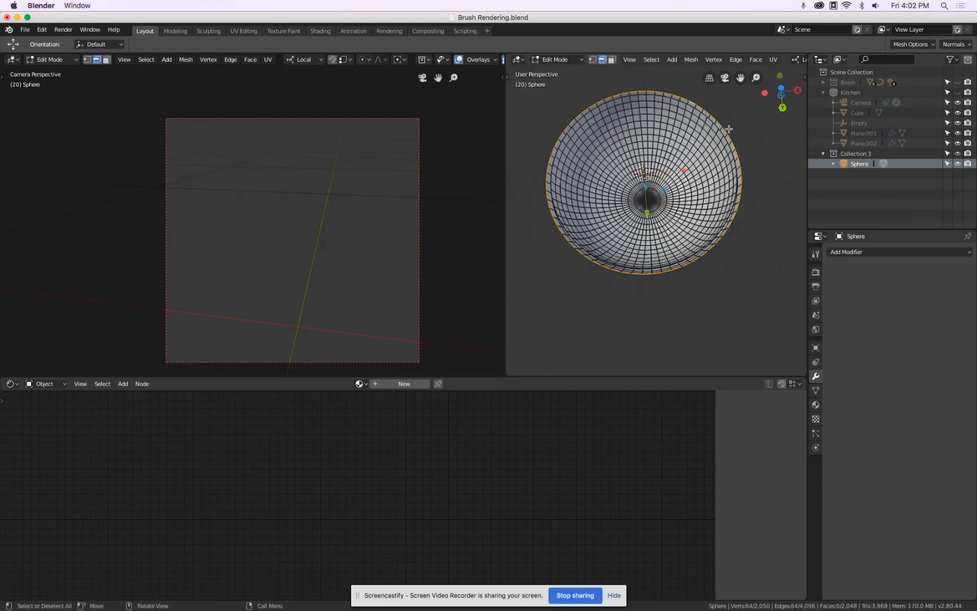
pyautogui.keyDown('alt'); pyautogui.click(724, 129); pyautogui.keyUp('alt')
pyautogui.press('x')
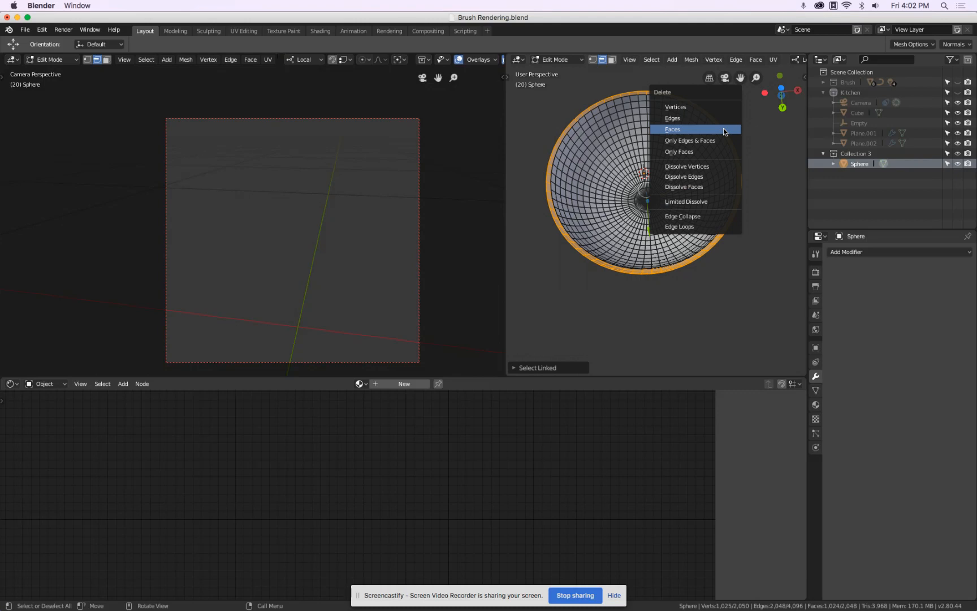
pyautogui.click(717, 105)
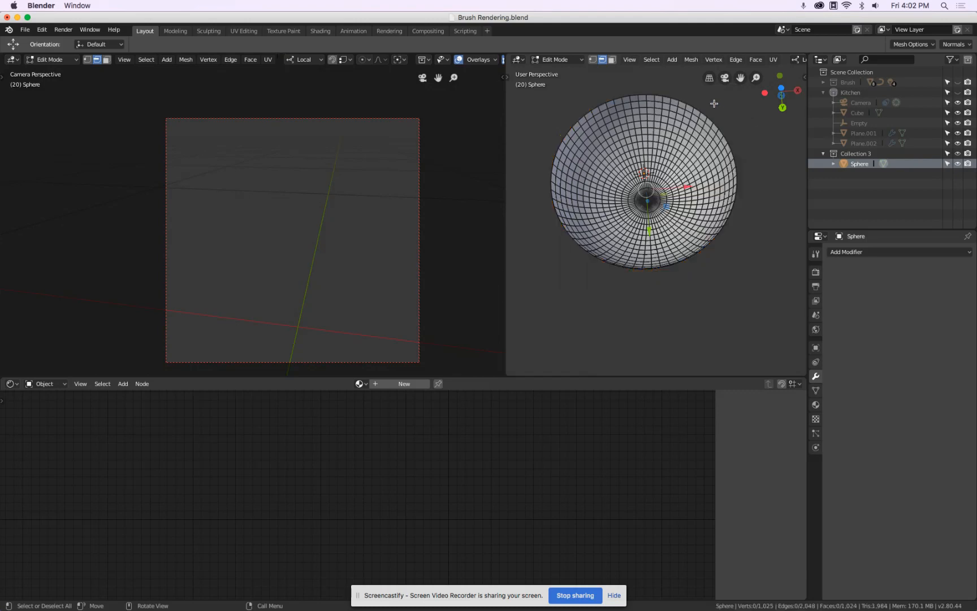
pyautogui.press('a')
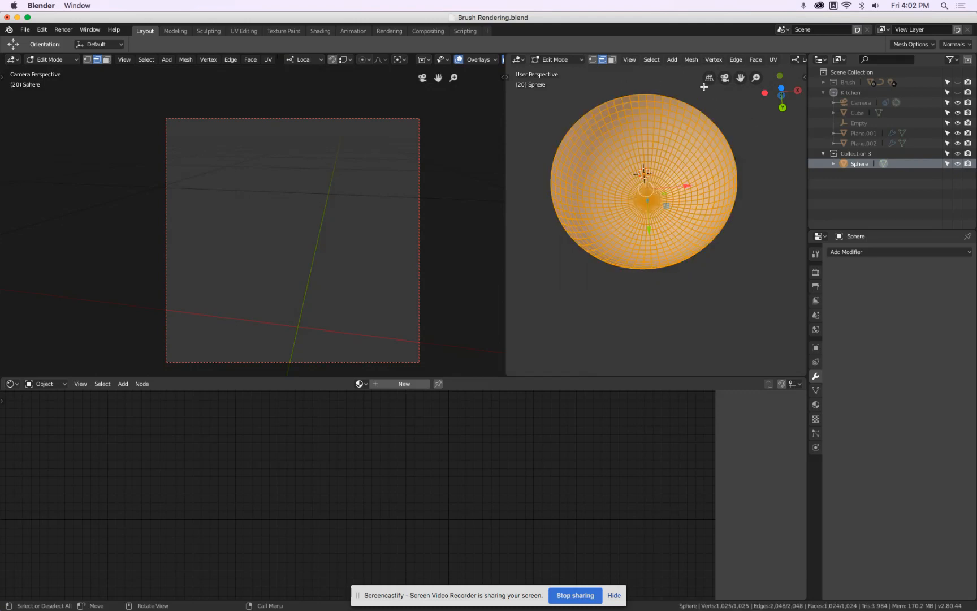
pyautogui.moveTo(753, 60)
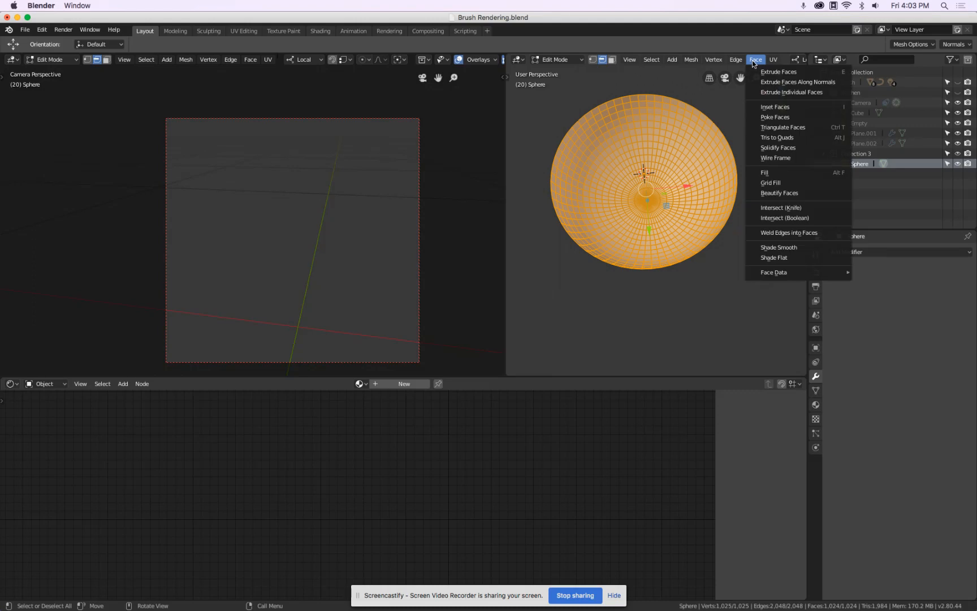
pyautogui.moveTo(717, 59)
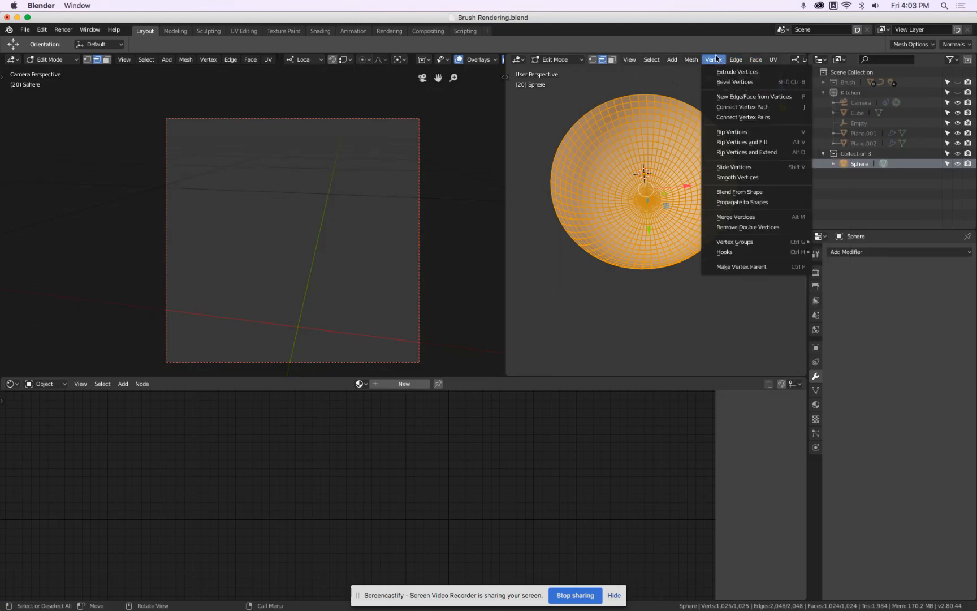
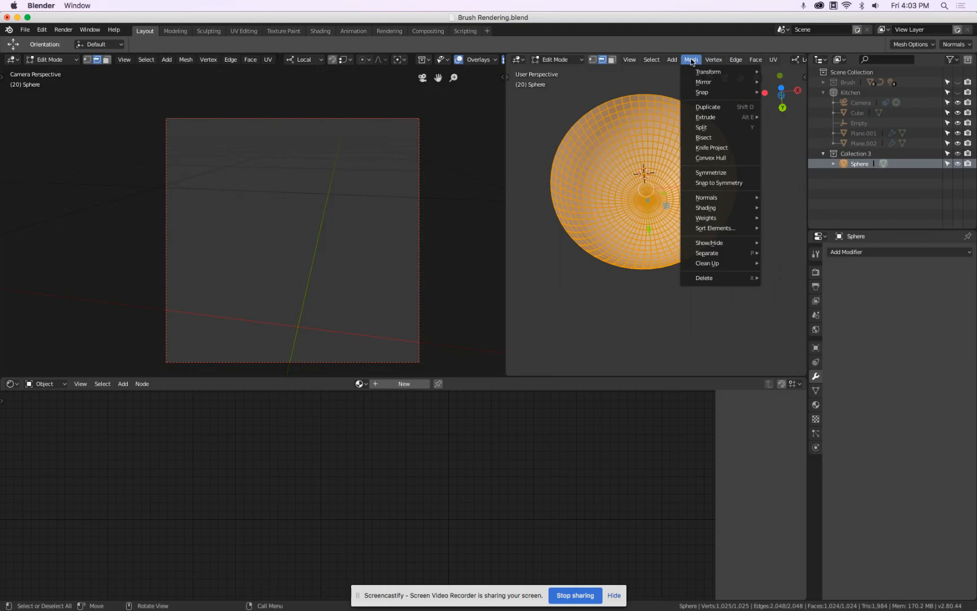
# Step: Return to Object Mode and add a Solidify modifier with an offset of 1.0 to the single-walled bowl
pyautogui.press('Tab')
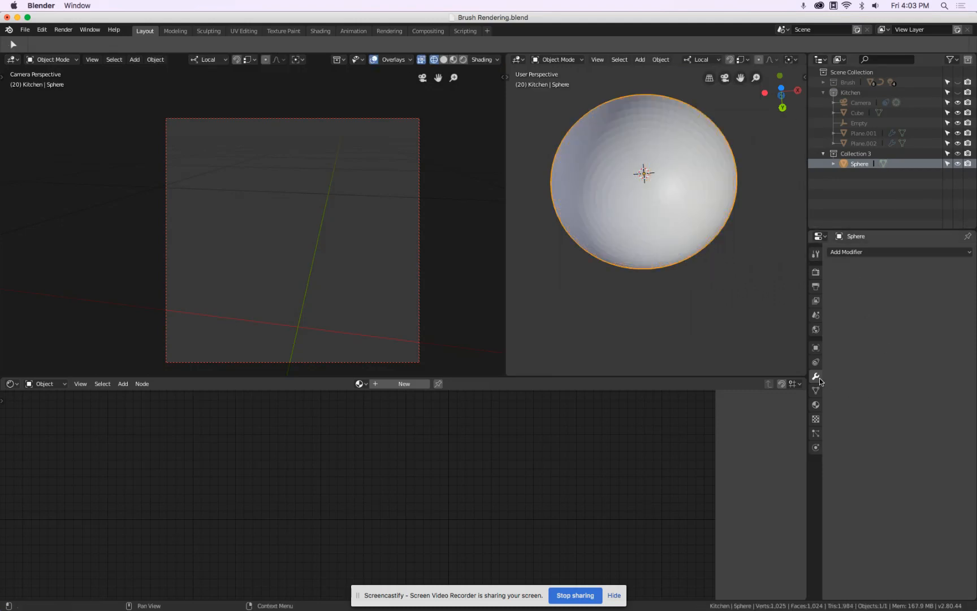
pyautogui.click(859, 253)
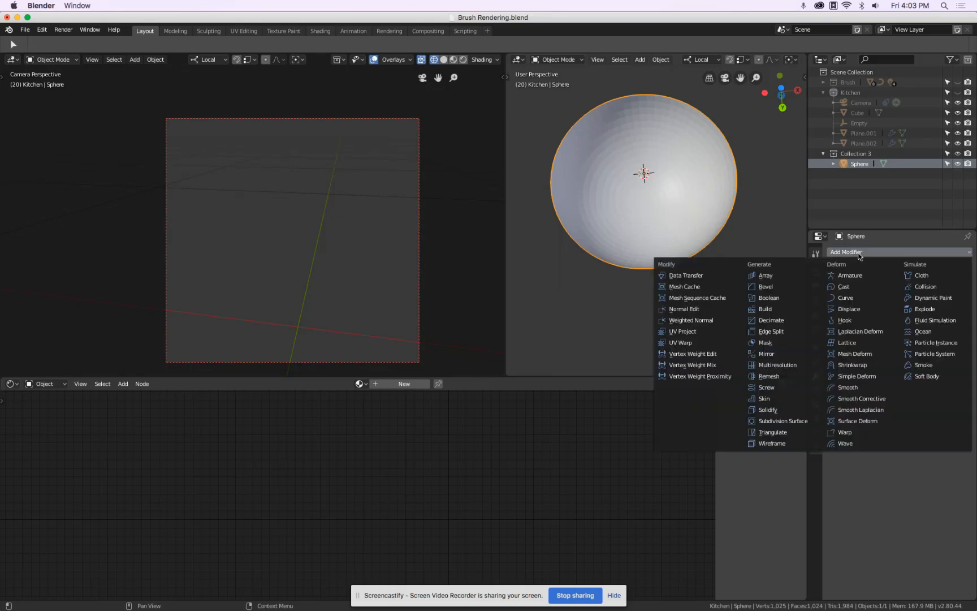
pyautogui.click(786, 409)
pyautogui.moveTo(921, 295); pyautogui.dragTo(976, 332)
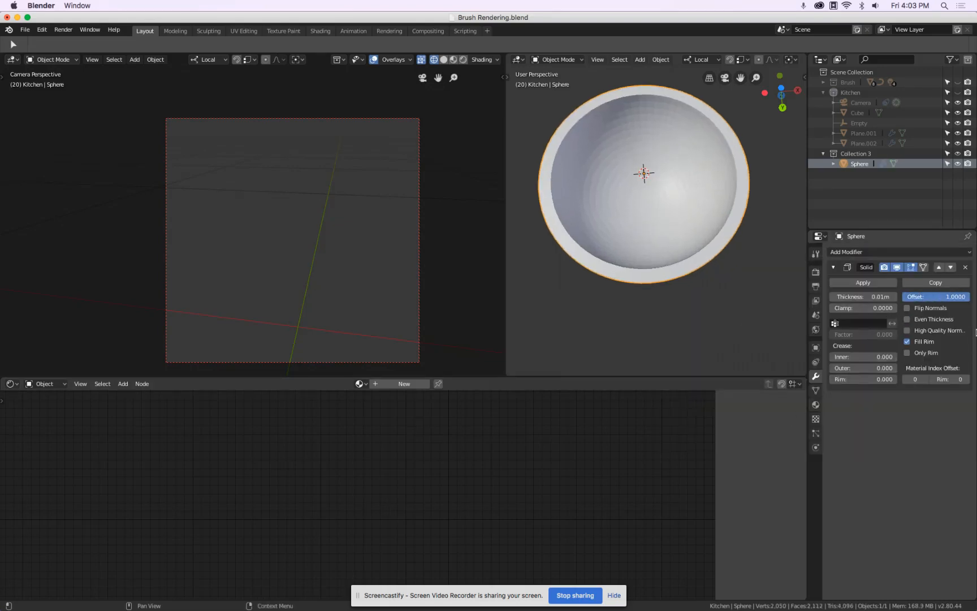
# Step: Set the Solidify thickness to 4 mm with Even Thickness and High Quality Normals enabled, and apply the modifier
pyautogui.click(871, 296)
pyautogui.write('4mm')
pyautogui.press('Return')
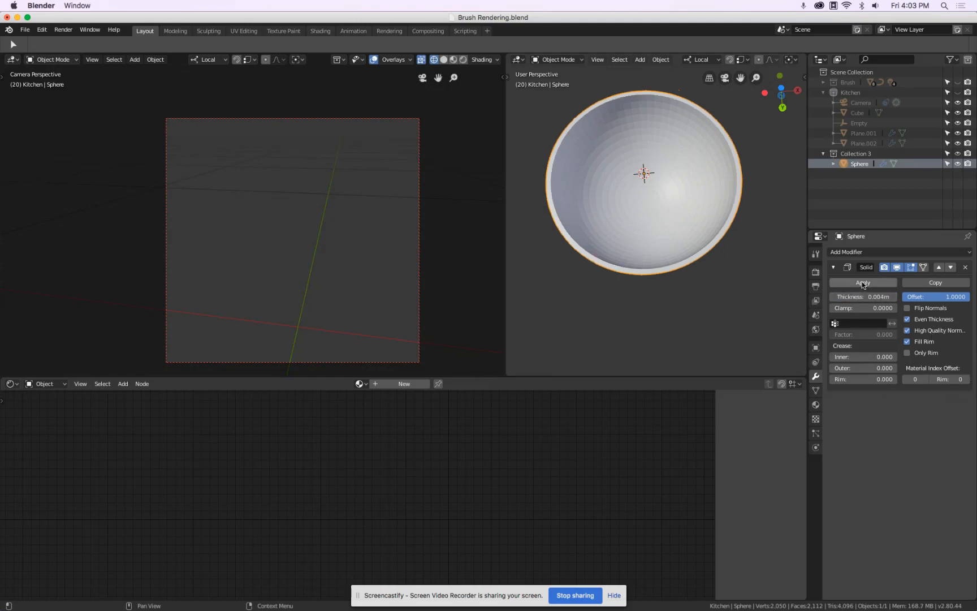
pyautogui.click(882, 283)
# Step: Select a ring of faces near the dome's apex in face mode and extrude it upward as the bowl's foot
pyautogui.press('KP_1')
pyautogui.scroll(5, 642, 204)
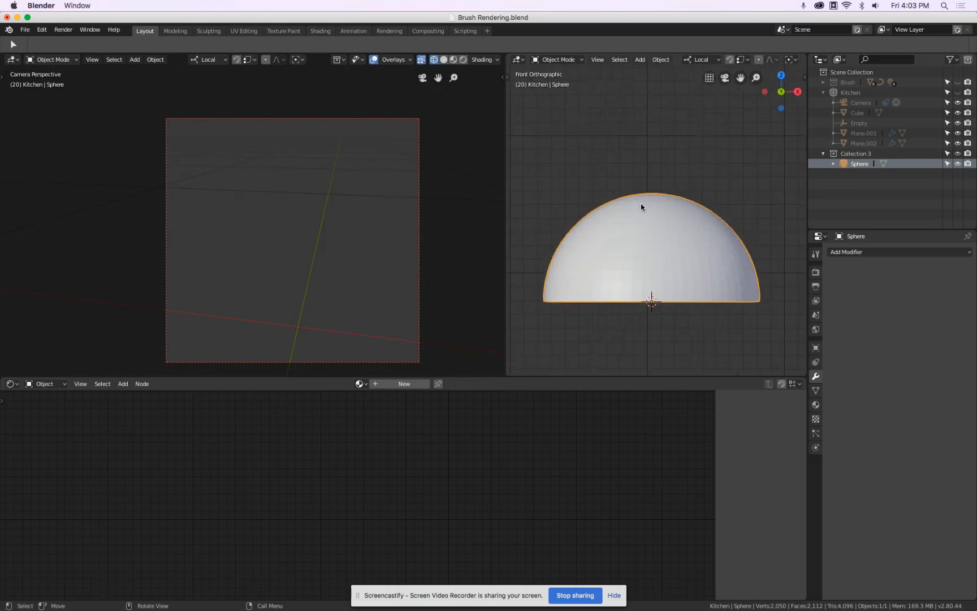
pyautogui.press('Tab')
pyautogui.moveTo(647, 203); pyautogui.dragTo(650, 239, button='middle')
pyautogui.click(612, 60)
pyautogui.scroll(3, 707, 228)
pyautogui.keyDown('alt'); pyautogui.click(693, 238); pyautogui.keyUp('alt')
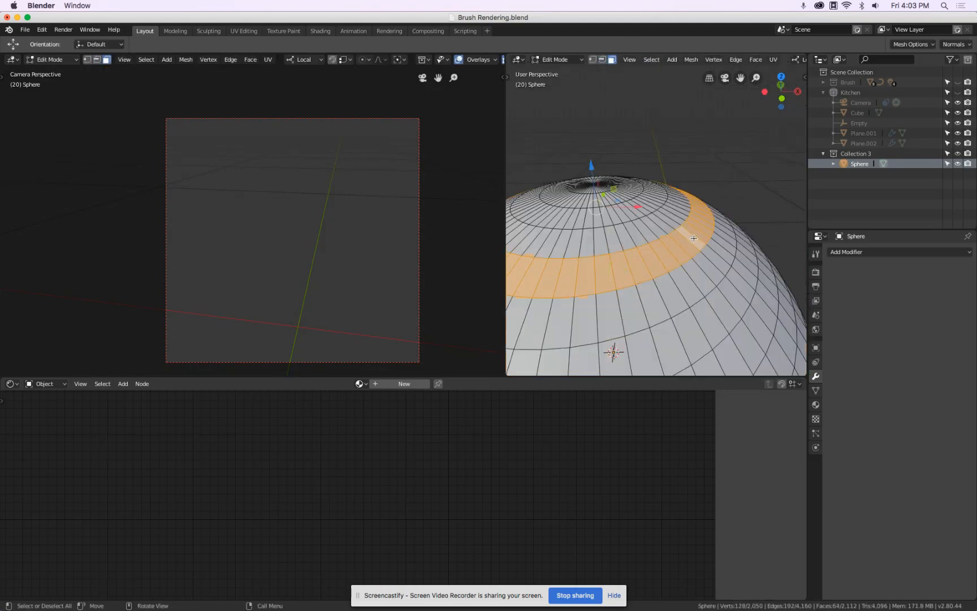
pyautogui.press('KP_1')
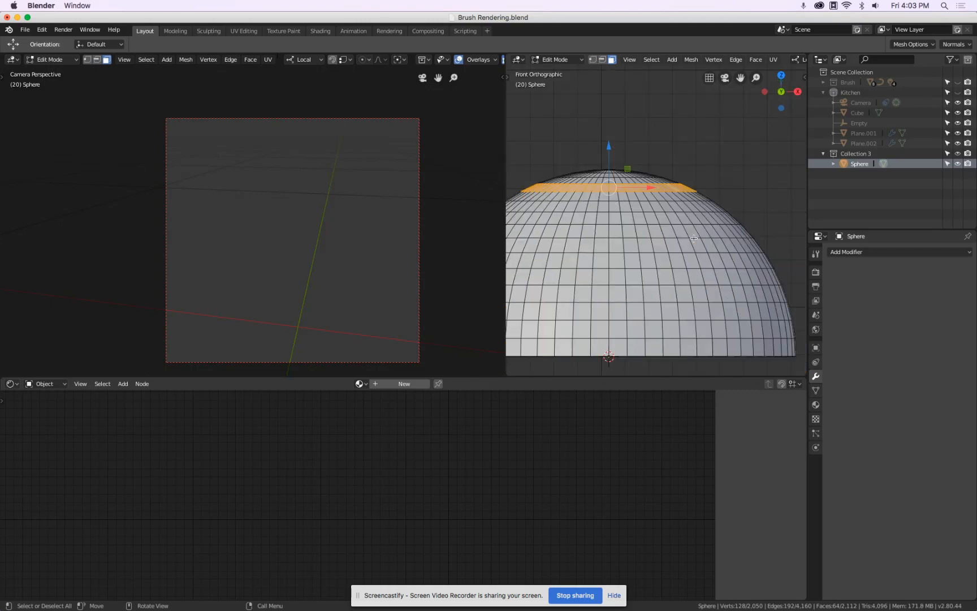
pyautogui.press('e')
pyautogui.click(694, 218)
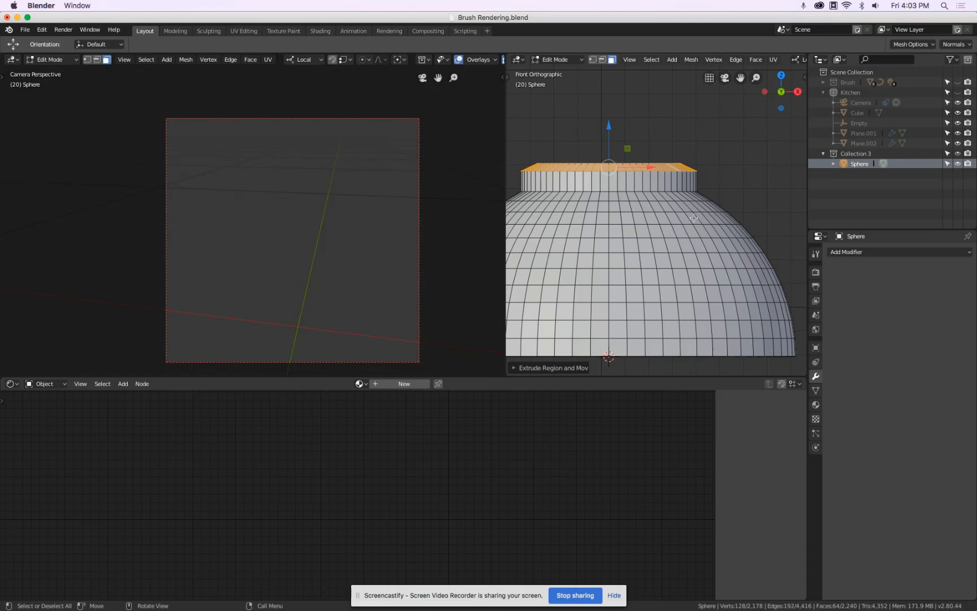
# Step: Flatten the extruded foot ring by scaling it to 0 along its local Z axis
pyautogui.press('s')
pyautogui.press('z')
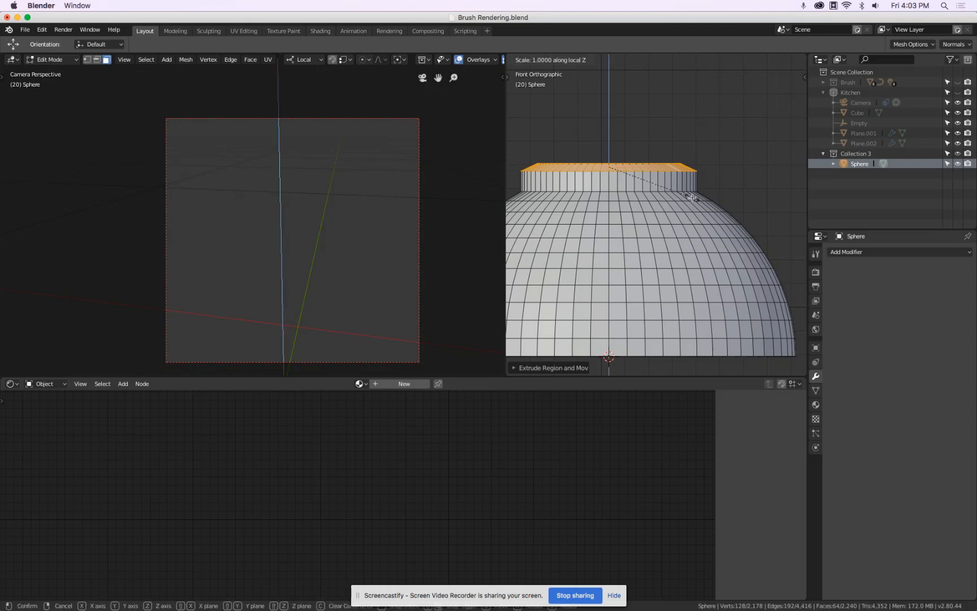
pyautogui.press('0')
pyautogui.press('Return')
# Step: Adjust the flattened foot ring's height along local Z and return to Object Mode
pyautogui.scroll(-3, 693, 197)
pyautogui.moveTo(639, 286); pyautogui.dragTo(639, 299, button='middle')
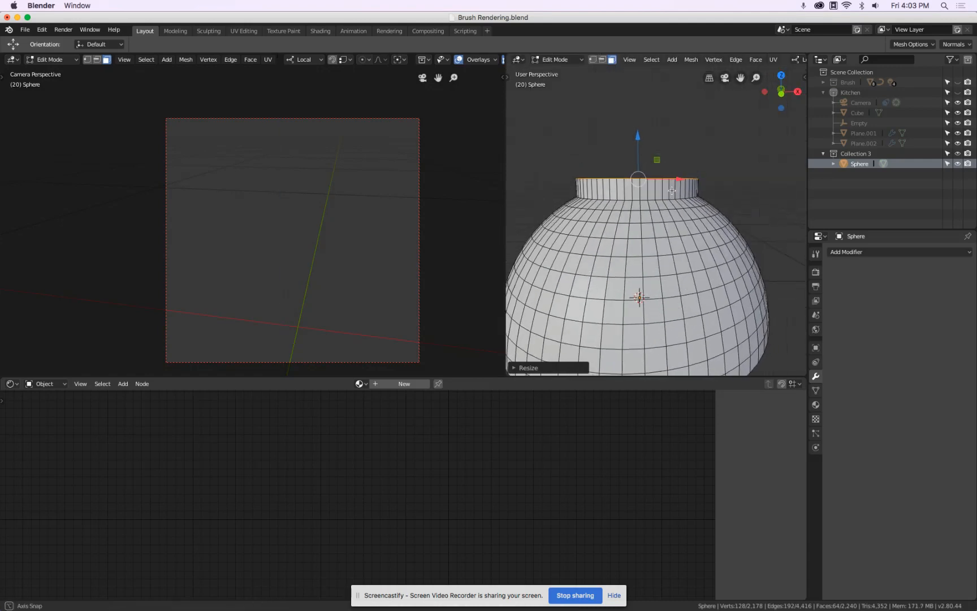
pyautogui.scroll(5, 636, 154)
pyautogui.moveTo(640, 155); pyautogui.dragTo(648, 150)
pyautogui.press('KP_1')
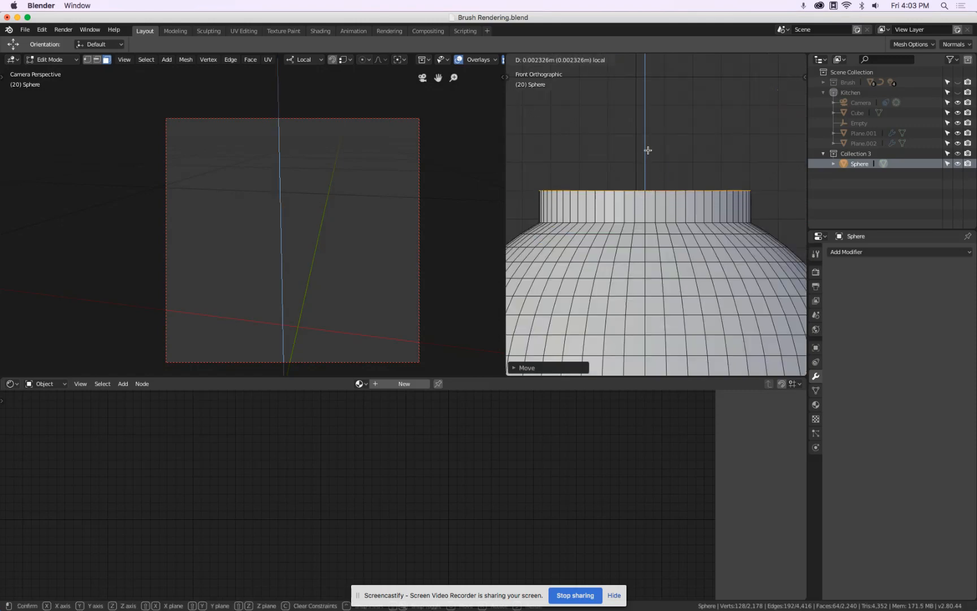
pyautogui.scroll(-6, 650, 152)
pyautogui.press('Tab')
# Step: Scale the whole bowl down along its local Z axis into a noticeably shallower profile
pyautogui.moveTo(672, 173); pyautogui.dragTo(704, 153, button='middle')
pyautogui.moveTo(679, 236)
pyautogui.mouseDown(button='middle')
pyautogui.moveTo(678, 292)
pyautogui.moveTo(692, 227)
pyautogui.mouseUp(button='middle')
pyautogui.press('KP_1')
pyautogui.scroll(2, 707, 213)
pyautogui.scroll(-2, 711, 211)
pyautogui.scroll(1, 712, 172)
pyautogui.press('s')
pyautogui.press('z')
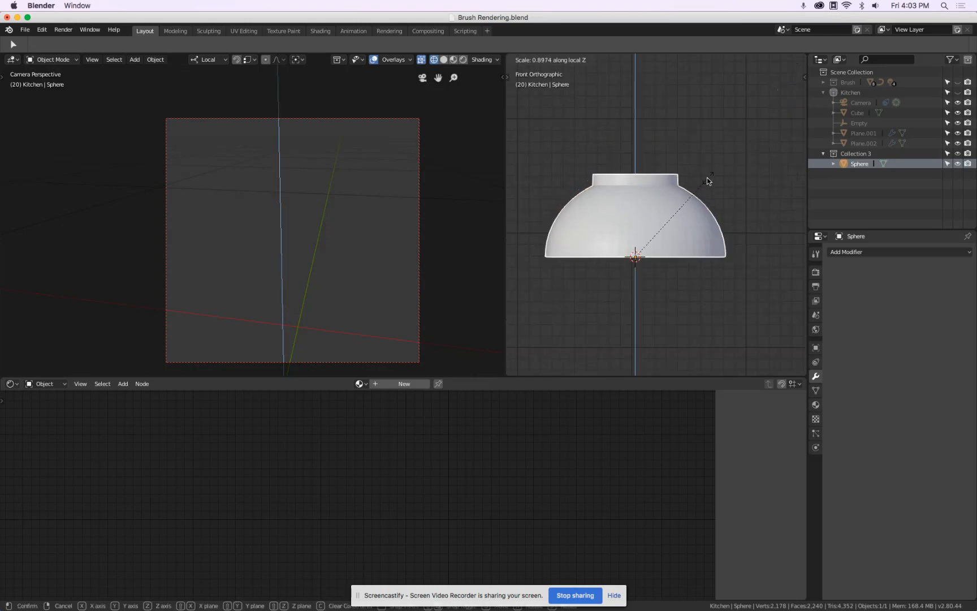
pyautogui.click(688, 202)
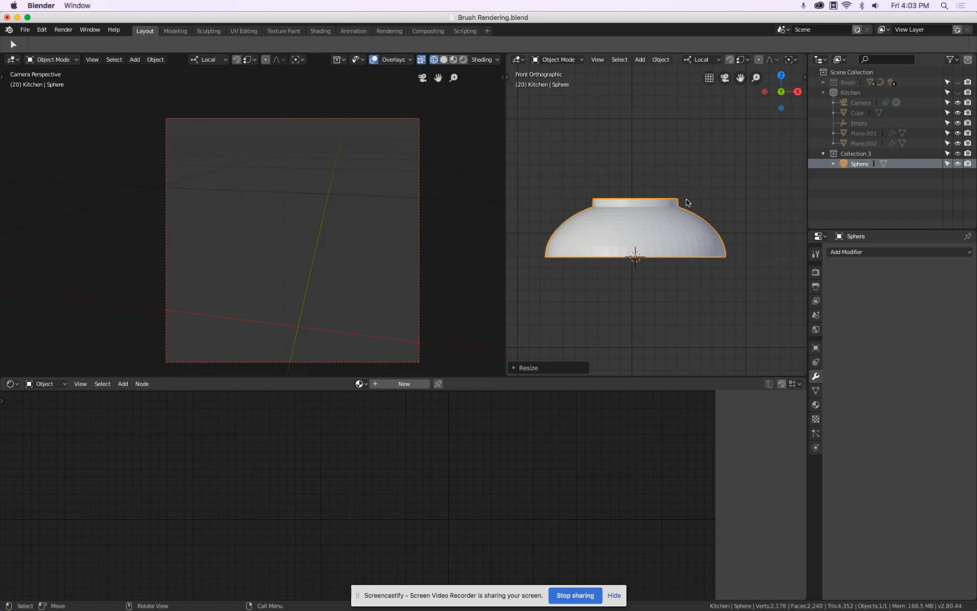
# Step: Shade the bowl smooth and add a Bevel modifier with its limit method set to Angle
pyautogui.rightClick(675, 225)
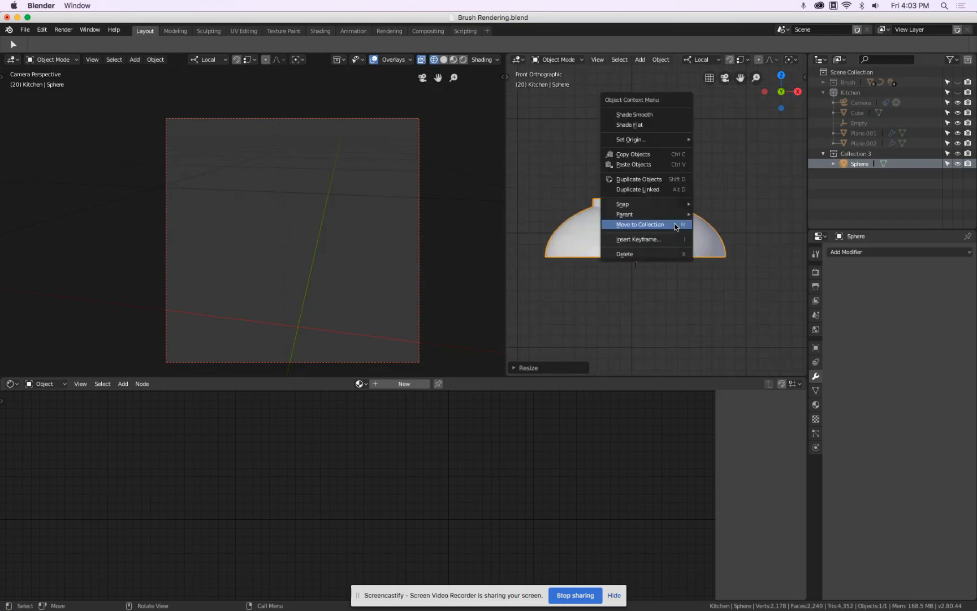
pyautogui.click(660, 115)
pyautogui.click(851, 252)
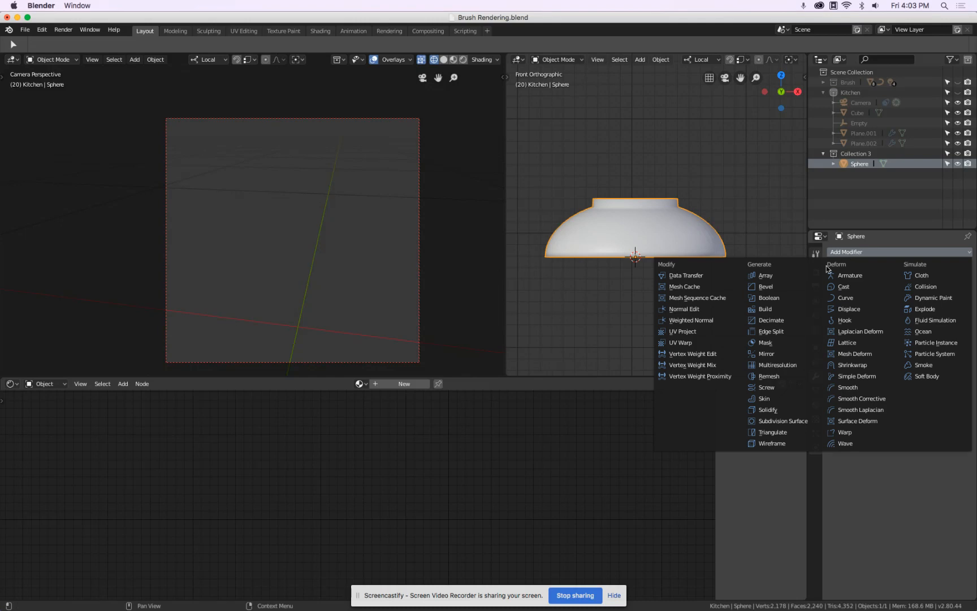
pyautogui.click(765, 287)
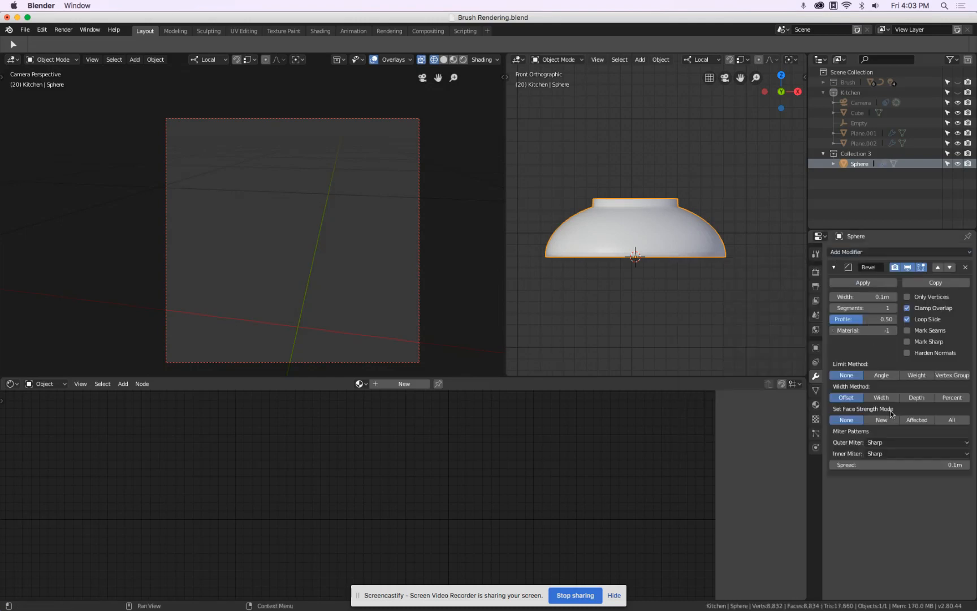
pyautogui.click(886, 375)
# Step: Set the bevel width to 0.001 m with 10 segments and inspect the bowl's rounded edges
pyautogui.click(863, 296)
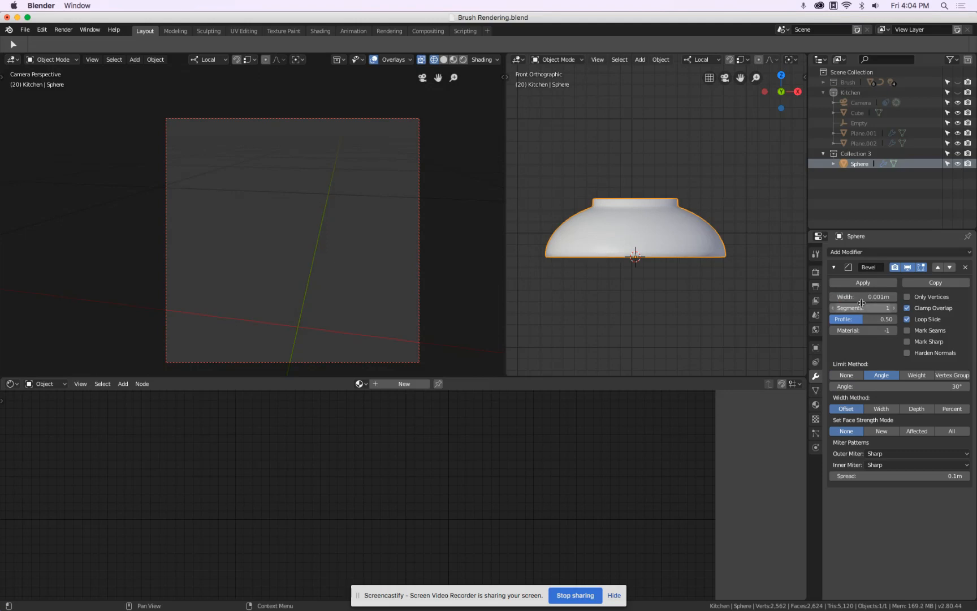
pyautogui.write('0')
pyautogui.press('Return')
pyautogui.scroll(4, 665, 186)
pyautogui.moveTo(665, 186); pyautogui.dragTo(686, 231, button='middle')
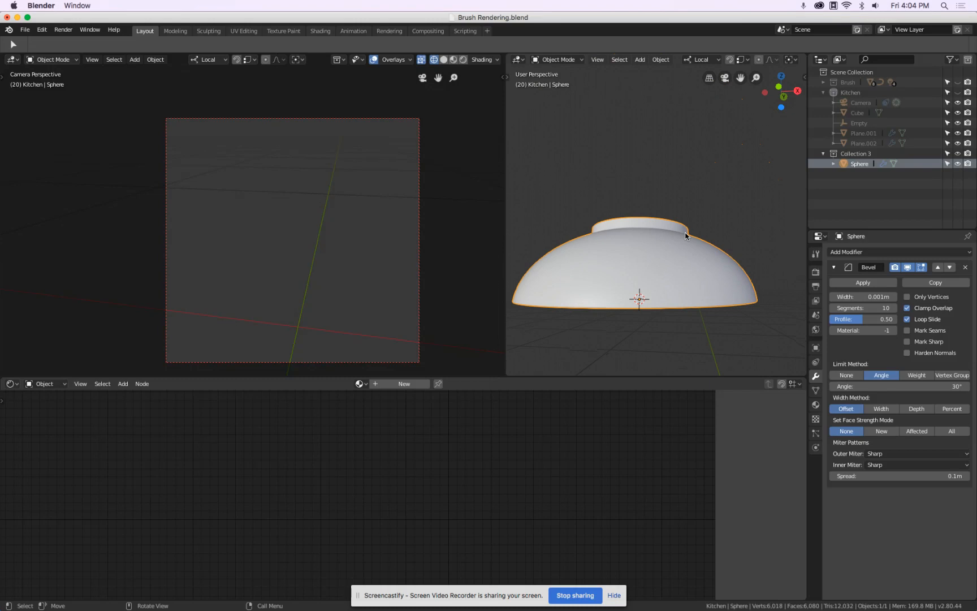
pyautogui.scroll(-4, 686, 231)
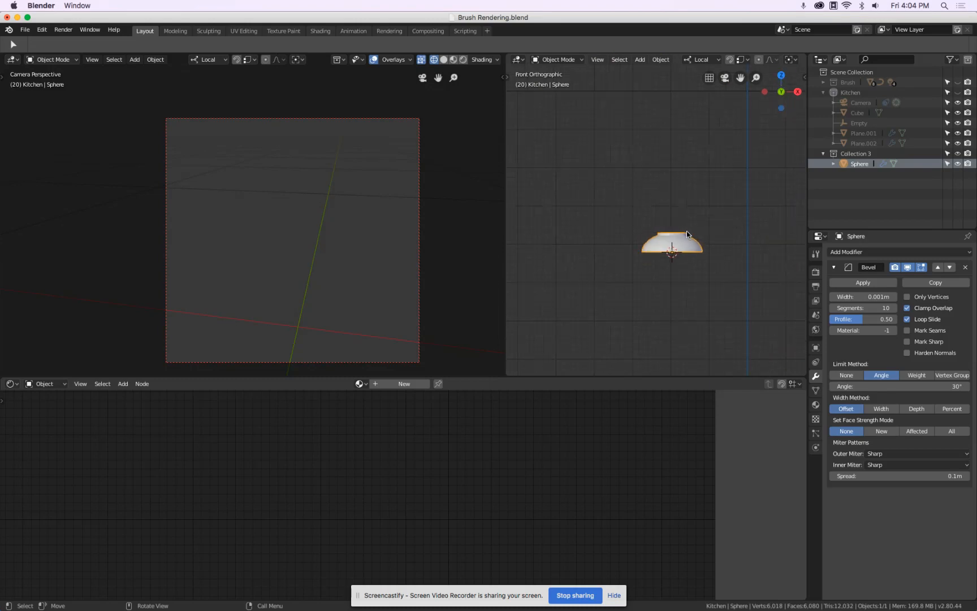
# Step: Show the Kitchen collection and lower the bowl along Z onto the countertop surface
pyautogui.click(957, 92)
pyautogui.scroll(-2, 698, 249)
pyautogui.scroll(3, 699, 249)
pyautogui.press('g')
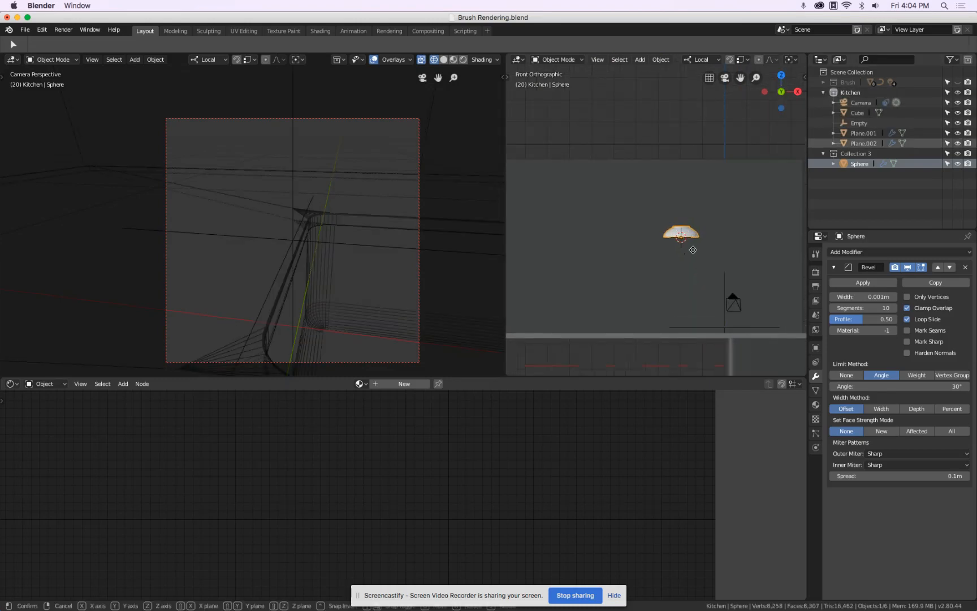
pyautogui.click(697, 292)
pyautogui.keyDown('shift'); pyautogui.moveTo(698, 291); pyautogui.dragTo(694, 245, button='middle'); pyautogui.keyUp('shift')
pyautogui.scroll(7, 695, 244)
pyautogui.press('g')
pyautogui.press('z')
pyautogui.click(695, 223)
# Step: From the top view, move the bowl forward onto the open countertop area beside the sink
pyautogui.press('KP_7')
pyautogui.scroll(-6, 697, 227)
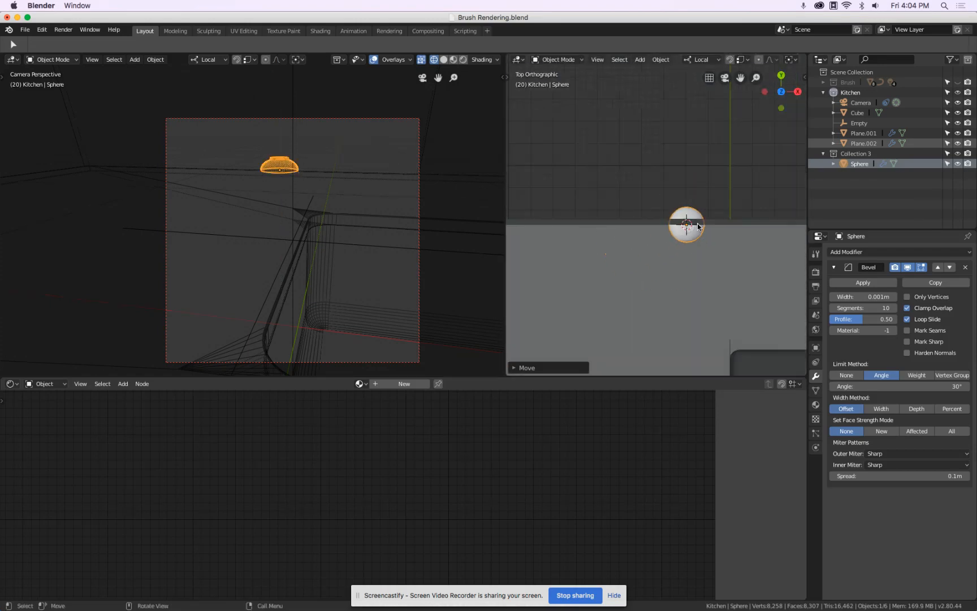
pyautogui.press('g')
pyautogui.click(671, 267)
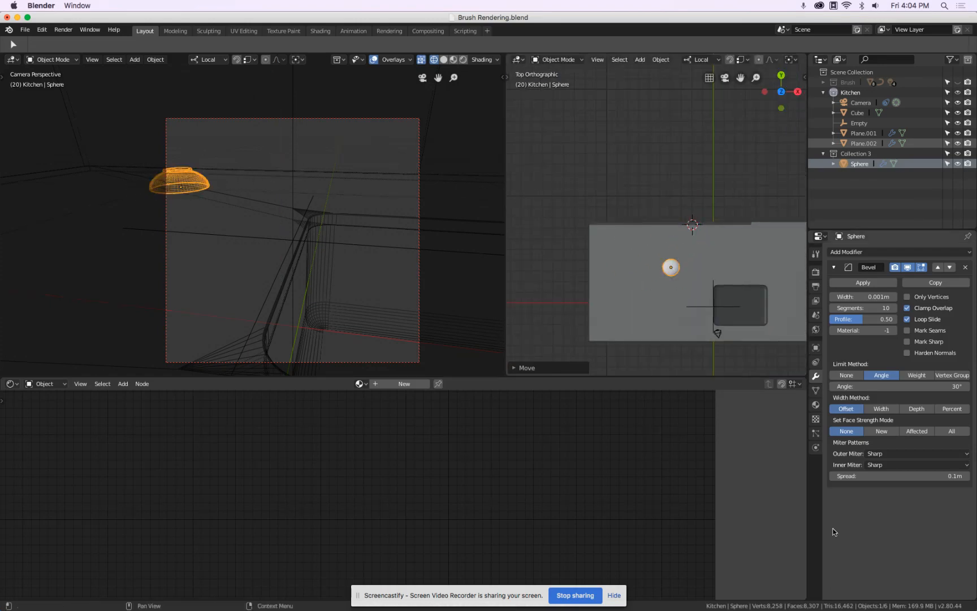
# Step: Create a new material for the bowl with Specular at 1.000 and Roughness at 0.000
pyautogui.click(816, 405)
pyautogui.click(874, 288)
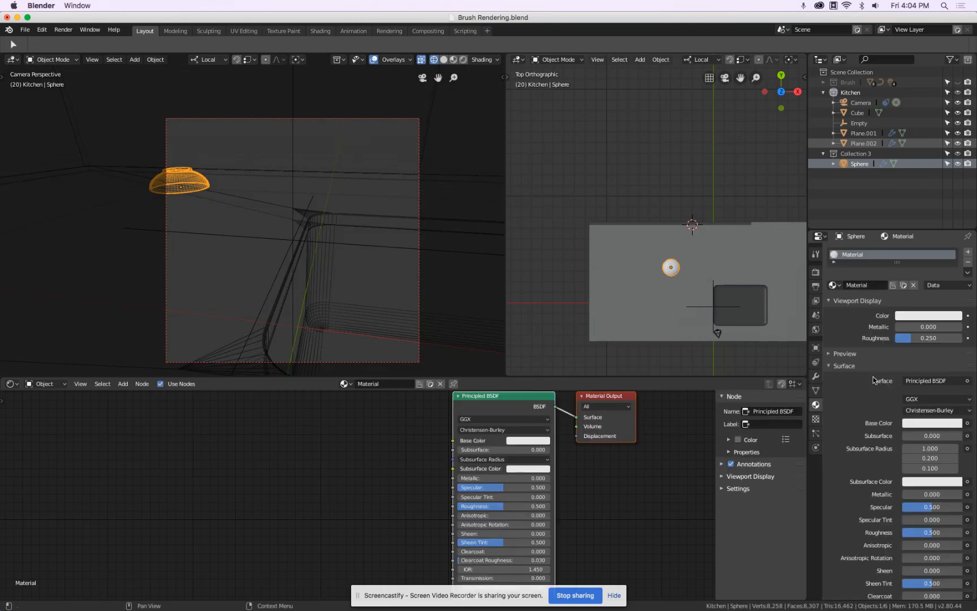
pyautogui.moveTo(933, 506); pyautogui.dragTo(894, 532)
# Step: Duplicate the bowl and place the copy about 0.084 m behind the original, overlapping it
pyautogui.press('KP_Decimal')
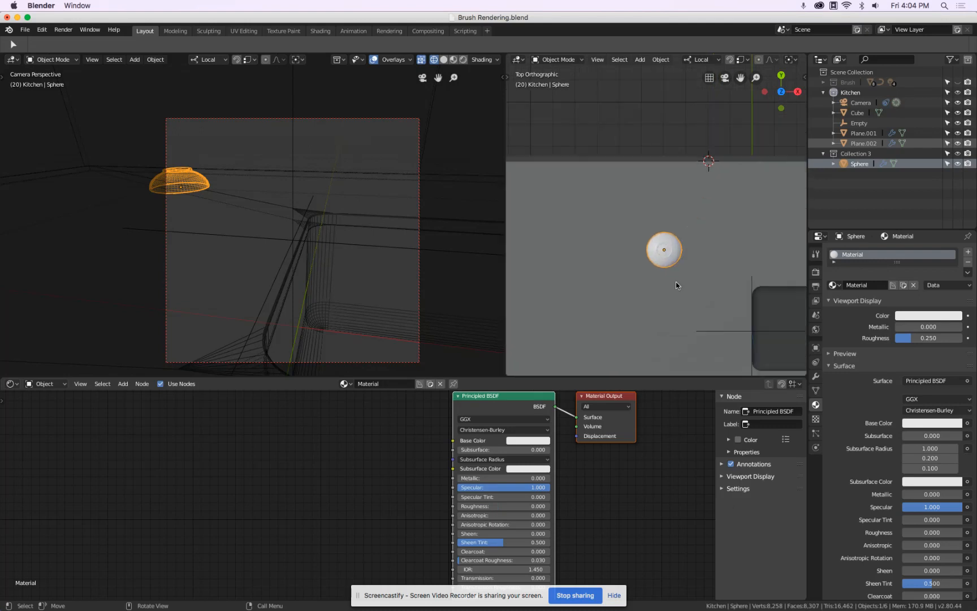
pyautogui.hotkey('shift', 'd')
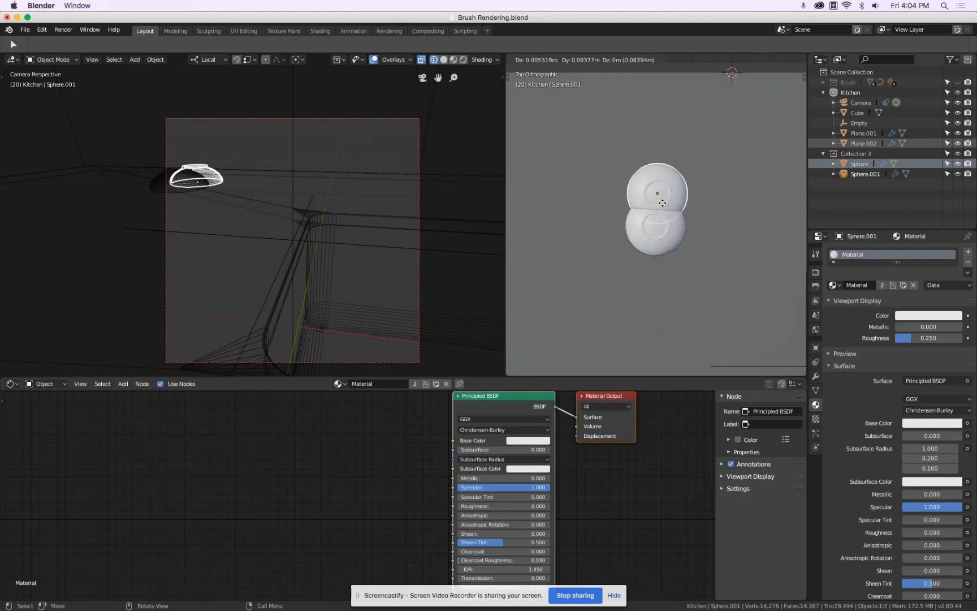
pyautogui.click(662, 203)
# Step: Tilt the duplicated bowl in the right side view and raise it over the first bowl, its lower rim near the counter
pyautogui.press('KP_3')
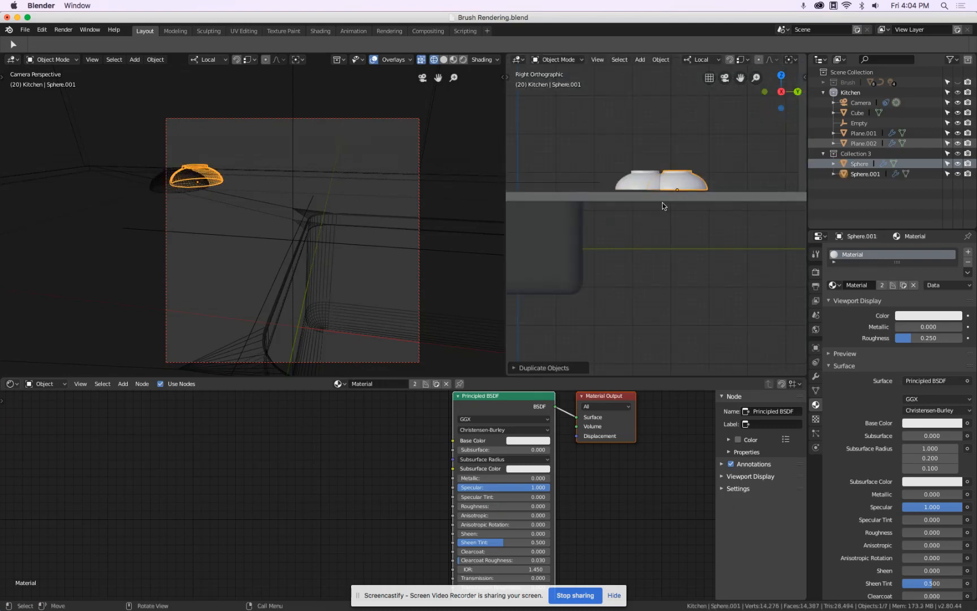
pyautogui.scroll(5, 663, 206)
pyautogui.press('r')
pyautogui.click(751, 170)
pyautogui.press('g')
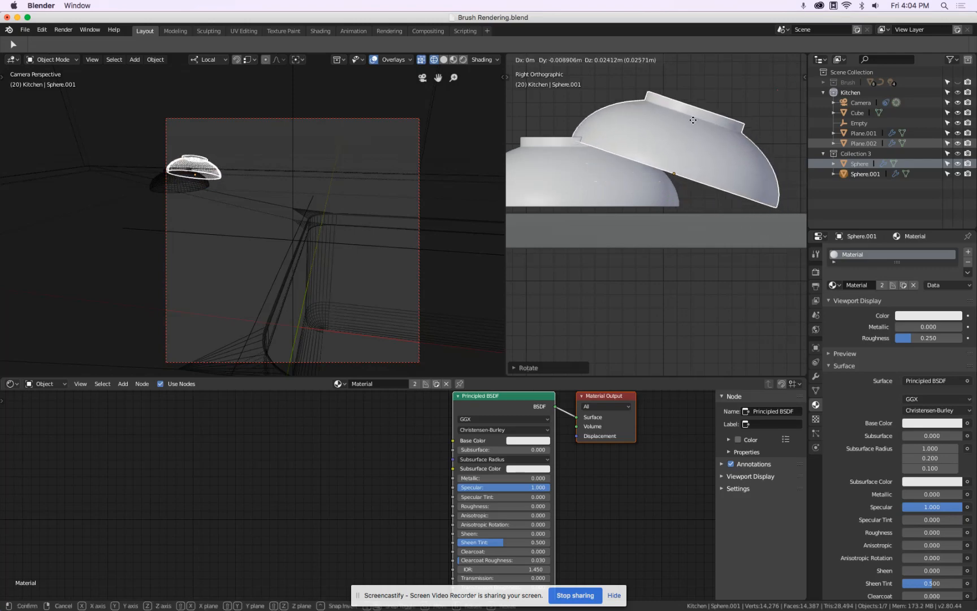
pyautogui.click(636, 146)
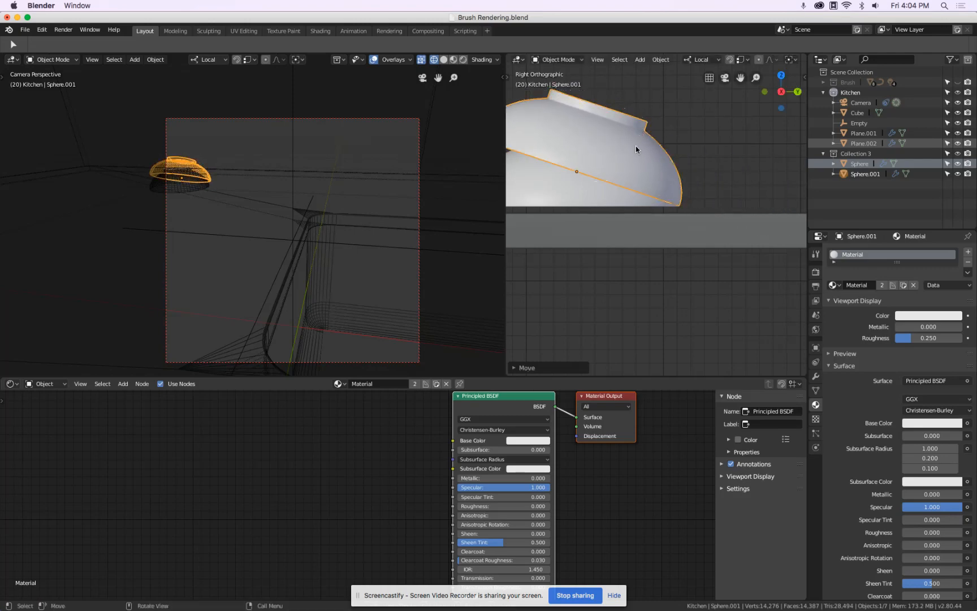
# Step: Slide the tilted bowl about 0.087 m along global Y so it leans against the first bowl
pyautogui.scroll(-2, 622, 140)
pyautogui.press('g')
pyautogui.press('x')
pyautogui.press('x')
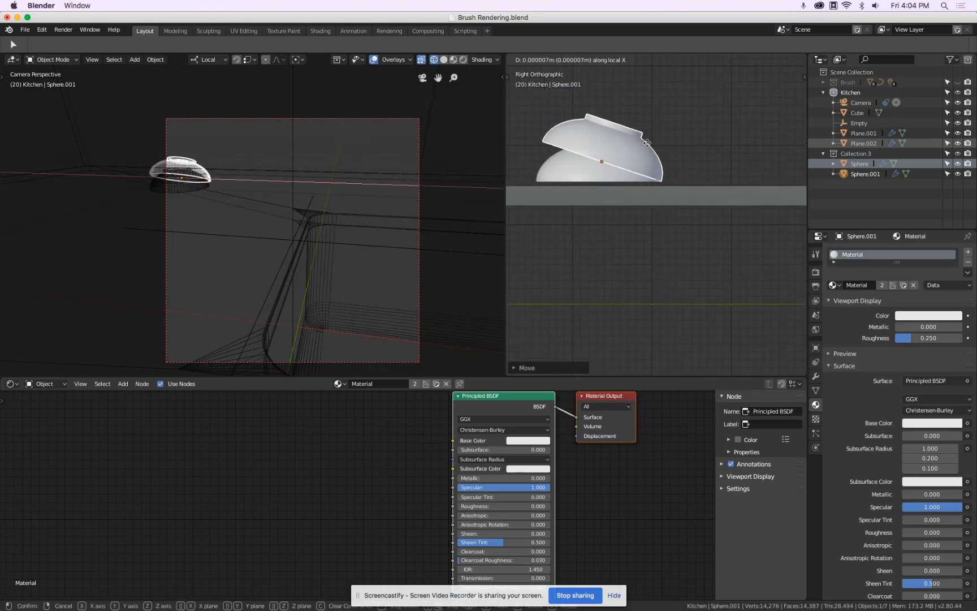
pyautogui.press('y')
pyautogui.press('y')
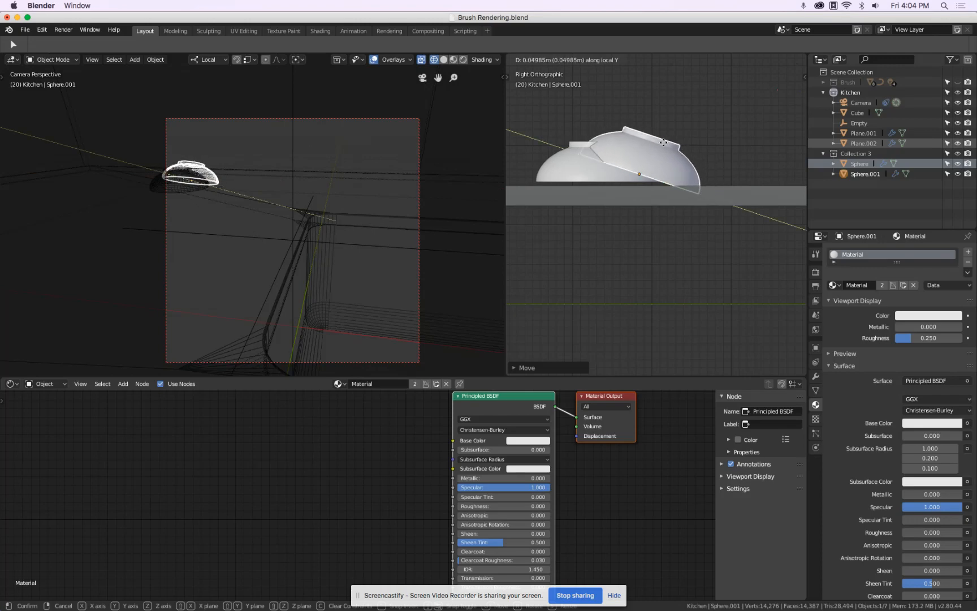
pyautogui.press('y')
pyautogui.press('y')
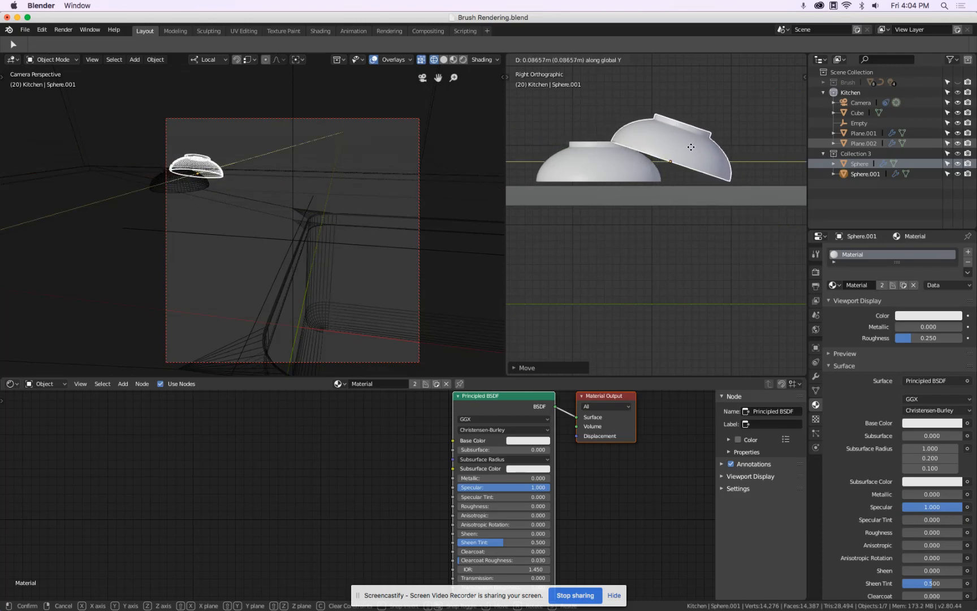
pyautogui.click(694, 144)
# Step: Check the arrangement of bowls and drying mat in the reference photo edge_dish_brush_grn_is1.jpg, then return to Blender
pyautogui.moveTo(682, 145); pyautogui.dragTo(694, 210, button='middle')
pyautogui.press('super+h')
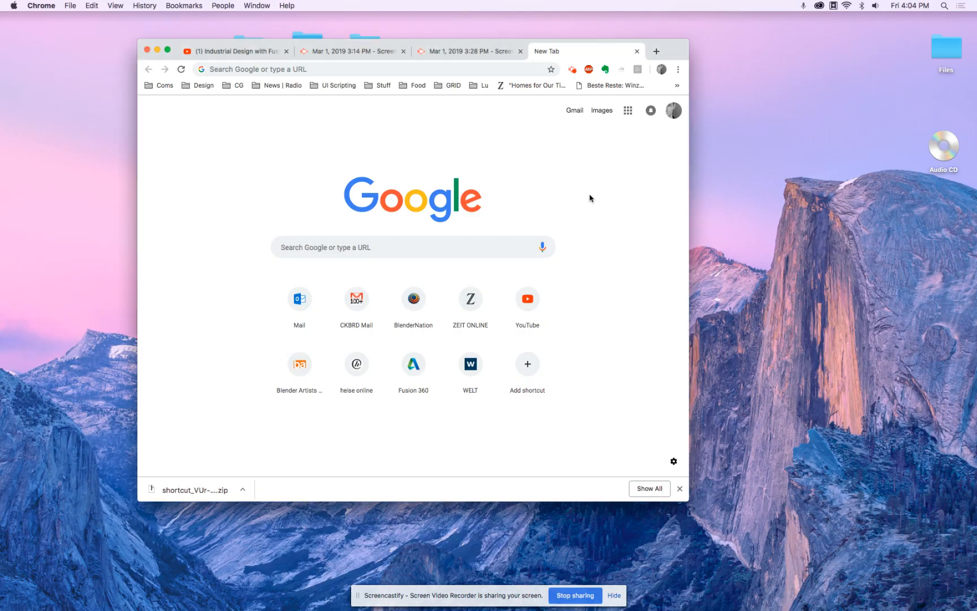
pyautogui.press('super+h')
pyautogui.press('space')
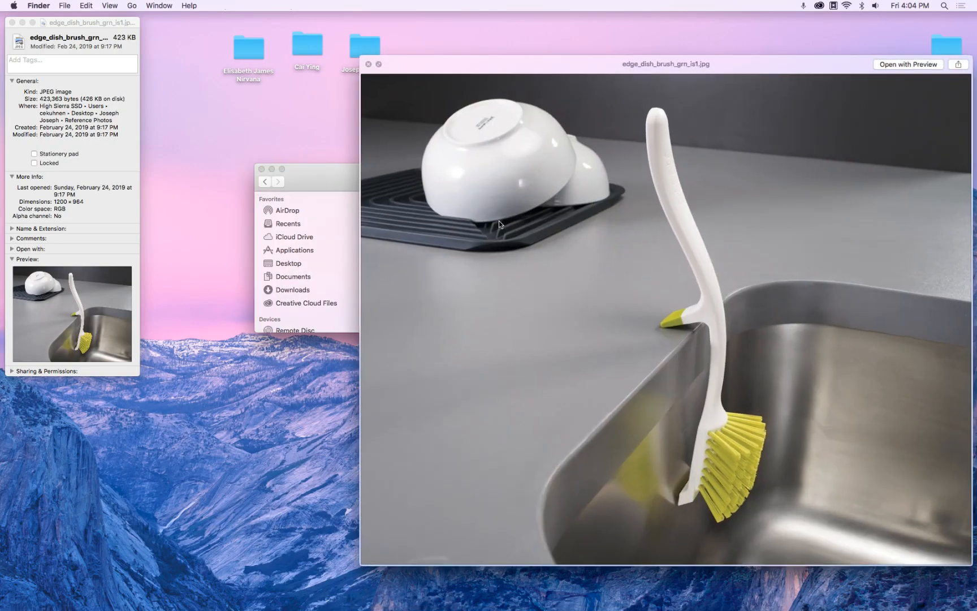
pyautogui.press('space')
pyautogui.press('super+Tab')
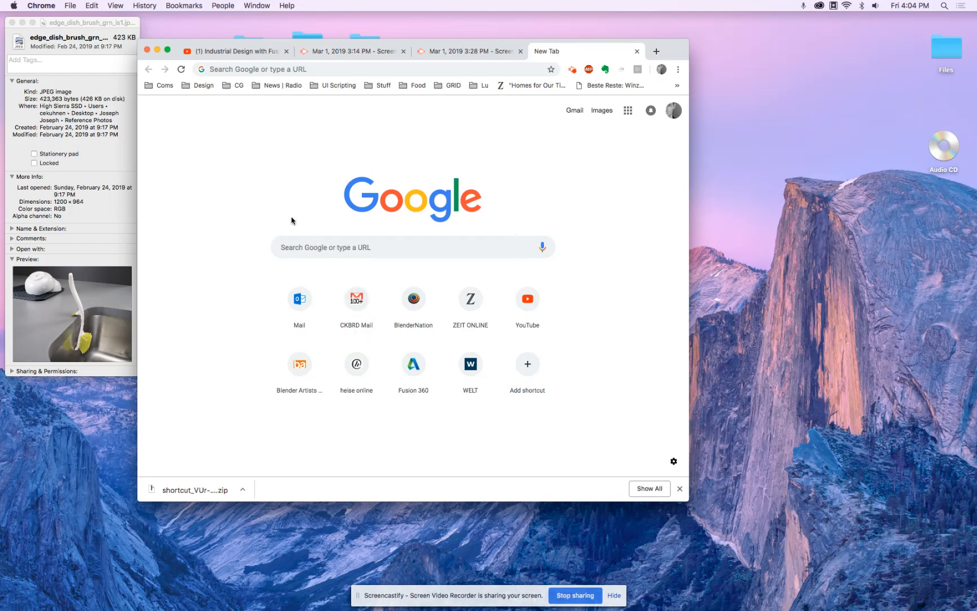
pyautogui.press('super+Tab')
pyautogui.press('super+Tab')
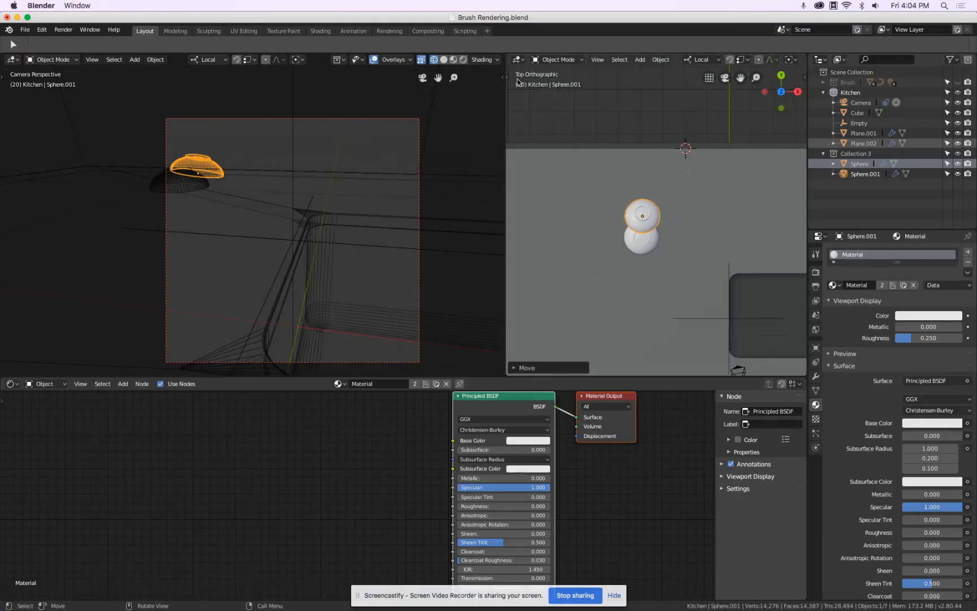
# Step: Place the 3D cursor on the countertop beside the bowls and restore the selection tool
pyautogui.press('t')
pyautogui.click(519, 98)
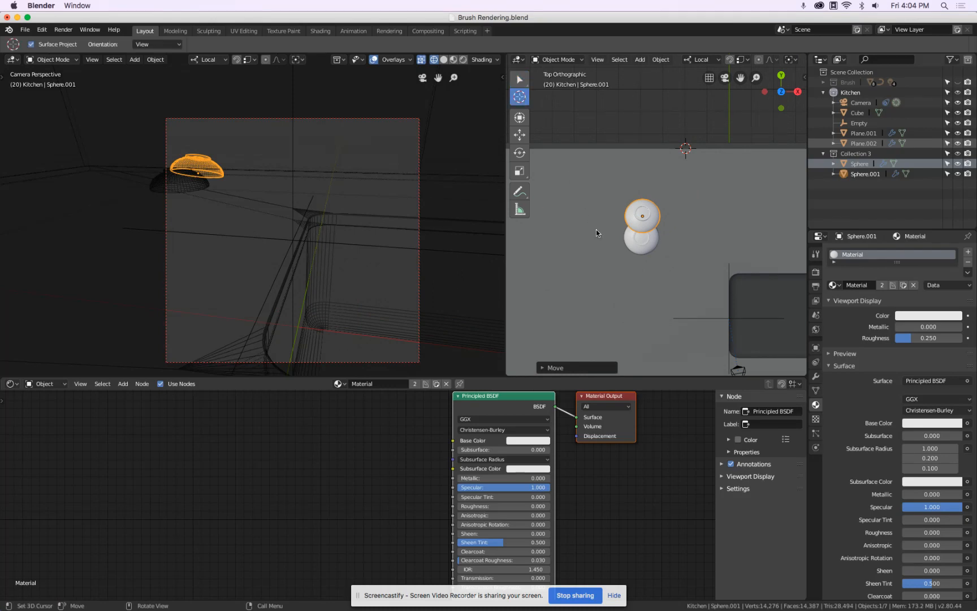
pyautogui.click(519, 81)
pyautogui.press('t')
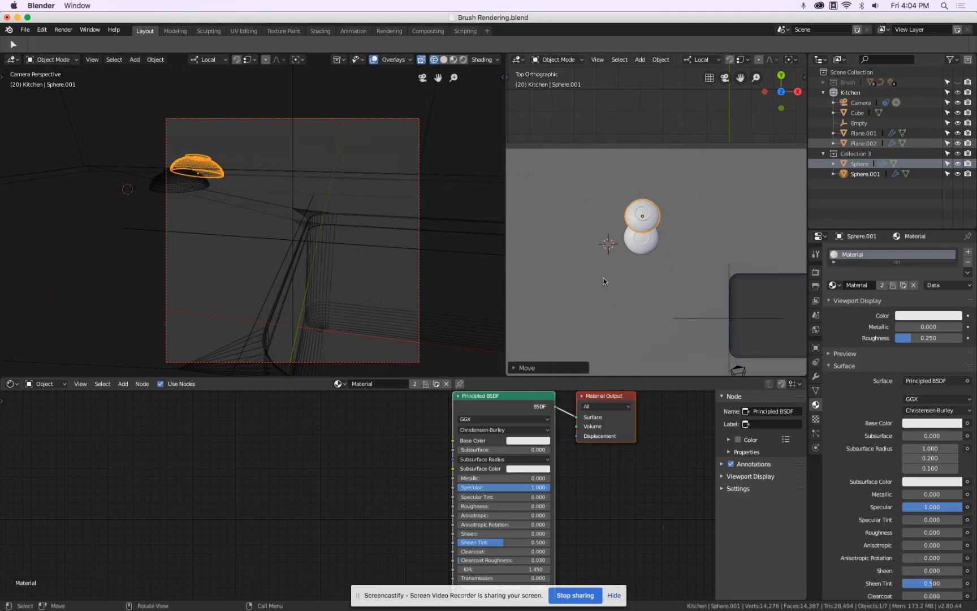
# Step: Add a plane at the 3D cursor and scale its mesh down to about 0.31 m wide in Edit Mode
pyautogui.scroll(2, 609, 259)
pyautogui.hotkey('shift', 'a')
pyautogui.moveTo(611, 258)
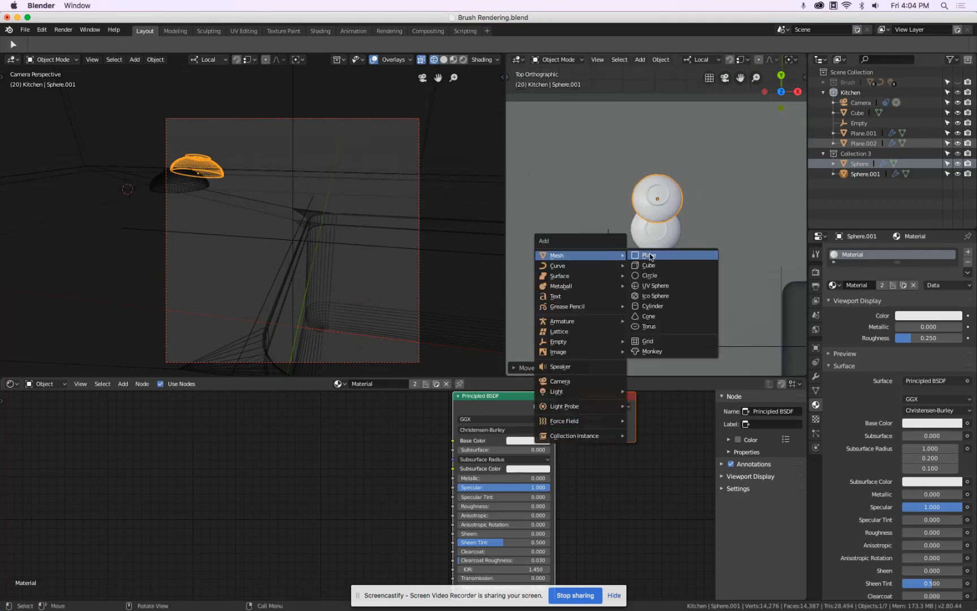
pyautogui.click(649, 255)
pyautogui.press('Tab')
pyautogui.press('s')
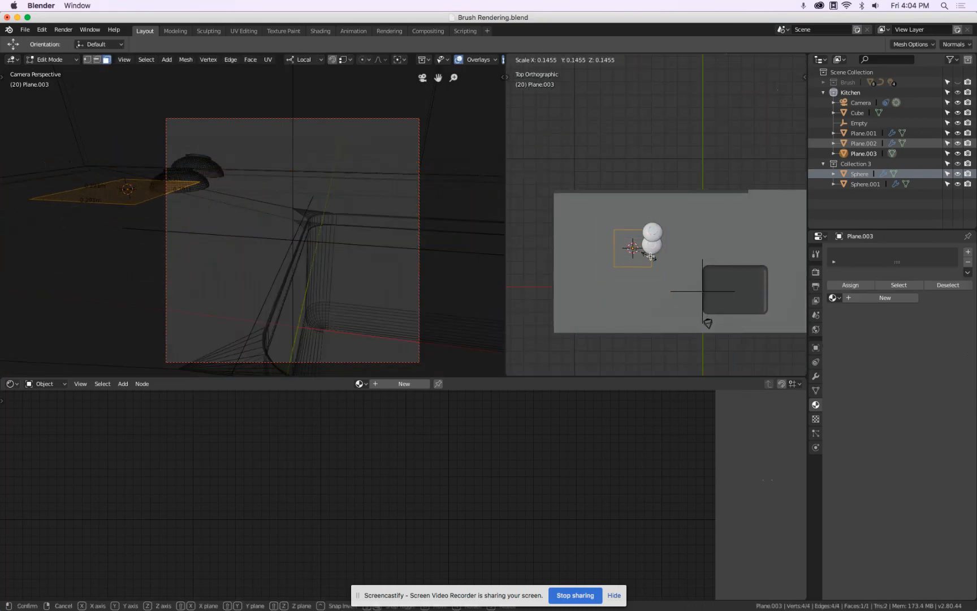
pyautogui.click(651, 256)
pyautogui.press('KP_1')
pyautogui.scroll(5, 649, 179)
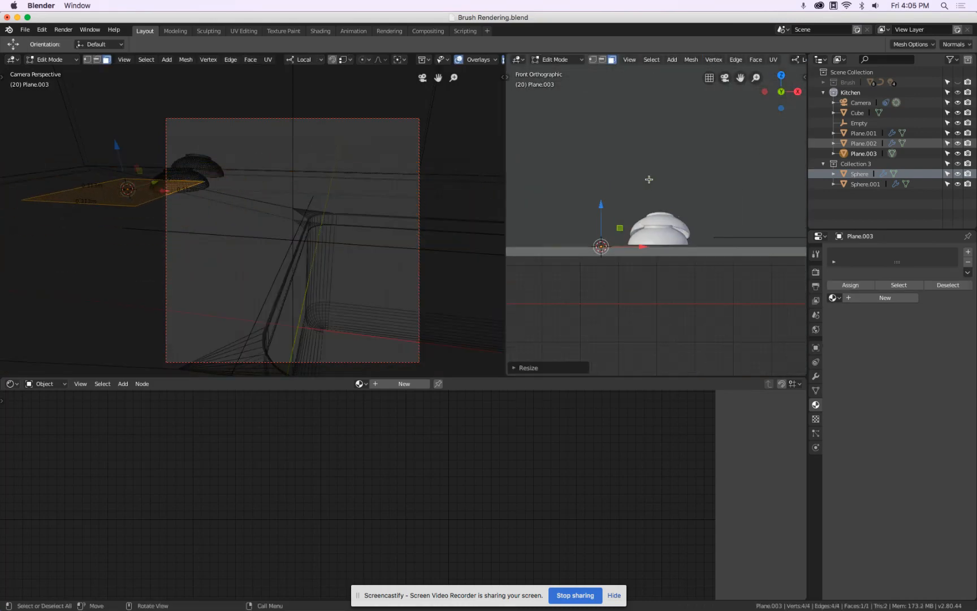
# Step: Extrude the plane upward into a thin slab and adjust its top face's height along local Z
pyautogui.press('e')
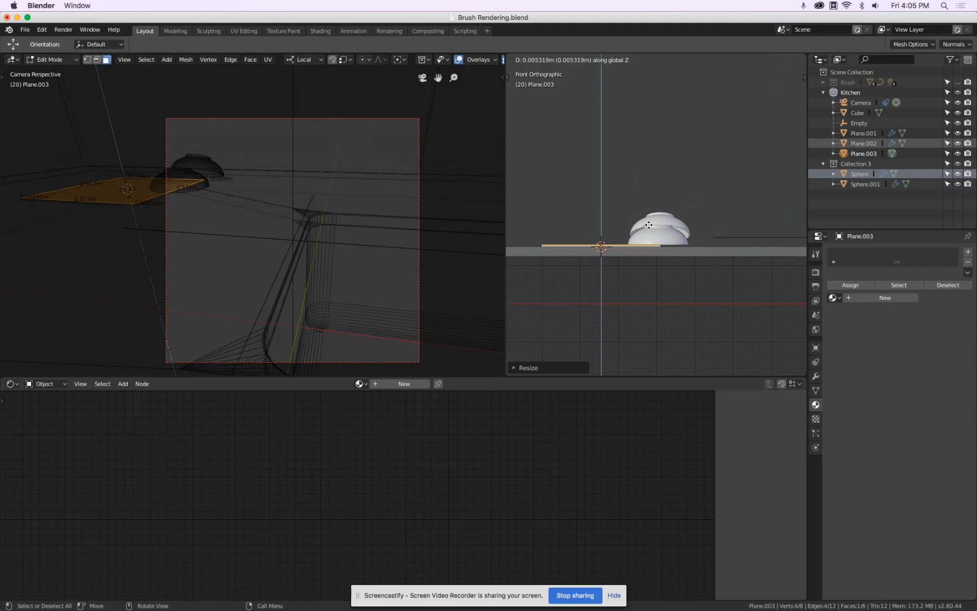
pyautogui.click(650, 240)
pyautogui.scroll(8, 659, 243)
pyautogui.scroll(3, 673, 244)
pyautogui.press('g')
pyautogui.press('z')
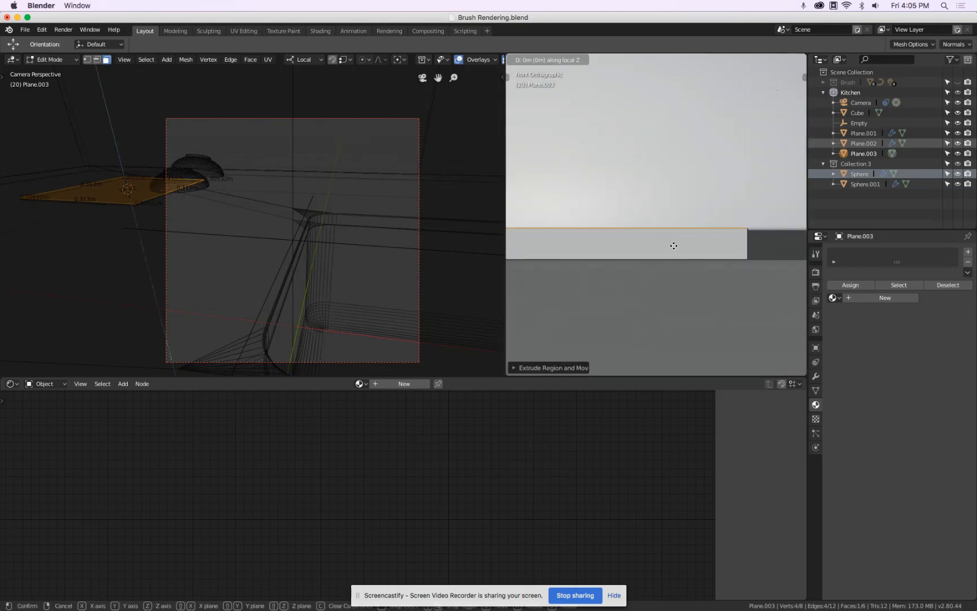
pyautogui.click(674, 262)
pyautogui.press('g')
pyautogui.press('z')
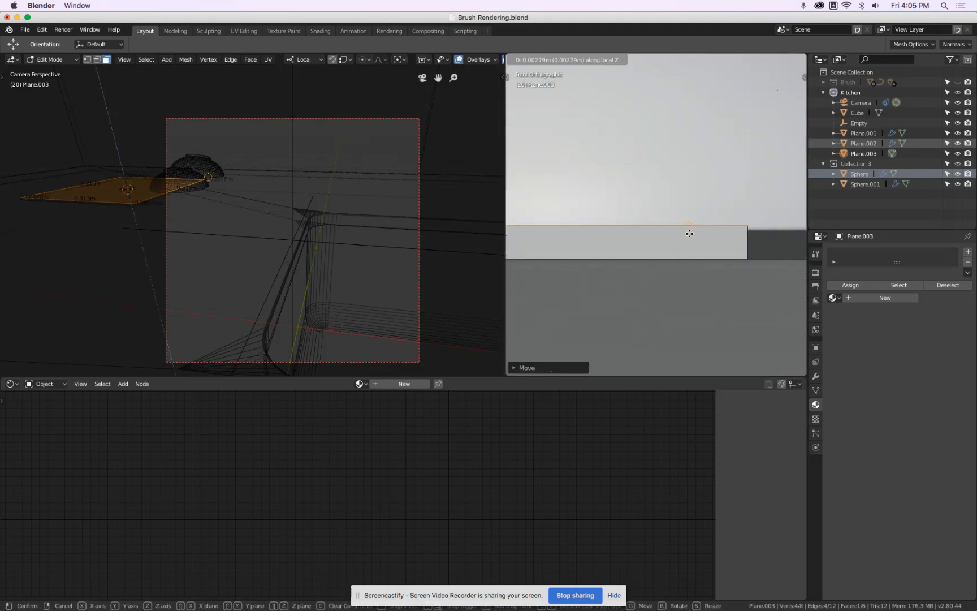
pyautogui.click(691, 236)
# Step: Raise the slab's top face along local Z to just below the bowl rim, making it about 0.00475 m thick
pyautogui.scroll(-5, 678, 235)
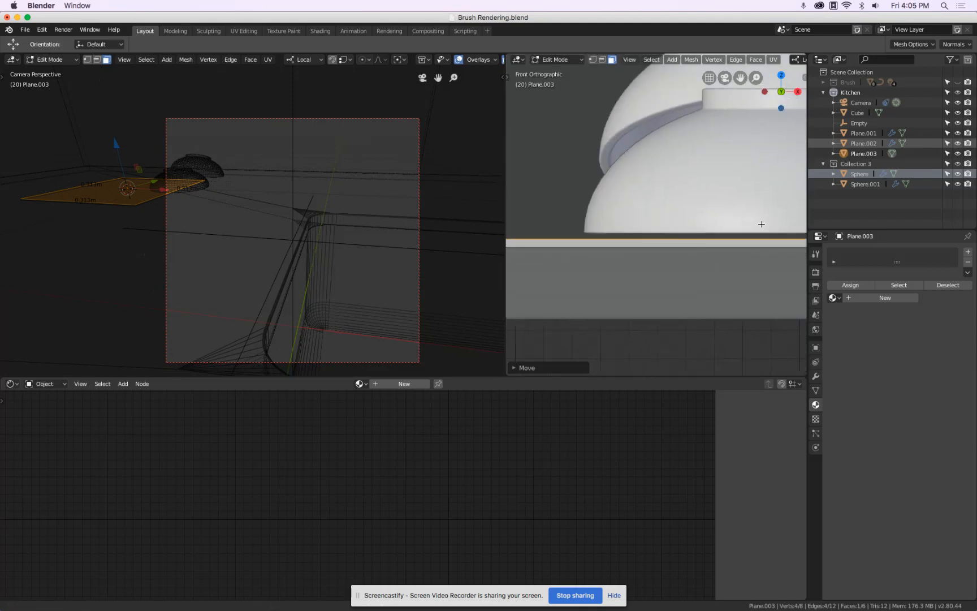
pyautogui.scroll(2, 668, 233)
pyautogui.press('g')
pyautogui.press('z')
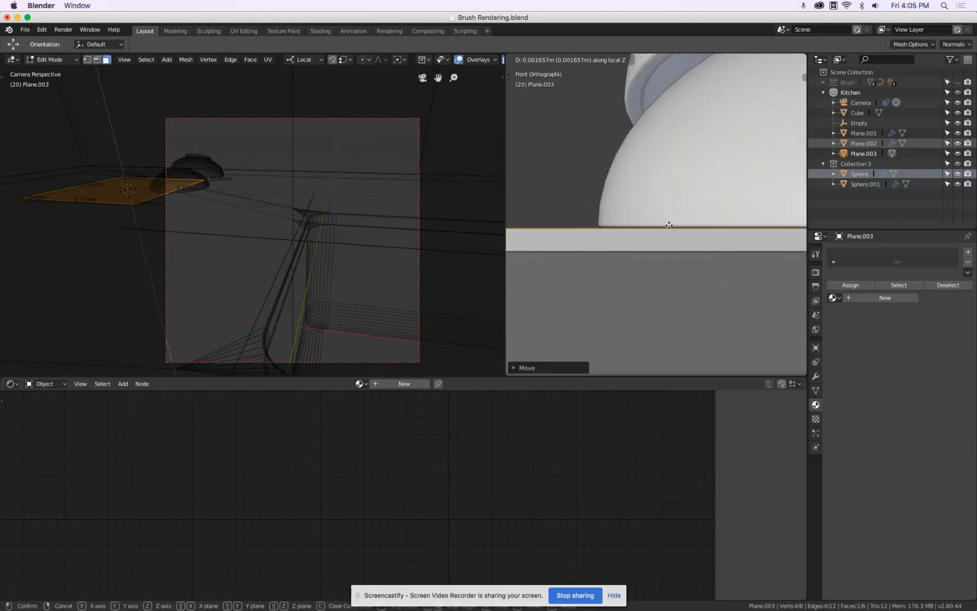
pyautogui.click(669, 225)
pyautogui.scroll(-3, 670, 225)
pyautogui.press('KP_7')
pyautogui.scroll(-4, 672, 247)
pyautogui.scroll(3, 673, 247)
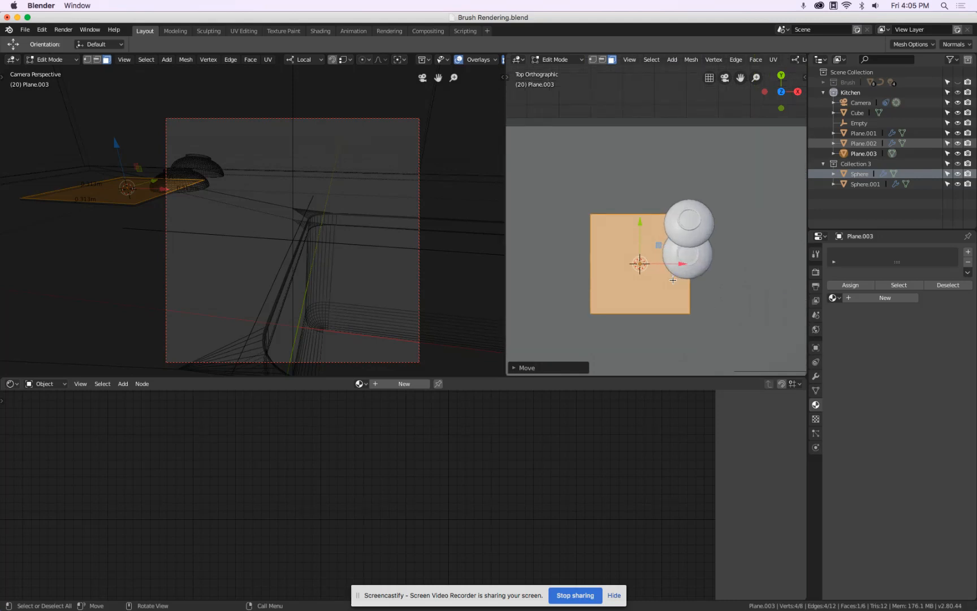
# Step: Return to Object Mode and move the slab along X and Y until it lies beneath both bowls
pyautogui.press('Tab')
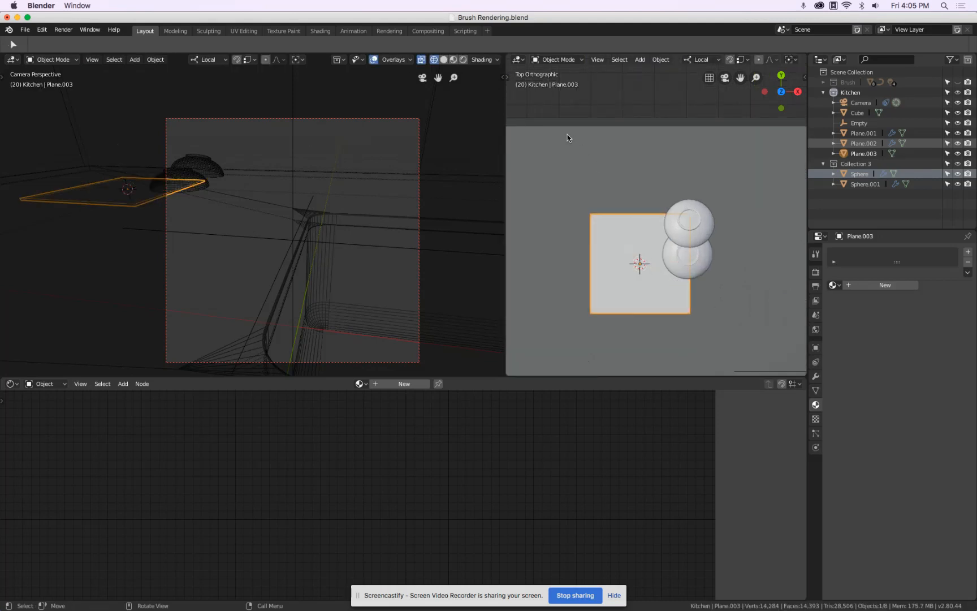
pyautogui.press('t')
pyautogui.click(519, 135)
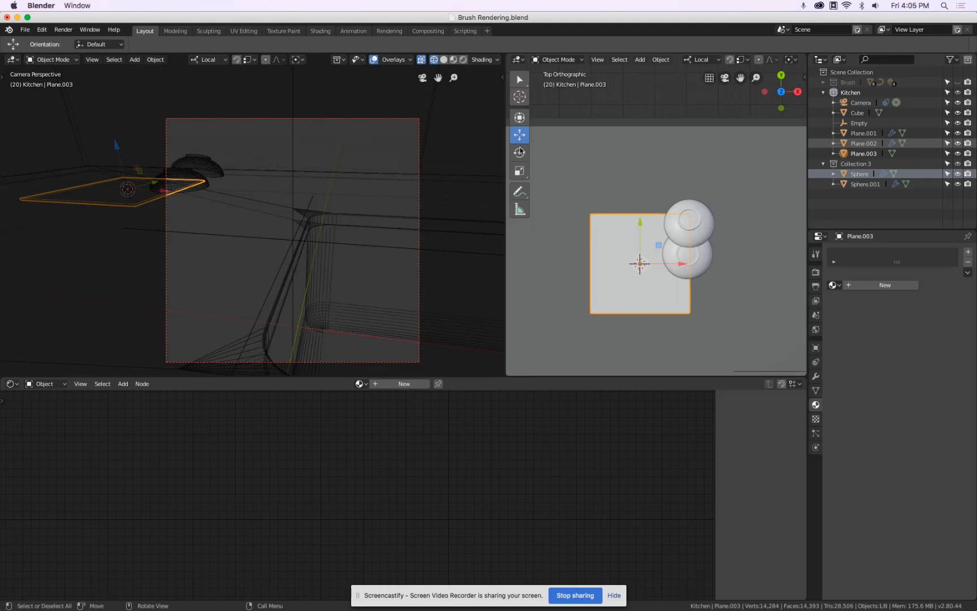
pyautogui.press('t')
pyautogui.moveTo(679, 266); pyautogui.dragTo(726, 266)
pyautogui.moveTo(686, 216); pyautogui.dragTo(686, 199)
# Step: Enter Edit Mode on the mat and select its four vertical corner edges in edge select mode
pyautogui.moveTo(723, 259); pyautogui.dragTo(689, 272, button='middle')
pyautogui.press('Tab')
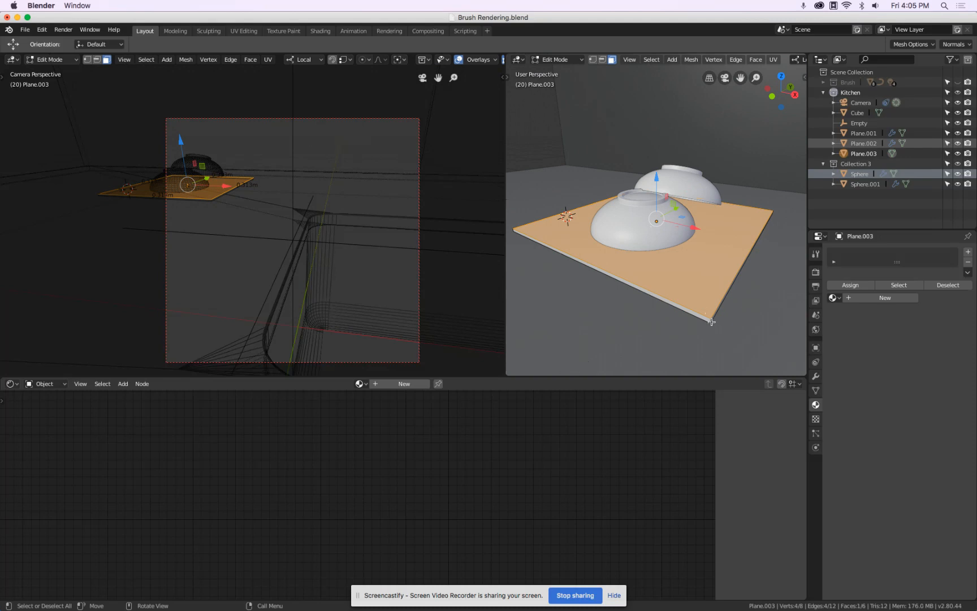
pyautogui.click(711, 321)
pyautogui.click(710, 321)
pyautogui.click(602, 60)
pyautogui.scroll(3, 692, 358)
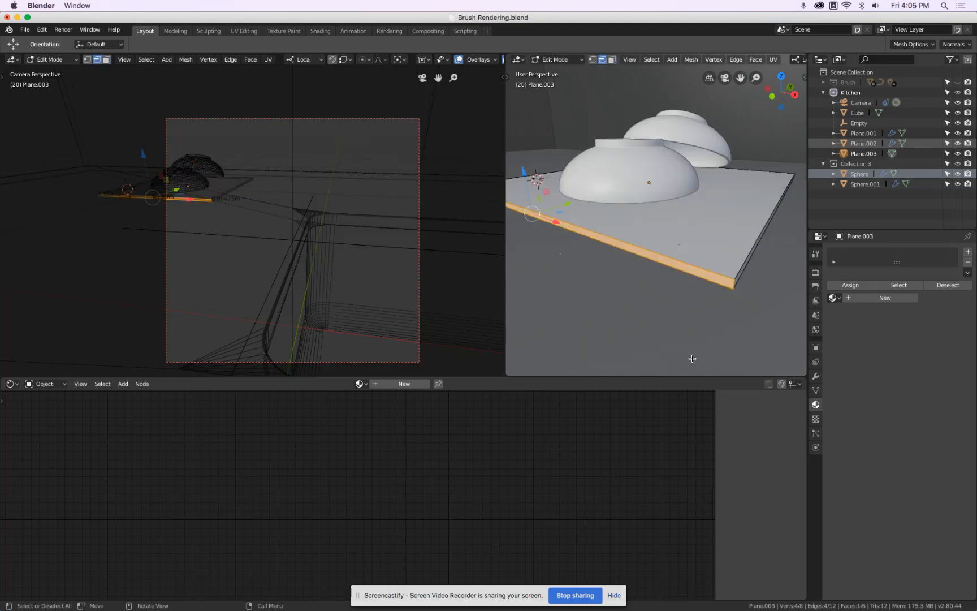
pyautogui.click(735, 285)
pyautogui.scroll(-6, 734, 285)
pyautogui.moveTo(734, 285); pyautogui.dragTo(642, 265, button='middle')
pyautogui.scroll(6, 642, 264)
pyautogui.scroll(-3, 653, 279)
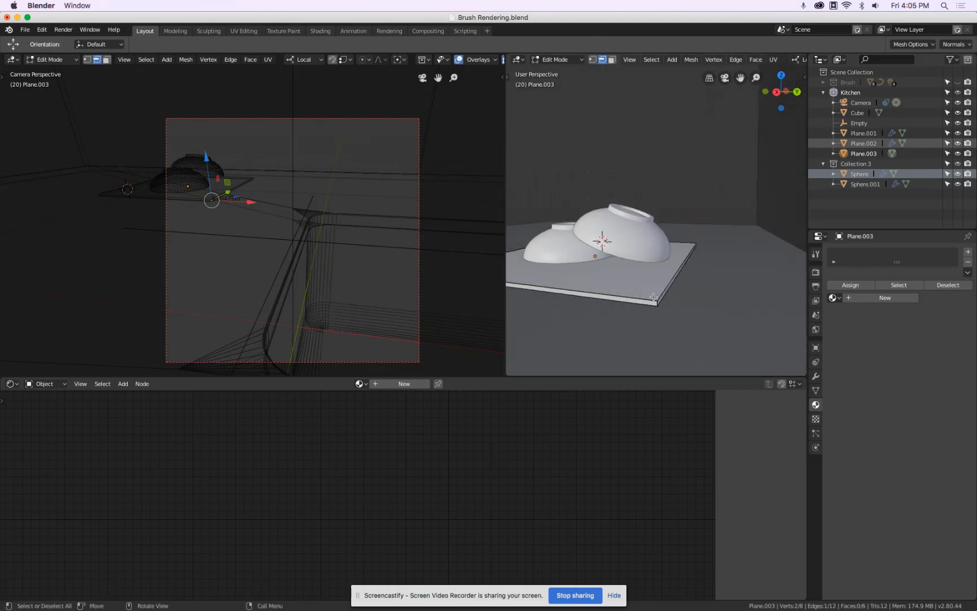
pyautogui.keyDown('shift'); pyautogui.click(655, 304); pyautogui.keyUp('shift')
pyautogui.moveTo(656, 304); pyautogui.dragTo(706, 280, button='middle')
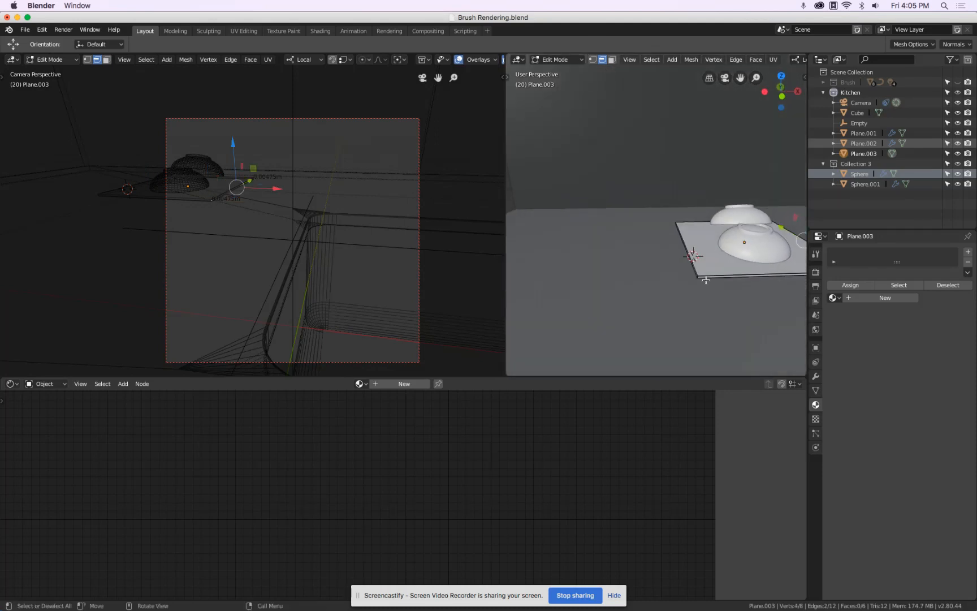
pyautogui.keyDown('shift'); pyautogui.click(693, 275); pyautogui.keyUp('shift')
pyautogui.moveTo(645, 275); pyautogui.dragTo(627, 254, button='middle')
pyautogui.scroll(4, 613, 255)
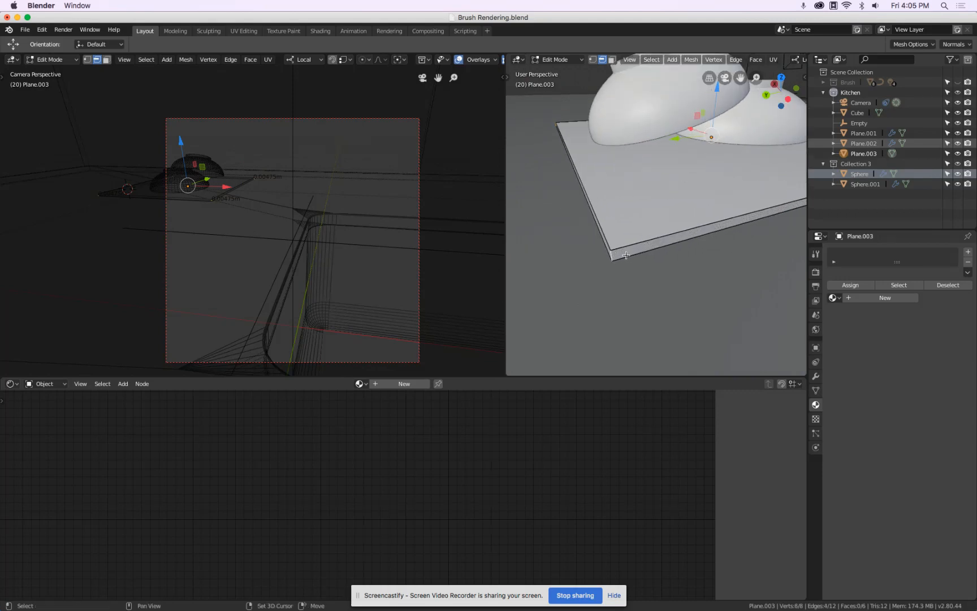
# Step: Bevel the four corner edges with an offset of about 0.024 and reduce the segment count by one
pyautogui.hotkey('ctrl', 'b')
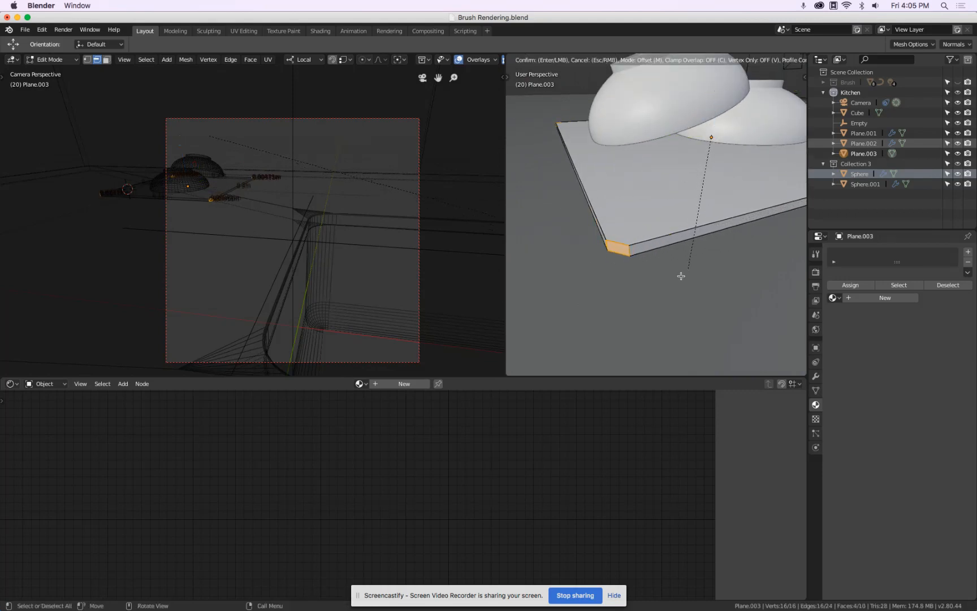
pyautogui.scroll(8, 656, 287)
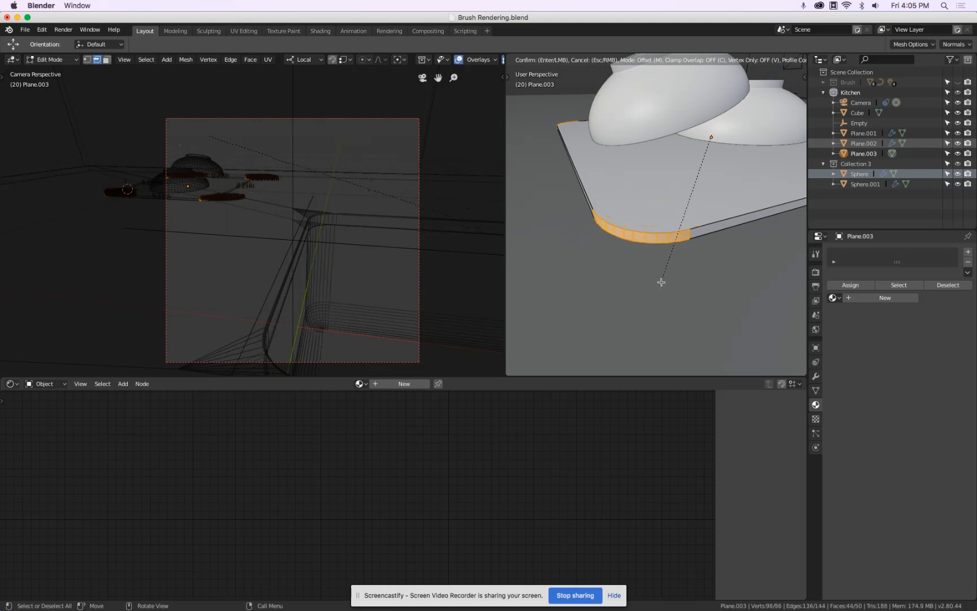
pyautogui.click(609, 299)
pyautogui.click(516, 368)
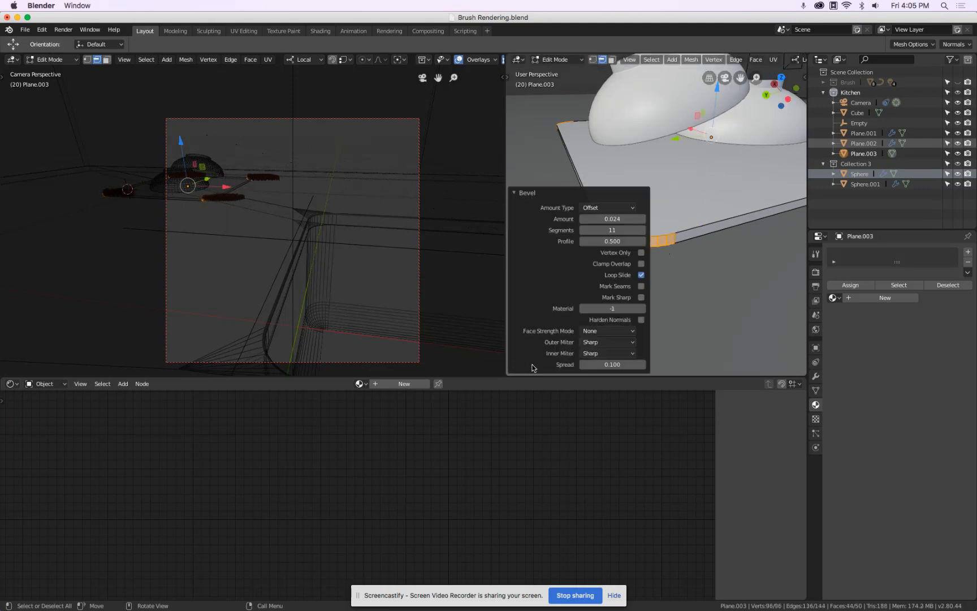
pyautogui.click(619, 232)
pyautogui.press('Return')
# Step: Select the edge loop around the mat's top face and give it a small multi-segment bevel
pyautogui.keyDown('alt'); pyautogui.click(687, 228); pyautogui.keyUp('alt')
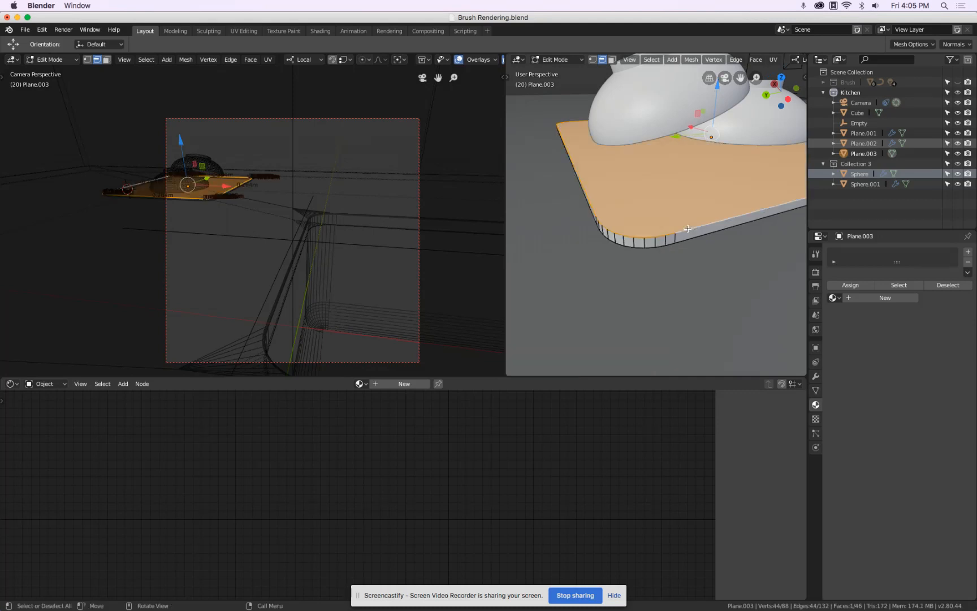
pyautogui.hotkey('ctrl', 'b')
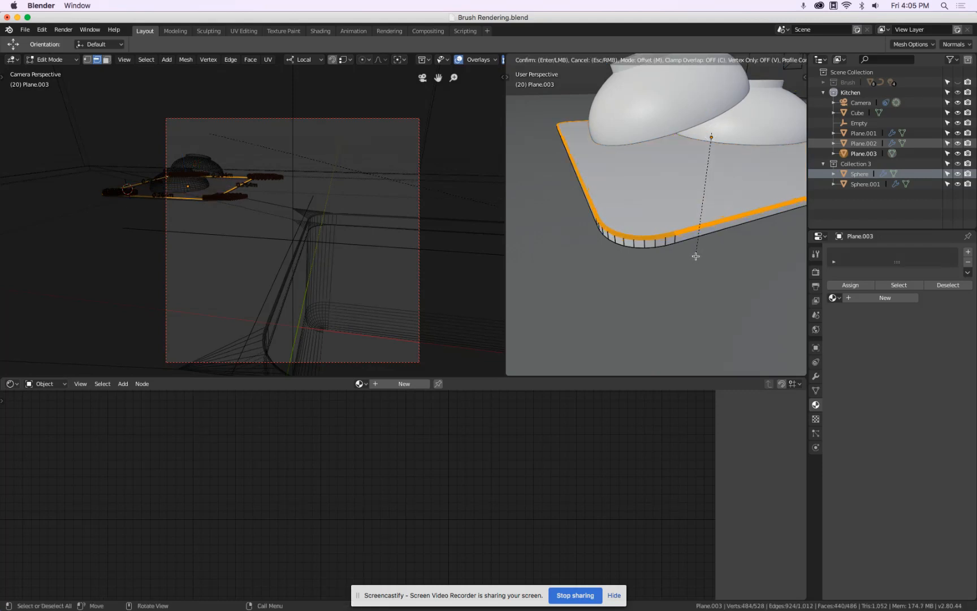
pyautogui.click(696, 256)
# Step: Return to Object Mode, shade the mat smooth, and assign it the existing BackSplash material
pyautogui.press('Tab')
pyautogui.scroll(-3, 694, 259)
pyautogui.moveTo(694, 259); pyautogui.dragTo(689, 221, button='middle')
pyautogui.rightClick(688, 222)
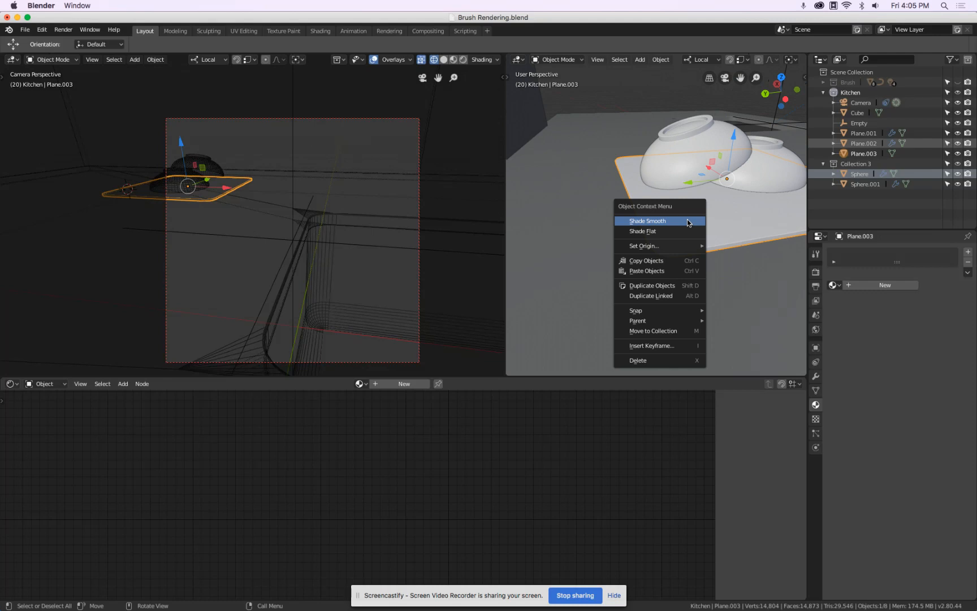
pyautogui.click(688, 222)
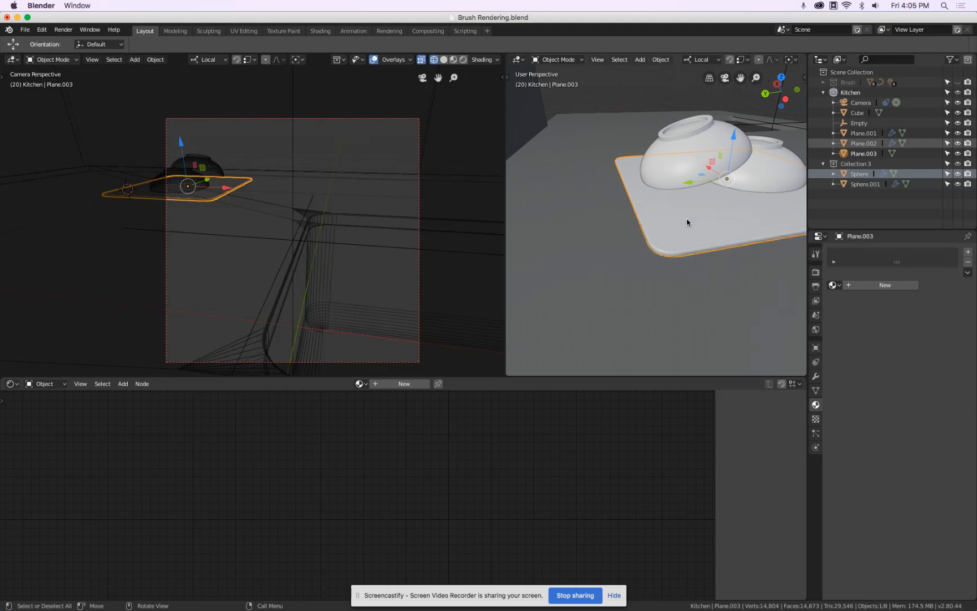
pyautogui.click(834, 287)
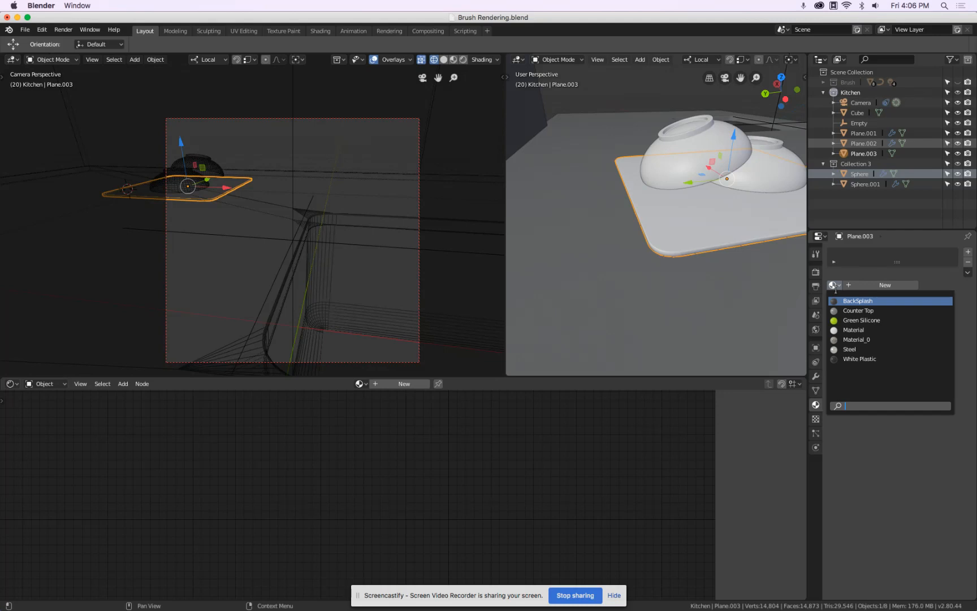
pyautogui.click(858, 301)
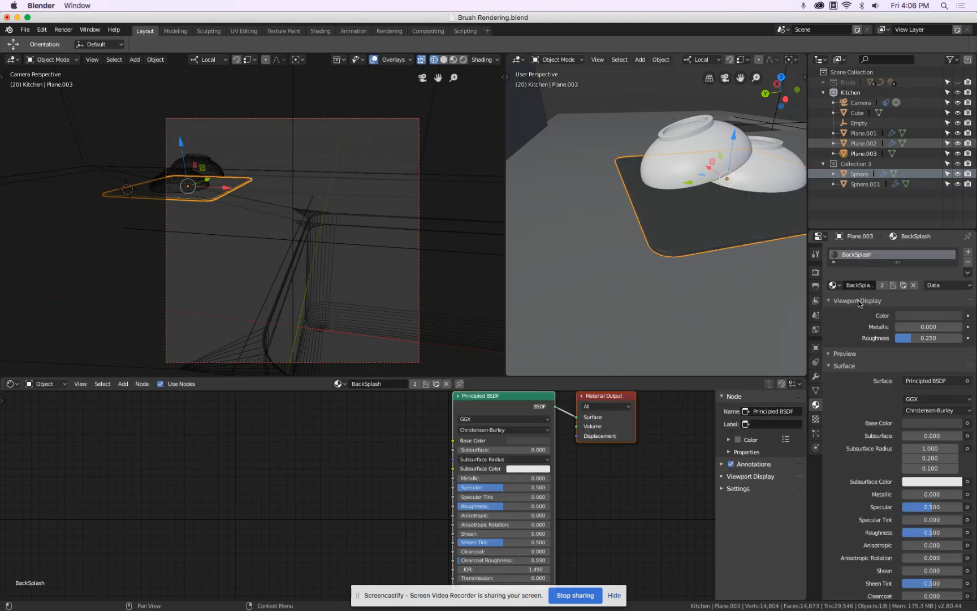
# Step: Select both bowls and the mat, move them about 0.126 m in X and -0.0873 m in Y, and rotate them about 8.3° in top view
pyautogui.moveTo(740, 255); pyautogui.dragTo(641, 243, button='middle')
pyautogui.scroll(-4, 641, 243)
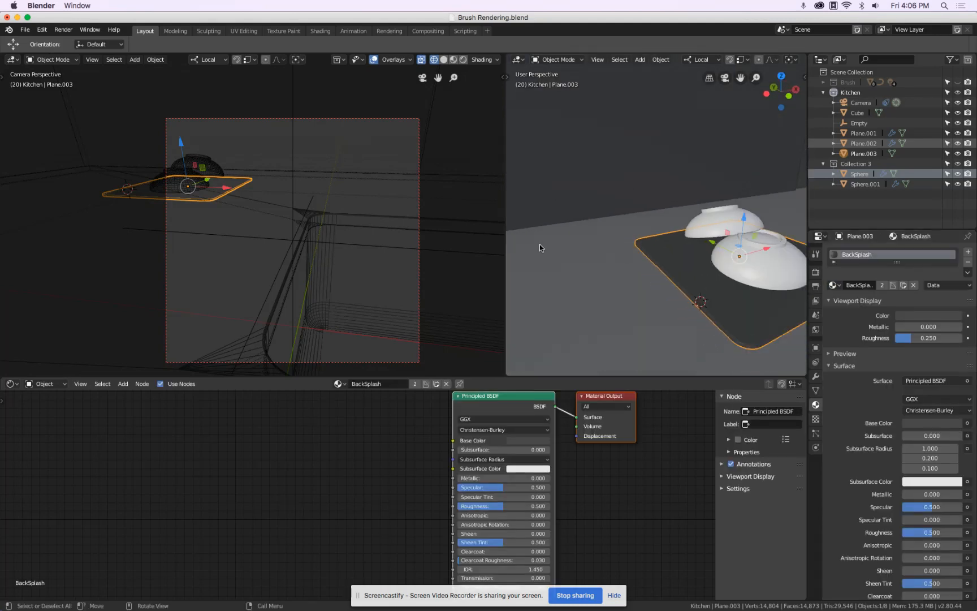
pyautogui.keyDown('shift'); pyautogui.click(198, 156); pyautogui.keyUp('shift')
pyautogui.keyDown('shift'); pyautogui.click(178, 188); pyautogui.keyUp('shift')
pyautogui.click(179, 187)
pyautogui.keyDown('shift'); pyautogui.click(771, 273); pyautogui.keyUp('shift')
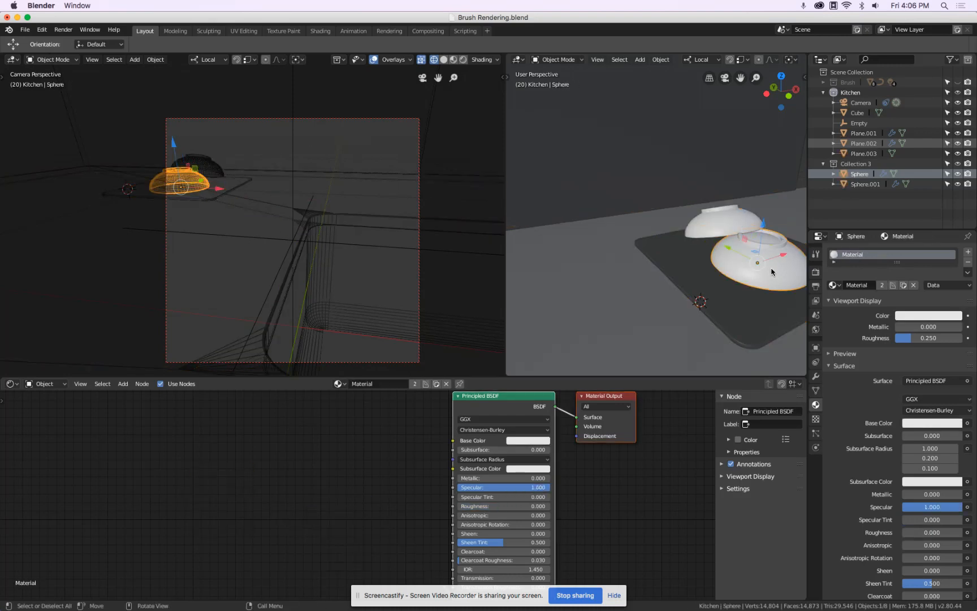
pyautogui.keyDown('shift'); pyautogui.click(733, 228); pyautogui.keyUp('shift')
pyautogui.keyDown('shift'); pyautogui.click(673, 265); pyautogui.keyUp('shift')
pyautogui.press('KP_7')
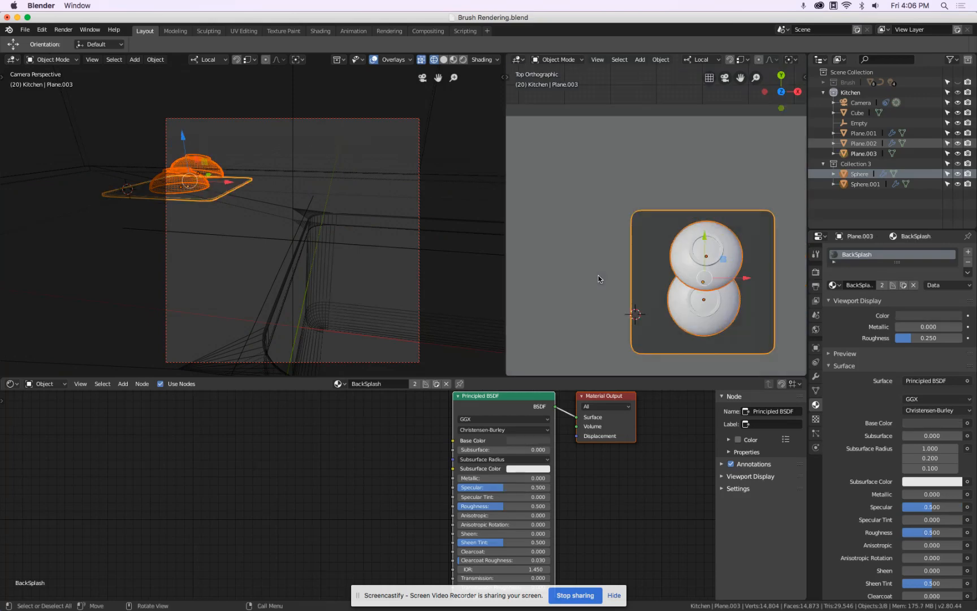
pyautogui.scroll(-3, 599, 278)
pyautogui.press('g')
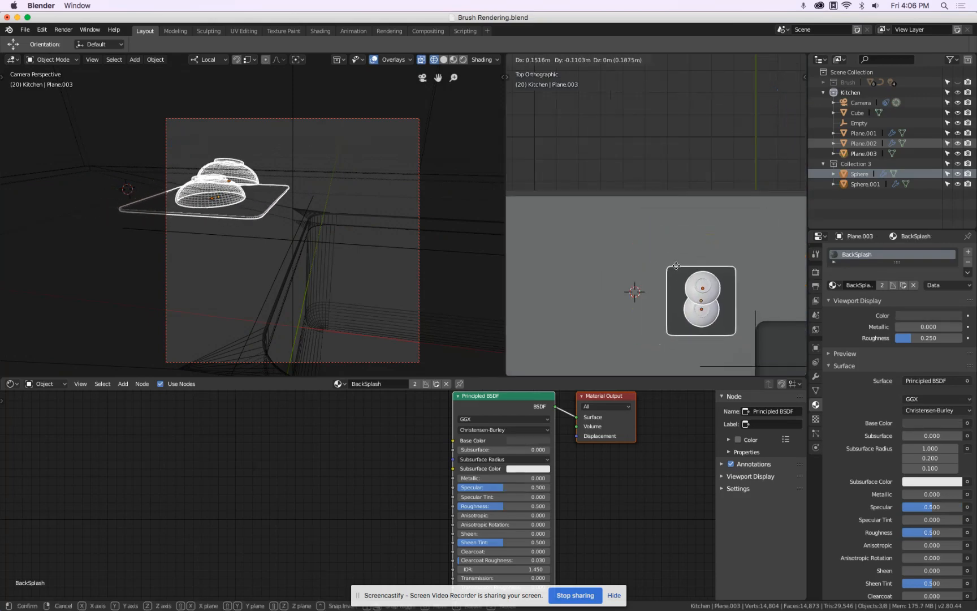
pyautogui.click(672, 262)
pyautogui.press('r')
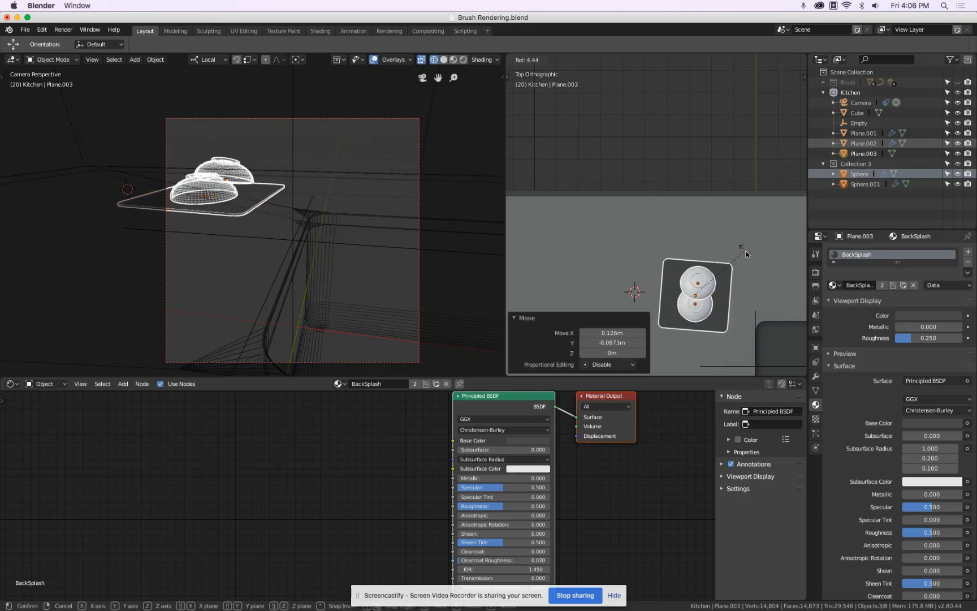
pyautogui.click(748, 253)
# Step: Unhide the Brush collection and switch the camera viewport from wireframe to solid shading
pyautogui.scroll(-3, 747, 252)
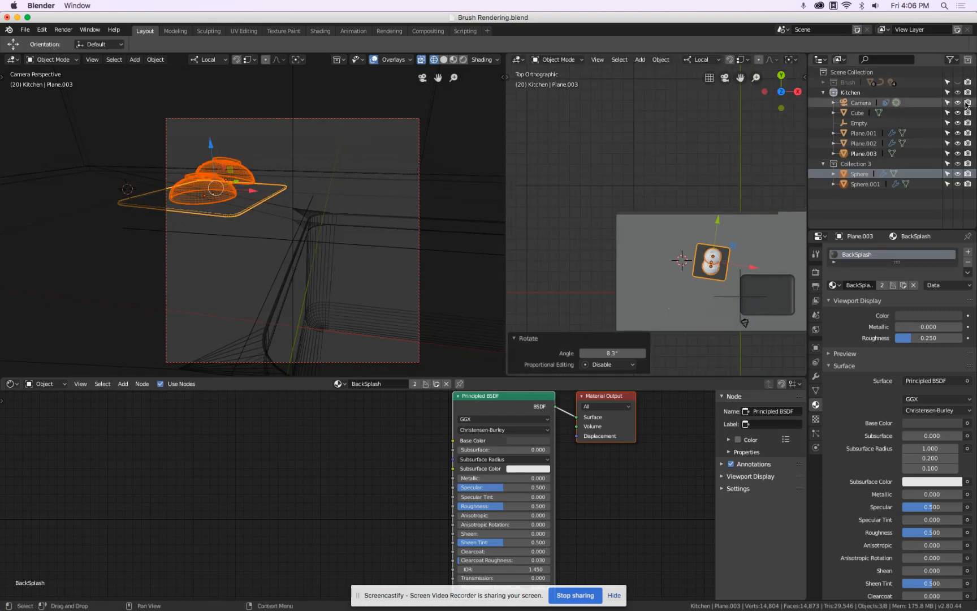
pyautogui.click(957, 82)
pyautogui.hotkey('shift', 'z')
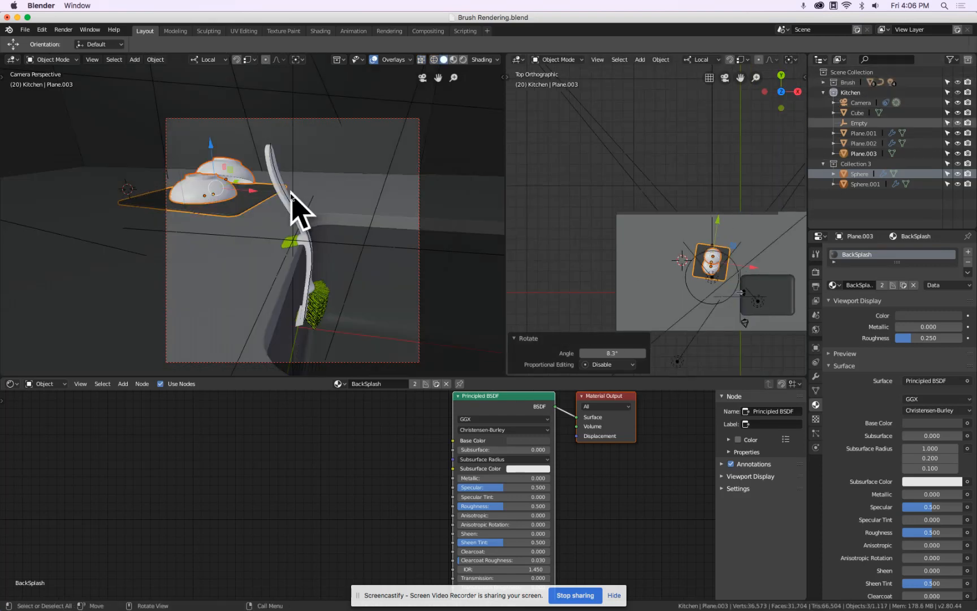
# Step: Preview the reference photo of the dish brush in Finder to compare the bowl and mat placement, and return to Blender
pyautogui.press('super+h')
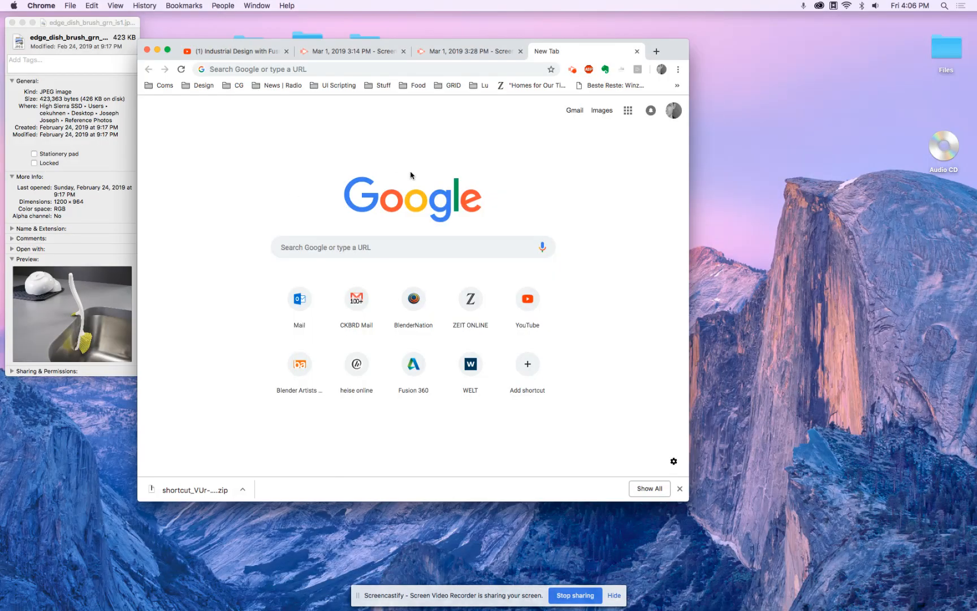
pyautogui.press('super+h')
pyautogui.press('space')
pyautogui.press('space')
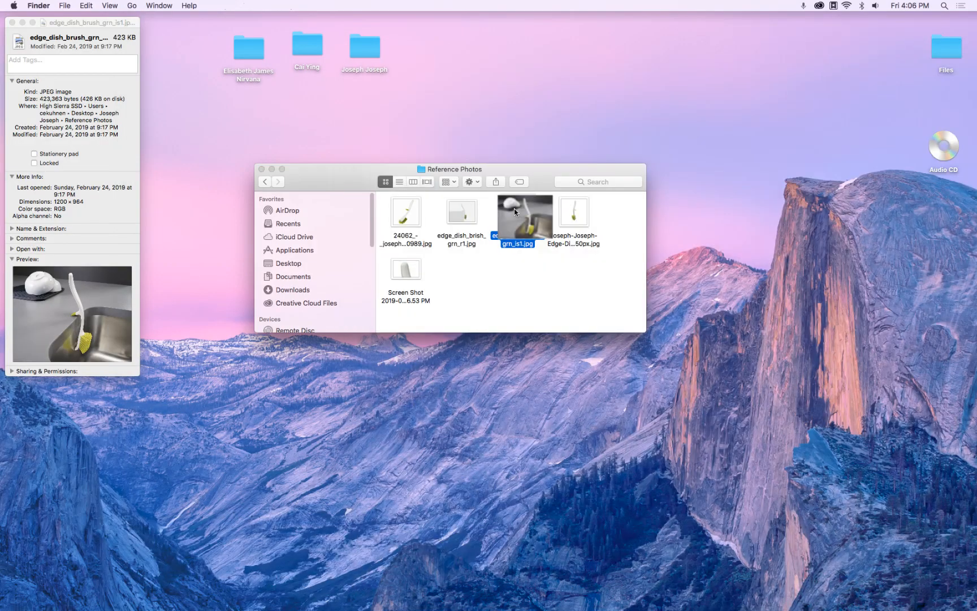
pyautogui.press('super+Tab')
pyautogui.press('super+Tab')
pyautogui.press('Tab')
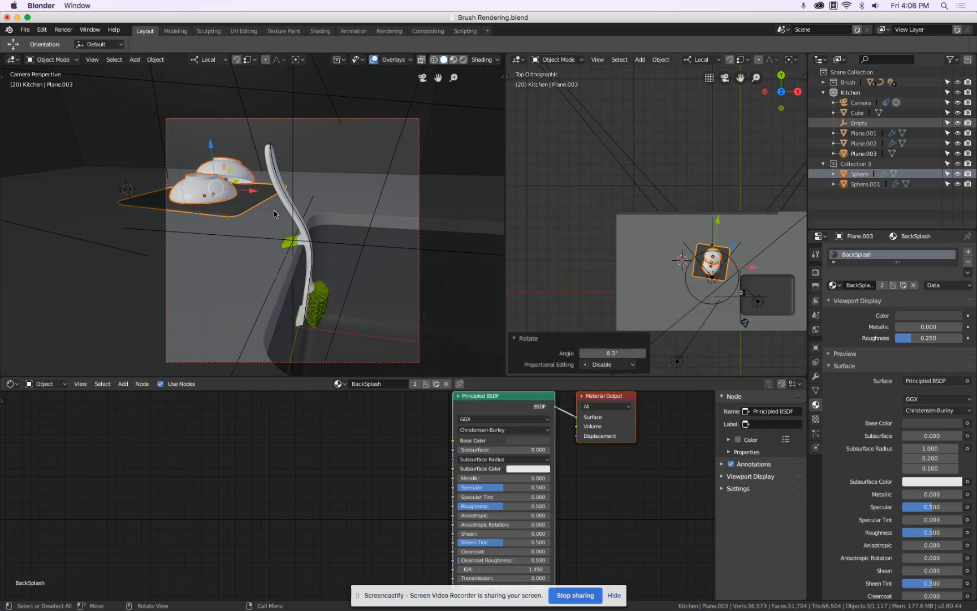
# Step: Move the mat and both bowls together by about -0.0905 m in X and 0.124 m in Y, away from the sink
pyautogui.press('g')
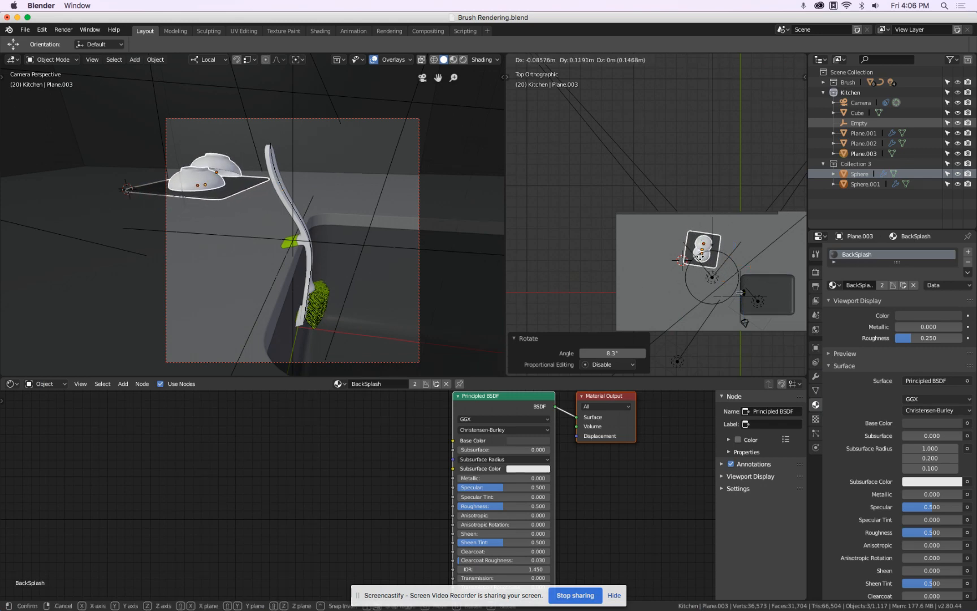
pyautogui.click(700, 258)
pyautogui.scroll(3, 719, 250)
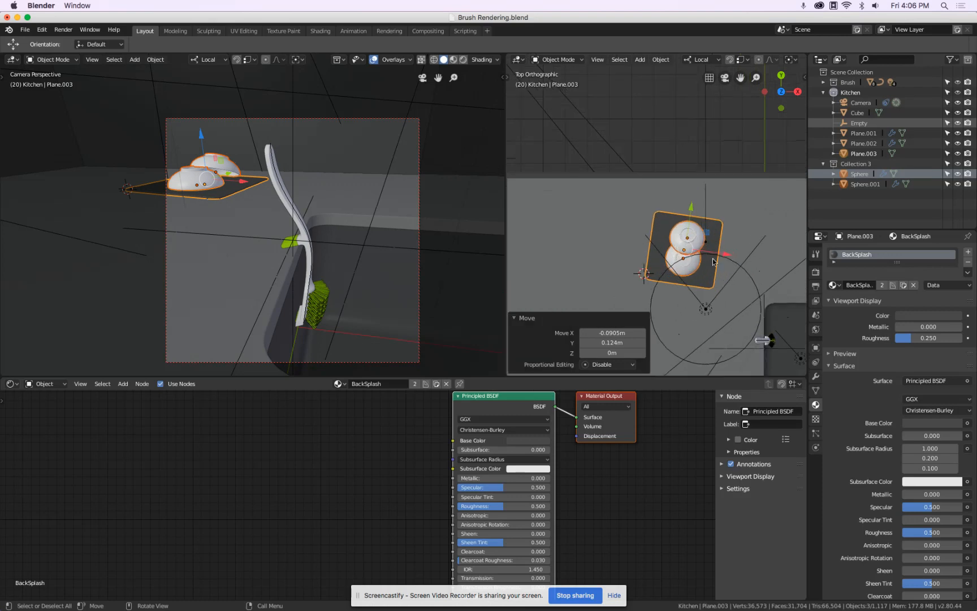
# Step: Select only the mat and move it about -0.036 m along its local X axis
pyautogui.click(711, 280)
pyautogui.click(712, 280)
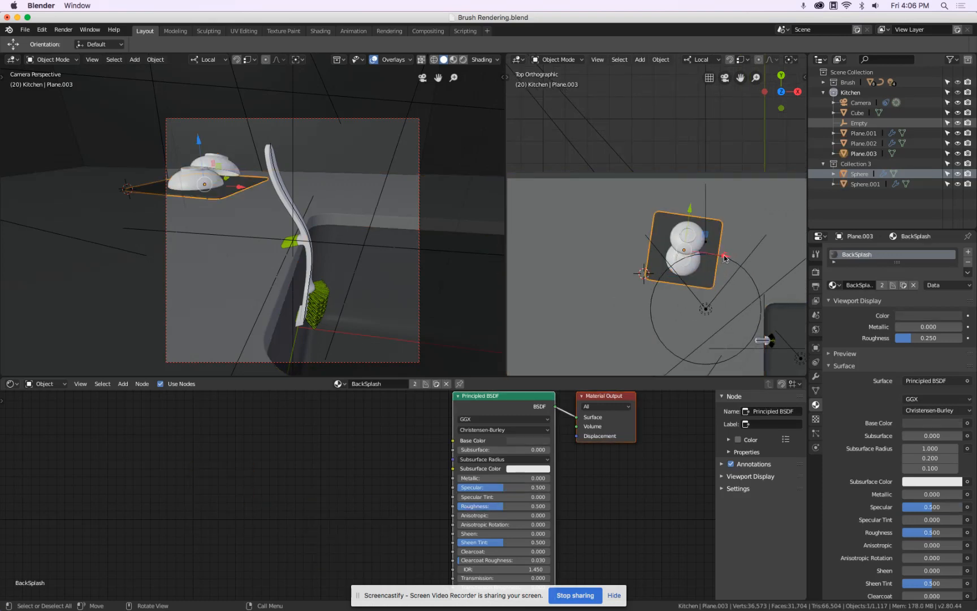
pyautogui.press('g')
pyautogui.press('z')
pyautogui.press('z')
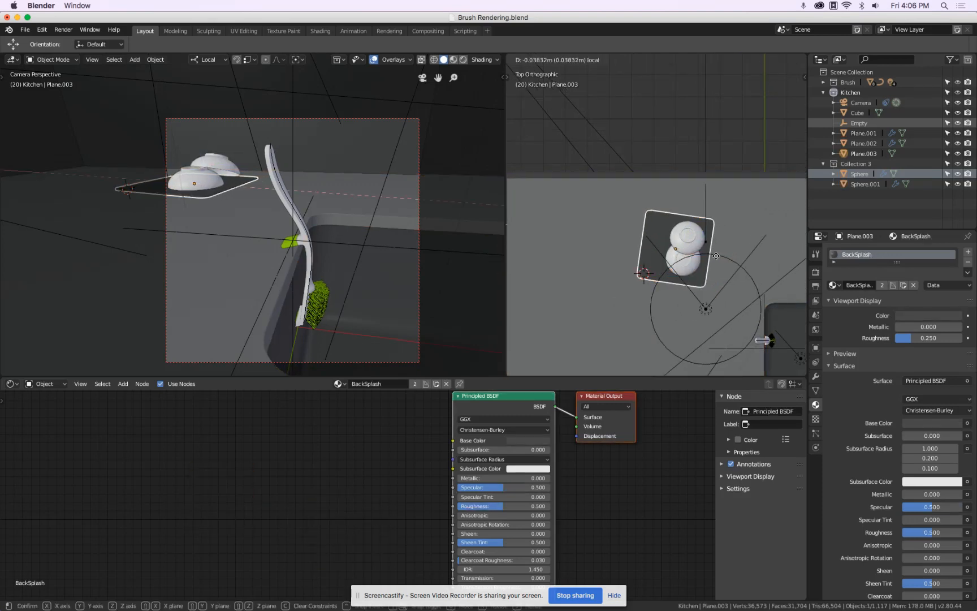
pyautogui.click(716, 257)
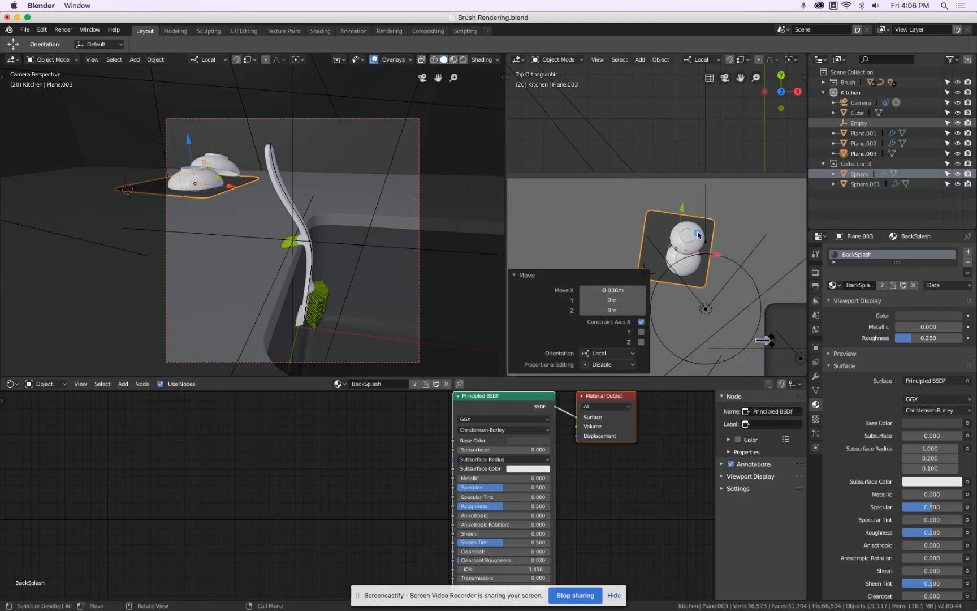
# Step: Select both bowls, rotate them into a diagonal arrangement, and shift them about -0.0138 m in X and 0.0184 m in Y on the mat
pyautogui.click(691, 268)
pyautogui.press('r')
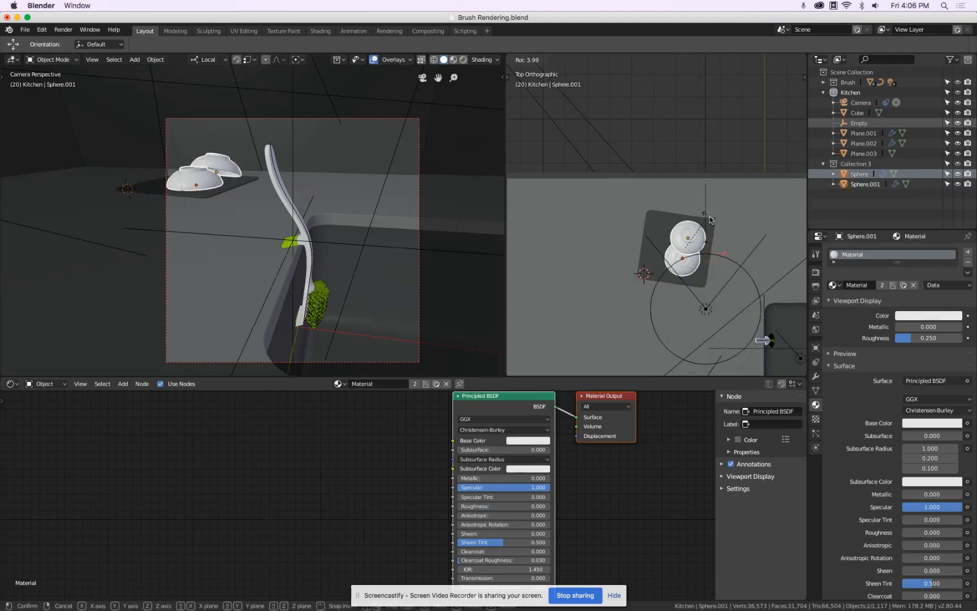
pyautogui.click(707, 250)
pyautogui.press('g')
pyautogui.click(702, 244)
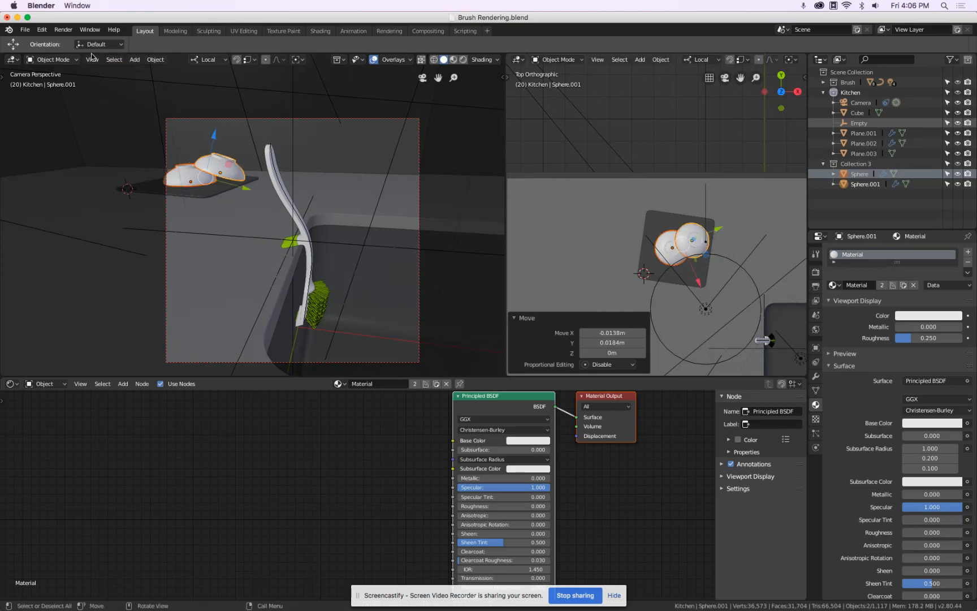
# Step: Render the image from the camera and move the render window to the middle of the screen
pyautogui.click(63, 29)
pyautogui.click(62, 41)
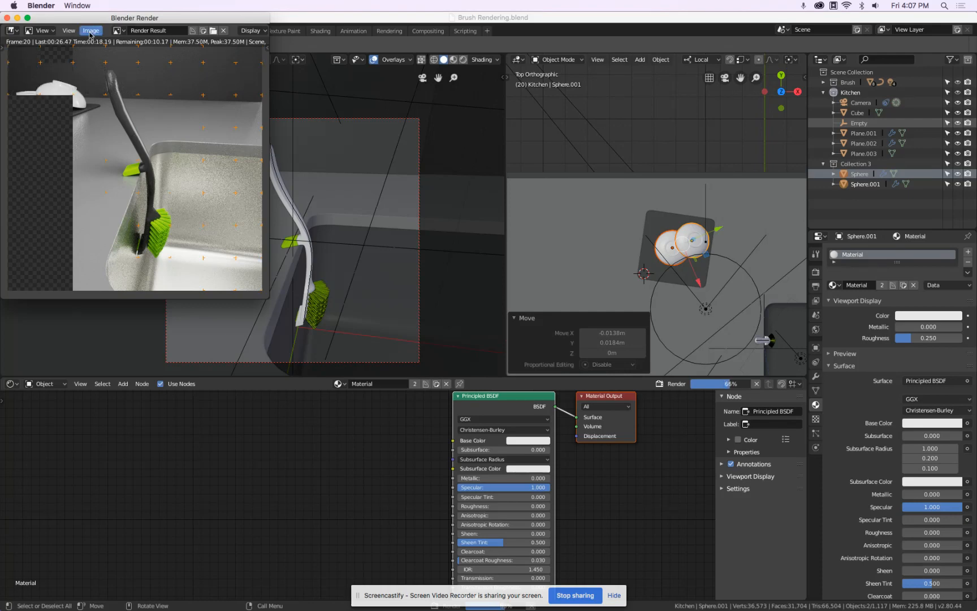
pyautogui.moveTo(187, 19); pyautogui.dragTo(589, 117)
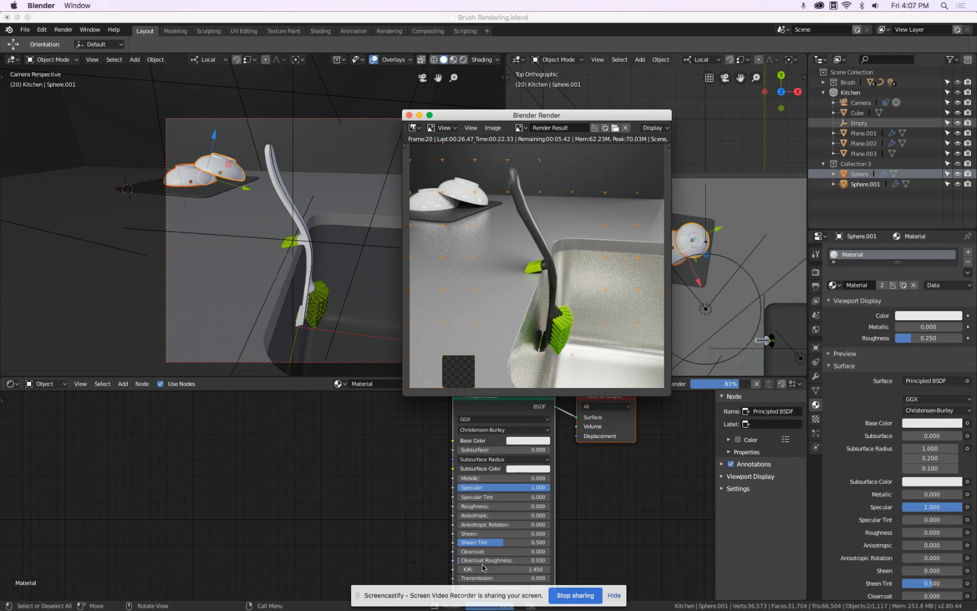